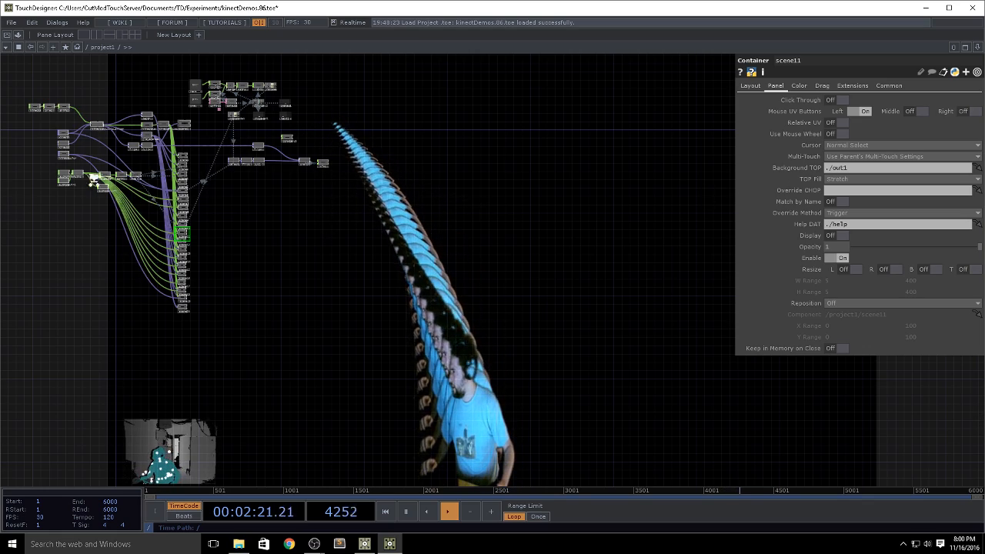
# Step: Examine the audio sources, the column of scene containers and the output chain in the kinectDemos network
pyautogui.scroll(10, 66, 210)
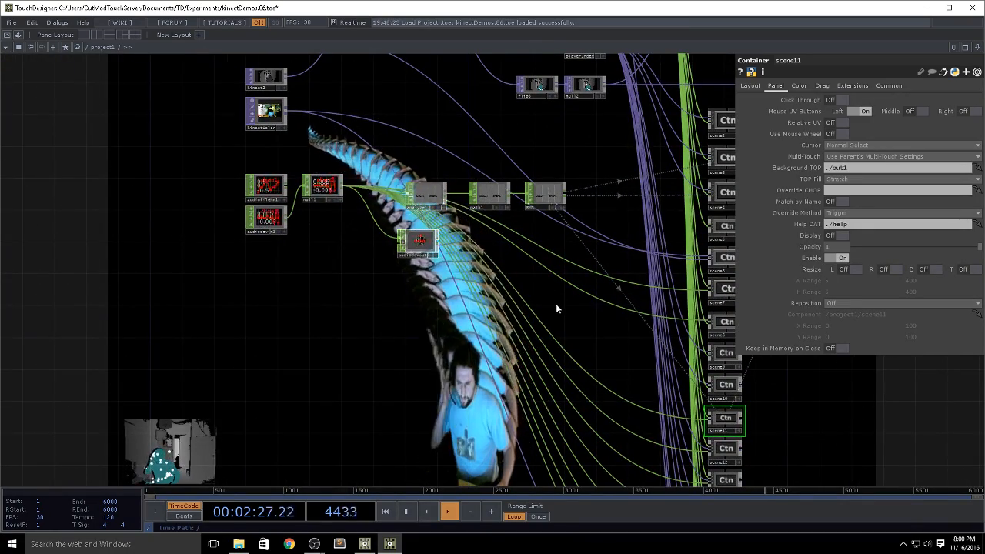
pyautogui.moveTo(555, 303); pyautogui.dragTo(329, 285)
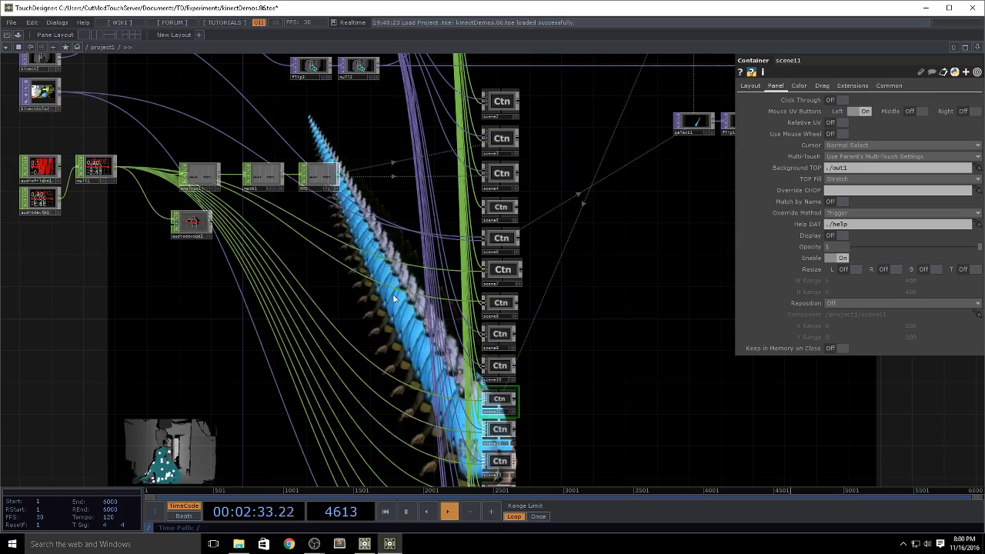
pyautogui.moveTo(328, 279); pyautogui.dragTo(164, 277)
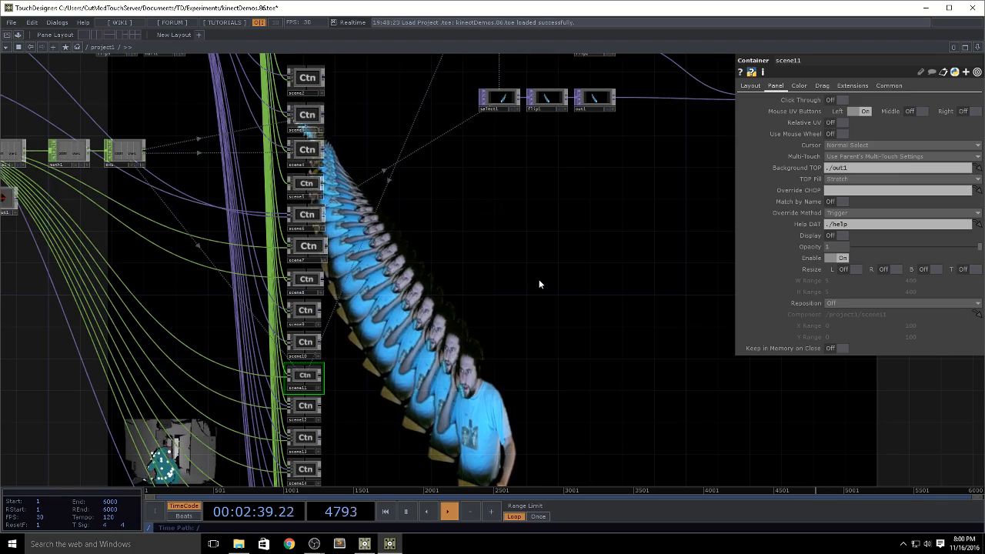
pyautogui.moveTo(538, 284); pyautogui.dragTo(495, 253)
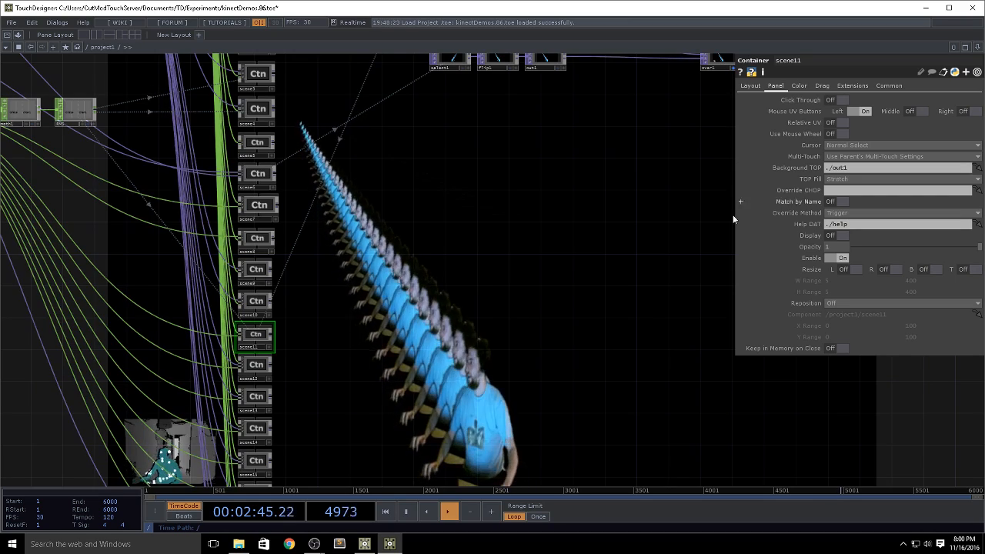
pyautogui.moveTo(496, 256); pyautogui.dragTo(411, 303)
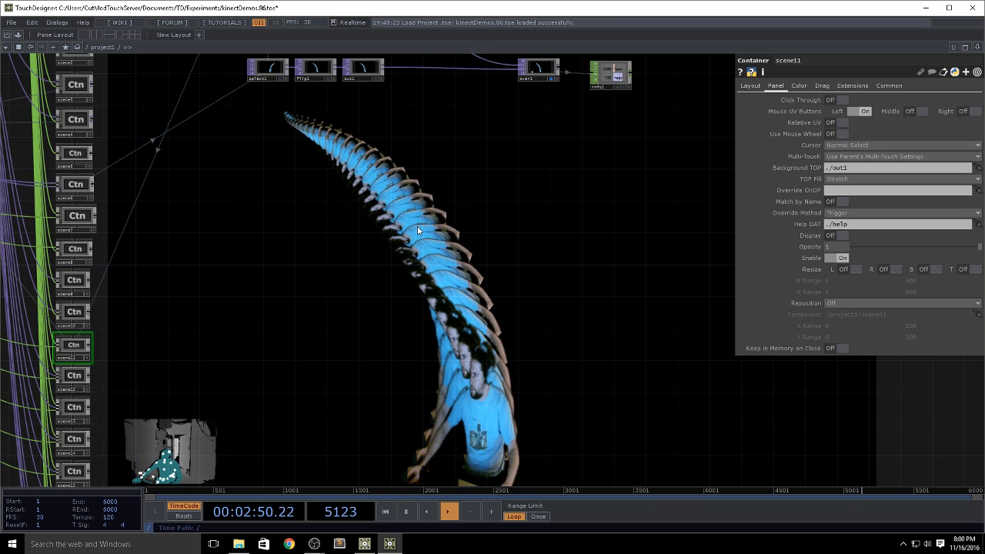
pyautogui.moveTo(455, 257); pyautogui.dragTo(523, 323)
pyautogui.moveTo(504, 284); pyautogui.dragTo(420, 314, button='middle')
pyautogui.moveTo(418, 315); pyautogui.dragTo(692, 373)
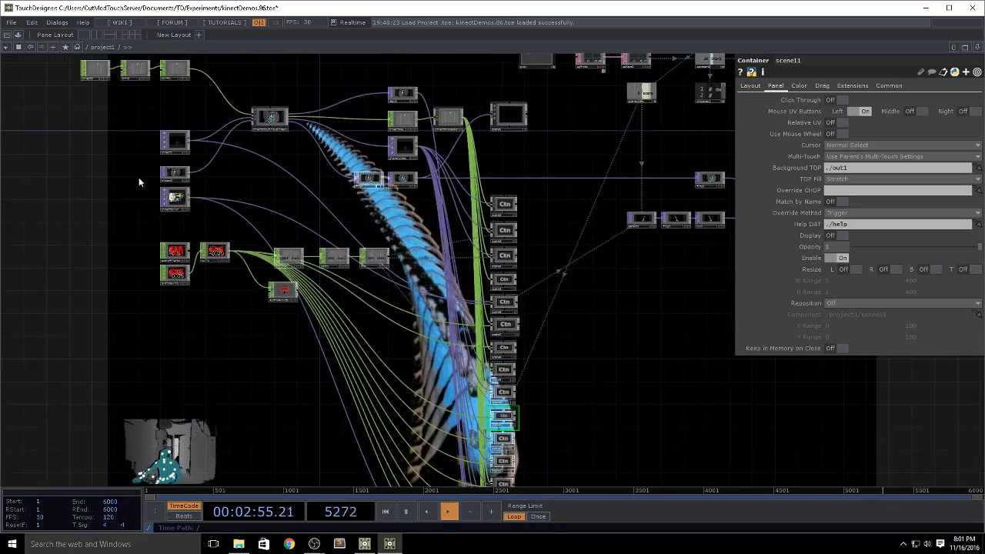
# Step: Inspect the Kinect source operators up close and follow their connections across to the scene containers
pyautogui.moveTo(188, 178); pyautogui.dragTo(219, 182, button='middle')
pyautogui.moveTo(327, 222); pyautogui.dragTo(392, 270)
pyautogui.moveTo(182, 191); pyautogui.dragTo(339, 238, button='middle')
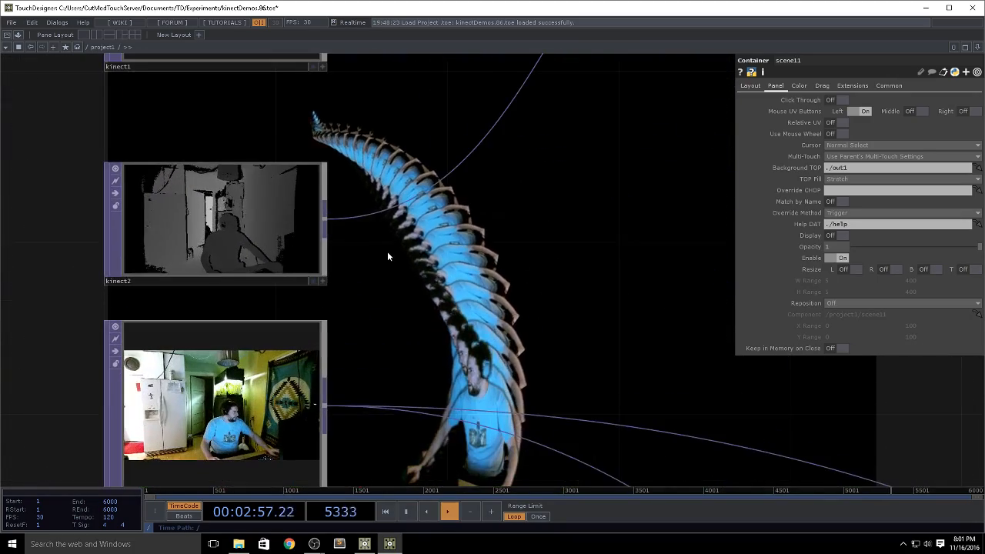
pyautogui.moveTo(420, 264); pyautogui.dragTo(350, 254, button='middle')
pyautogui.moveTo(331, 247); pyautogui.dragTo(31, 200)
pyautogui.moveTo(337, 246); pyautogui.dragTo(204, 228, button='middle')
pyautogui.moveTo(513, 197); pyautogui.dragTo(17, 163)
pyautogui.moveTo(598, 152); pyautogui.dragTo(234, 173)
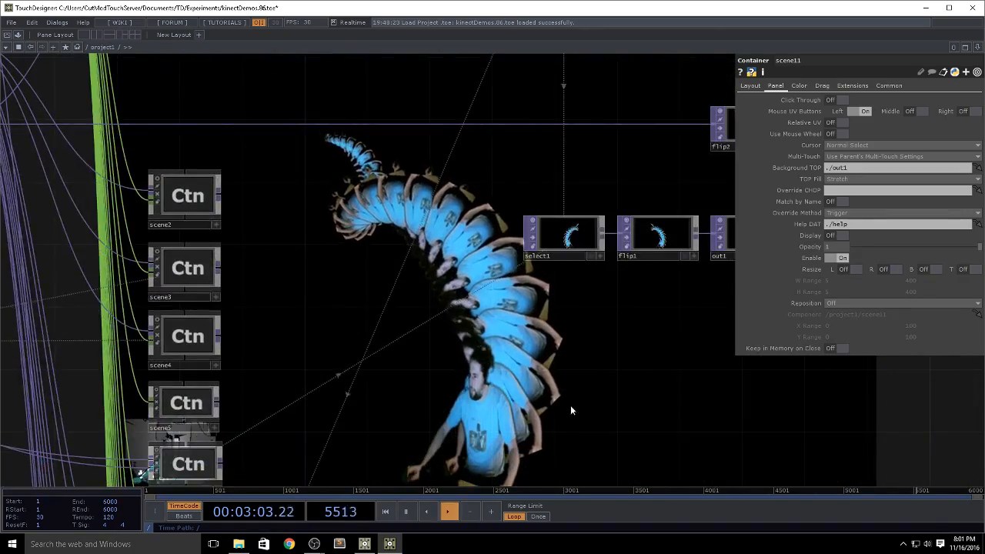
# Step: Examine the select, flip and over operators behind the scenes and the scene-index operators that drive them
pyautogui.moveTo(570, 406); pyautogui.dragTo(431, 262)
pyautogui.scroll(-5, 449, 263)
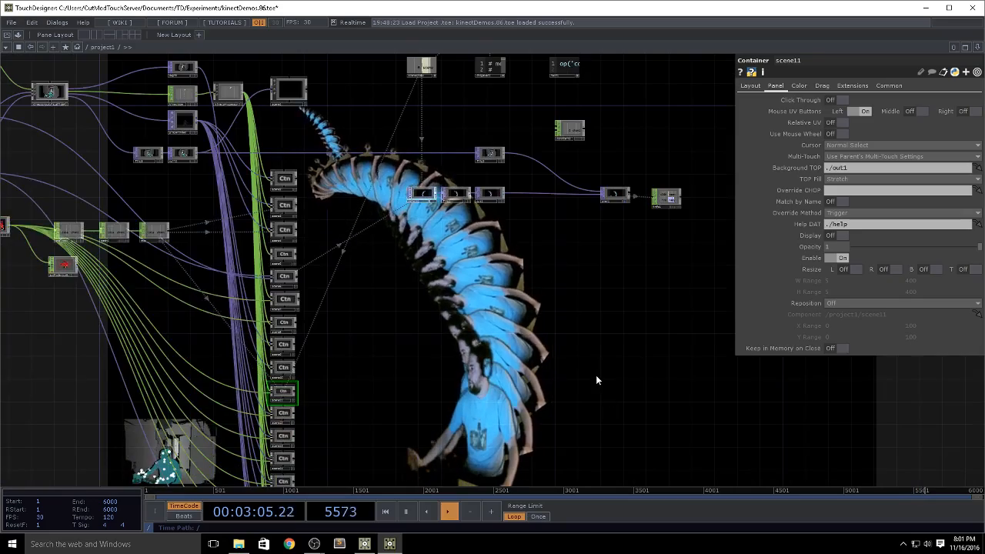
pyautogui.moveTo(543, 362); pyautogui.dragTo(433, 339)
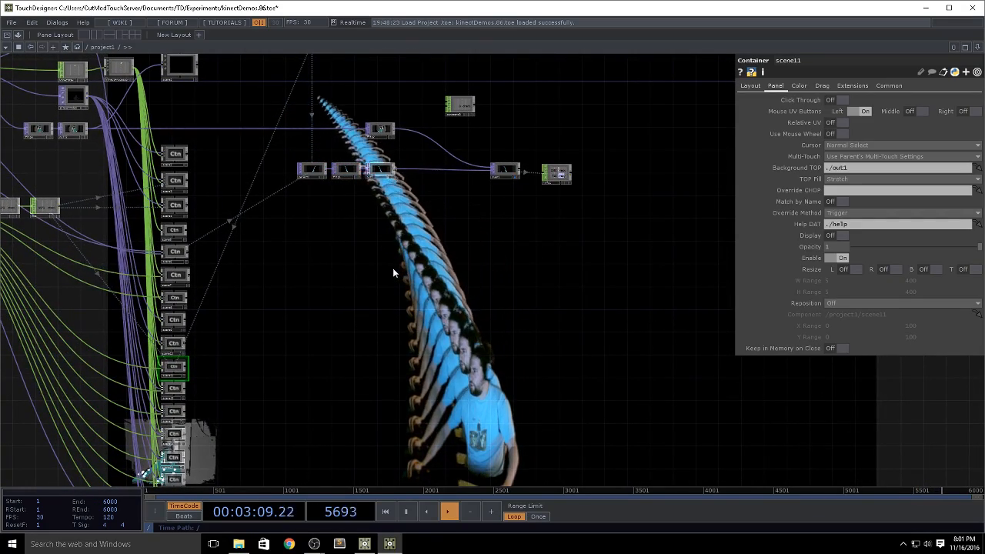
pyautogui.moveTo(387, 258); pyautogui.dragTo(393, 305)
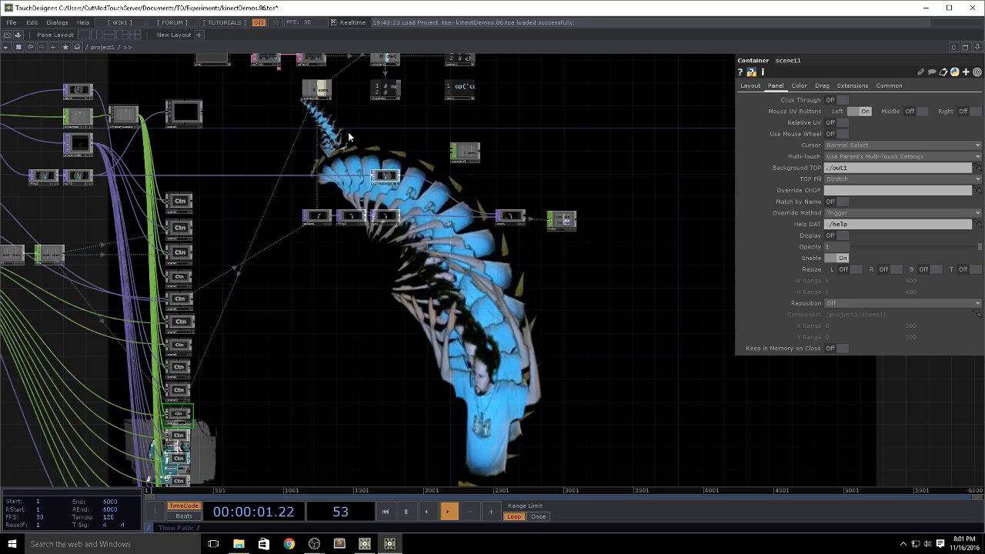
pyautogui.moveTo(421, 346); pyautogui.dragTo(450, 393)
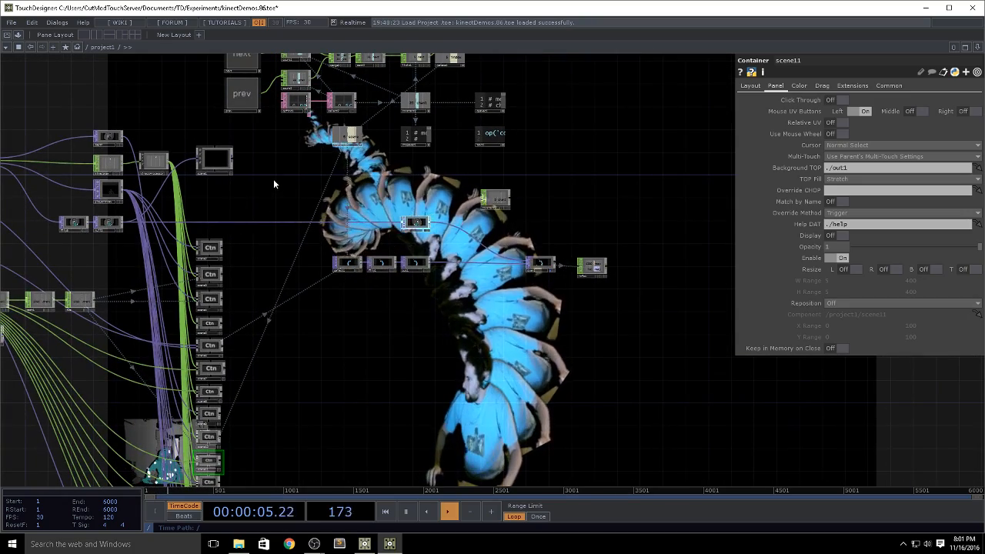
pyautogui.moveTo(301, 150); pyautogui.dragTo(330, 91)
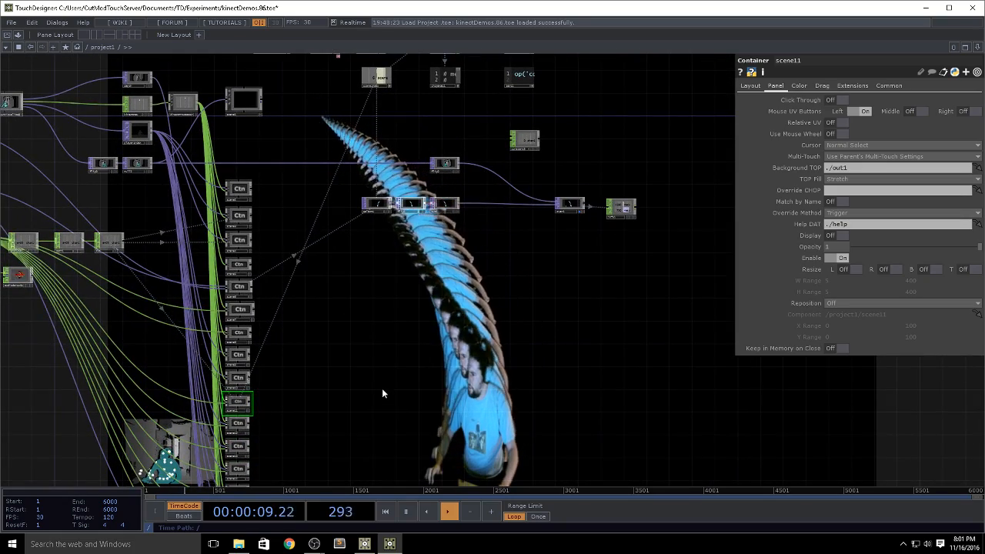
pyautogui.moveTo(382, 387); pyautogui.dragTo(502, 460)
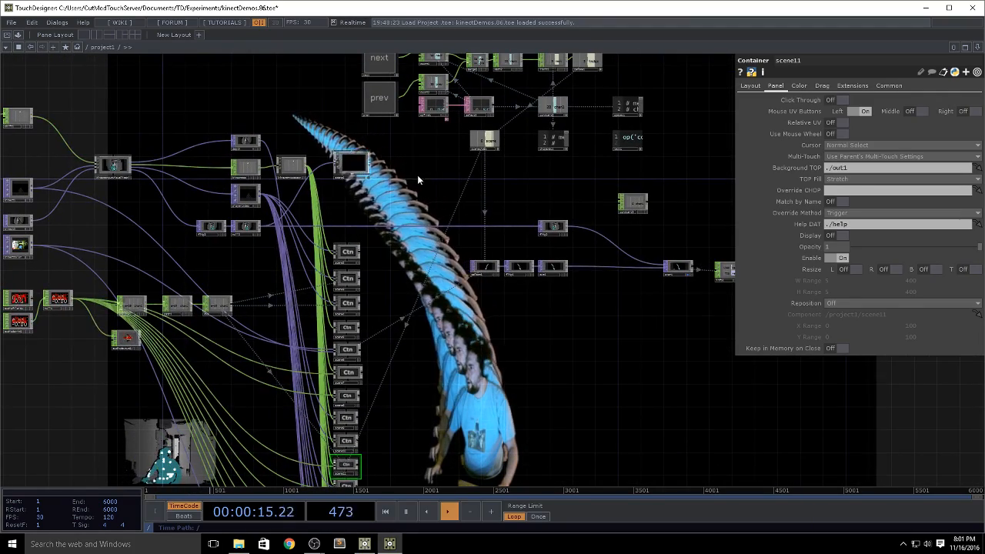
# Step: Preview the Kinect demo scenes by stepping the network's output back through the previous scenes
pyautogui.moveTo(408, 200); pyautogui.dragTo(403, 270)
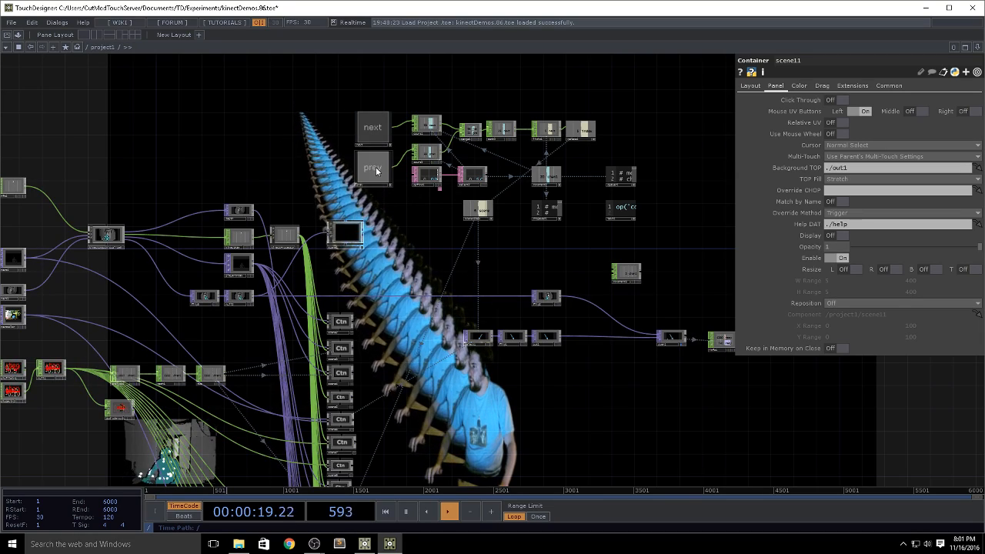
pyautogui.click(373, 169)
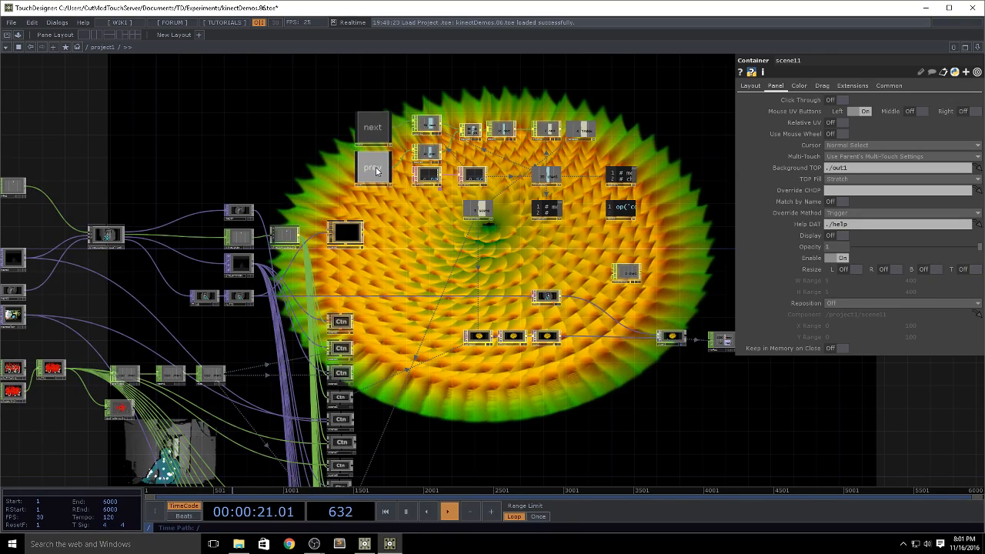
pyautogui.click(376, 138)
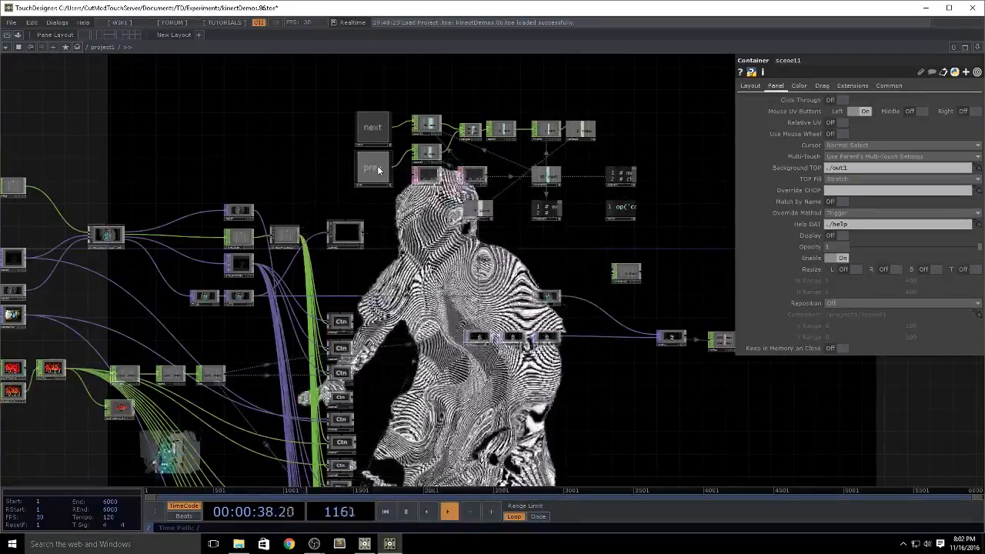
pyautogui.click(378, 170)
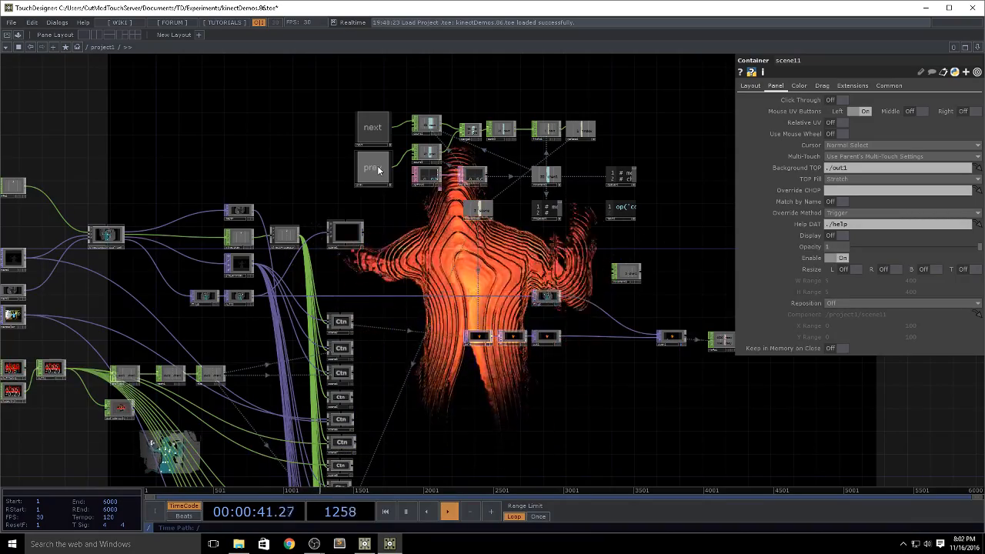
pyautogui.click(378, 170)
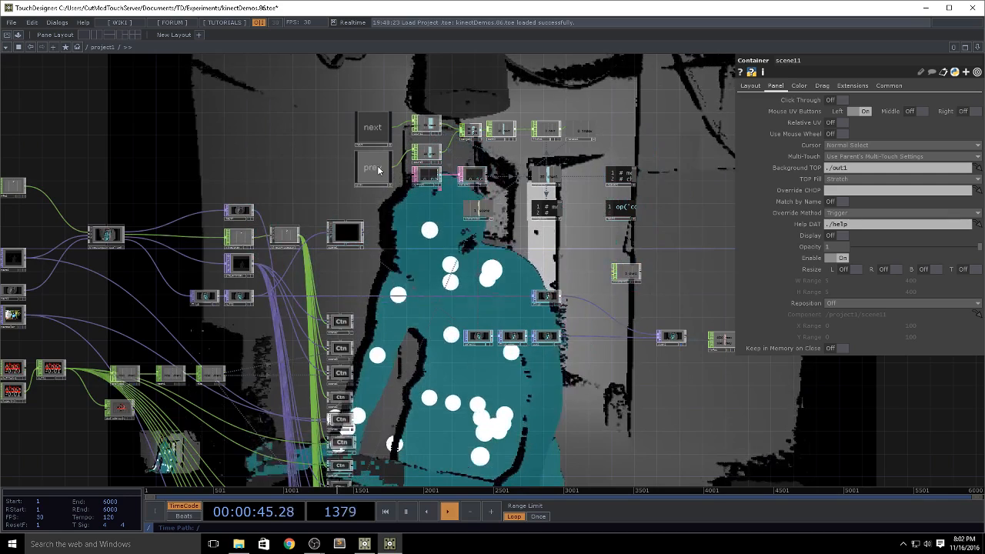
pyautogui.click(377, 170)
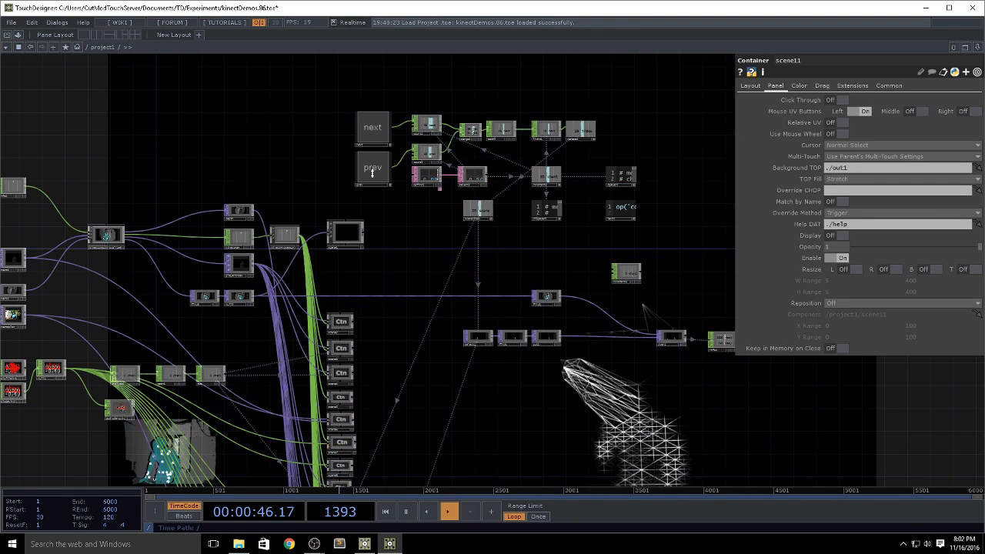
pyautogui.scroll(2, 365, 198)
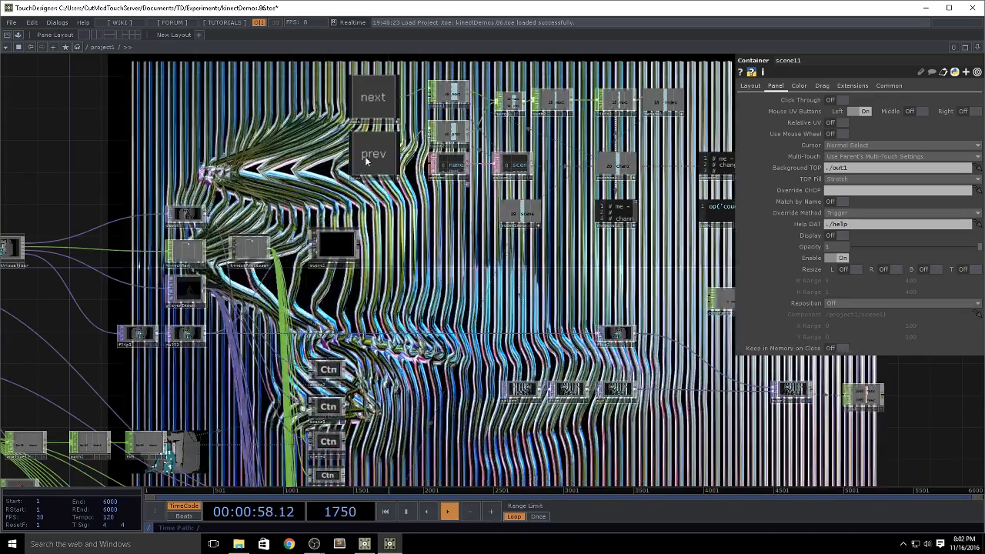
pyautogui.click(365, 156)
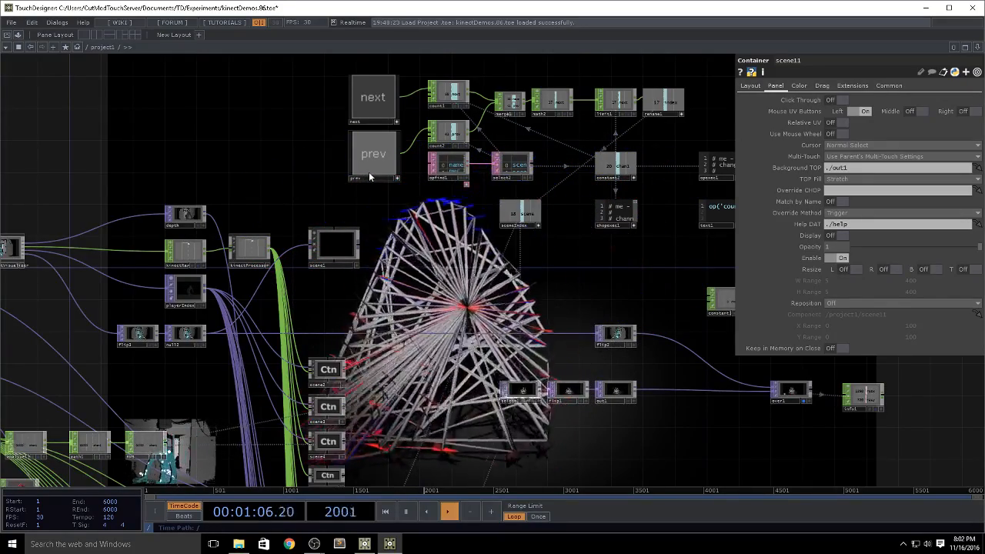
pyautogui.click(375, 174)
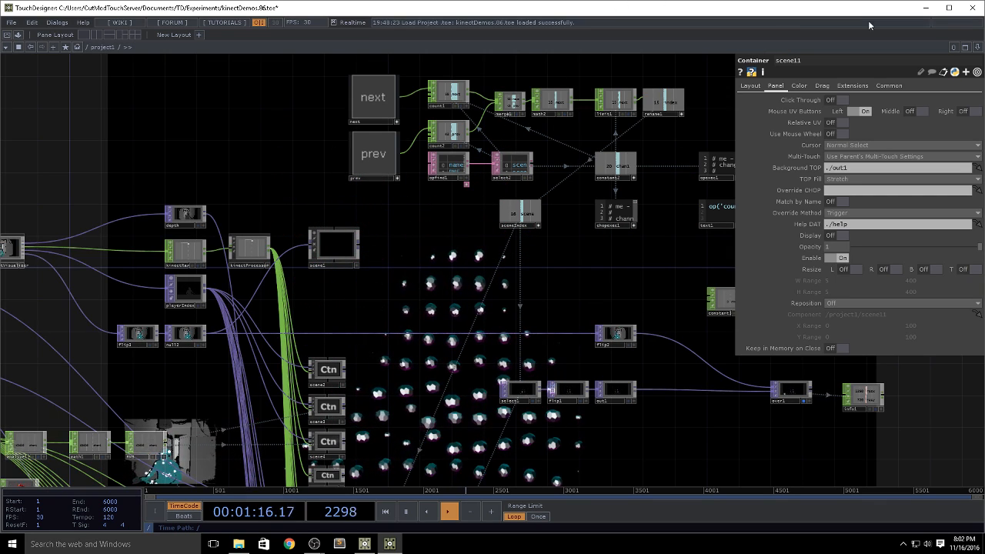
# Step: Quit the kinectDemos project without saving and switch to the open CutModKinectTopTutorial project
pyautogui.click(972, 10)
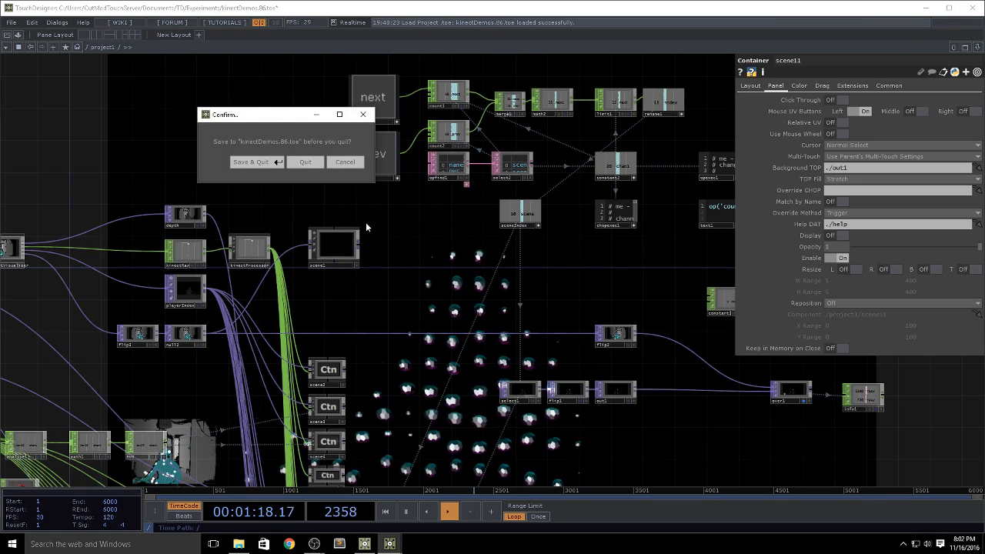
pyautogui.click(301, 163)
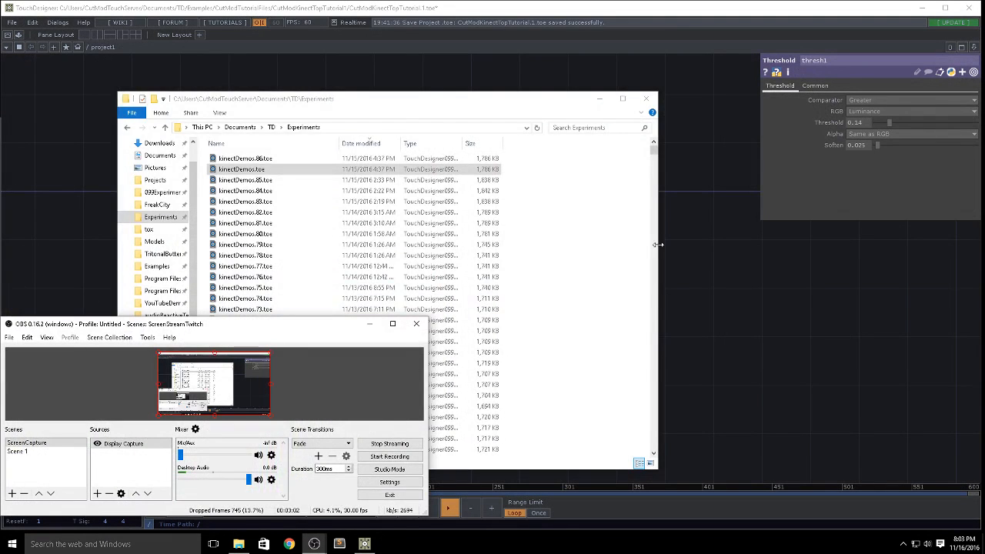
pyautogui.click(732, 269)
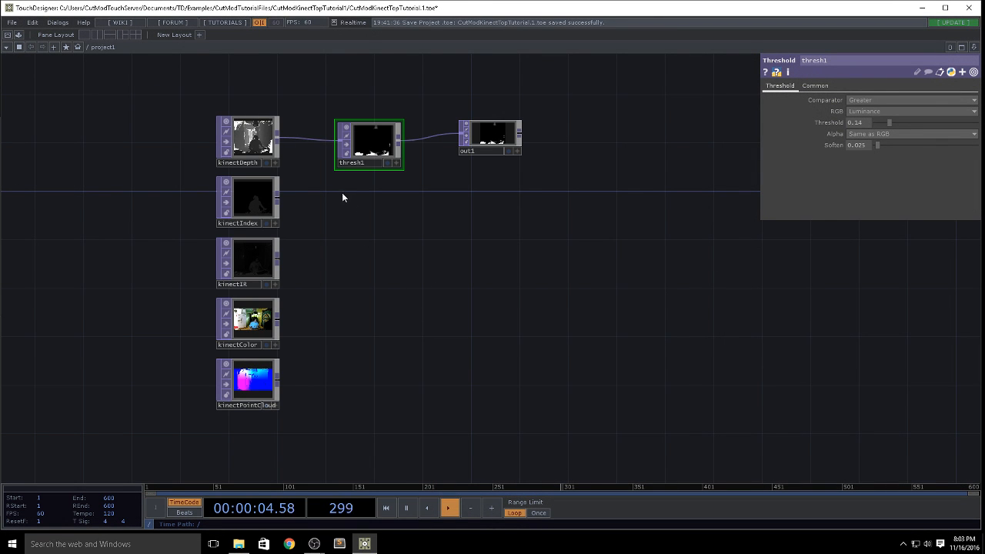
# Step: Delete the thresh1 and out1 operators connected after kinectDepth
pyautogui.moveTo(377, 251); pyautogui.dragTo(375, 261)
pyautogui.click(249, 142)
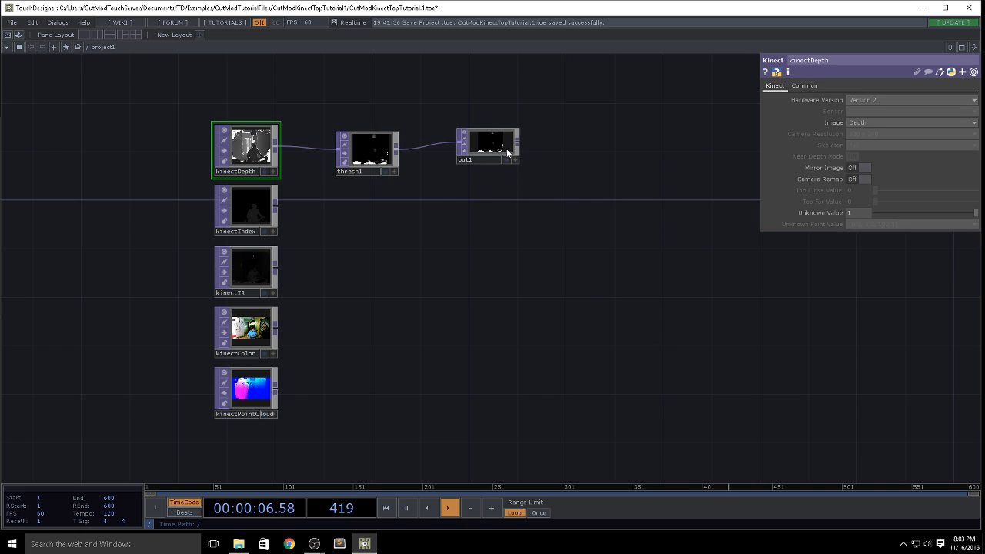
pyautogui.moveTo(391, 131); pyautogui.dragTo(350, 120)
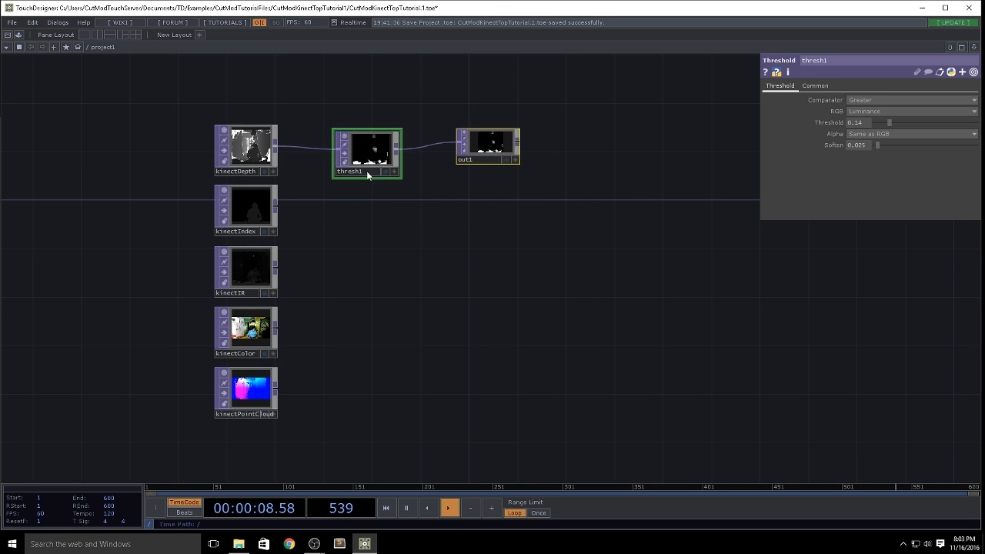
pyautogui.press('Delete')
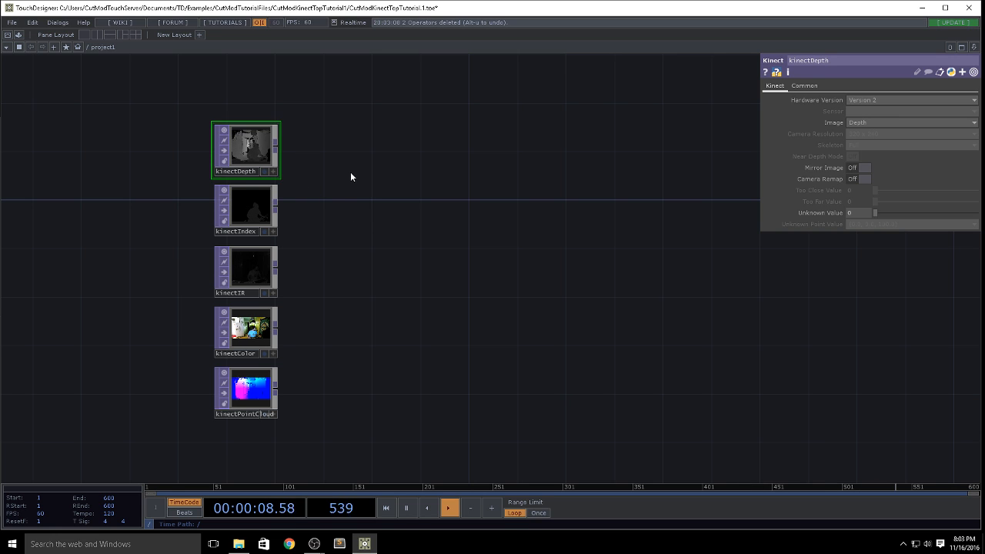
# Step: Add another Kinect TOP to the project network
pyautogui.moveTo(350, 177); pyautogui.dragTo(292, 176)
pyautogui.scroll(2, 292, 177)
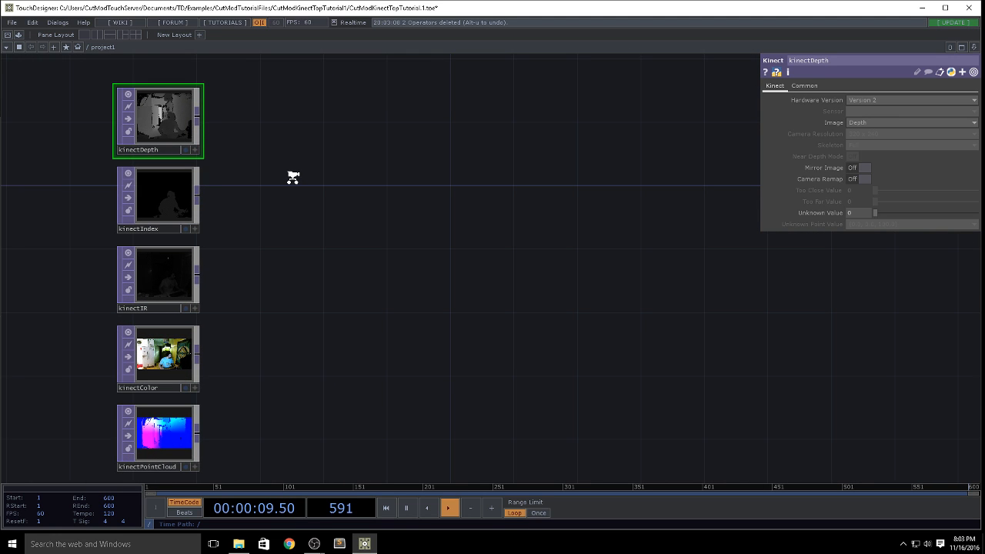
pyautogui.press('Tab')
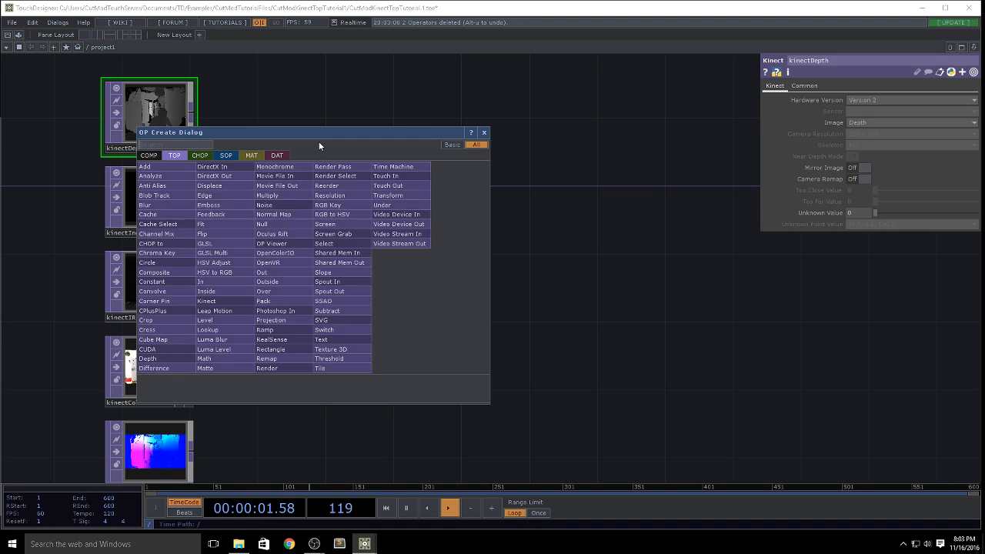
pyautogui.write('k')
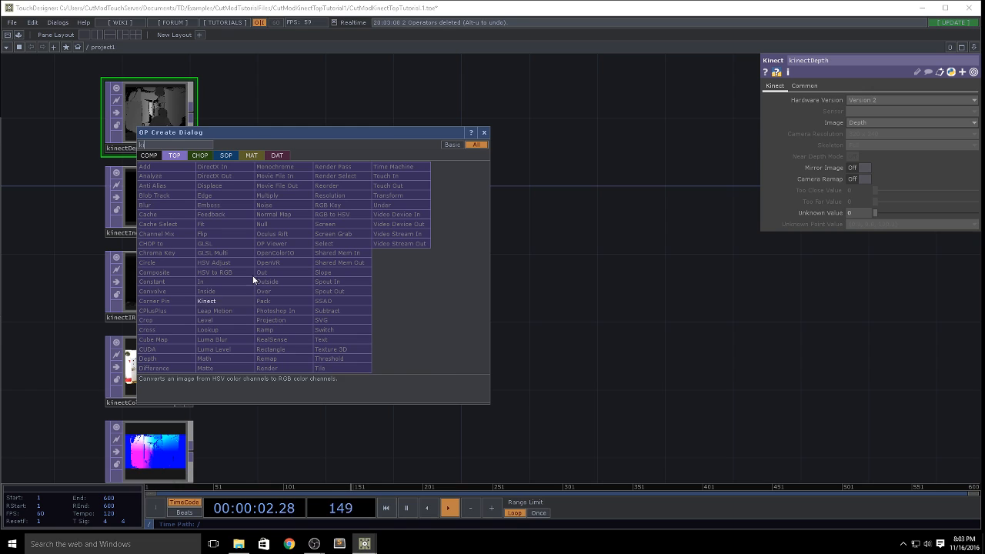
pyautogui.click(211, 303)
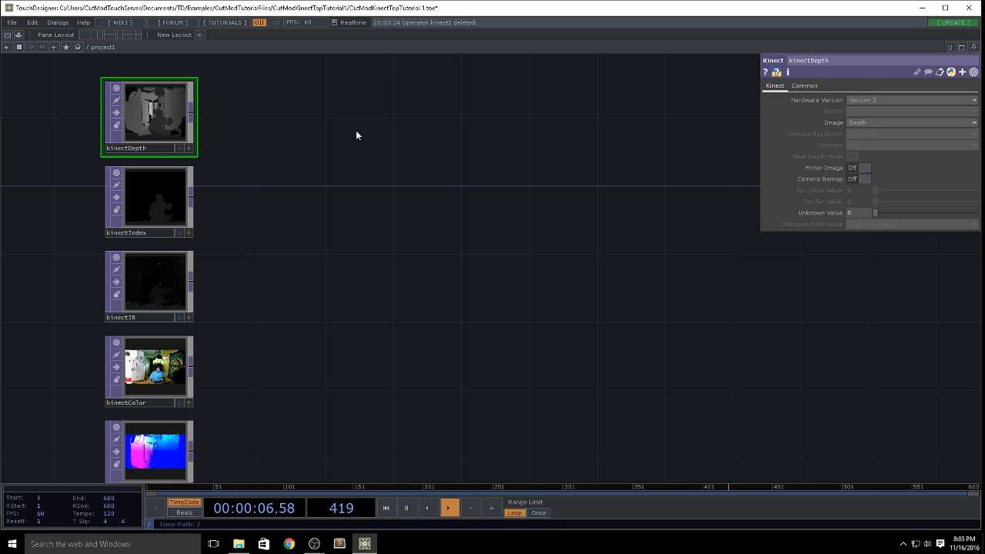
# Step: Turn on Camera Remap for kinectDepth, checking the operator's size and format information before and after
pyautogui.middleClick(138, 122)
pyautogui.click(862, 179)
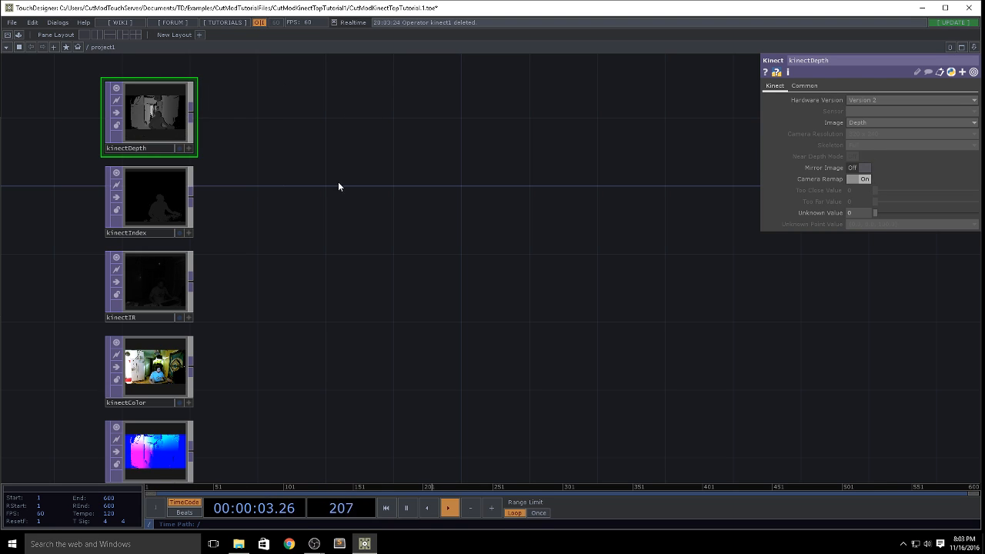
pyautogui.middleClick(158, 122)
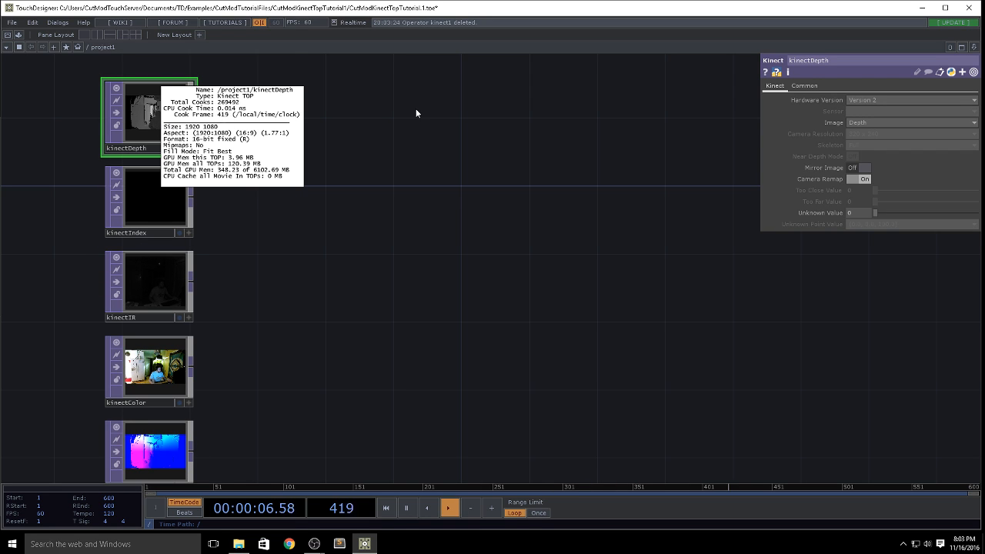
pyautogui.click(862, 178)
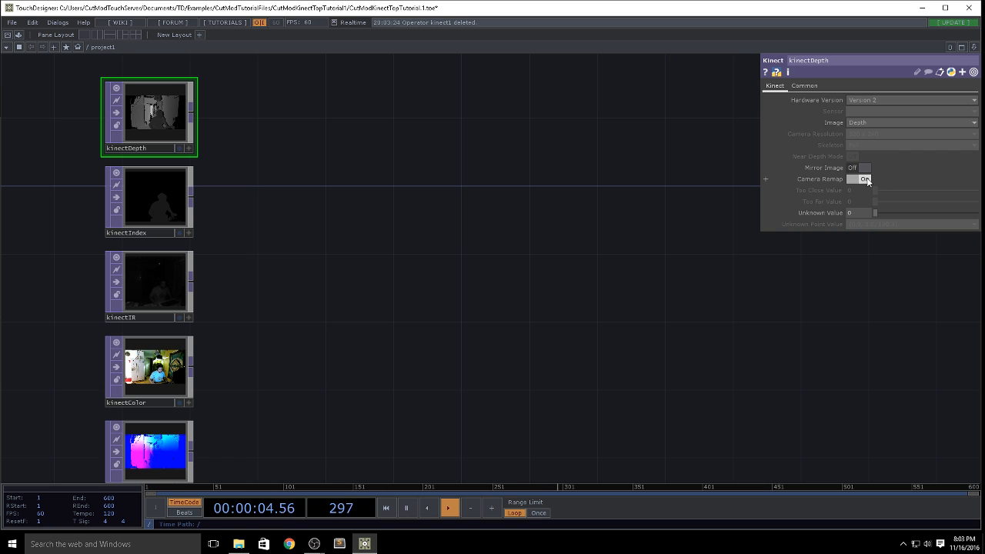
# Step: Turn off Camera Remap for kinectDepth and set its Unknown Value to 0
pyautogui.click(864, 179)
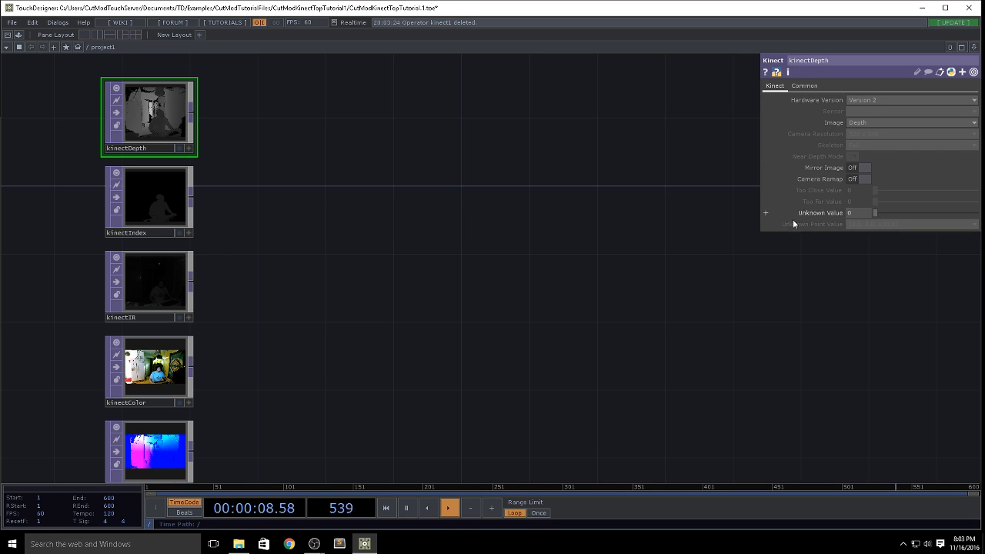
pyautogui.scroll(5, 100, 127)
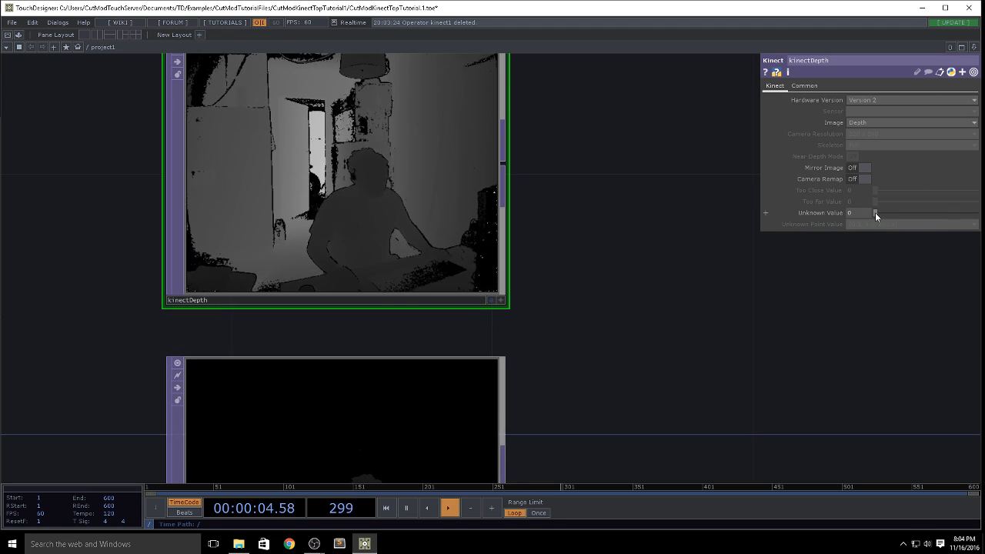
pyautogui.moveTo(874, 213); pyautogui.dragTo(771, 212)
# Step: Inspect kinectIndex's Image setting and examine its Player Index silhouette up close
pyautogui.moveTo(627, 305); pyautogui.dragTo(542, 190)
pyautogui.scroll(-3, 565, 248)
pyautogui.moveTo(599, 294); pyautogui.dragTo(386, 255)
pyautogui.scroll(-3, 511, 223)
pyautogui.click(228, 191)
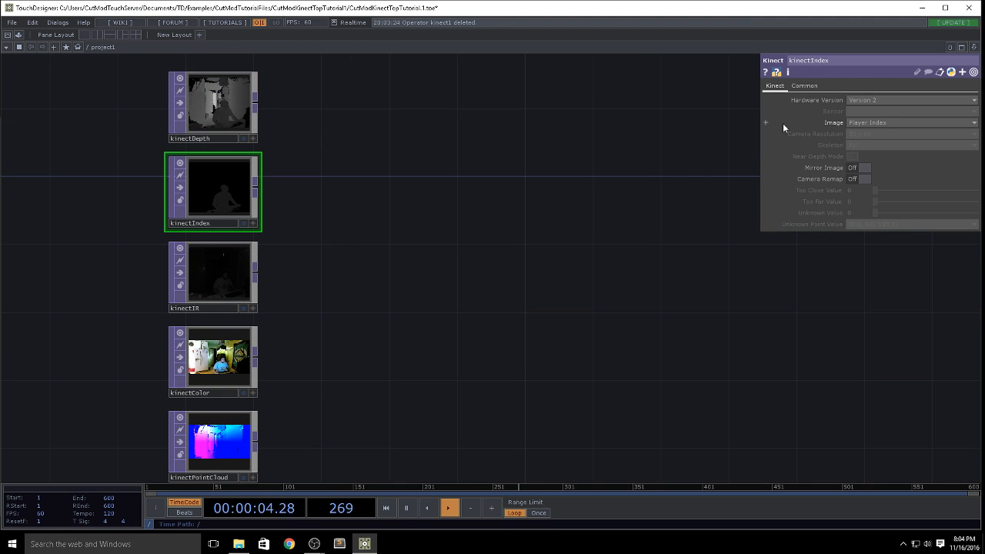
pyautogui.click(862, 122)
pyautogui.click(861, 122)
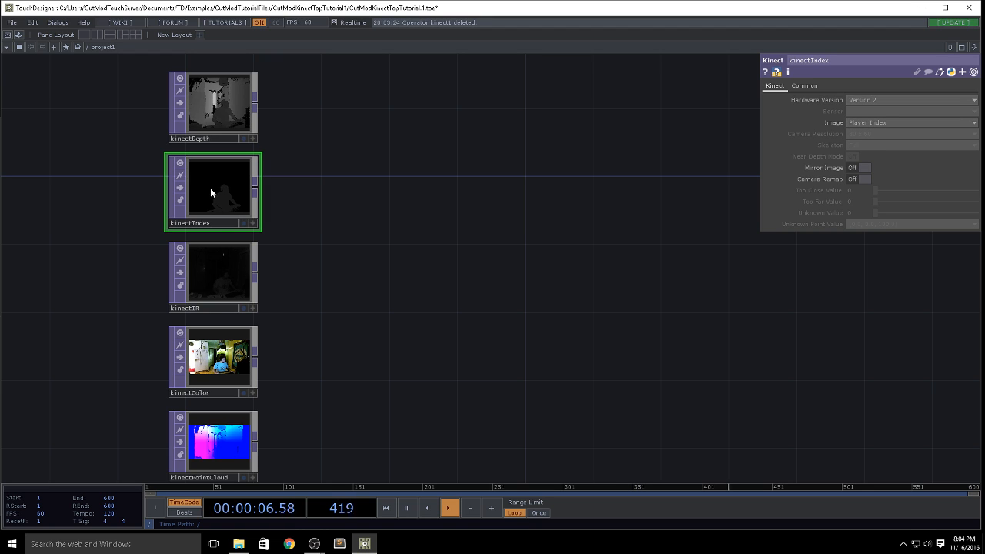
pyautogui.scroll(3, 243, 199)
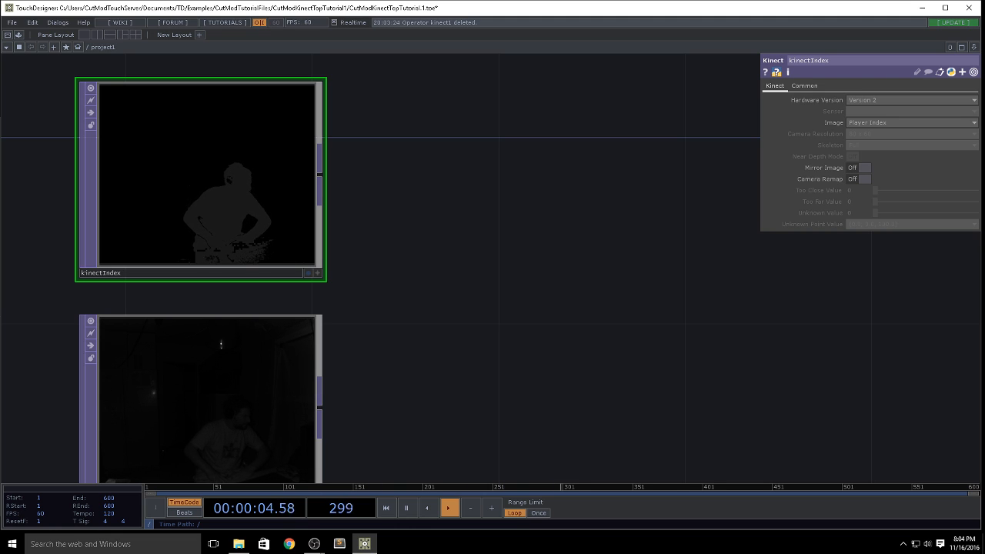
pyautogui.scroll(6, 234, 255)
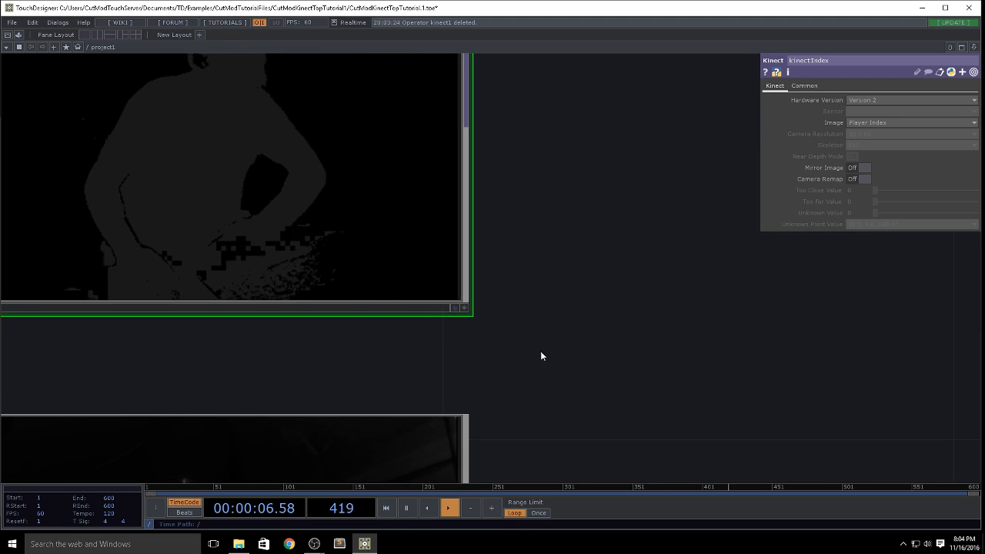
pyautogui.moveTo(540, 351); pyautogui.dragTo(738, 374)
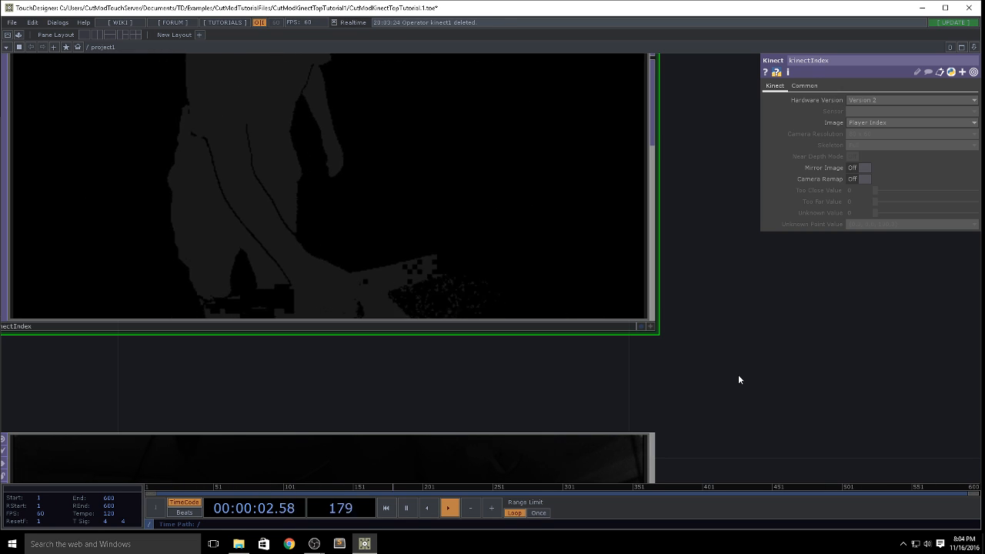
pyautogui.moveTo(738, 374); pyautogui.dragTo(757, 365)
pyautogui.scroll(-2, 776, 363)
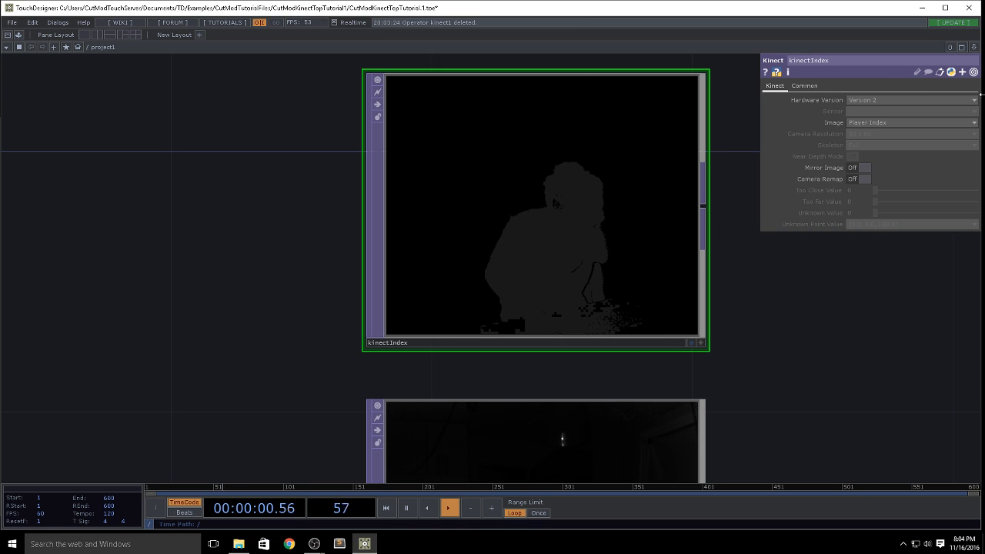
# Step: Examine the infrared image of kinectIR up close and compare it with kinectColor
pyautogui.scroll(-5, 650, 300)
pyautogui.scroll(5, 396, 281)
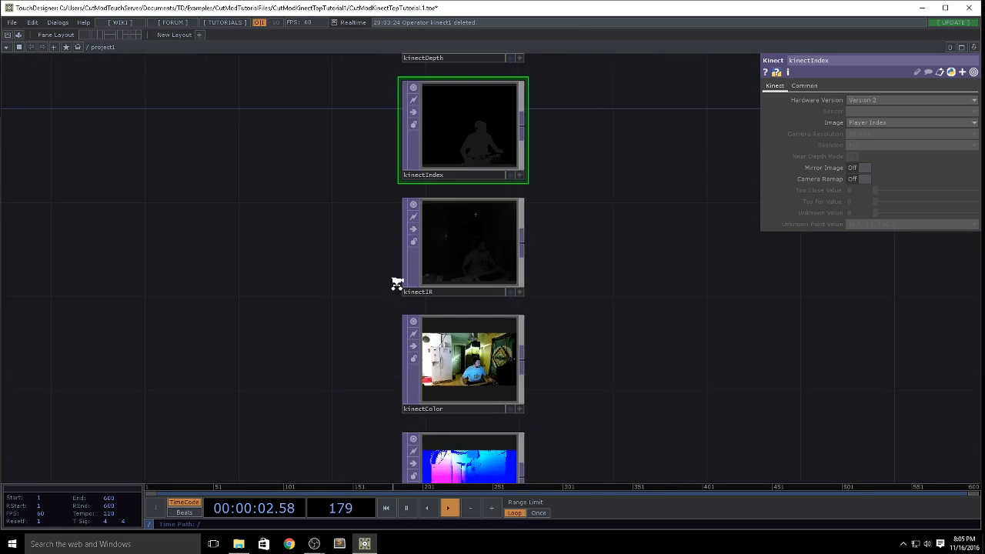
pyautogui.moveTo(842, 328); pyautogui.dragTo(615, 327)
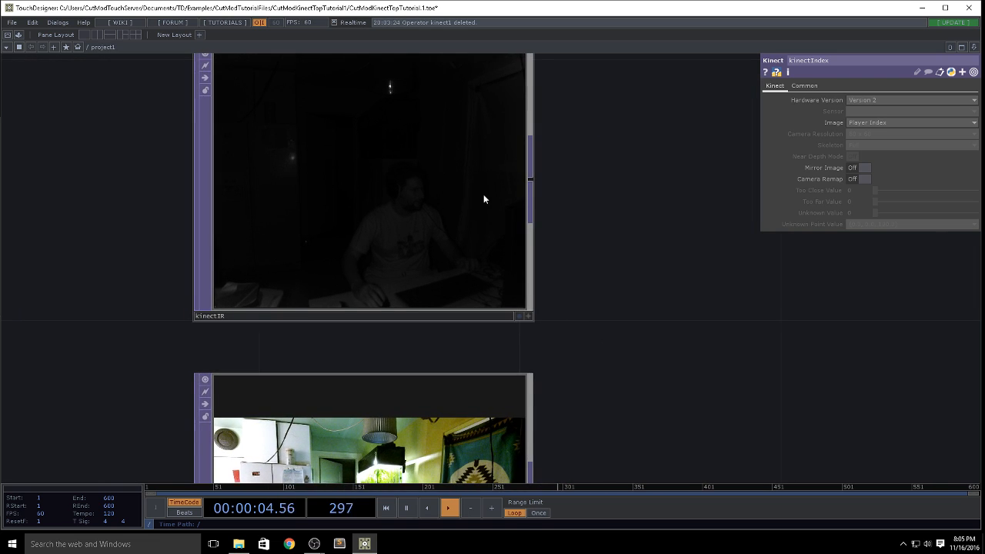
pyautogui.scroll(2, 483, 198)
pyautogui.moveTo(639, 207); pyautogui.dragTo(609, 325)
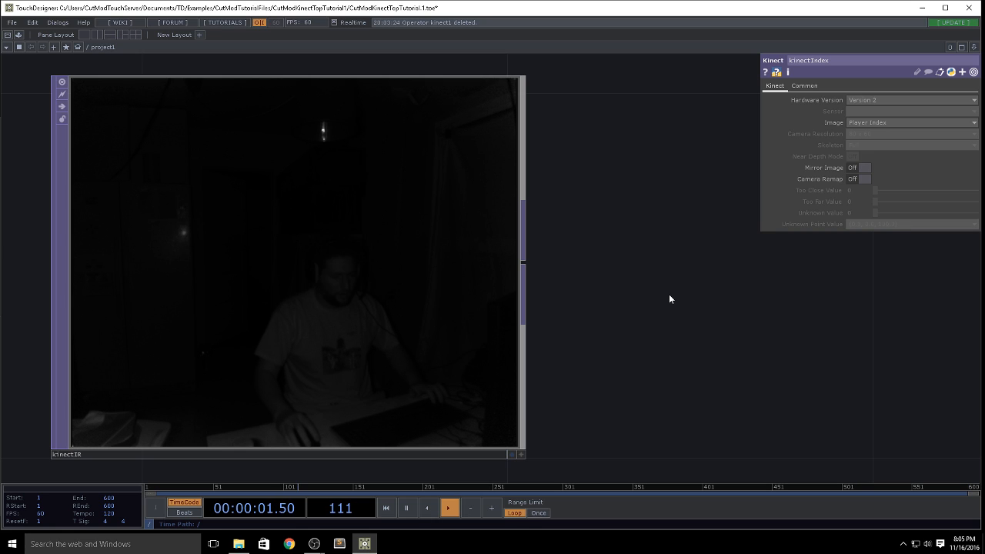
pyautogui.scroll(-4, 494, 104)
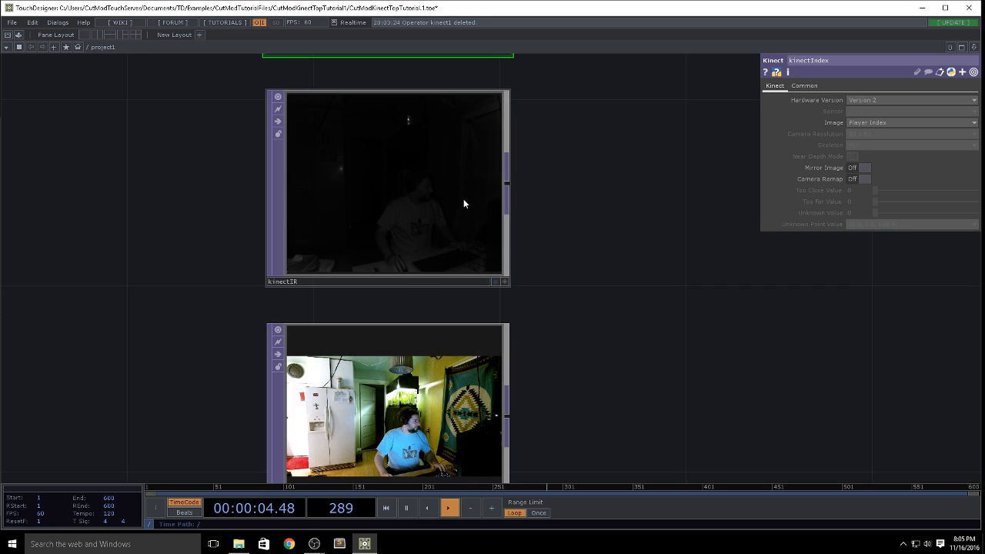
# Step: Delete the kinectIR operator from the network
pyautogui.moveTo(573, 295); pyautogui.dragTo(505, 203)
pyautogui.moveTo(506, 203); pyautogui.dragTo(107, 121, button='right')
pyautogui.press('Delete')
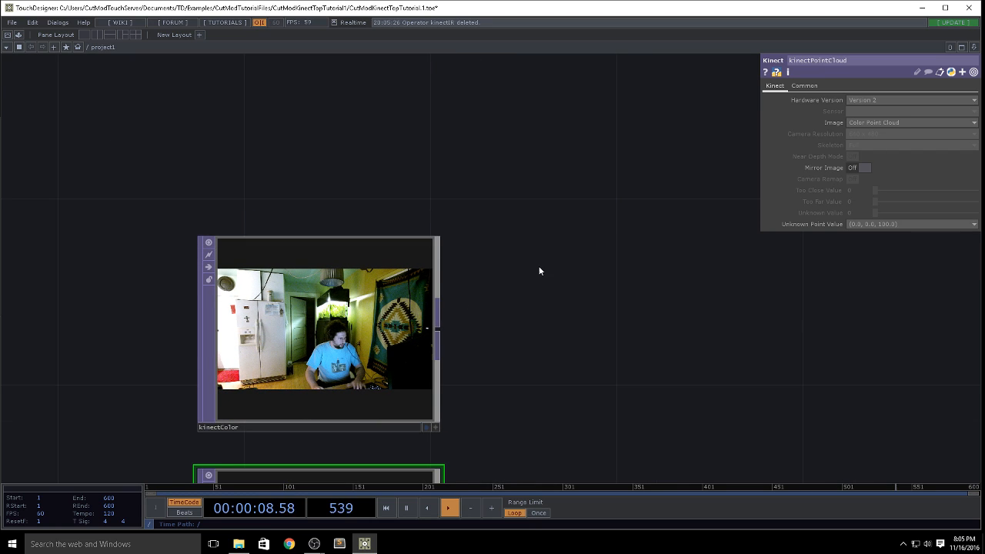
# Step: Examine the kinectColor image and the Color Point Cloud image of kinectPointCloud up close
pyautogui.moveTo(538, 266); pyautogui.dragTo(510, 132)
pyautogui.scroll(5, 300, 213)
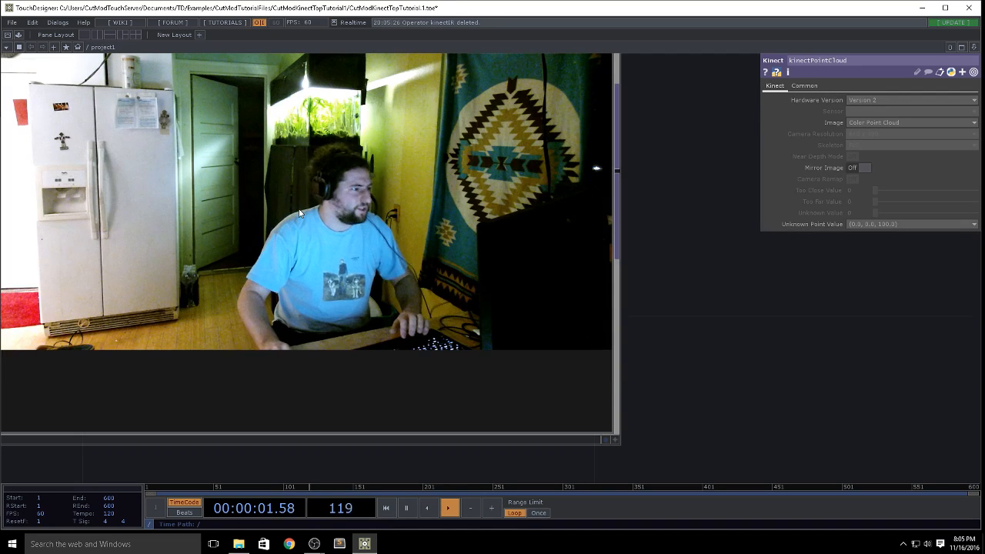
pyautogui.scroll(-8, 457, 198)
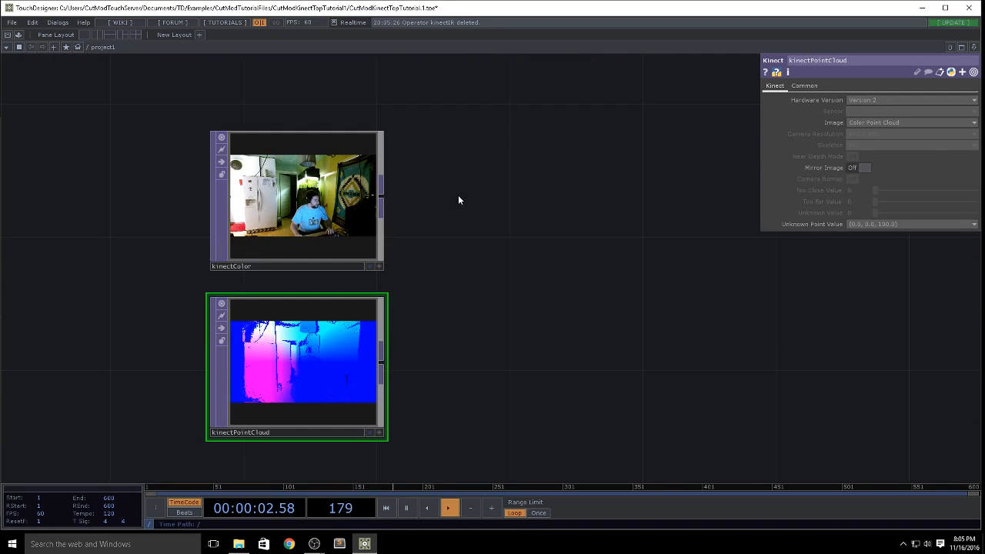
pyautogui.moveTo(451, 261); pyautogui.dragTo(395, 167)
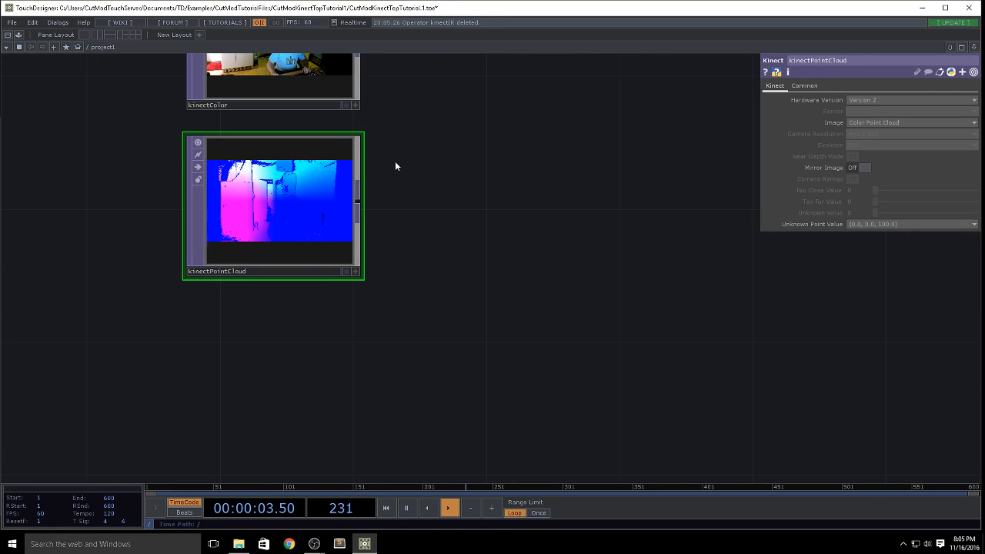
pyautogui.scroll(4, 200, 170)
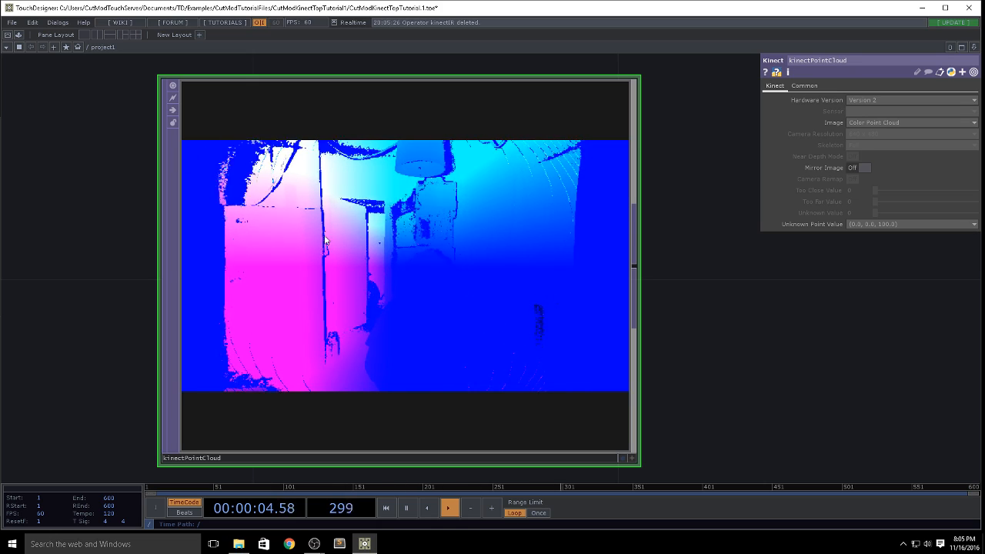
pyautogui.scroll(-3, 323, 236)
pyautogui.scroll(-2, 323, 236)
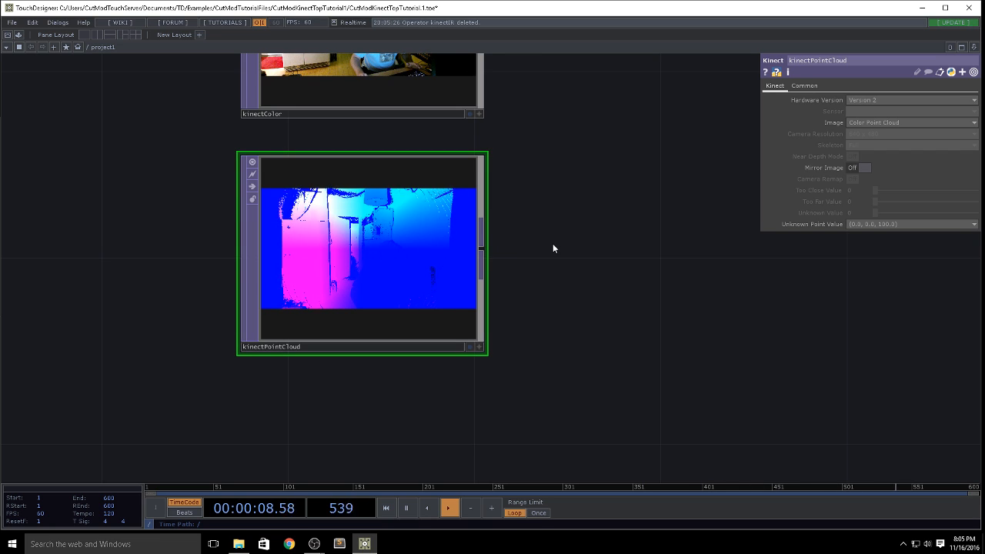
pyautogui.moveTo(554, 249); pyautogui.dragTo(473, 266)
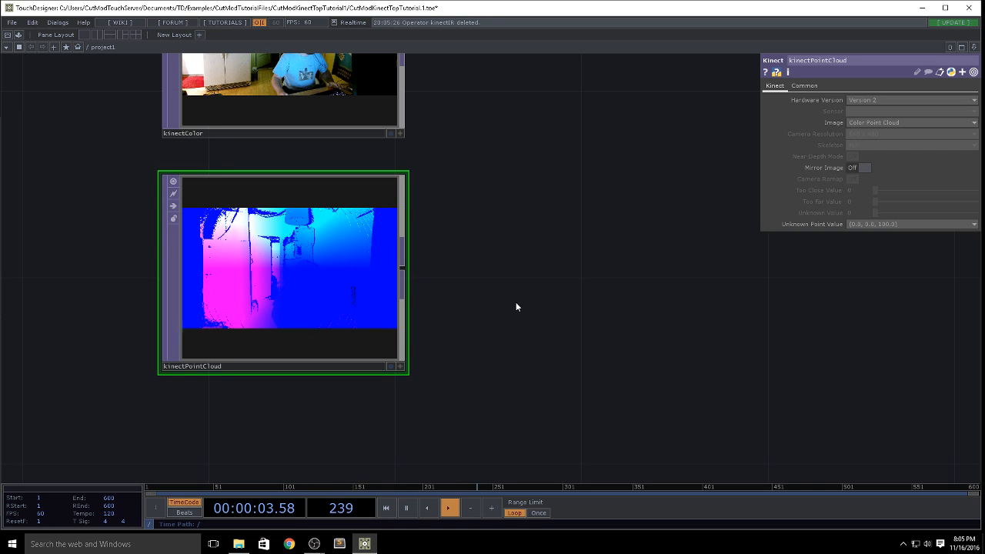
# Step: Delete the kinectPointCloud operator below kinectColor
pyautogui.press('h')
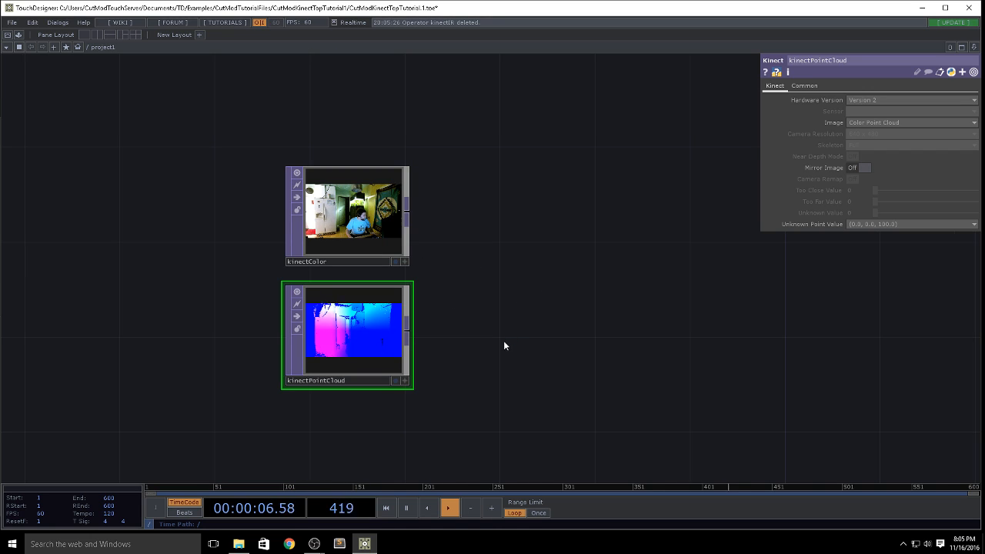
pyautogui.moveTo(432, 326); pyautogui.dragTo(256, 381)
pyautogui.scroll(-3, 332, 322)
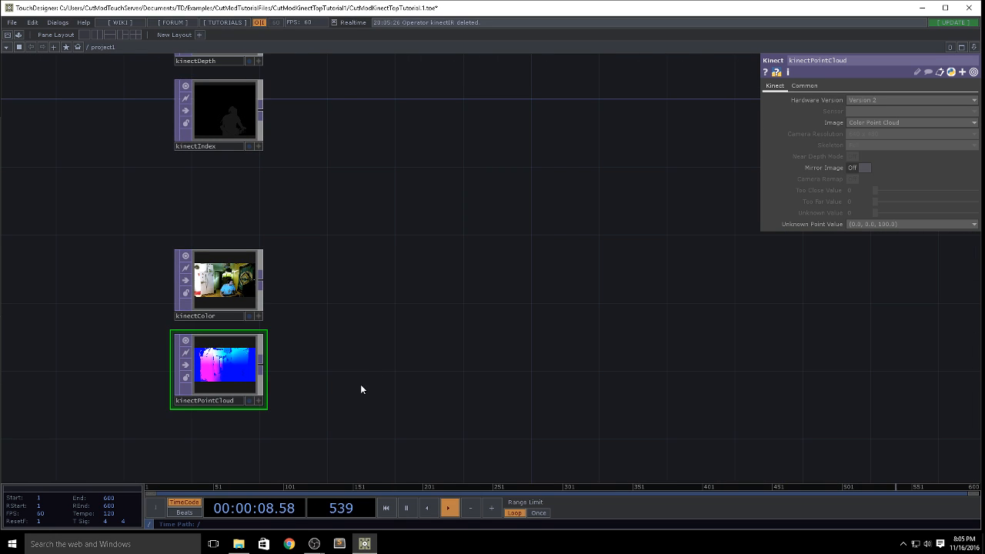
pyautogui.moveTo(369, 389); pyautogui.dragTo(57, 401, button='right')
pyautogui.press('Delete')
# Step: Move kinectColor into the gap directly beneath kinectIndex, leaving a small space between the two operators
pyautogui.moveTo(310, 274); pyautogui.dragTo(314, 372)
pyautogui.moveTo(223, 392); pyautogui.dragTo(225, 291)
pyautogui.moveTo(365, 213); pyautogui.dragTo(360, 263)
pyautogui.scroll(3, 225, 257)
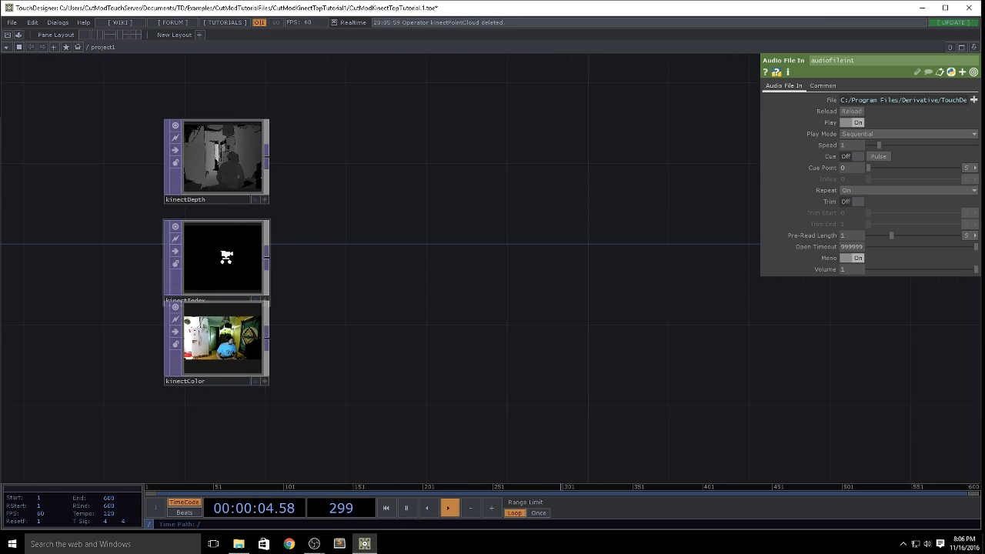
pyautogui.moveTo(223, 391); pyautogui.dragTo(223, 424)
pyautogui.moveTo(382, 320); pyautogui.dragTo(268, 259)
pyautogui.scroll(-2, 268, 259)
pyautogui.moveTo(330, 237); pyautogui.dragTo(315, 266)
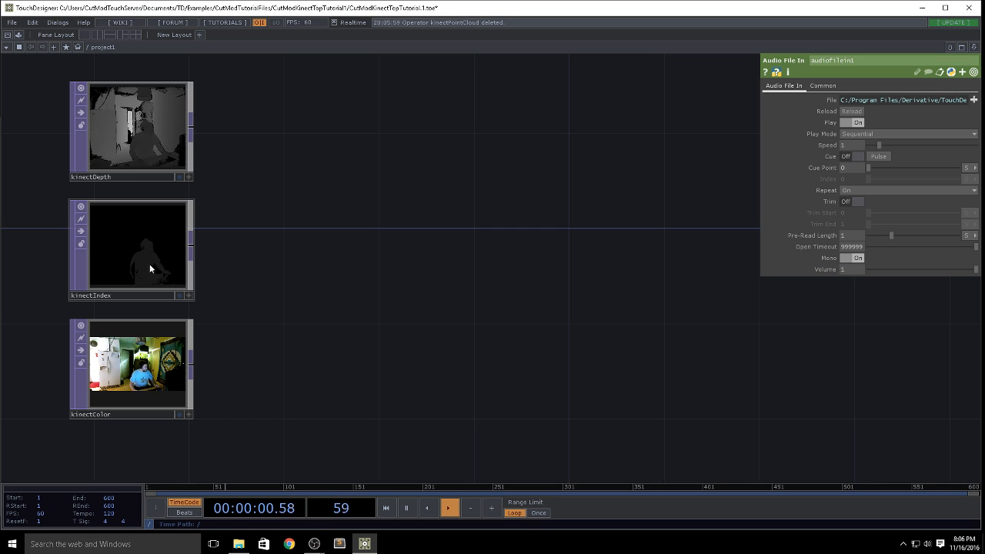
# Step: Connect a new Threshold TOP to the output of kinectIndex and place it beside that operator
pyautogui.scroll(4, 113, 251)
pyautogui.moveTo(362, 317); pyautogui.dragTo(481, 315)
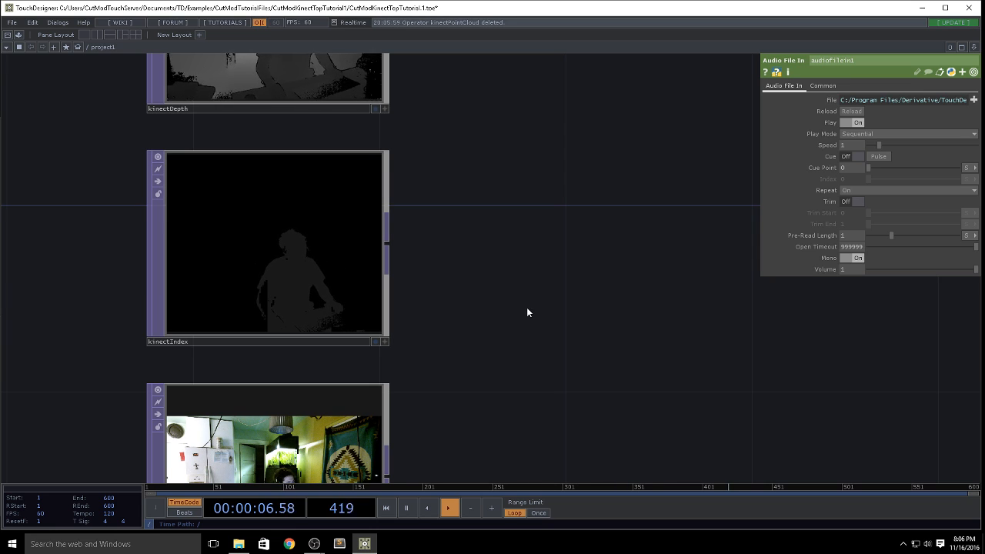
pyautogui.scroll(-3, 520, 291)
pyautogui.moveTo(519, 295); pyautogui.dragTo(386, 323)
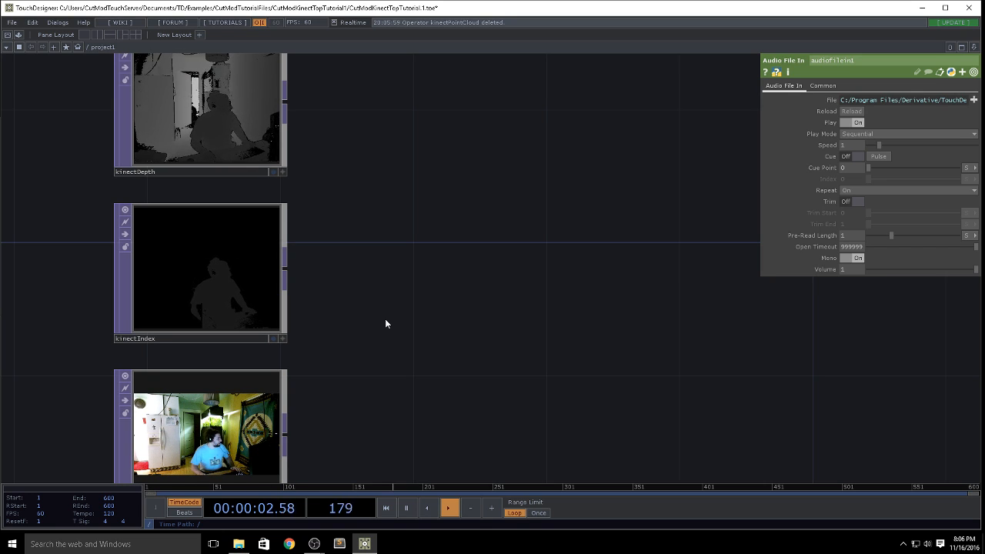
pyautogui.click(285, 272)
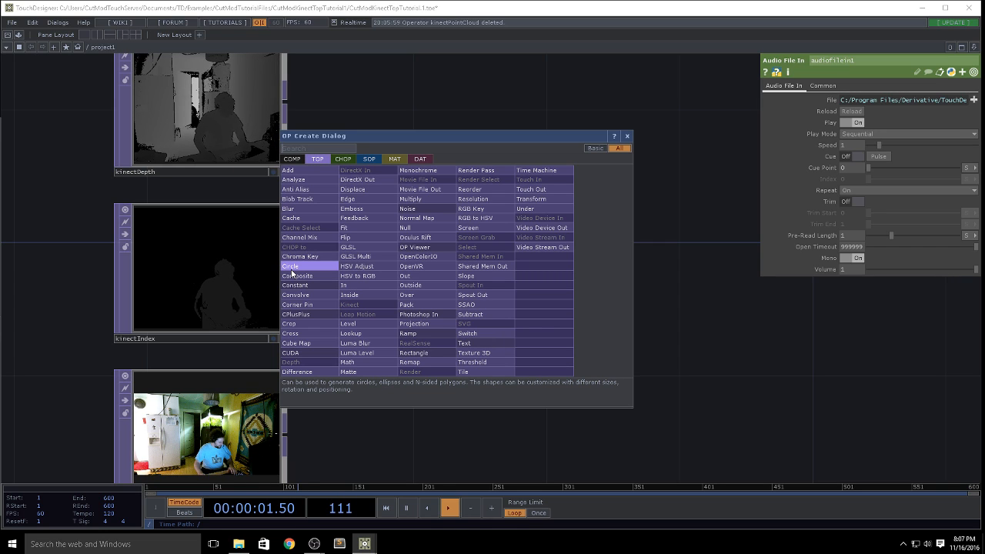
pyautogui.click(472, 361)
pyautogui.click(461, 281)
# Step: Set thresh1's Comparator to Less or Equal and its Threshold to 0
pyautogui.click(861, 100)
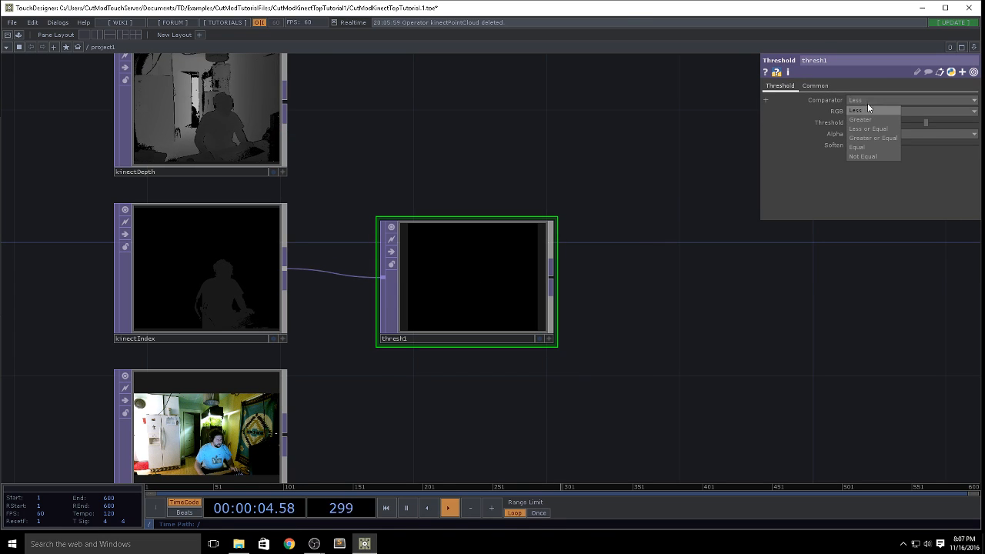
pyautogui.click(866, 128)
pyautogui.moveTo(913, 123); pyautogui.dragTo(770, 147)
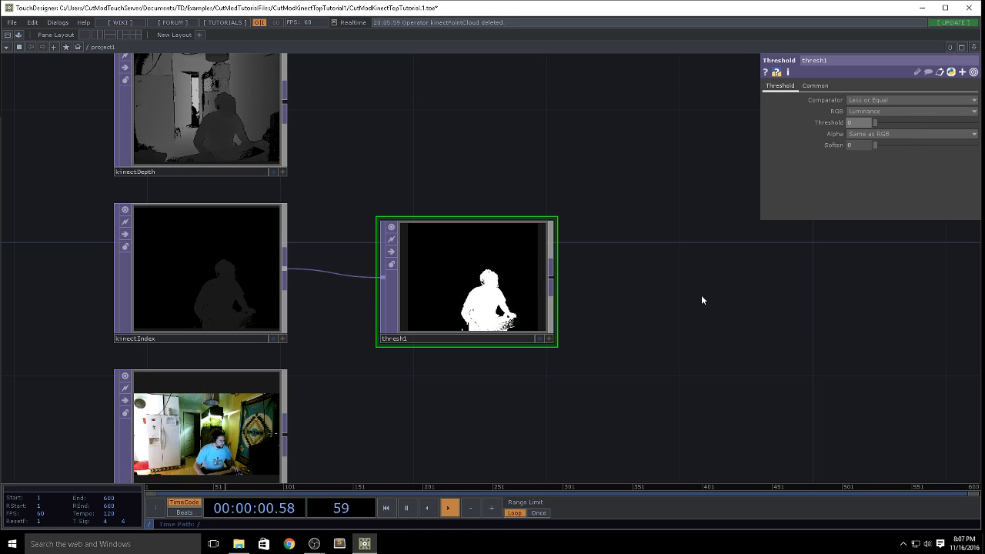
# Step: Turn on Camera Remap for kinectIndex and select kinectColor to check its image parameters
pyautogui.moveTo(701, 294); pyautogui.dragTo(569, 253)
pyautogui.scroll(-3, 567, 252)
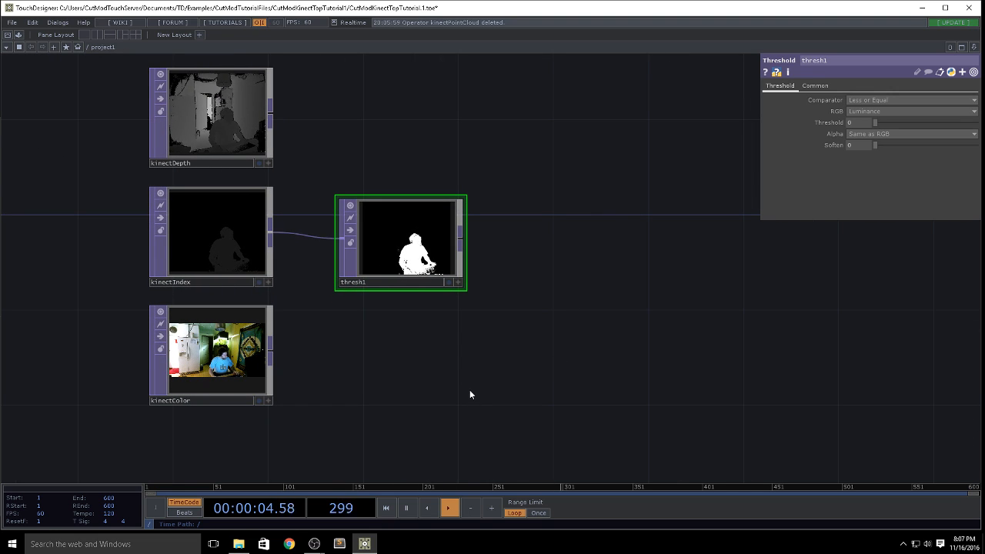
pyautogui.moveTo(415, 390); pyautogui.dragTo(422, 287)
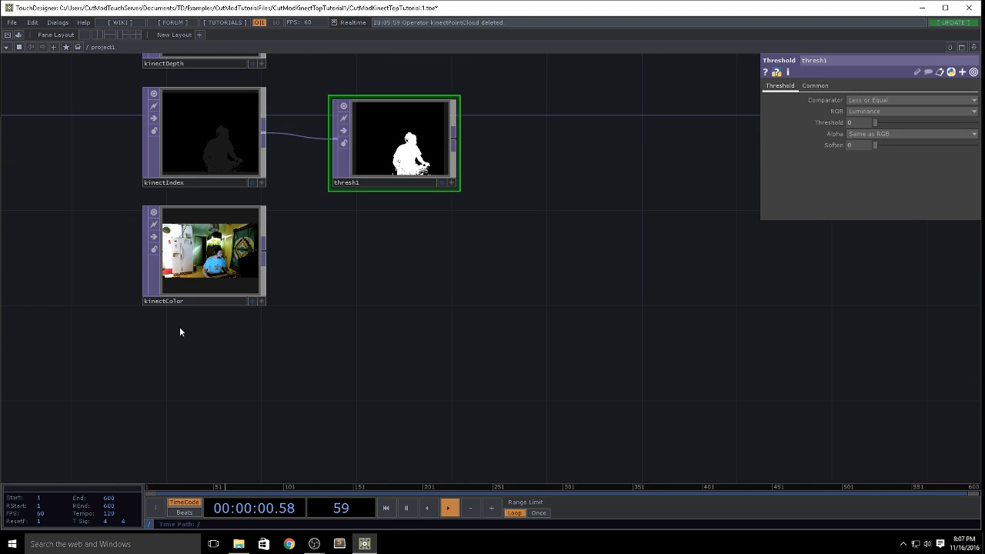
pyautogui.moveTo(441, 225); pyautogui.dragTo(439, 235)
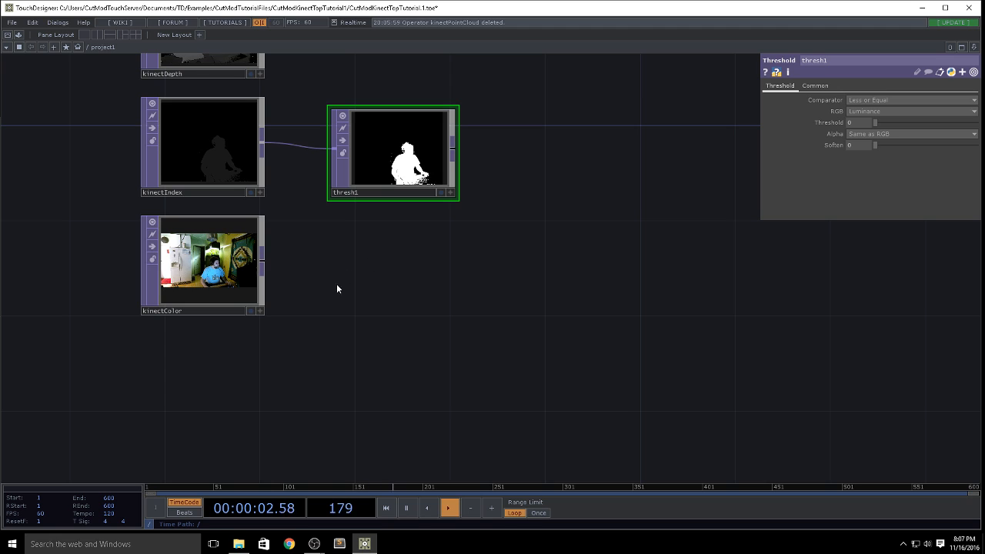
pyautogui.click(213, 161)
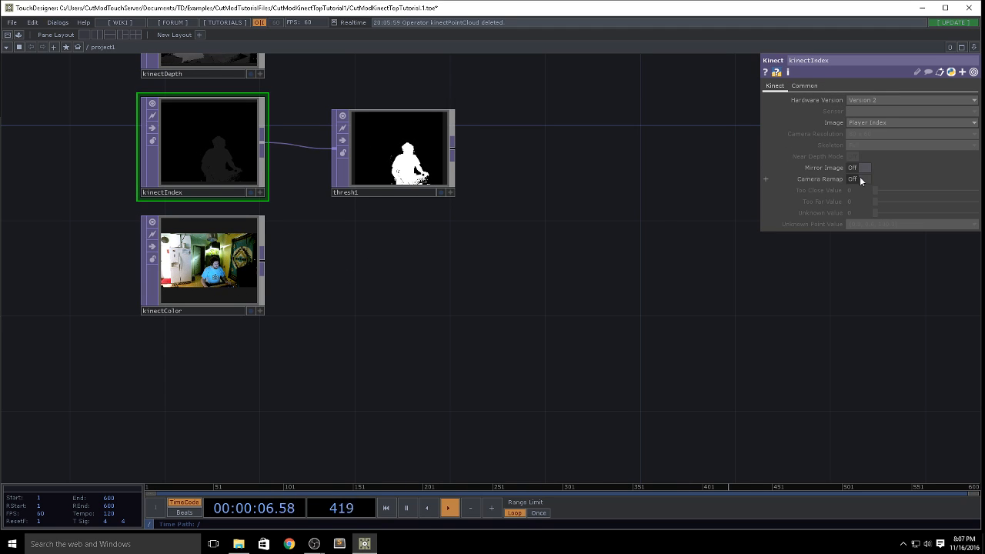
pyautogui.click(220, 273)
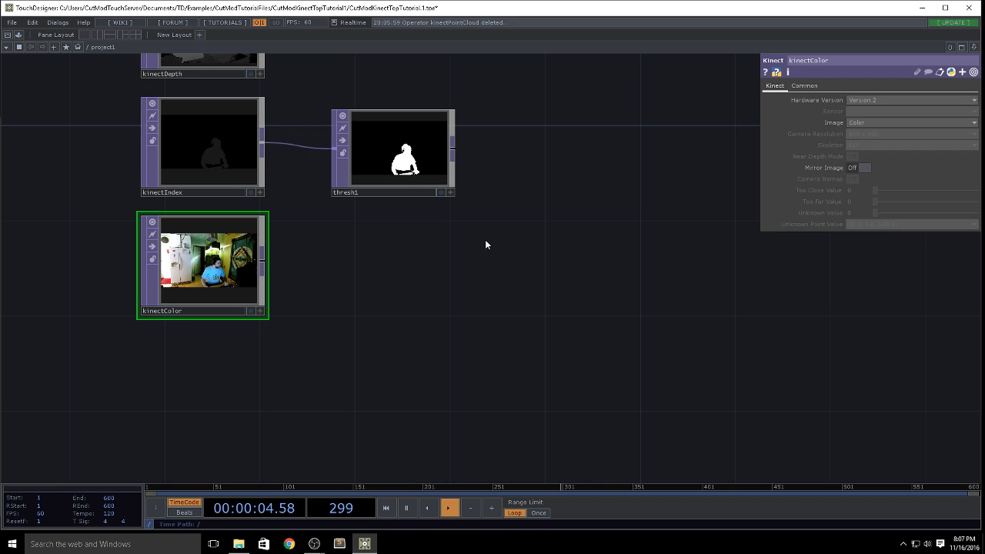
# Step: Add a Multiply TOP, connecting thresh1 to its first input and kinectColor to its second, and inspect the masked image
pyautogui.moveTo(483, 241); pyautogui.dragTo(401, 236)
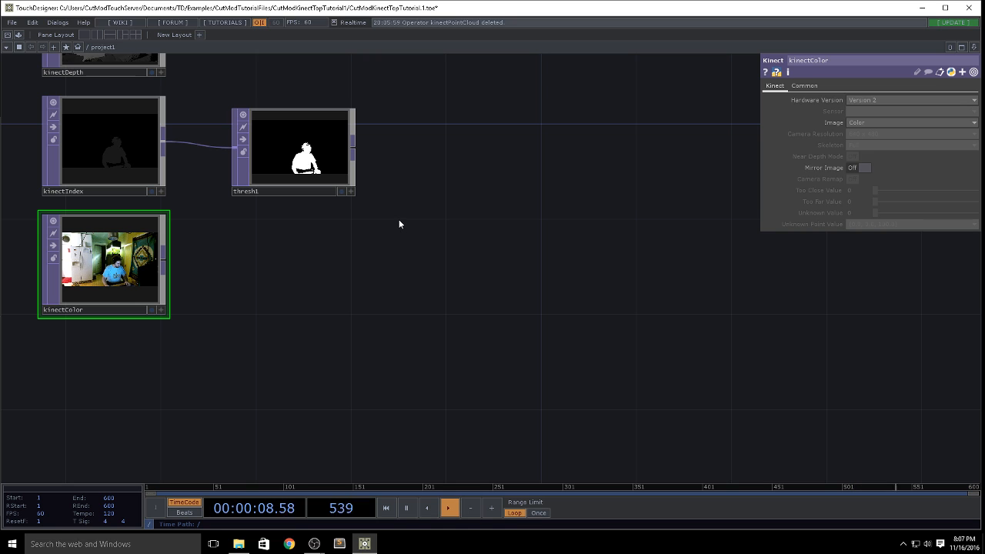
pyautogui.press('Tab')
pyautogui.click(363, 273)
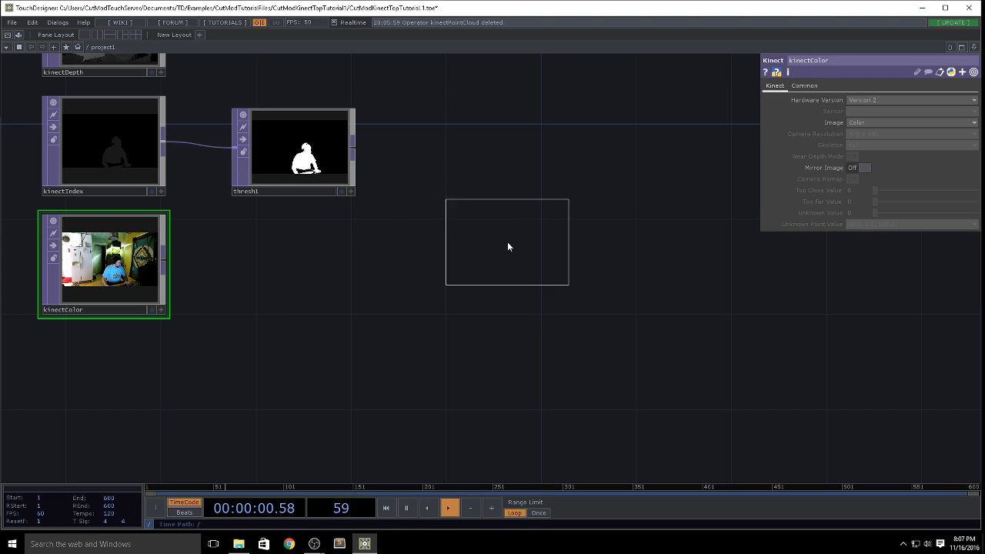
pyautogui.click(507, 246)
pyautogui.moveTo(163, 259); pyautogui.dragTo(448, 247)
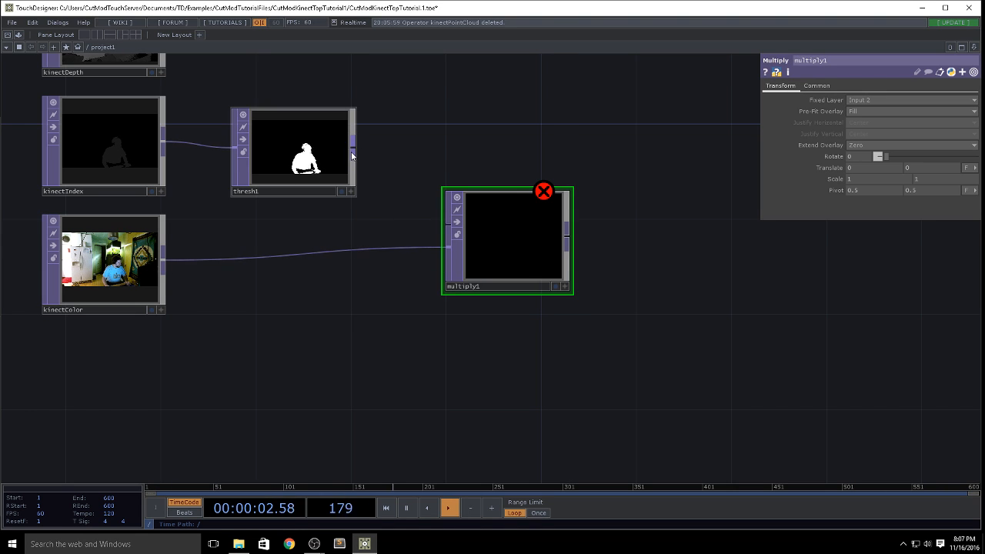
pyautogui.moveTo(352, 150); pyautogui.dragTo(447, 223)
pyautogui.scroll(5, 531, 249)
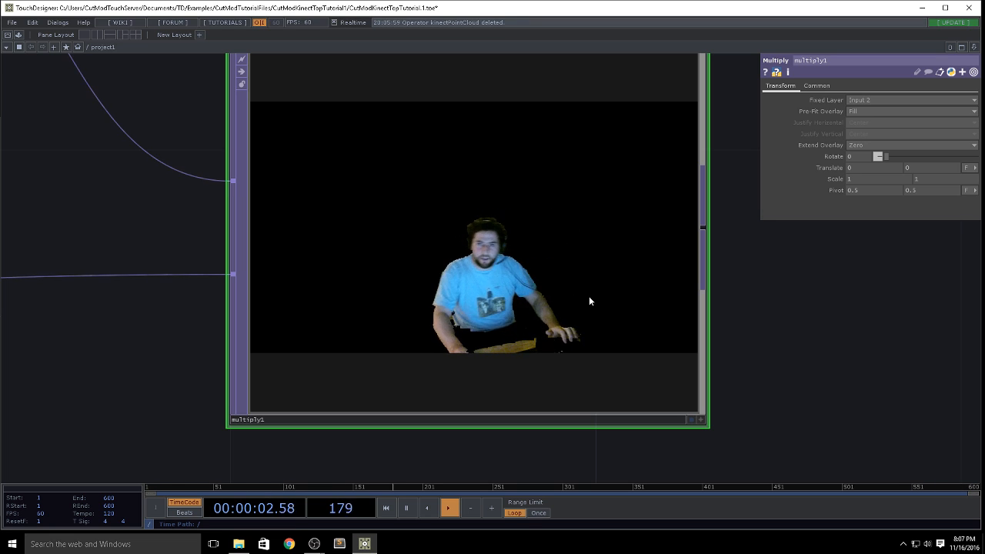
pyautogui.scroll(-5, 589, 301)
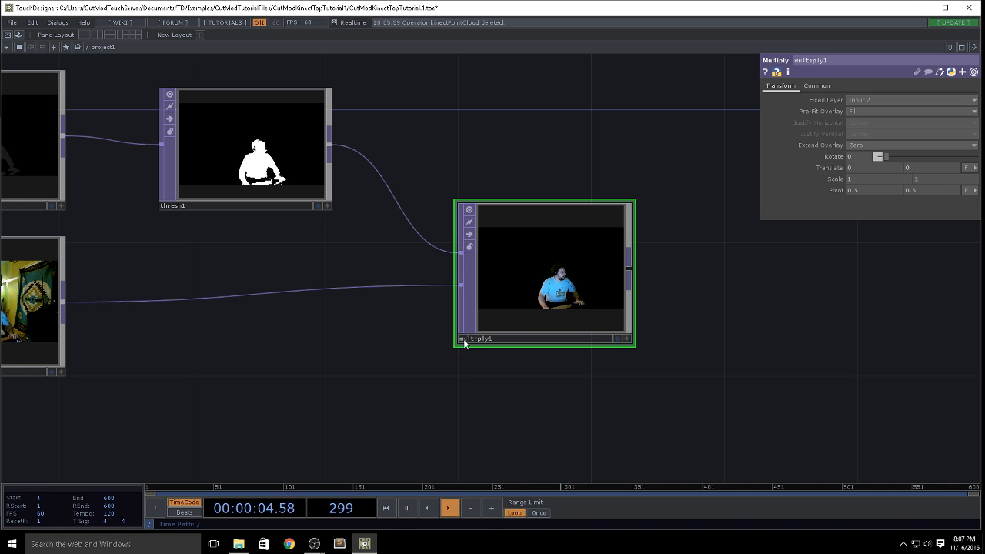
# Step: Delete the Multiply operator from the network
pyautogui.moveTo(331, 399); pyautogui.dragTo(431, 375)
pyautogui.moveTo(536, 358); pyautogui.dragTo(473, 317)
pyautogui.scroll(-2, 527, 315)
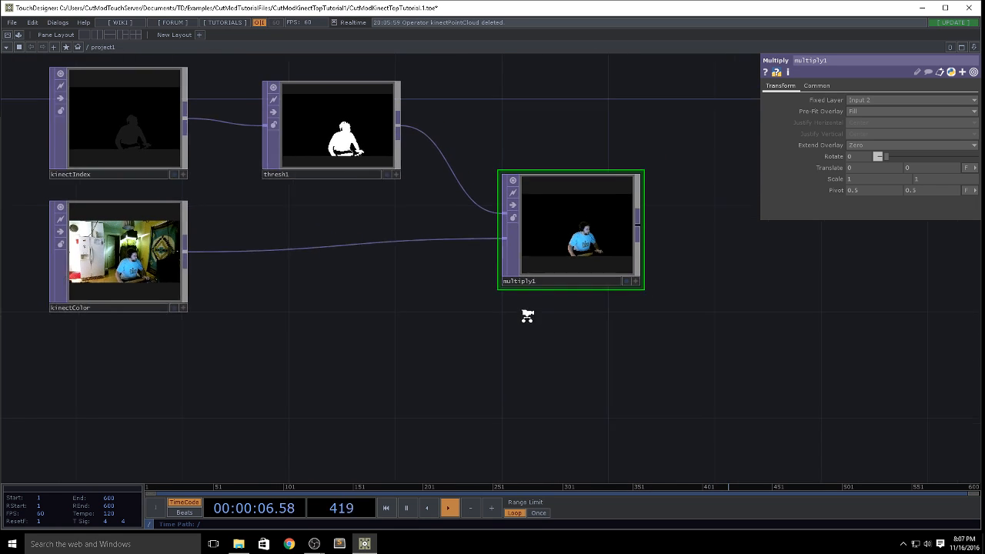
pyautogui.scroll(-1, 527, 316)
pyautogui.moveTo(581, 390); pyautogui.dragTo(504, 386)
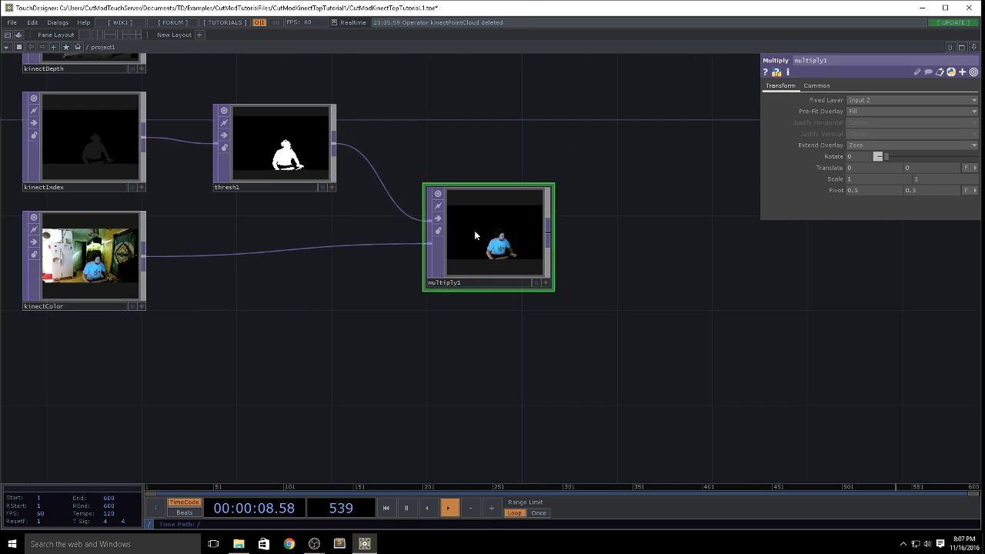
pyautogui.scroll(4, 474, 230)
pyautogui.press('Delete')
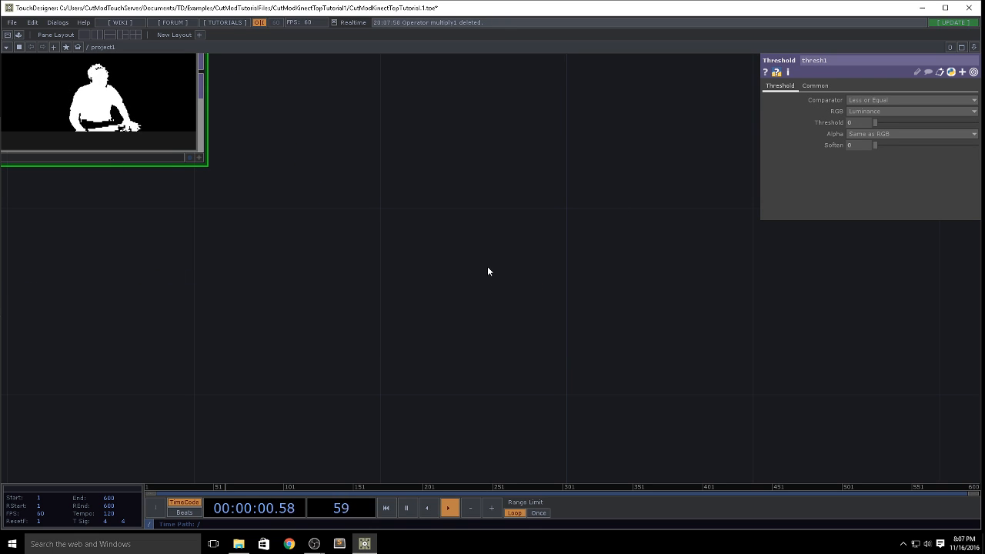
# Step: Add a Matte TOP beyond thresh1, level with kinectColor, and connect kinectColor to its first input
pyautogui.press('Tab')
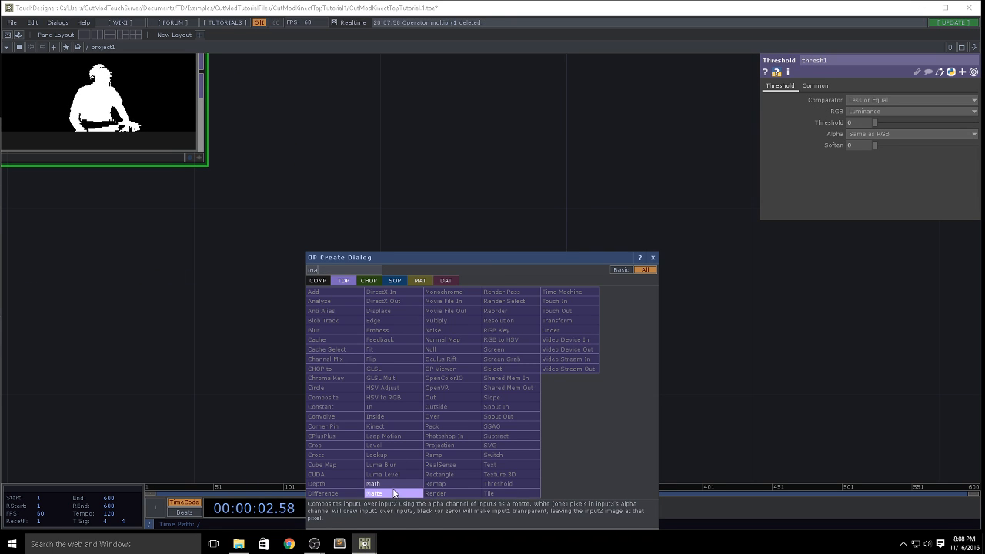
pyautogui.click(393, 489)
pyautogui.click(508, 300)
pyautogui.moveTo(254, 356); pyautogui.dragTo(416, 323)
pyautogui.scroll(-4, 415, 324)
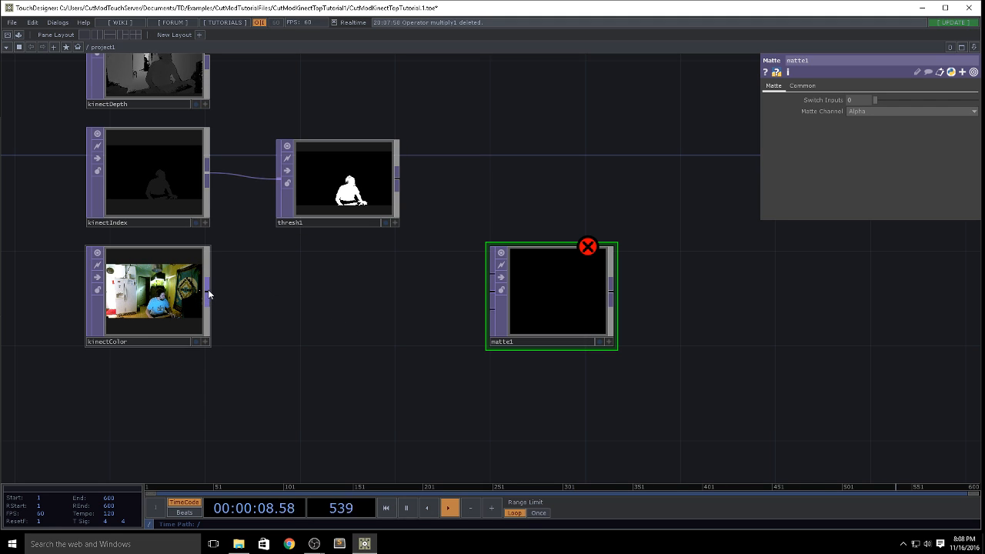
pyautogui.moveTo(208, 294); pyautogui.dragTo(484, 262)
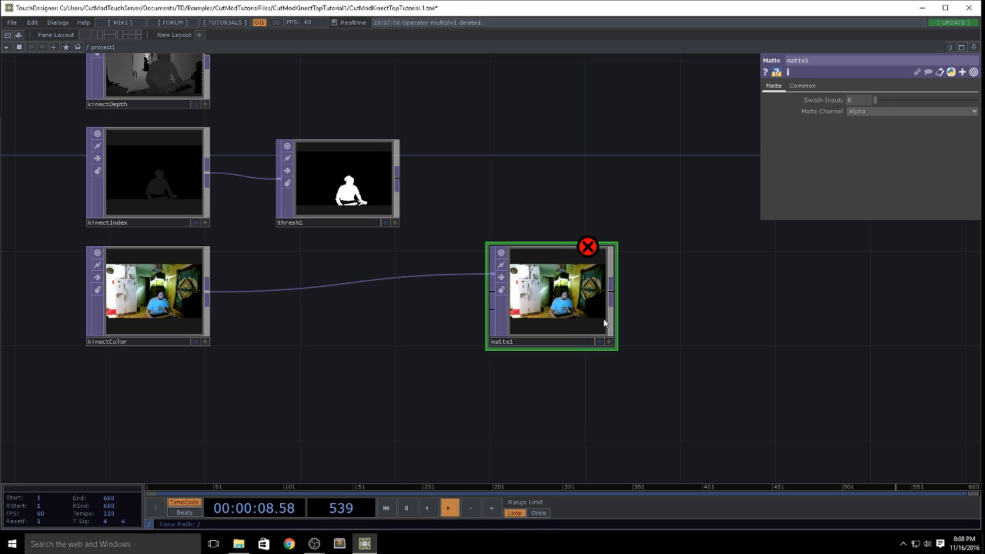
# Step: Set matte1's Matte Channel to Luminance and connect thresh1 to its third input
pyautogui.click(863, 114)
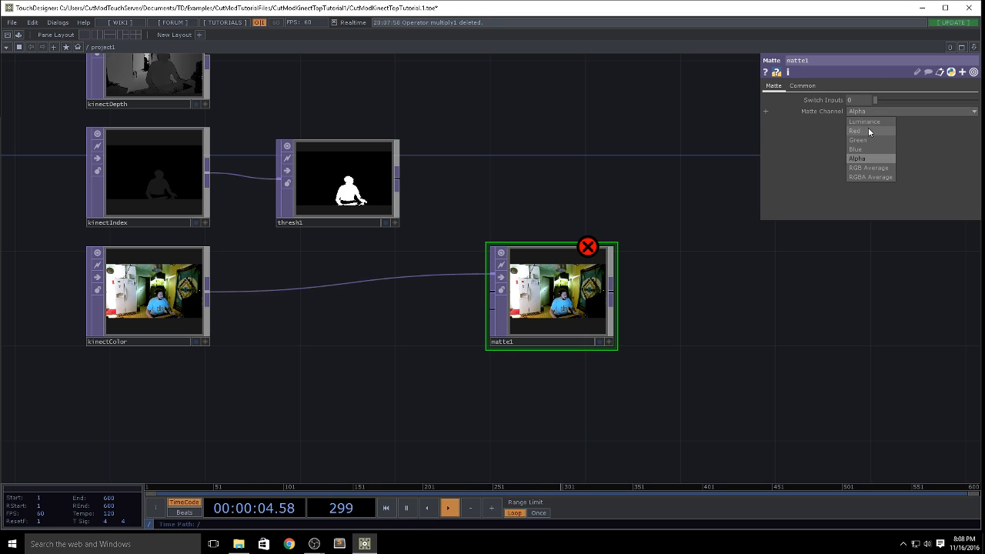
pyautogui.click(868, 121)
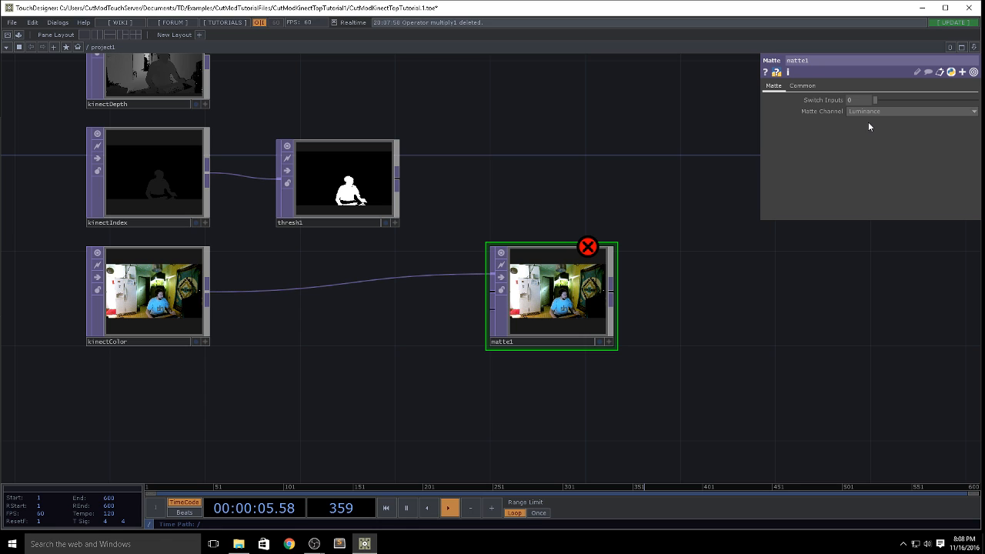
pyautogui.moveTo(398, 178); pyautogui.dragTo(490, 309)
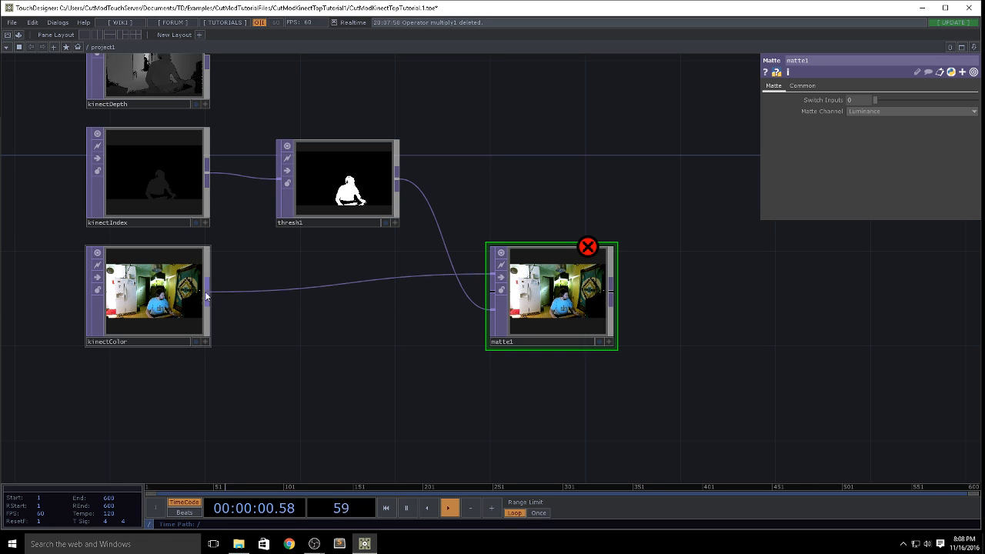
# Step: Connect kinectColor to matte1's second input through an inserted Level TOP with its Opacity set to 0
pyautogui.moveTo(206, 291); pyautogui.dragTo(492, 291)
pyautogui.rightClick(454, 290)
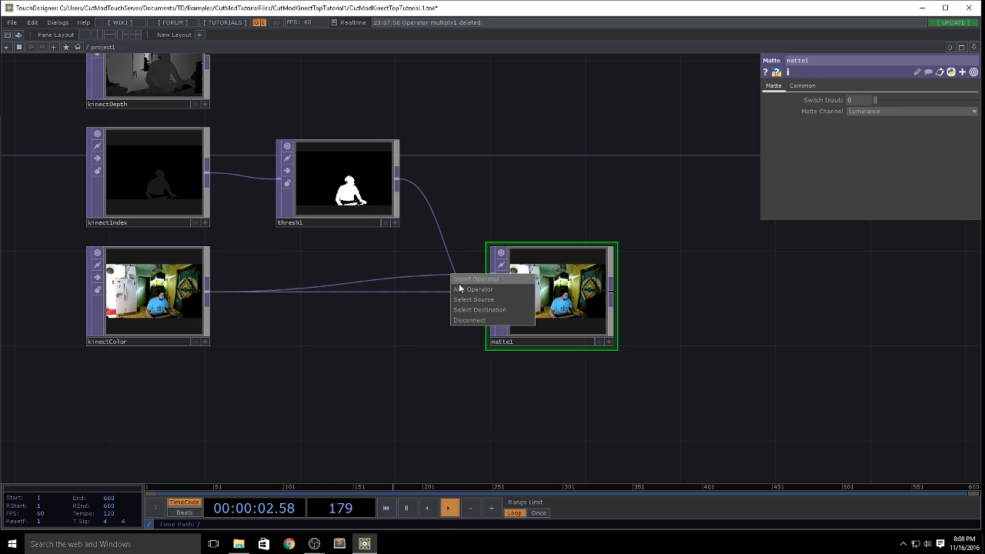
pyautogui.click(460, 288)
pyautogui.write('le')
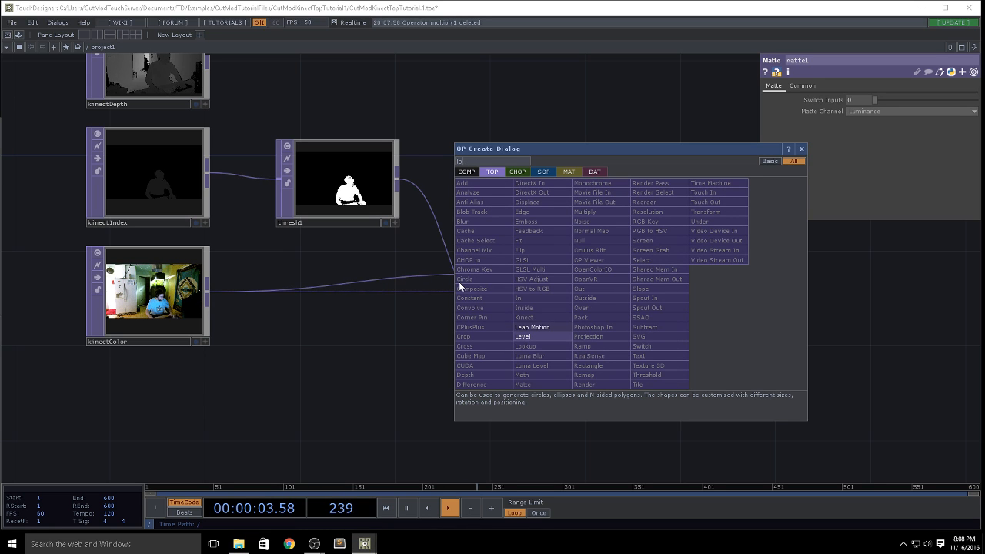
pyautogui.press('Return')
pyautogui.click(863, 84)
pyautogui.moveTo(905, 113); pyautogui.dragTo(875, 112)
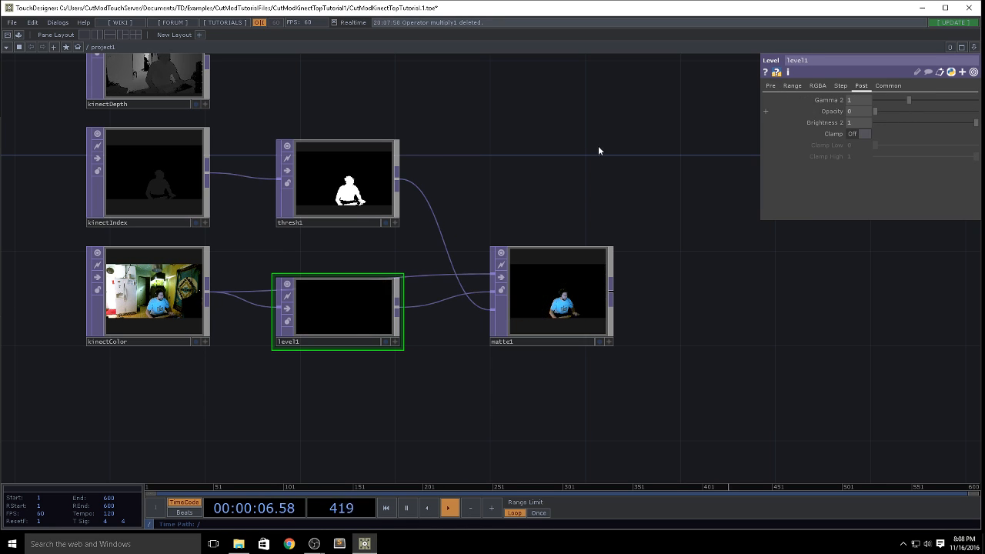
pyautogui.scroll(5, 583, 310)
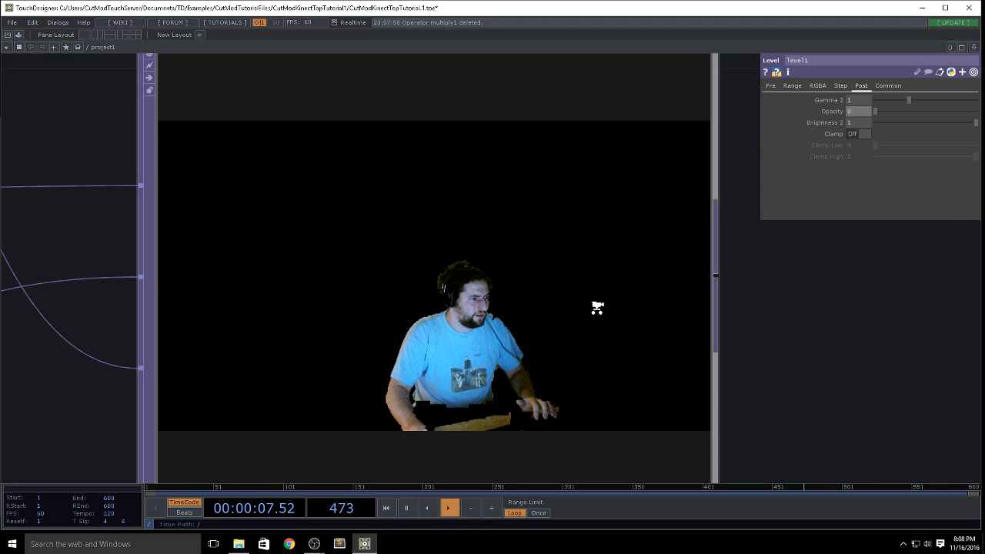
pyautogui.scroll(-5, 573, 327)
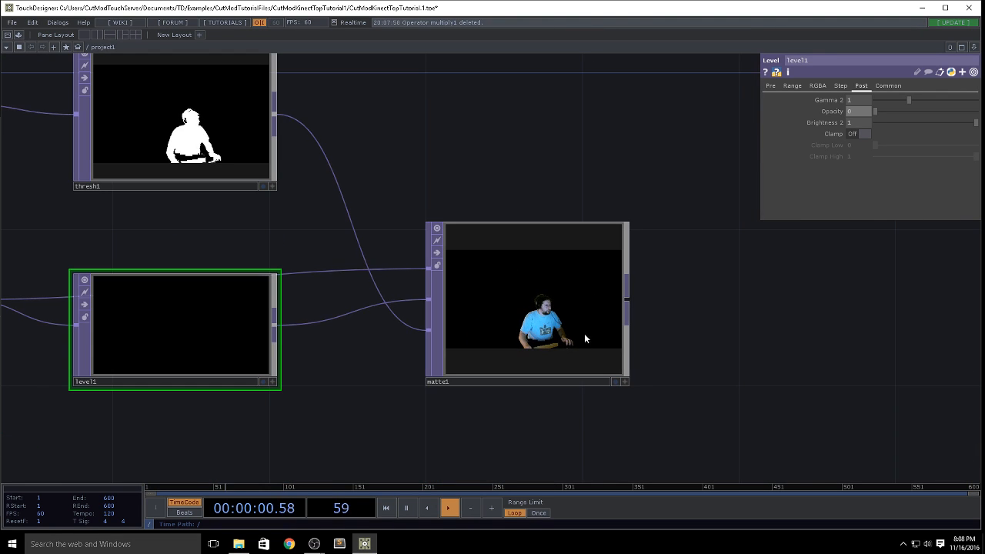
# Step: Add a Movie File In TOP with the default banana image beneath matte1
pyautogui.moveTo(450, 444); pyautogui.dragTo(570, 297)
pyautogui.scroll(-5, 569, 296)
pyautogui.moveTo(613, 323); pyautogui.dragTo(404, 316)
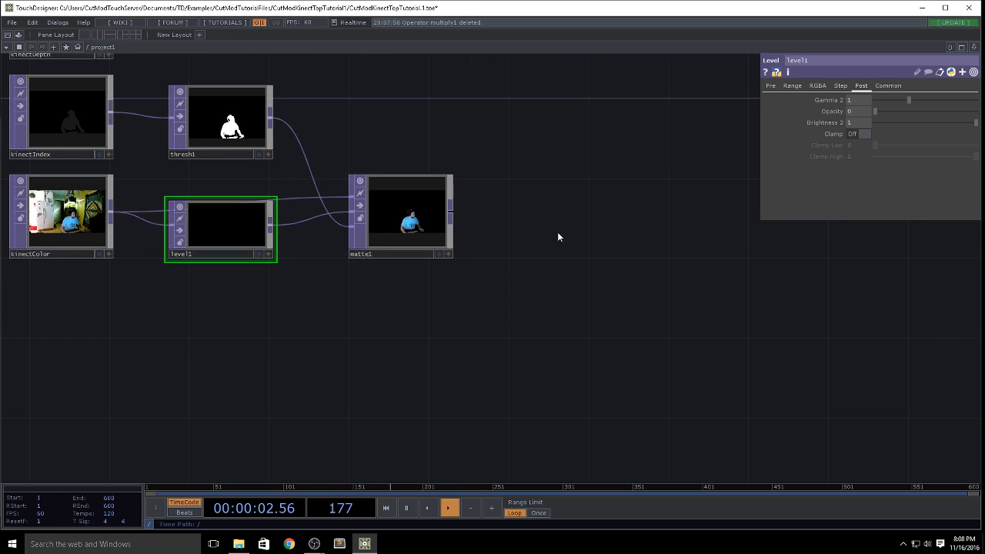
pyautogui.moveTo(397, 353); pyautogui.dragTo(505, 347)
pyautogui.scroll(-5, 490, 354)
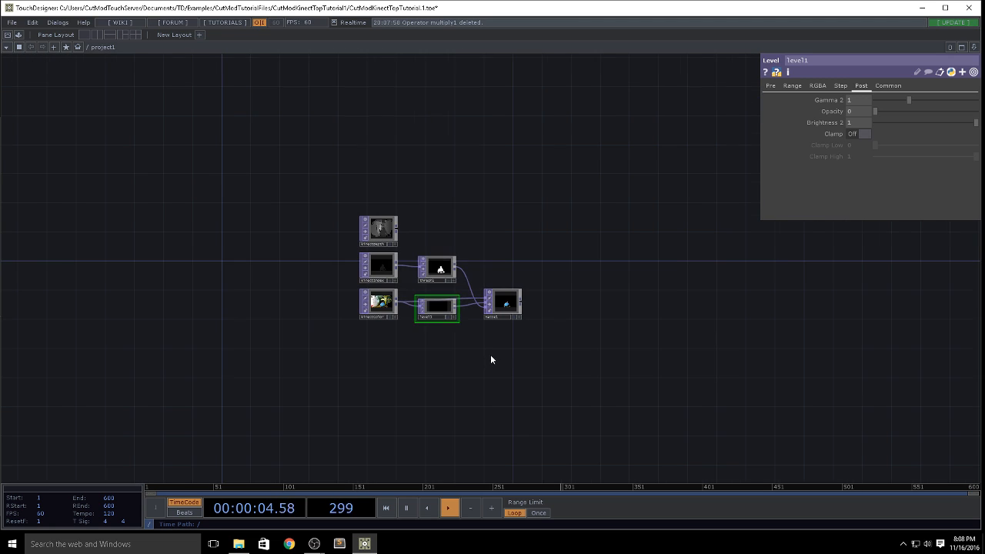
pyautogui.press('Tab')
pyautogui.write('mo')
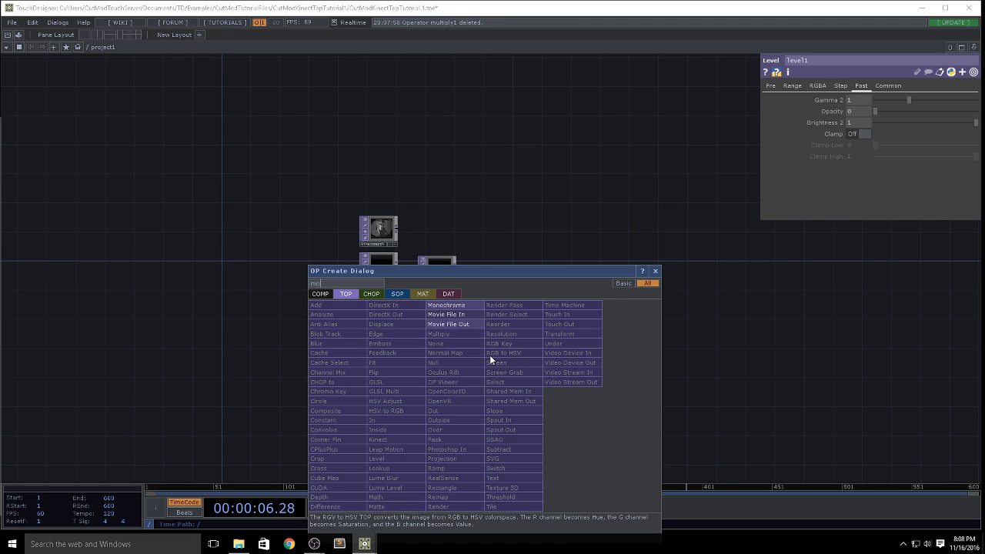
pyautogui.click(470, 316)
pyautogui.click(527, 367)
pyautogui.scroll(4, 576, 336)
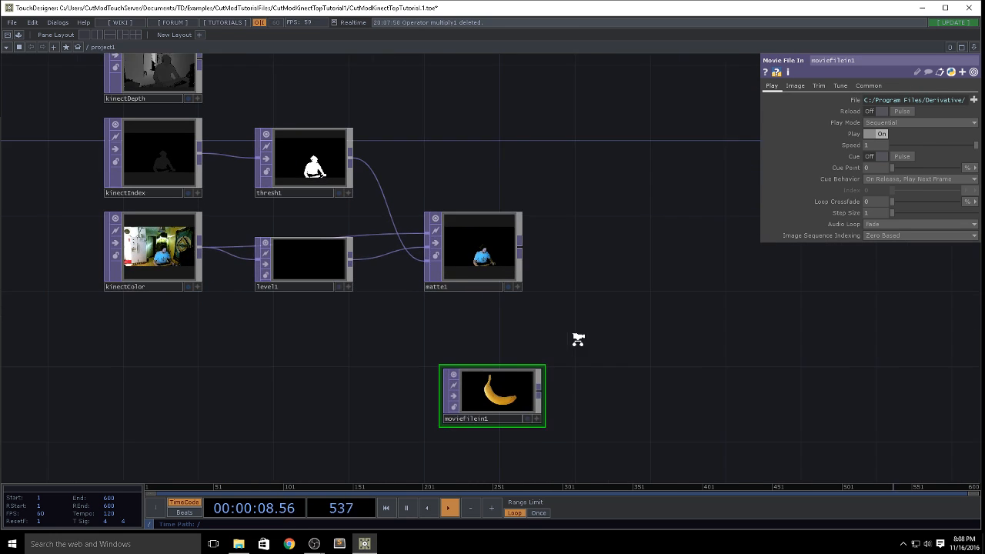
pyautogui.moveTo(538, 385); pyautogui.dragTo(517, 381)
# Step: Connect a new Over TOP to matte1's output and wire moviefilein1 into its second input
pyautogui.rightClick(518, 242)
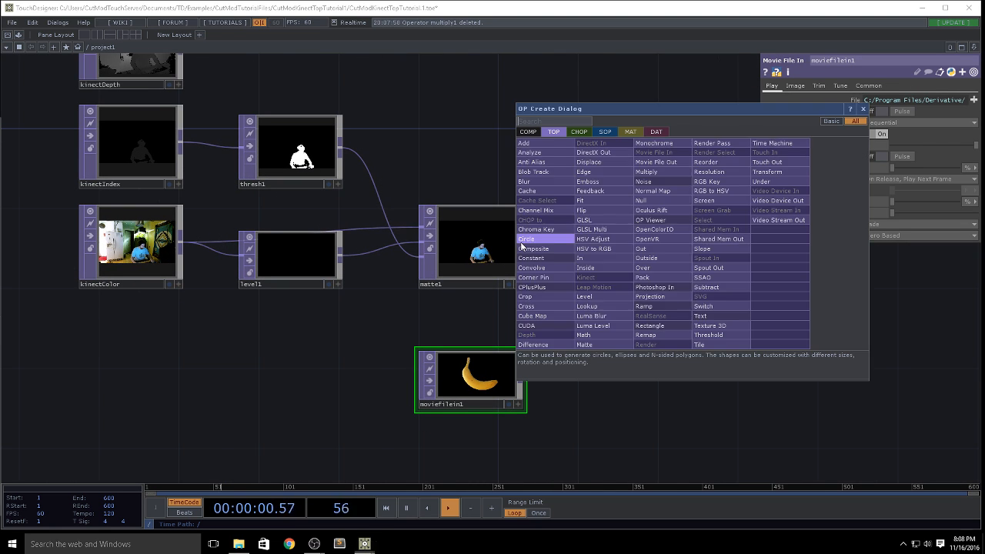
pyautogui.write('ov')
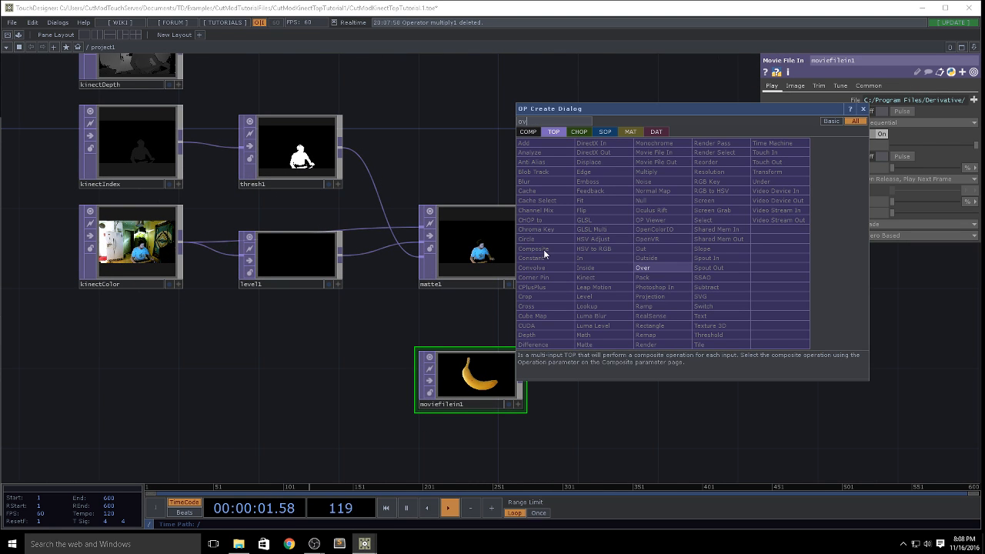
pyautogui.click(642, 268)
pyautogui.click(650, 280)
pyautogui.moveTo(520, 373); pyautogui.dragTo(598, 285)
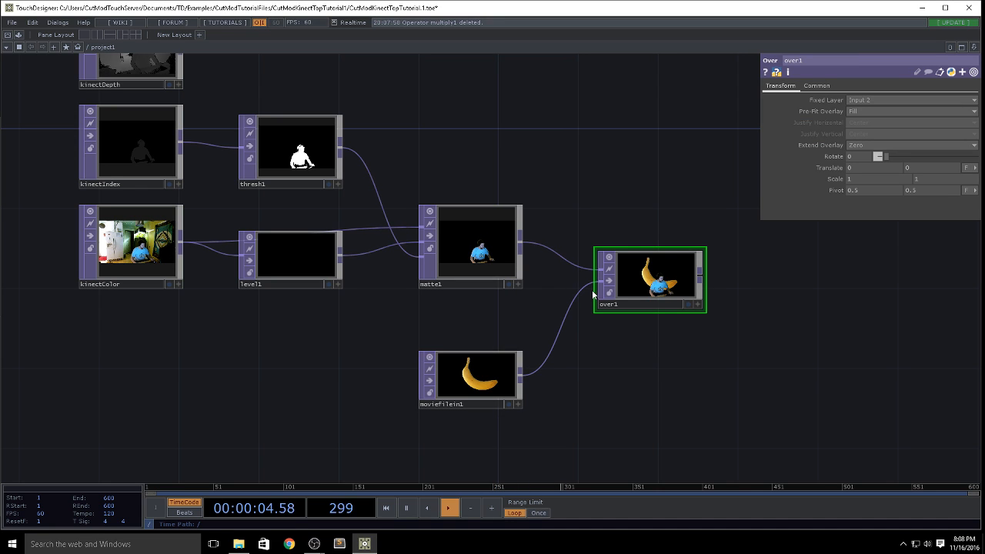
pyautogui.scroll(6, 673, 303)
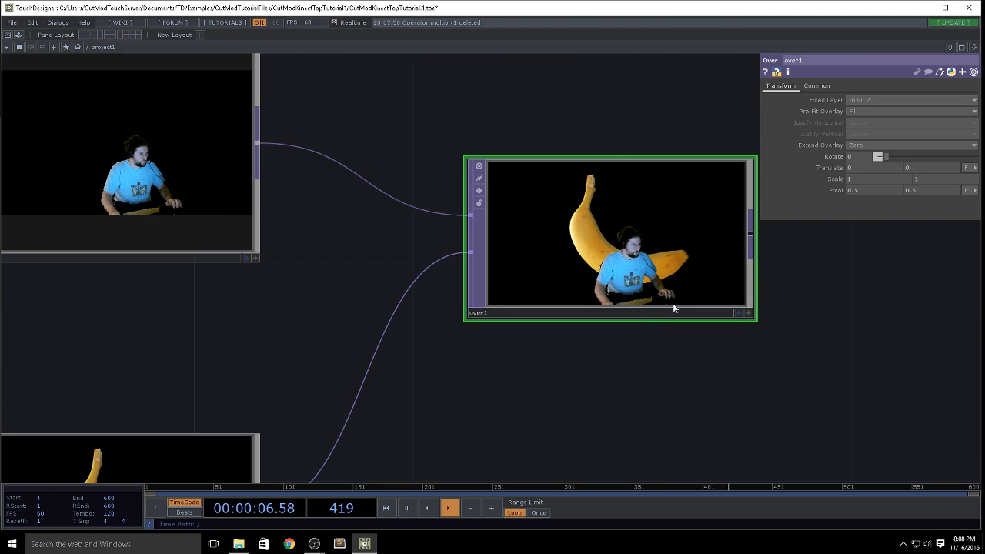
# Step: Move moviefilein1 beneath level1 and connect it to matte1's second input in place of level1
pyautogui.scroll(-3, 672, 303)
pyautogui.scroll(-1, 669, 305)
pyautogui.moveTo(428, 407); pyautogui.dragTo(318, 219)
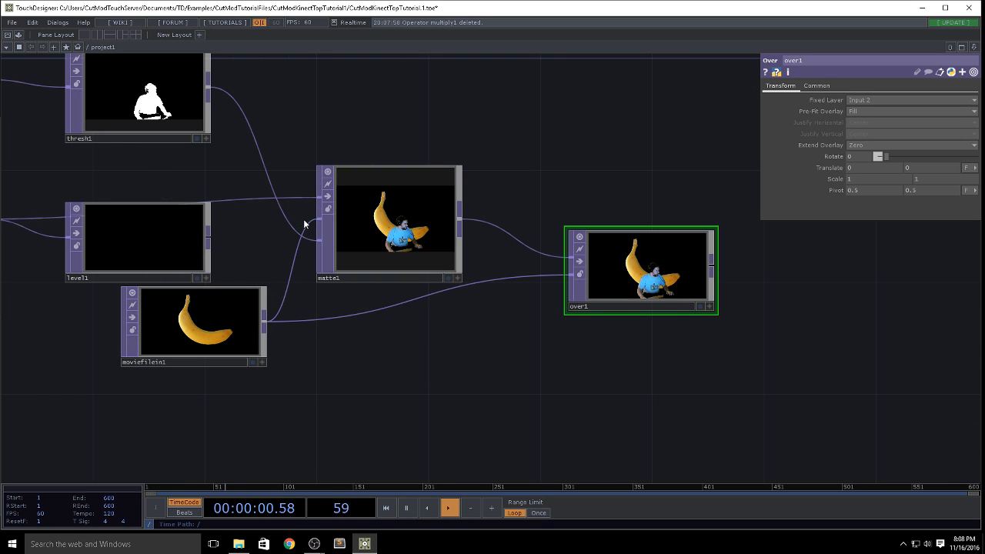
pyautogui.moveTo(223, 352); pyautogui.dragTo(281, 393)
# Step: Delete moviefilein1 and reconnect level1 to matte1's second input
pyautogui.scroll(-2, 308, 361)
pyautogui.moveTo(360, 396); pyautogui.dragTo(329, 382)
pyautogui.press('Delete')
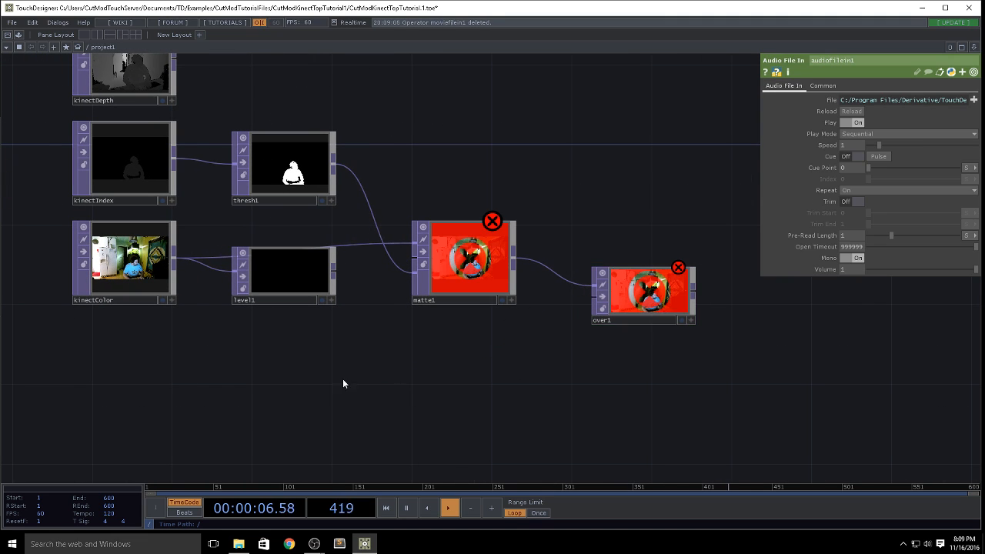
pyautogui.moveTo(684, 390); pyautogui.dragTo(516, 373)
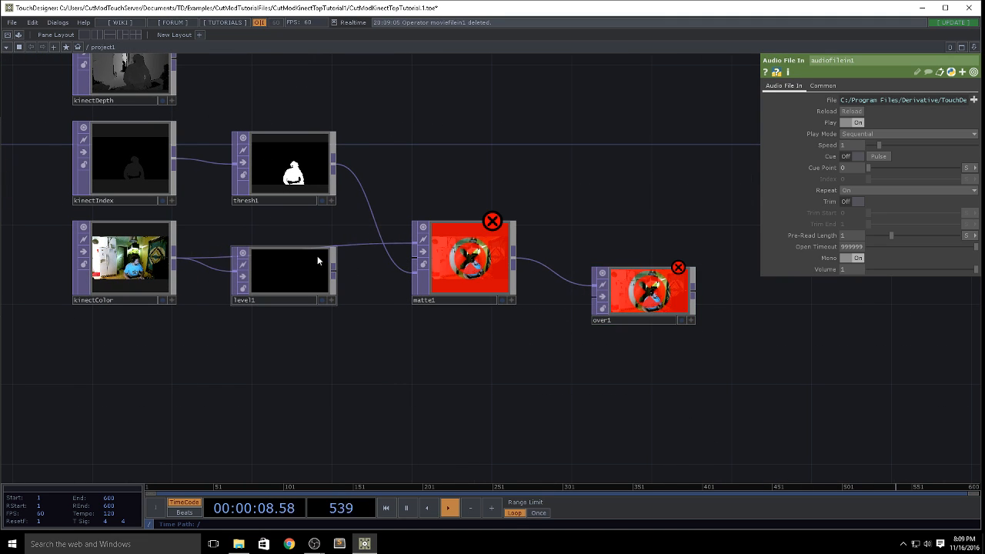
pyautogui.moveTo(332, 273); pyautogui.dragTo(417, 260)
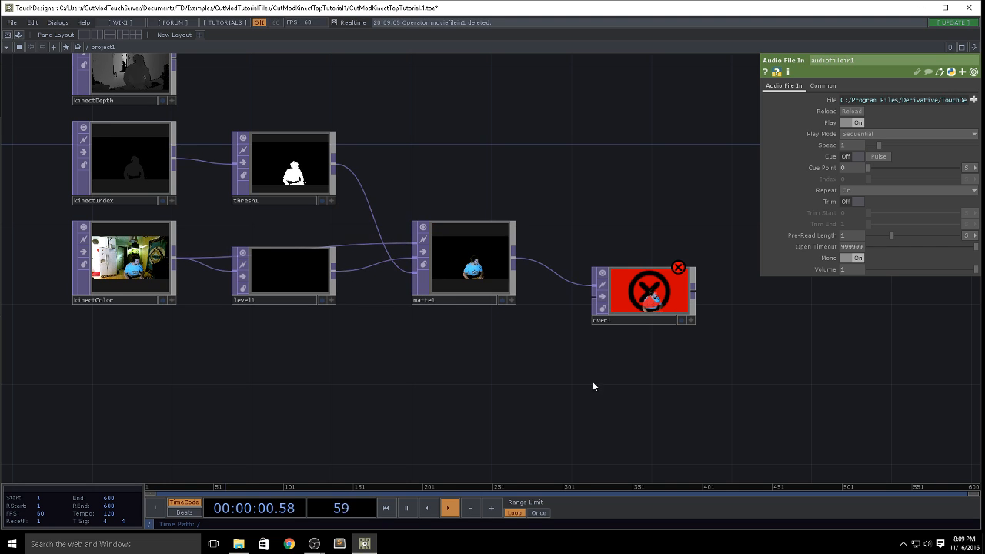
# Step: Delete the Over operator and check the cutout image in matte1
pyautogui.moveTo(592, 382); pyautogui.dragTo(451, 376)
pyautogui.click(495, 293)
pyautogui.press('Delete')
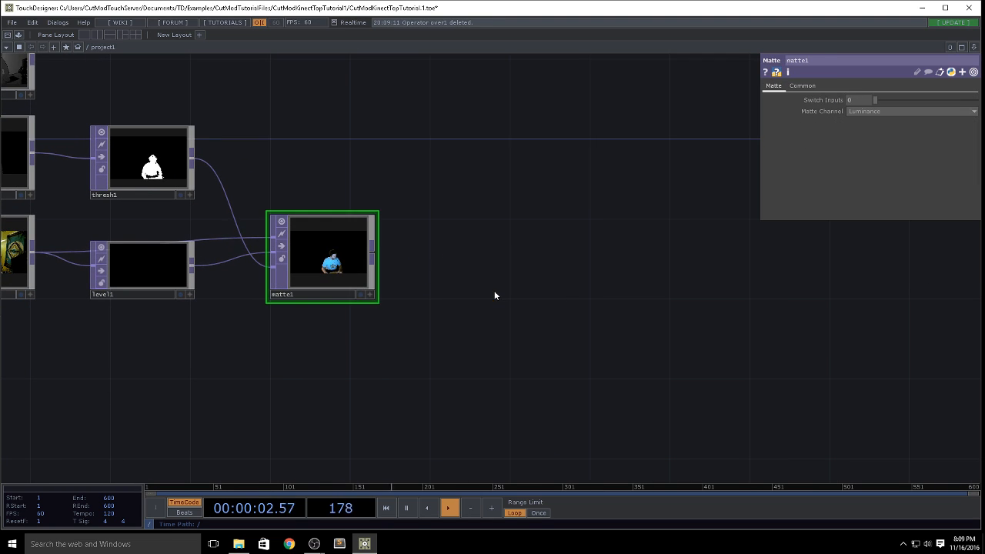
pyautogui.scroll(6, 319, 282)
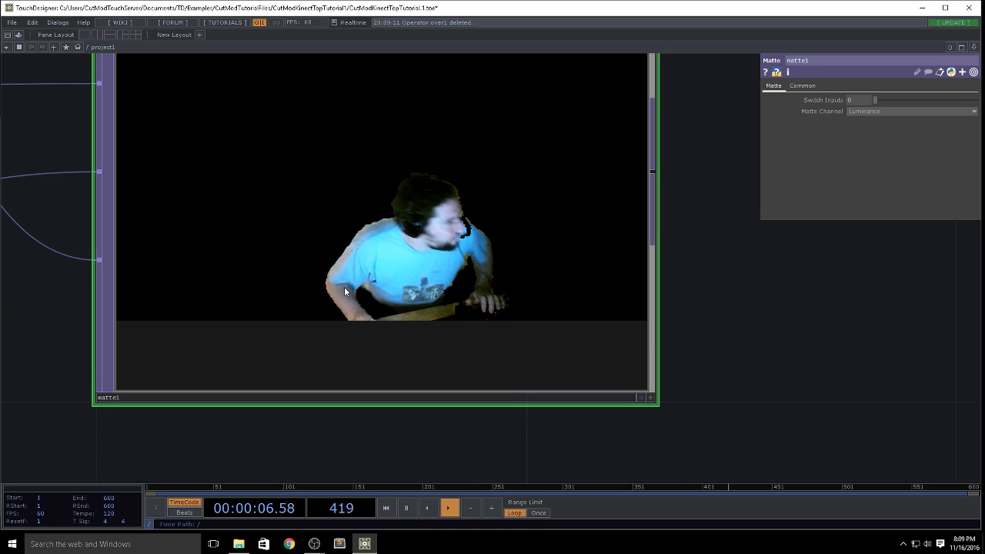
pyautogui.scroll(-5, 371, 276)
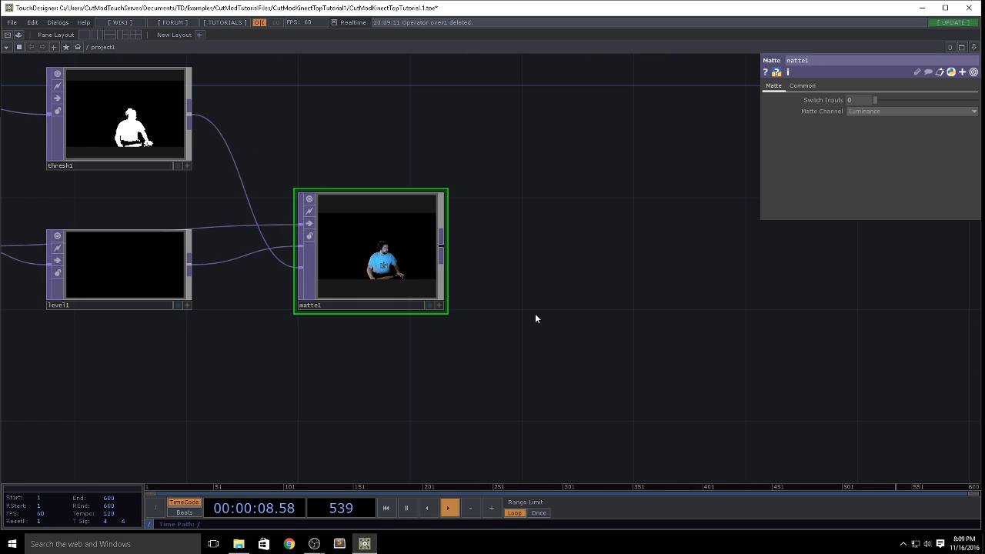
pyautogui.moveTo(534, 318); pyautogui.dragTo(788, 374)
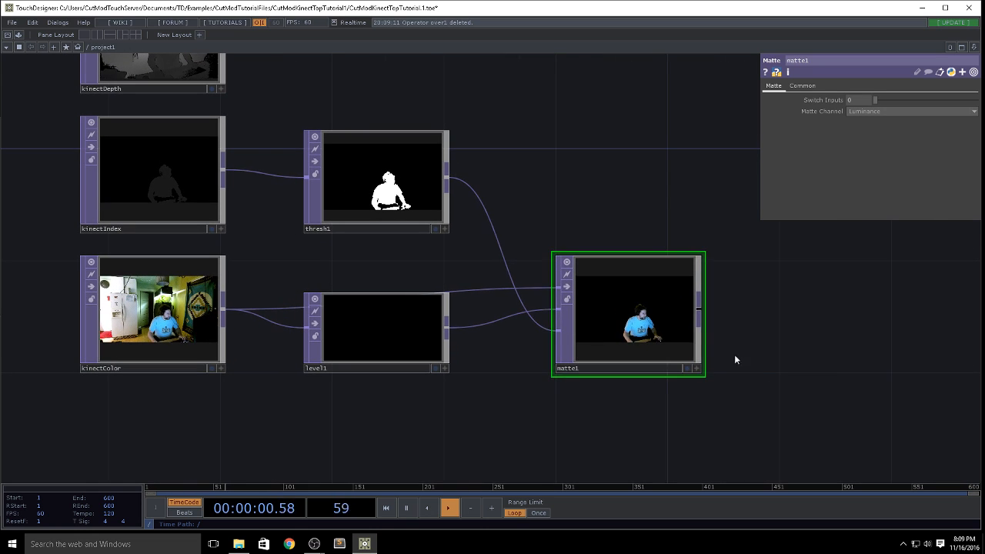
# Step: Examine the kinectDepth image up close and look over the operators leading to matte1
pyautogui.moveTo(546, 155); pyautogui.dragTo(589, 231)
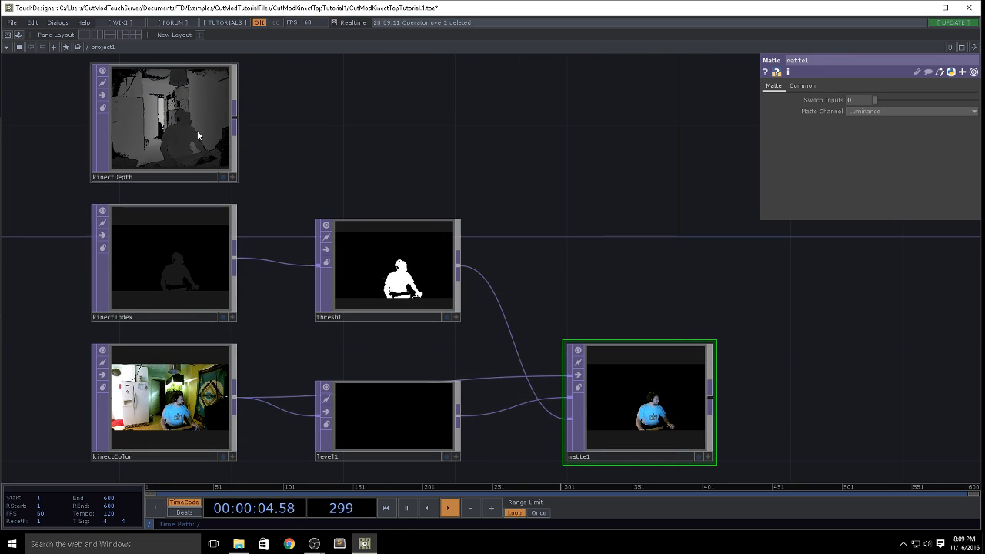
pyautogui.scroll(5, 221, 166)
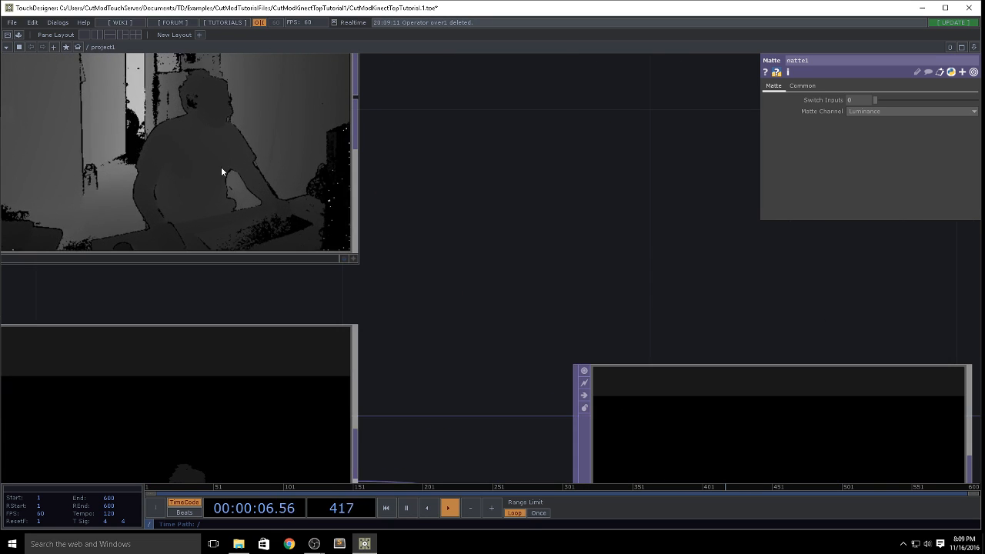
pyautogui.scroll(-4, 220, 166)
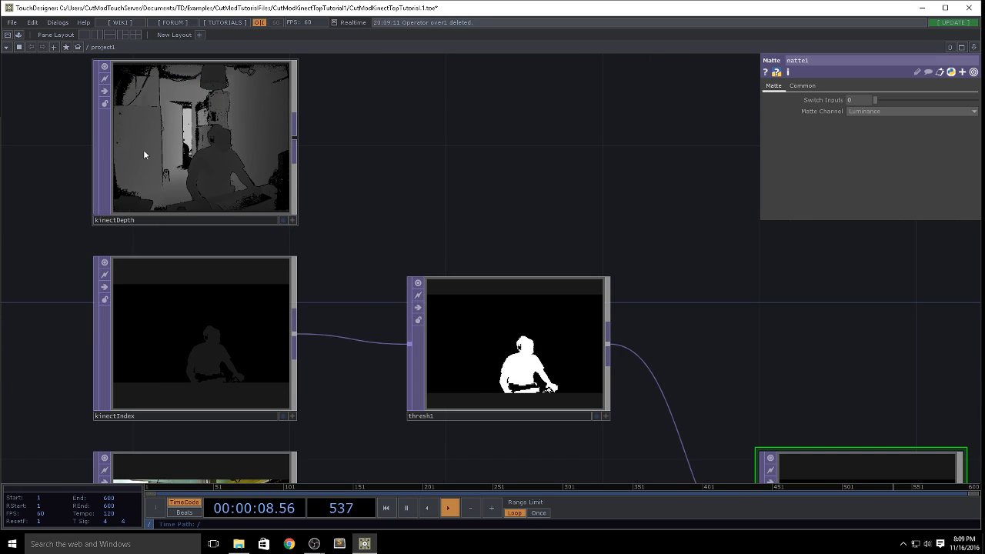
pyautogui.scroll(-3, 270, 235)
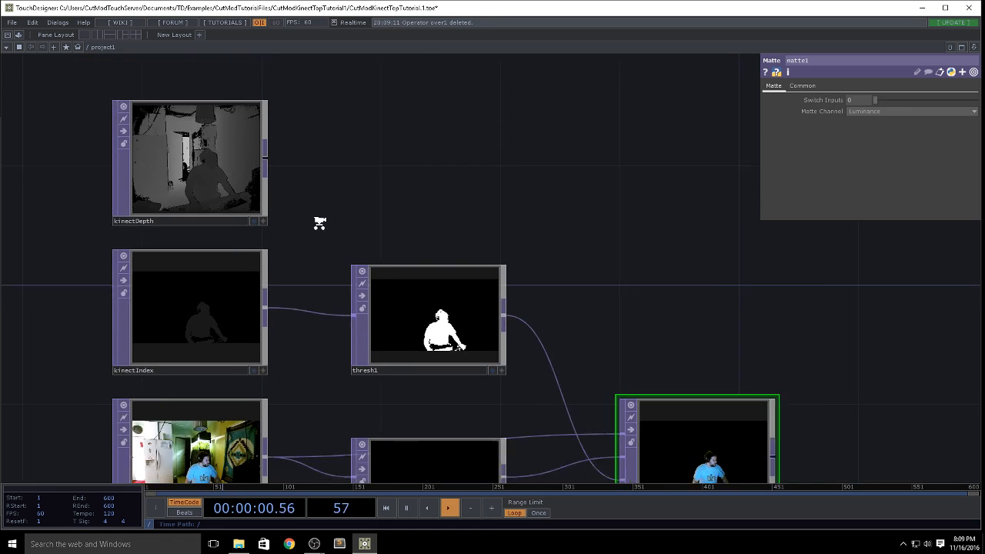
pyautogui.moveTo(425, 221); pyautogui.dragTo(320, 185)
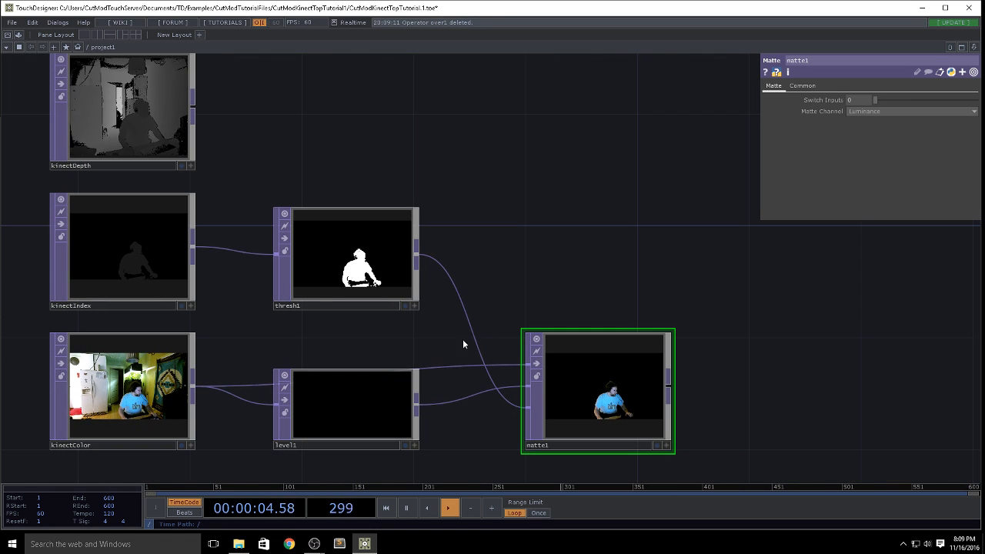
pyautogui.moveTo(431, 327); pyautogui.dragTo(431, 275)
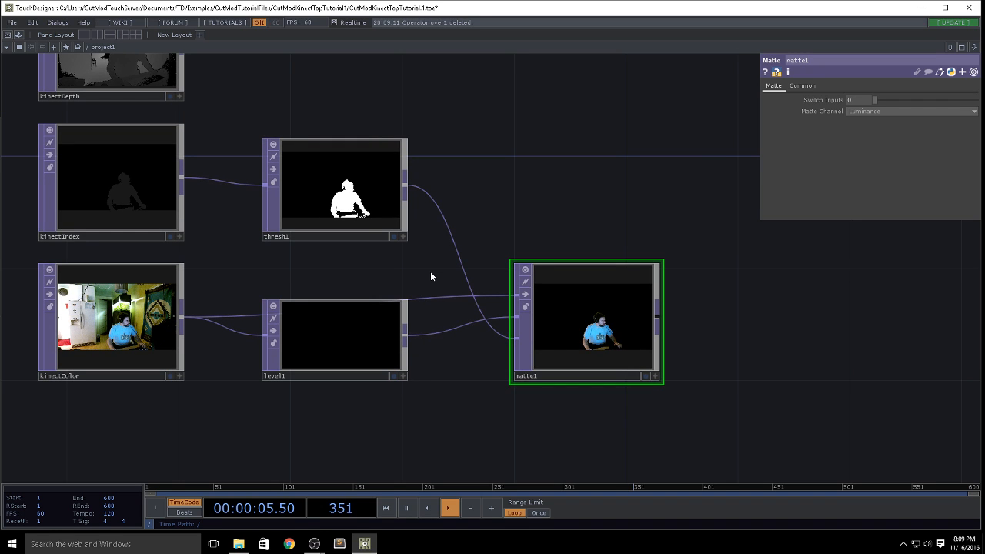
pyautogui.scroll(3, 431, 272)
pyautogui.moveTo(731, 460); pyautogui.dragTo(647, 459)
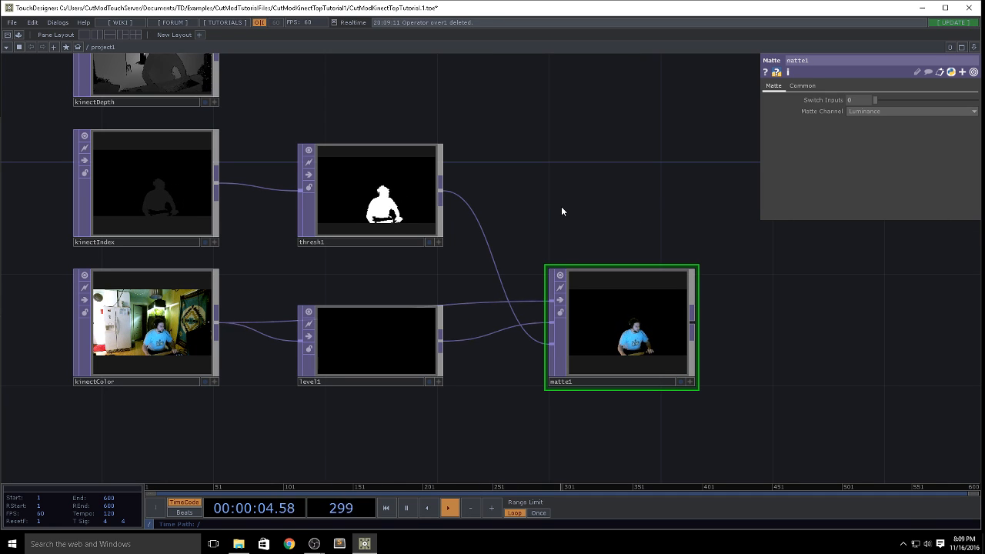
# Step: Add the feedback component from the ImageFilters palette and place it above and beyond matte1
pyautogui.click(18, 35)
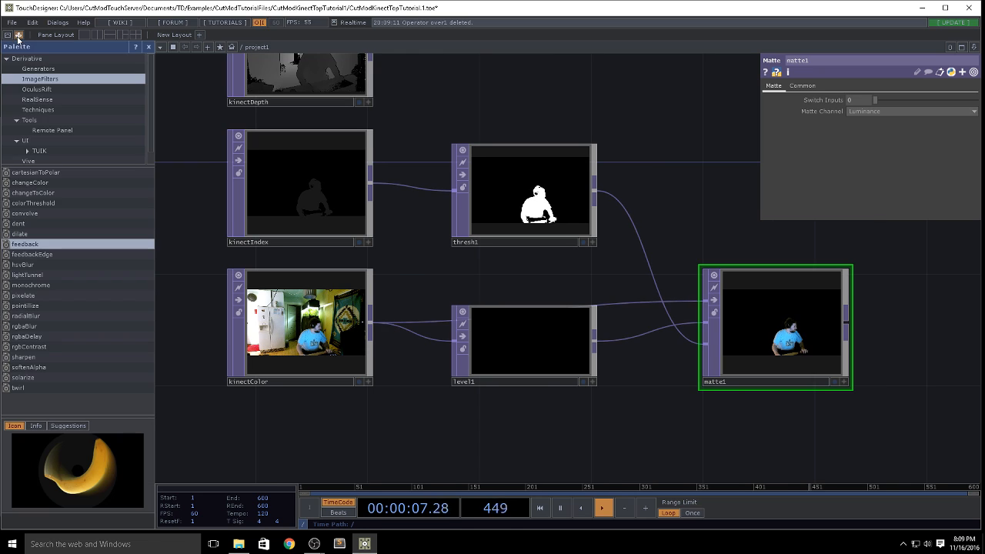
pyautogui.click(30, 246)
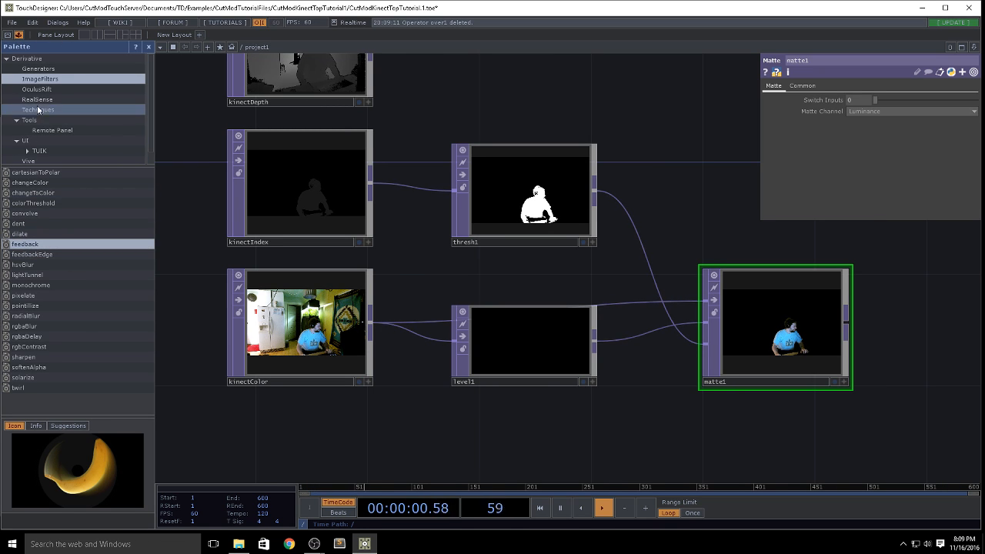
pyautogui.moveTo(29, 244); pyautogui.dragTo(728, 184)
pyautogui.moveTo(667, 148); pyautogui.dragTo(675, 192)
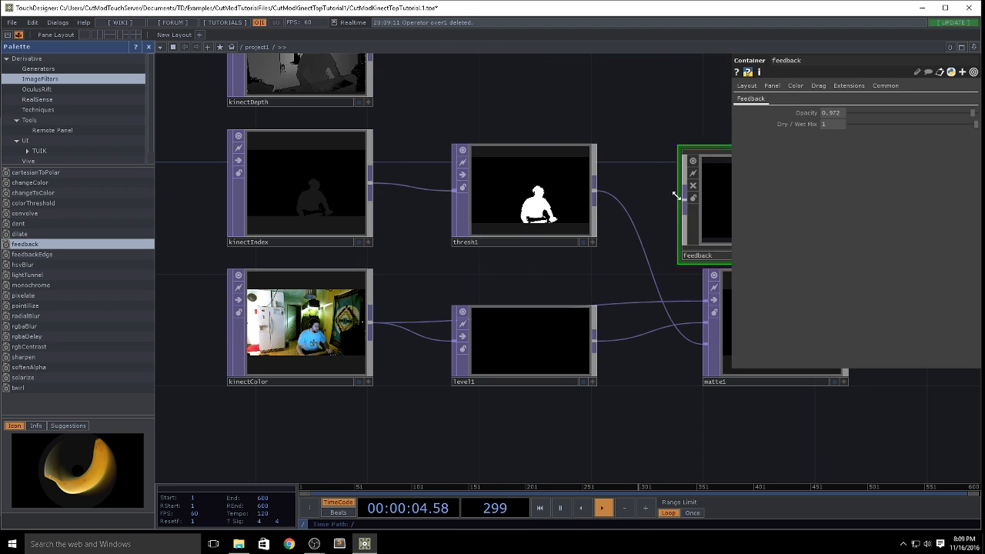
pyautogui.moveTo(457, 85); pyautogui.dragTo(137, 57)
pyautogui.moveTo(447, 192); pyautogui.dragTo(636, 180)
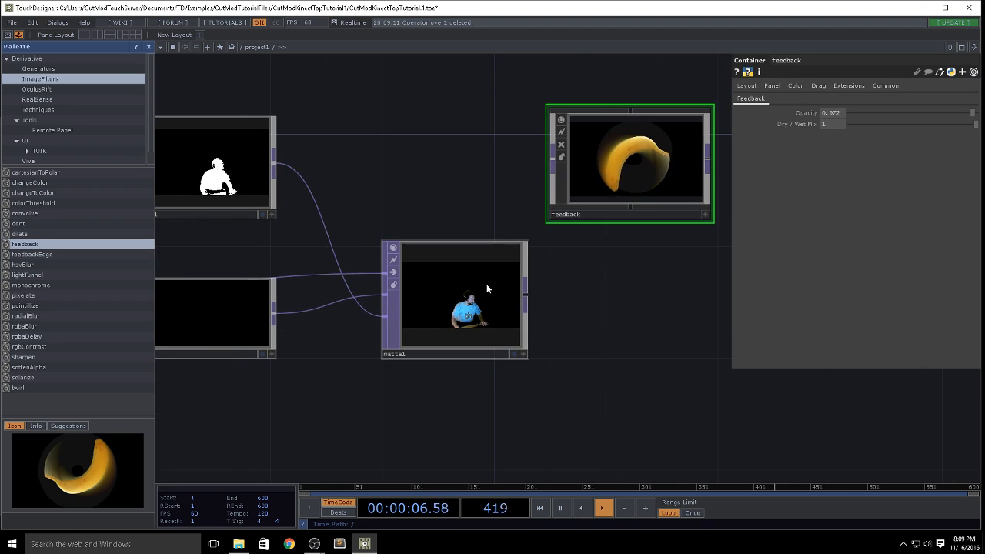
# Step: Connect matte1's output to the feedback component's input and check the trailing effect
pyautogui.moveTo(528, 294); pyautogui.dragTo(542, 174)
pyautogui.moveTo(639, 307); pyautogui.dragTo(455, 402)
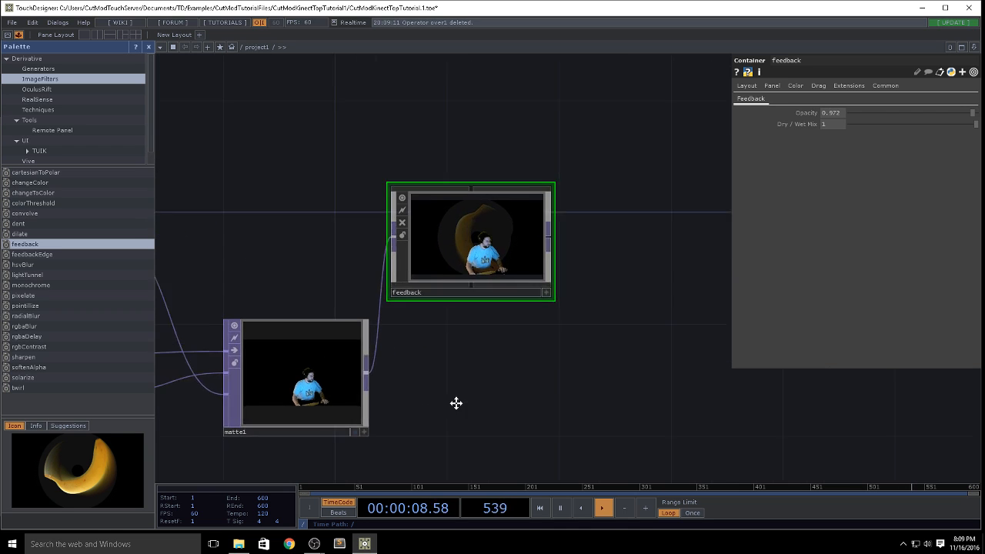
pyautogui.scroll(3, 466, 377)
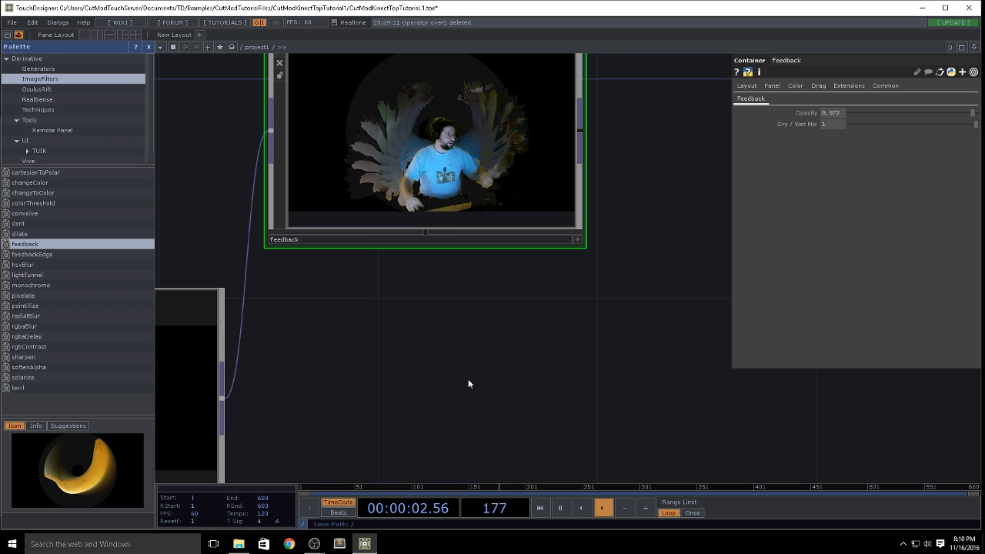
# Step: Enter the feedback component, close the palette, and examine the internal operator chain from in1 to out1
pyautogui.scroll(3, 478, 113)
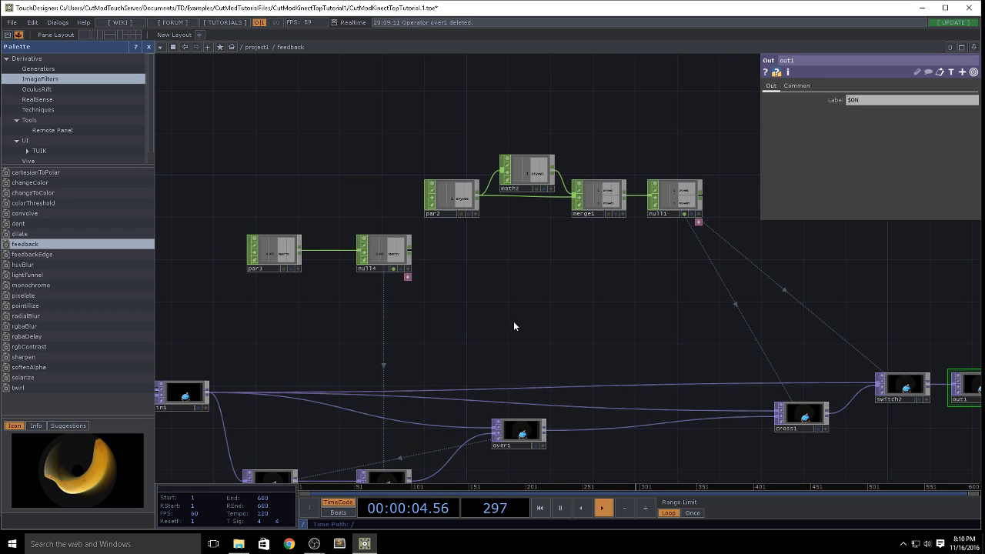
pyautogui.moveTo(518, 263); pyautogui.dragTo(535, 102)
pyautogui.scroll(-2, 536, 103)
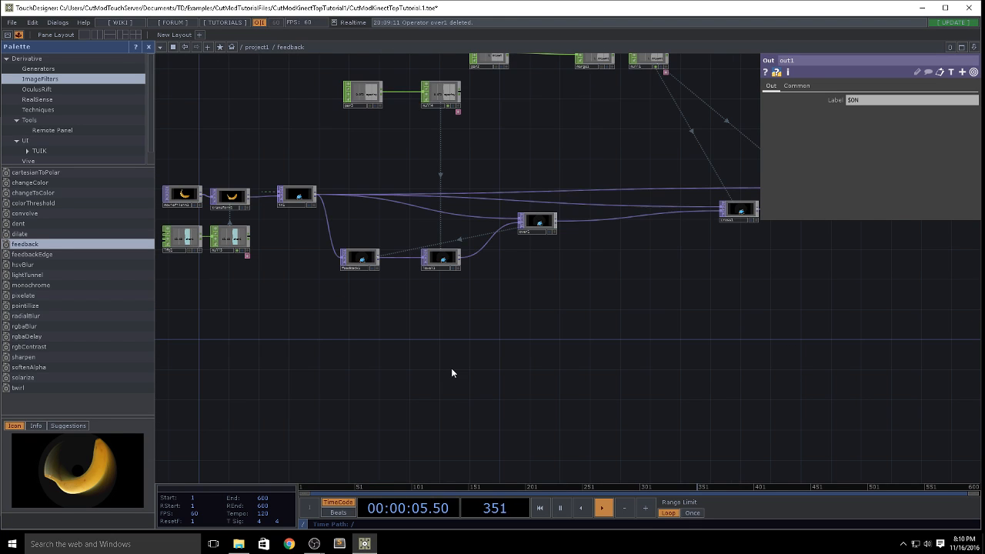
pyautogui.scroll(-4, 539, 338)
pyautogui.scroll(4, 580, 317)
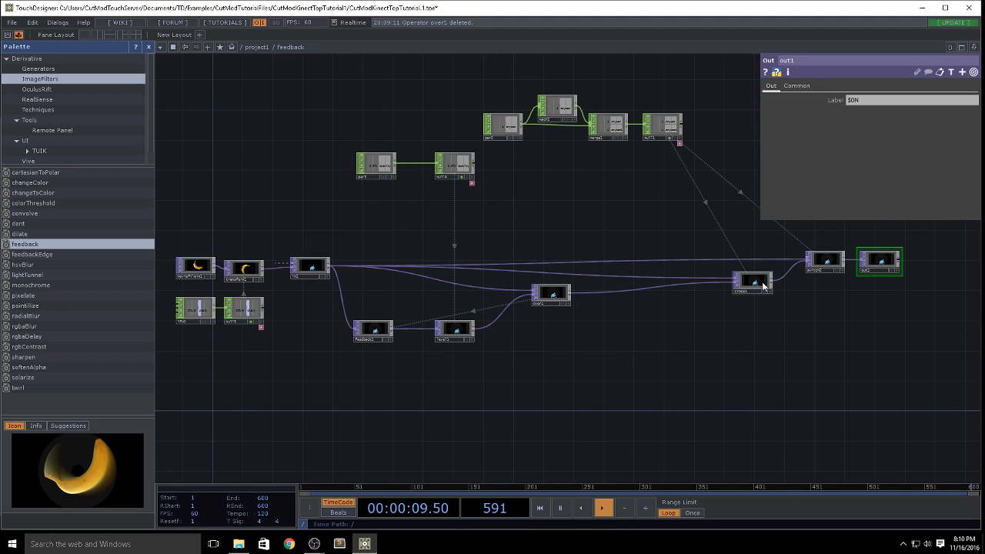
pyautogui.moveTo(840, 372); pyautogui.dragTo(648, 395)
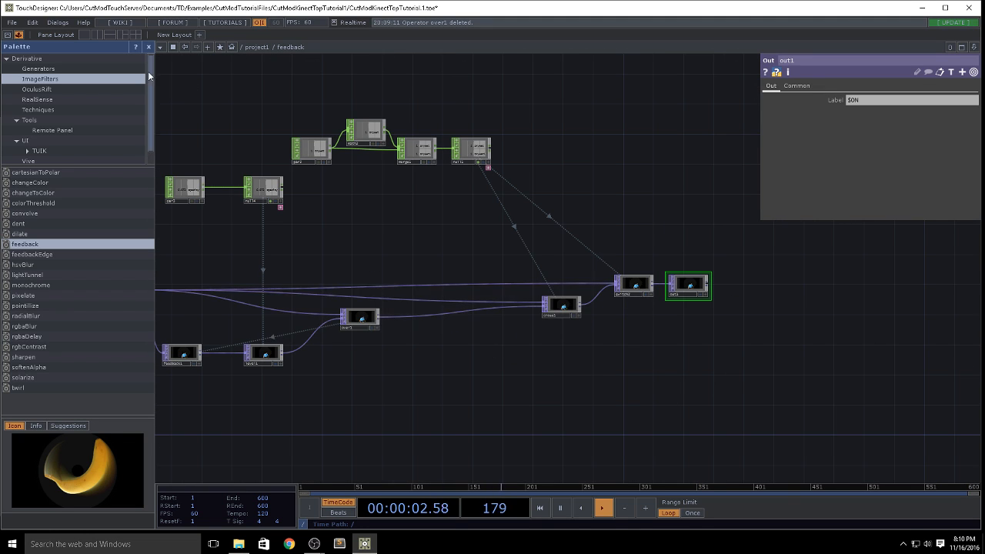
pyautogui.click(148, 47)
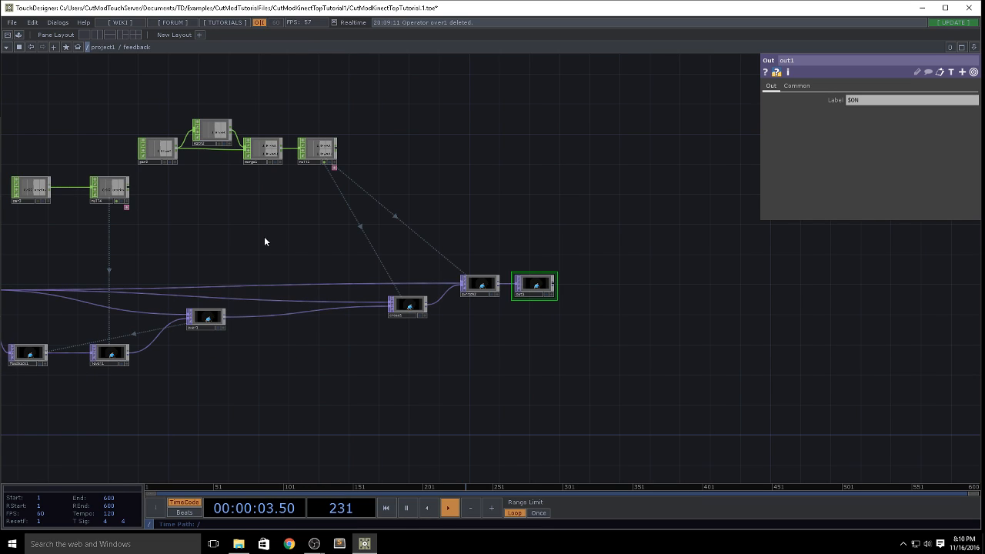
pyautogui.press('h')
pyautogui.scroll(4, 589, 279)
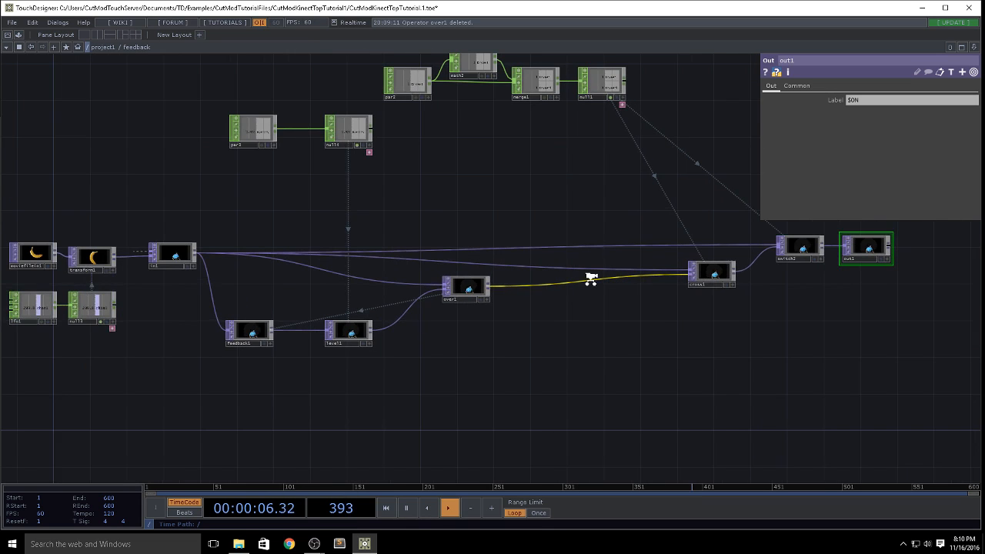
pyautogui.scroll(2, 590, 278)
pyautogui.moveTo(436, 347); pyautogui.dragTo(256, 339)
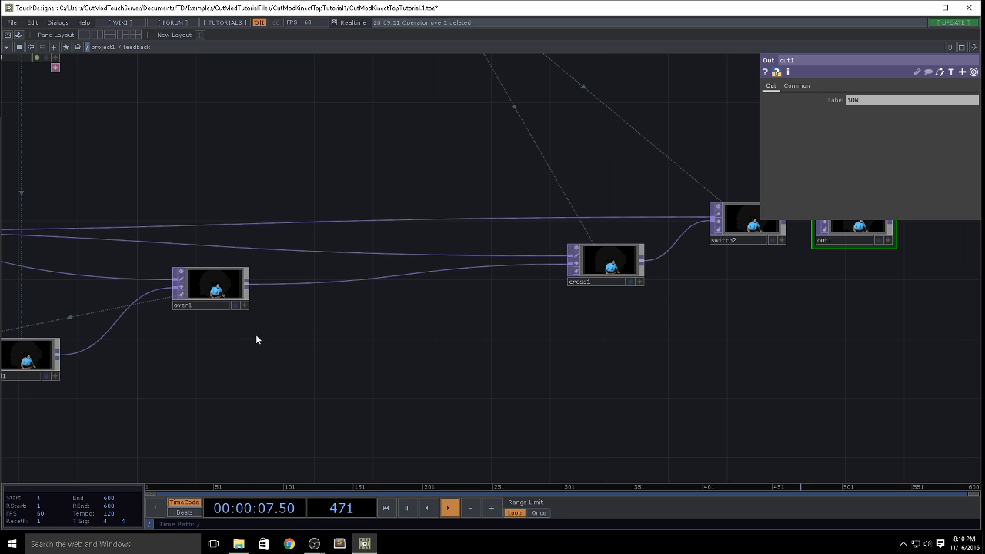
pyautogui.moveTo(403, 382); pyautogui.dragTo(245, 364)
pyautogui.moveTo(431, 296); pyautogui.dragTo(427, 336, button='middle')
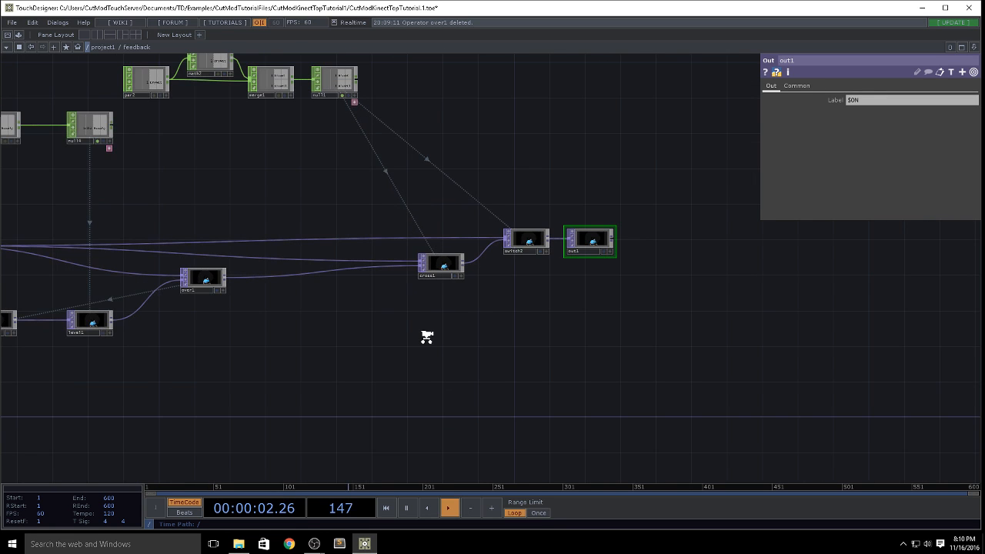
# Step: Insert an HSV Adjust TOP between level1 and over1 inside the feedback component
pyautogui.moveTo(87, 368); pyautogui.dragTo(462, 363)
pyautogui.scroll(4, 461, 362)
pyautogui.moveTo(455, 260); pyautogui.dragTo(379, 258)
pyautogui.rightClick(466, 255)
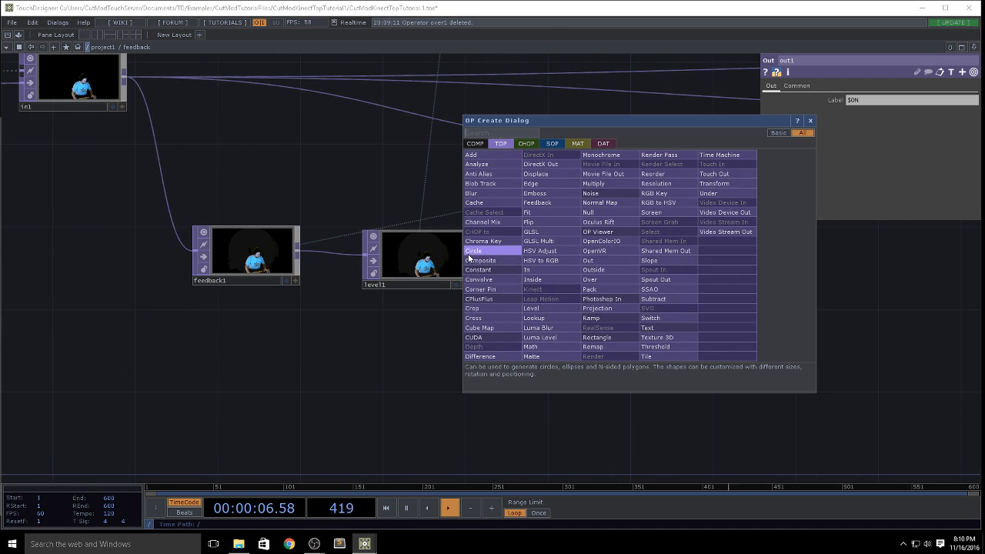
pyautogui.write('hs')
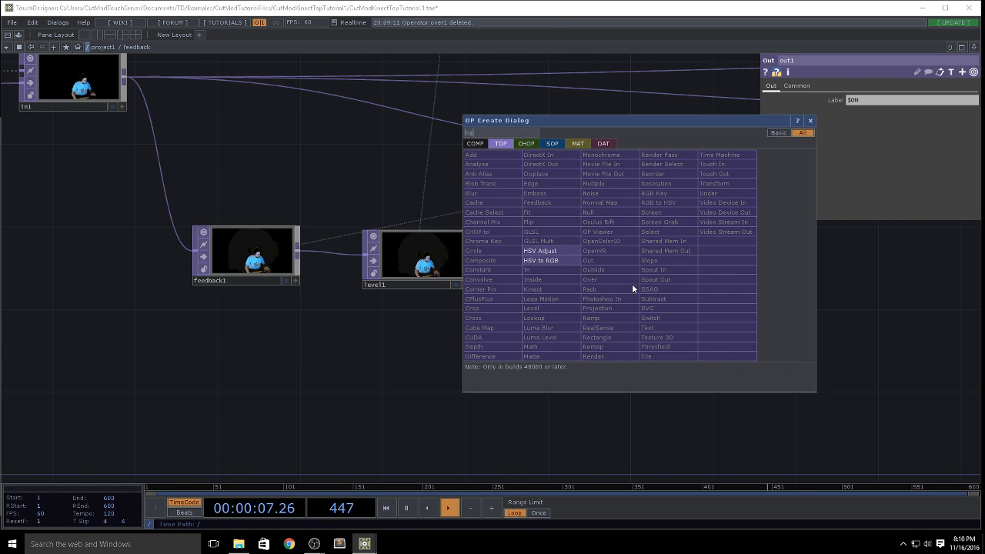
pyautogui.click(560, 251)
pyautogui.click(557, 262)
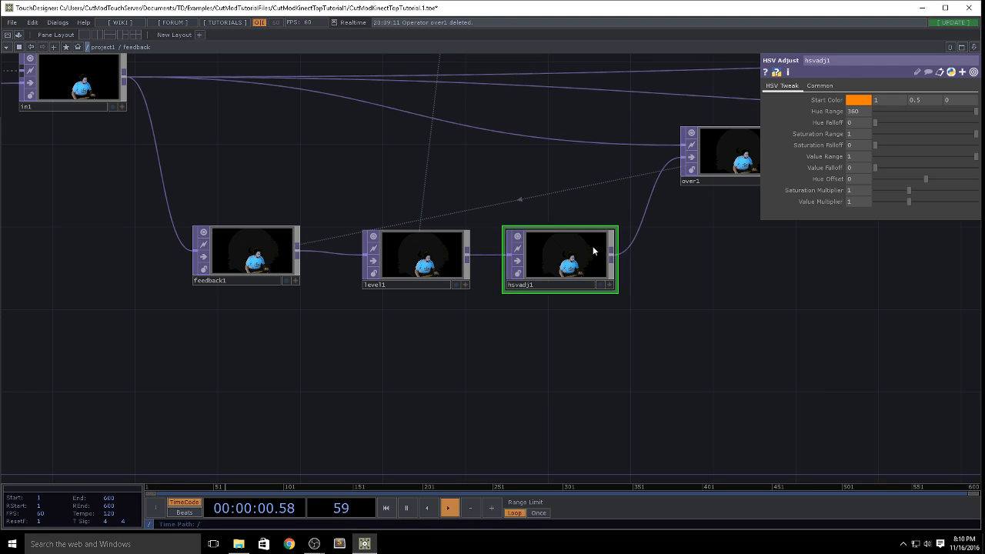
# Step: Set hsvadj1's Hue Offset to 1 and return to the project1 network
pyautogui.click(857, 181)
pyautogui.write('1')
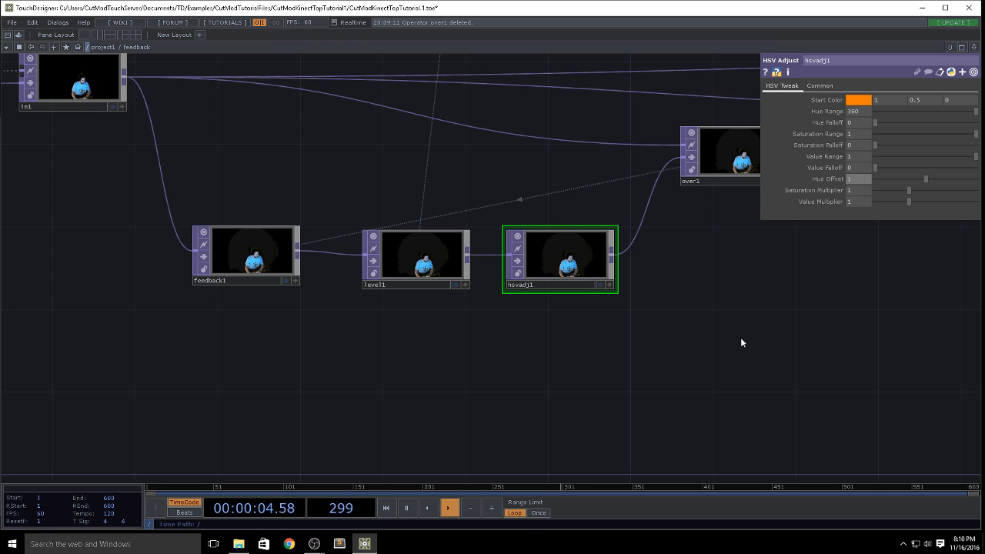
pyautogui.write('u')
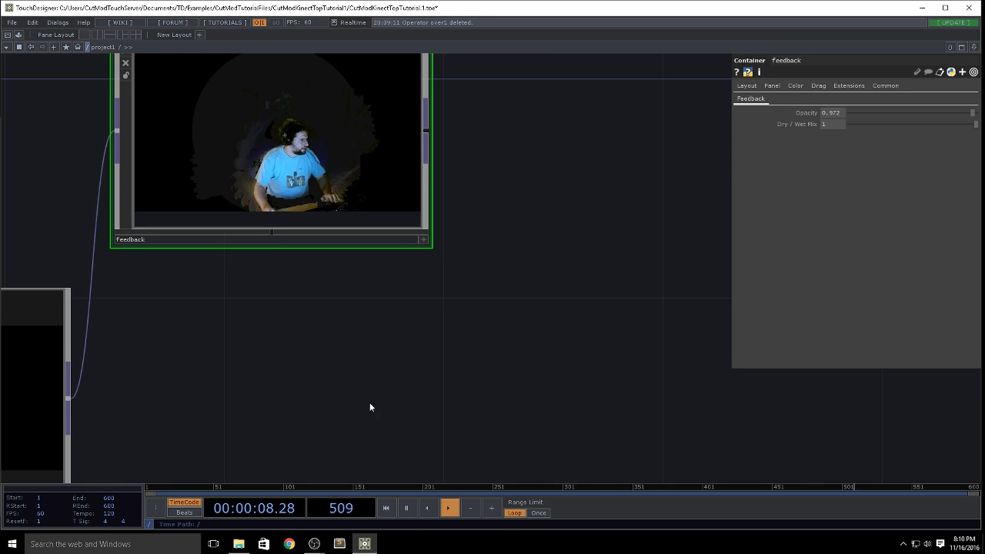
# Step: Connect thresh1's output to the feedback component's input in place of matte1
pyautogui.scroll(-4, 370, 403)
pyautogui.moveTo(202, 351); pyautogui.dragTo(508, 362)
pyautogui.scroll(-1, 508, 361)
pyautogui.moveTo(253, 271); pyautogui.dragTo(530, 266)
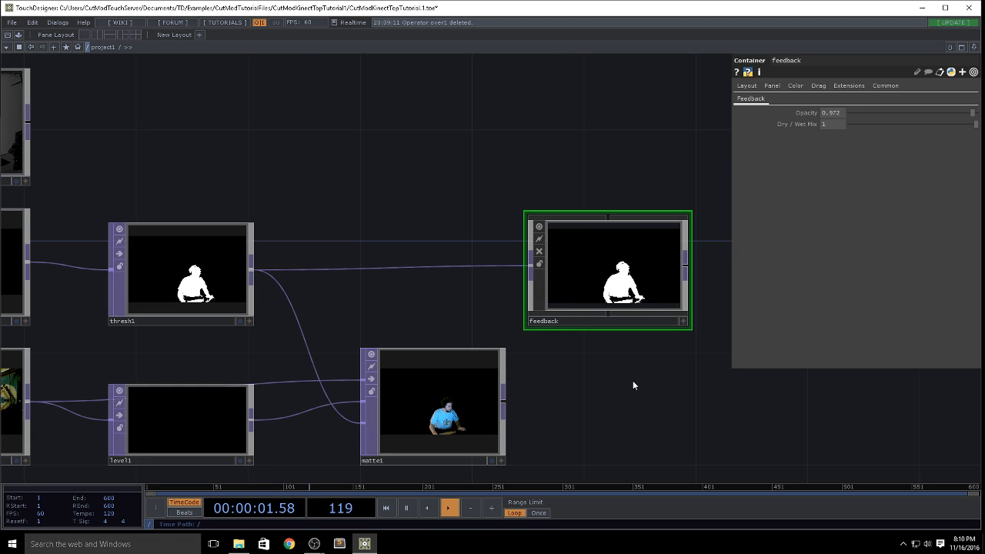
# Step: Insert a Channel Mix TOP between thresh1 and the feedback component
pyautogui.rightClick(264, 259)
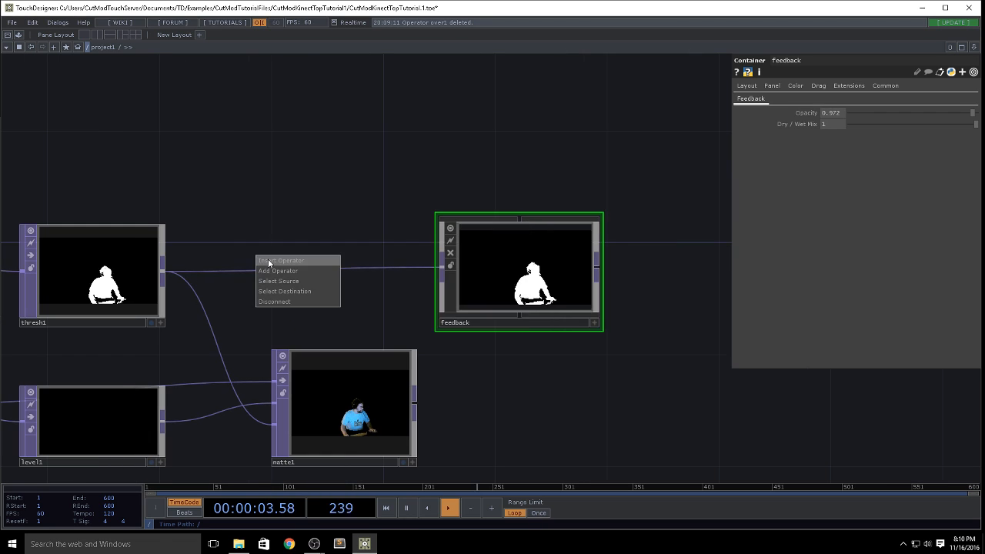
pyautogui.click(268, 262)
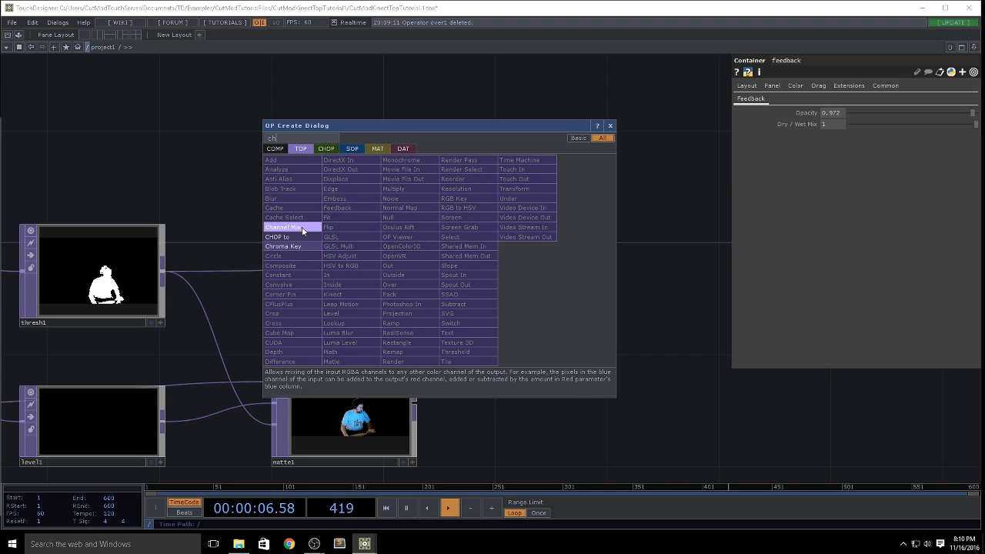
pyautogui.click(302, 227)
pyautogui.click(312, 259)
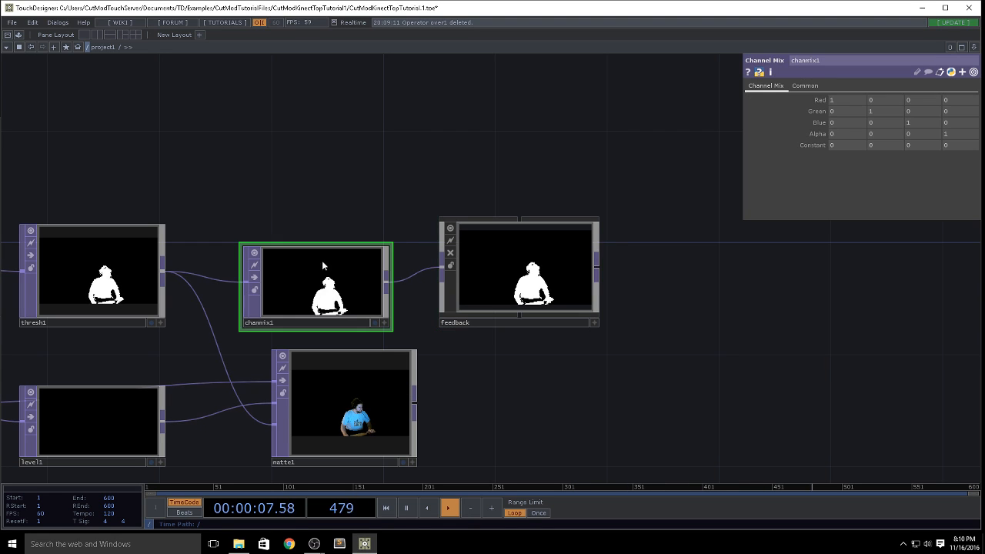
# Step: Try a value of 0 for chanmix1's first Red coefficient and restore it to 1
pyautogui.click(851, 100)
pyautogui.write('0')
pyautogui.press('Return')
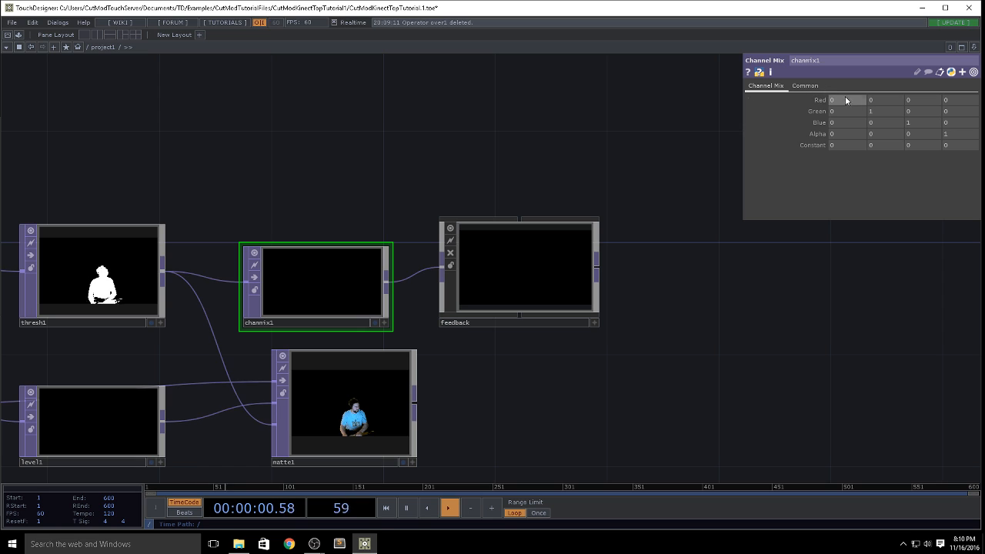
pyautogui.write('1')
pyautogui.press('Return')
# Step: Check the size and pixel format in kinectIndex's operator info
pyautogui.moveTo(171, 239); pyautogui.dragTo(550, 153)
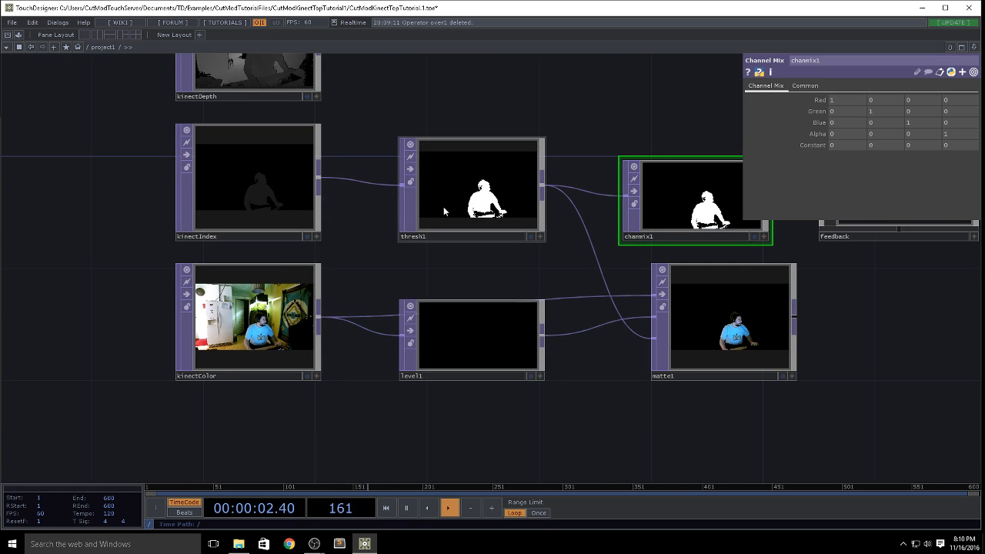
pyautogui.middleClick(254, 190)
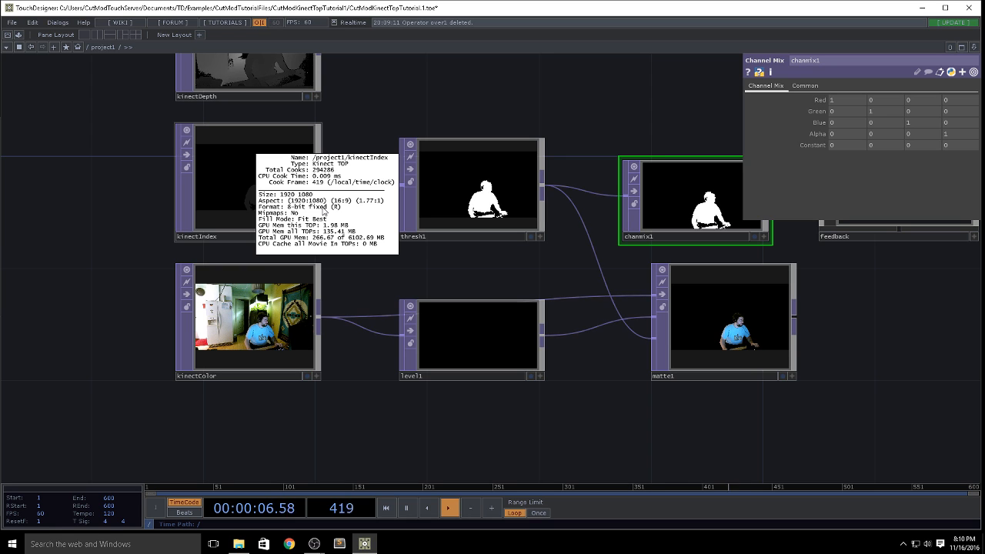
pyautogui.moveTo(636, 275); pyautogui.dragTo(282, 254)
pyautogui.scroll(-3, 299, 260)
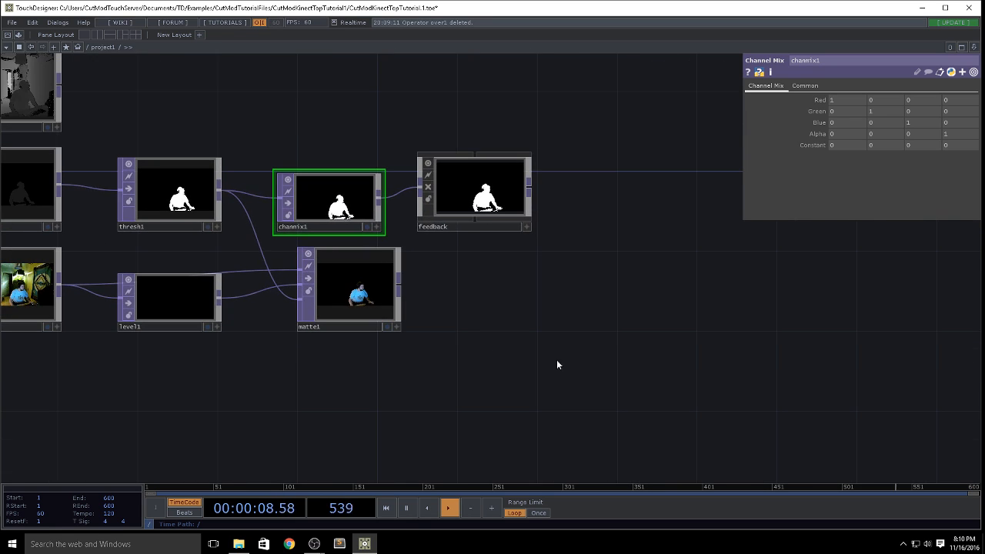
# Step: Select chanmix1, feedback and matte1 together and move them farther away from thresh1 and level1
pyautogui.moveTo(427, 431); pyautogui.dragTo(645, 293)
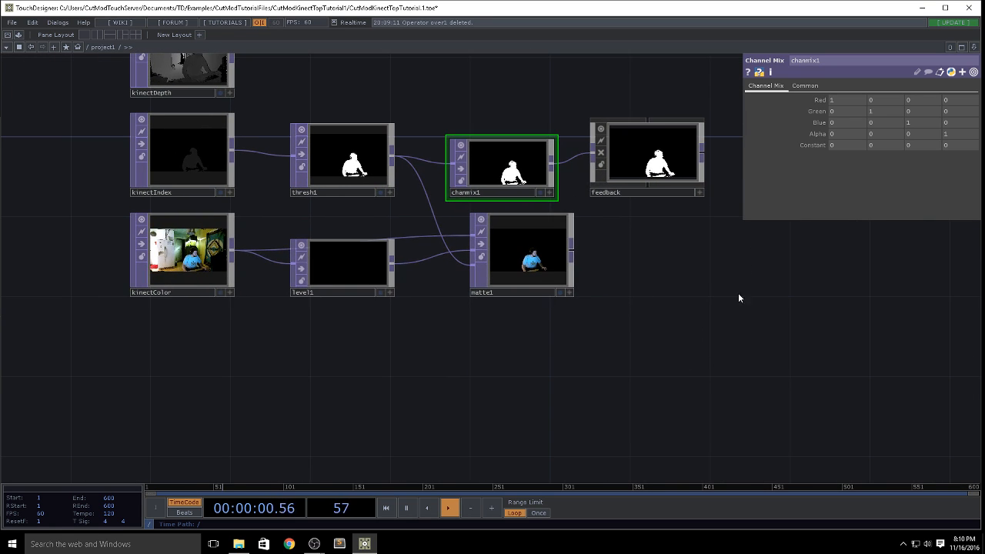
pyautogui.moveTo(745, 357); pyautogui.dragTo(496, 168, button='right')
pyautogui.moveTo(502, 167); pyautogui.dragTo(721, 167)
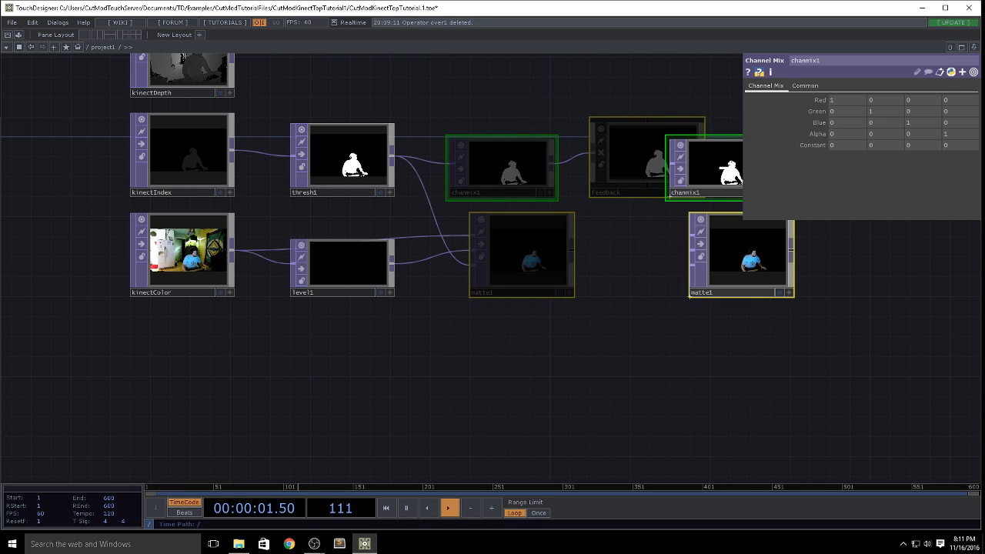
# Step: Insert a Constant TOP between thresh1 and the operators it feeds, set its Alpha to 0, and check its operator info
pyautogui.moveTo(721, 168); pyautogui.dragTo(823, 167)
pyautogui.press('Tab')
pyautogui.write('co')
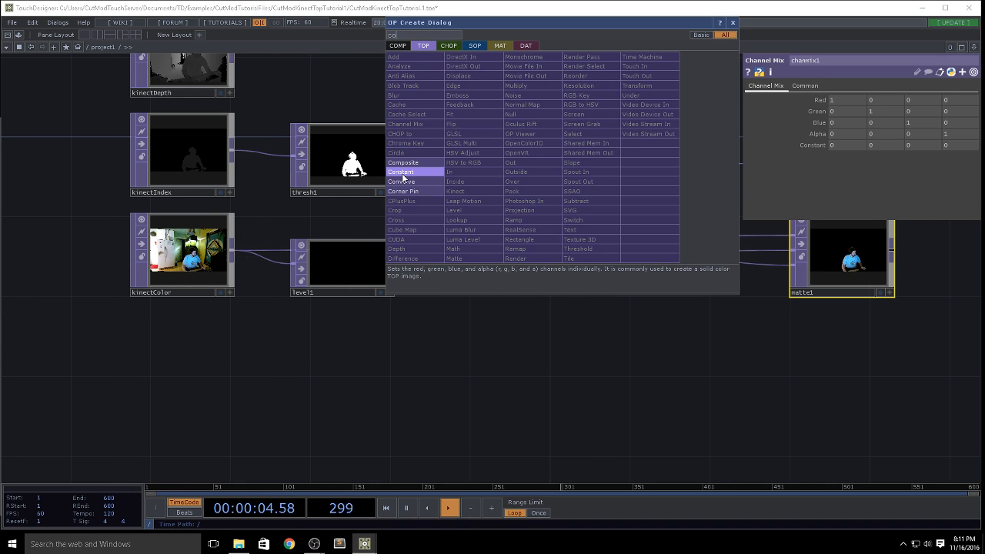
pyautogui.click(402, 172)
pyautogui.click(470, 161)
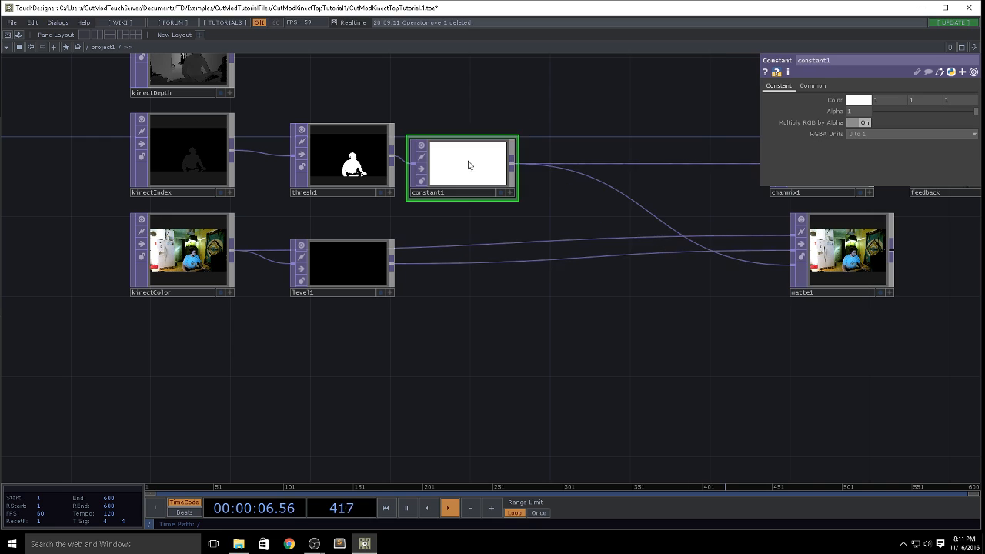
pyautogui.moveTo(971, 112); pyautogui.dragTo(867, 112)
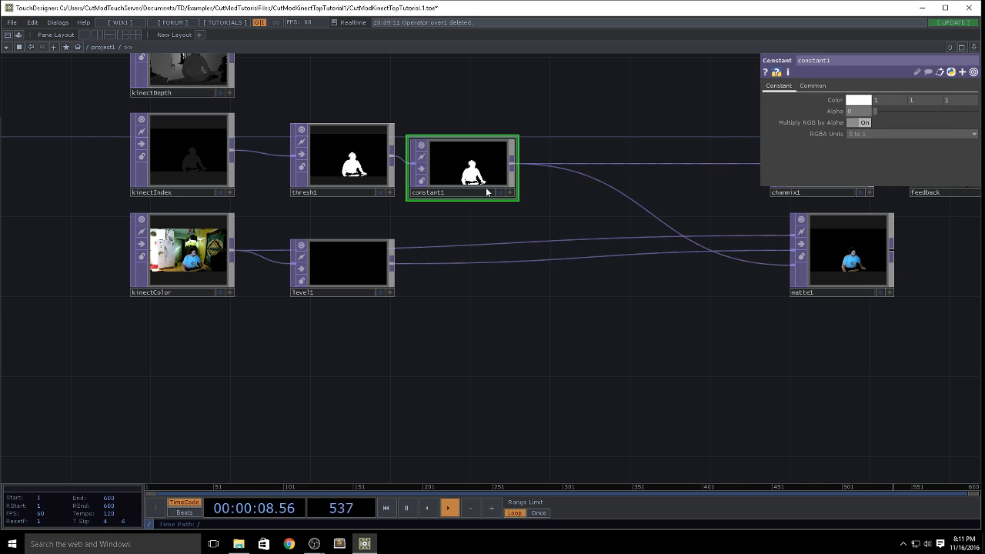
pyautogui.middleClick(465, 171)
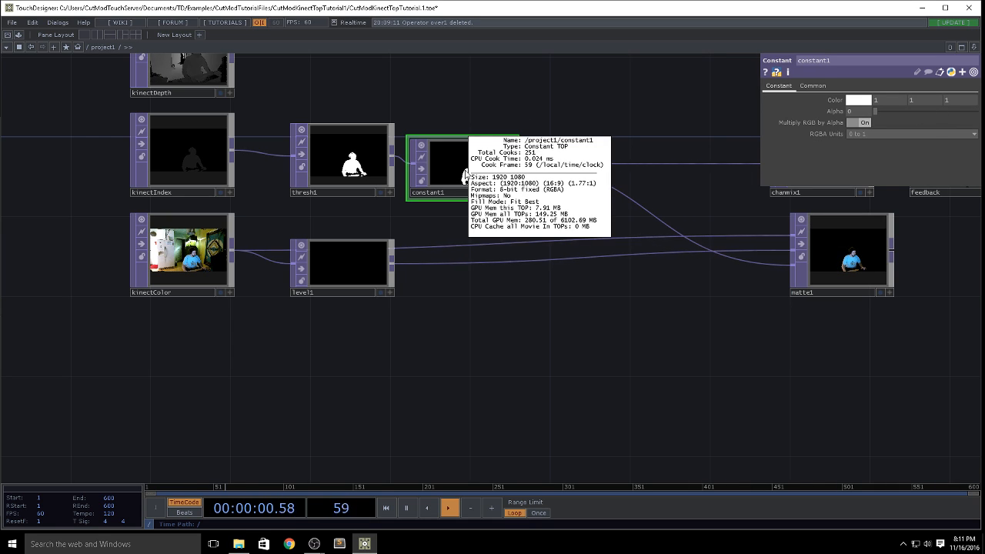
# Step: Set chanmix1's first Red coefficient to 0
pyautogui.moveTo(606, 109); pyautogui.dragTo(273, 108)
pyautogui.click(543, 177)
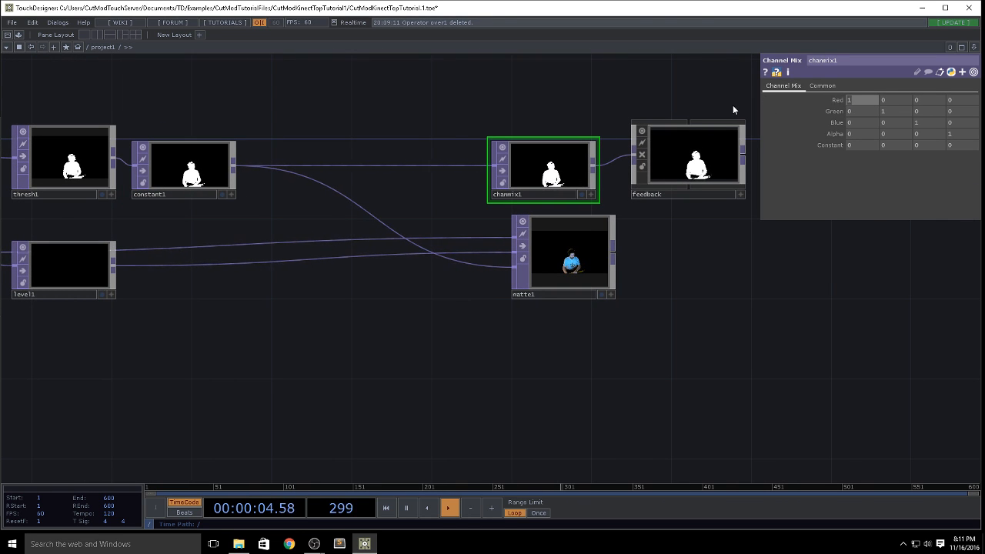
pyautogui.write('0')
pyautogui.press('Return')
# Step: Move chanmix1, matte1 and the feedback component closer to constant1
pyautogui.click(543, 181)
pyautogui.moveTo(544, 182); pyautogui.dragTo(464, 182)
pyautogui.moveTo(591, 274); pyautogui.dragTo(492, 299)
pyautogui.moveTo(691, 161); pyautogui.dragTo(607, 152)
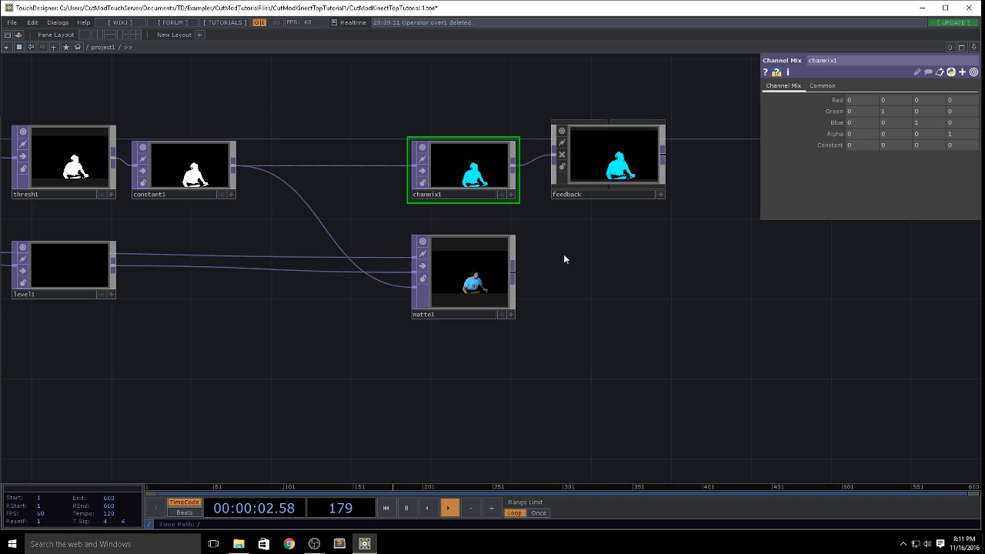
# Step: Inside the feedback component, try a Hue Offset of 3 on hsvadj1
pyautogui.click(182, 176)
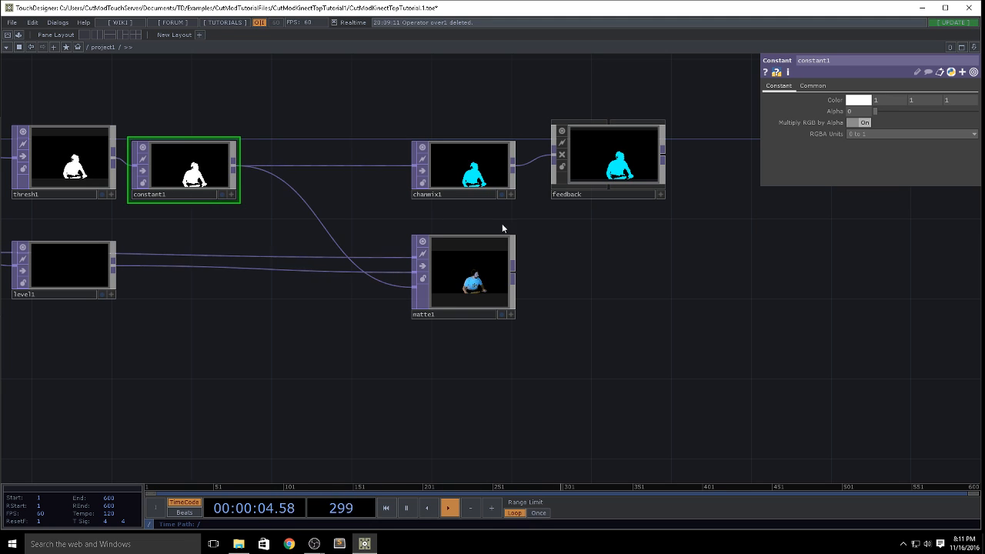
pyautogui.moveTo(541, 253); pyautogui.dragTo(469, 176)
pyautogui.scroll(3, 471, 176)
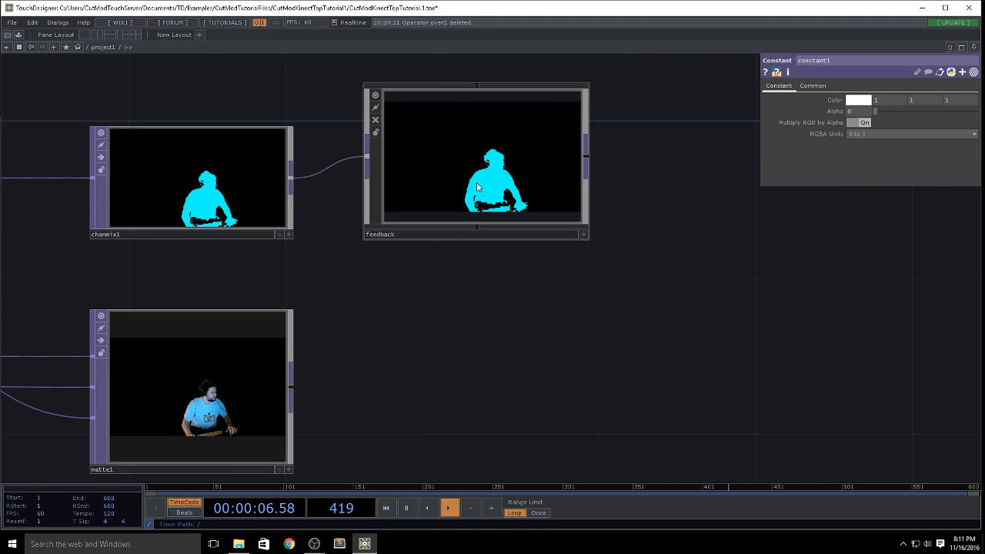
pyautogui.scroll(3, 473, 173)
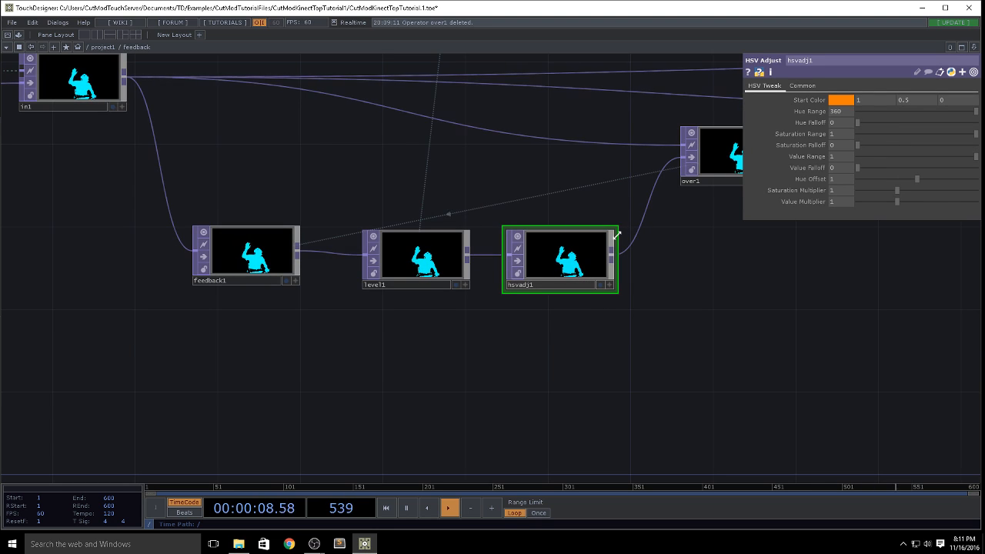
pyautogui.scroll(4, 565, 296)
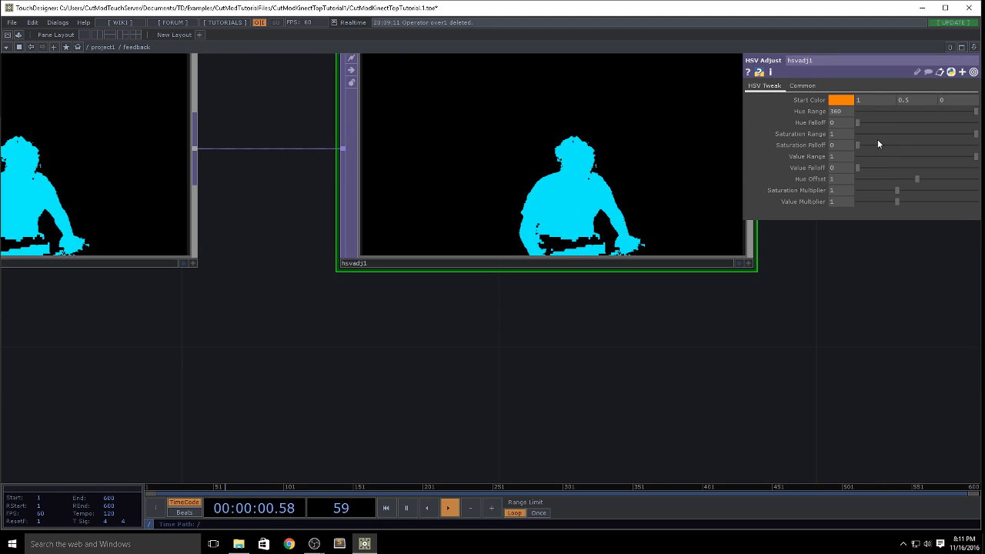
pyautogui.moveTo(845, 181); pyautogui.dragTo(760, 193)
pyautogui.write('3')
pyautogui.press('Return')
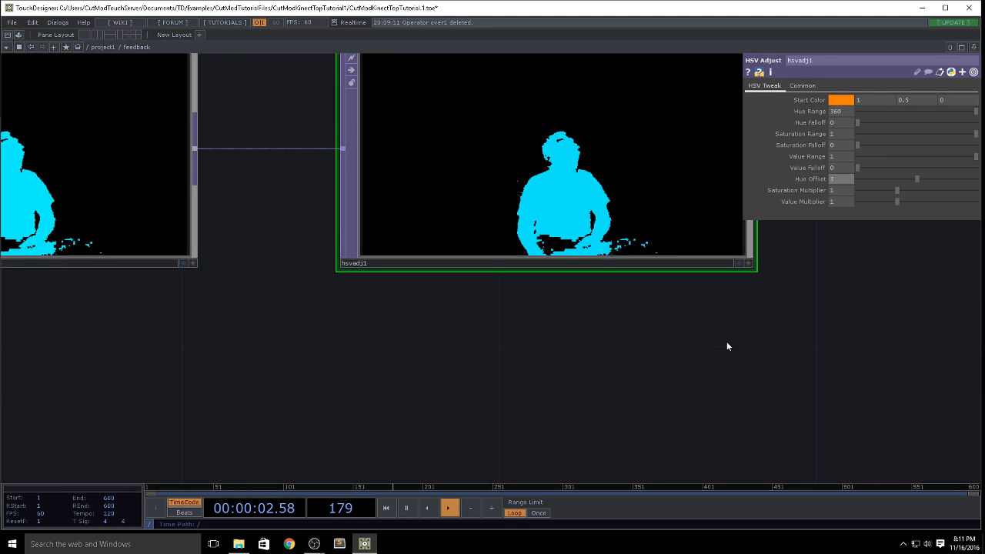
# Step: Return to the project1 network and delete the feedback component fed by chanmix1
pyautogui.scroll(-3, 731, 356)
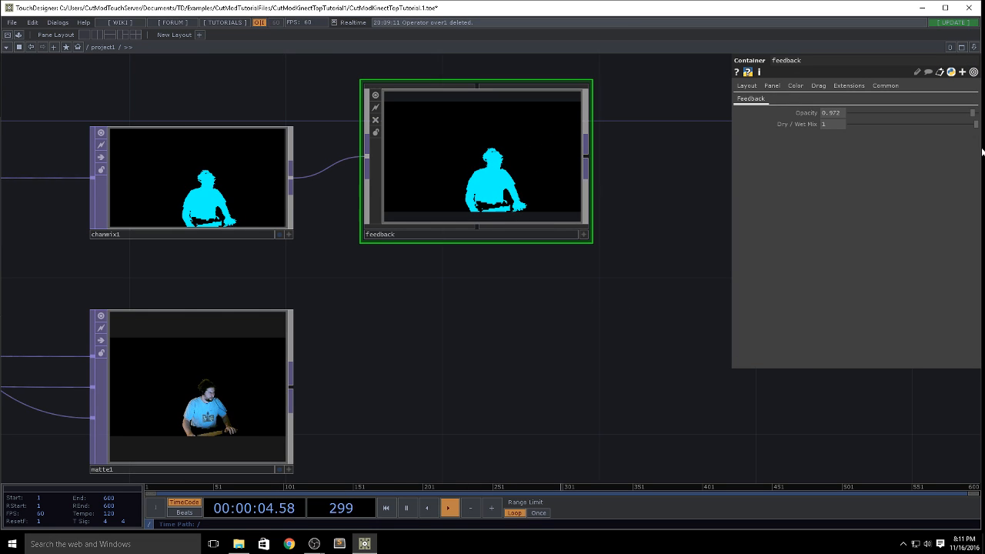
pyautogui.scroll(-5, 684, 385)
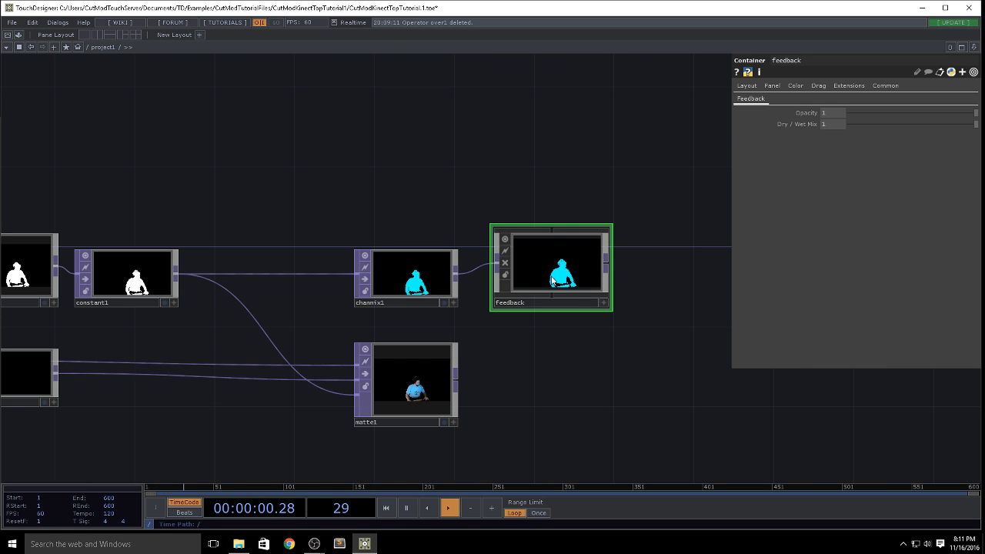
pyautogui.press('Delete')
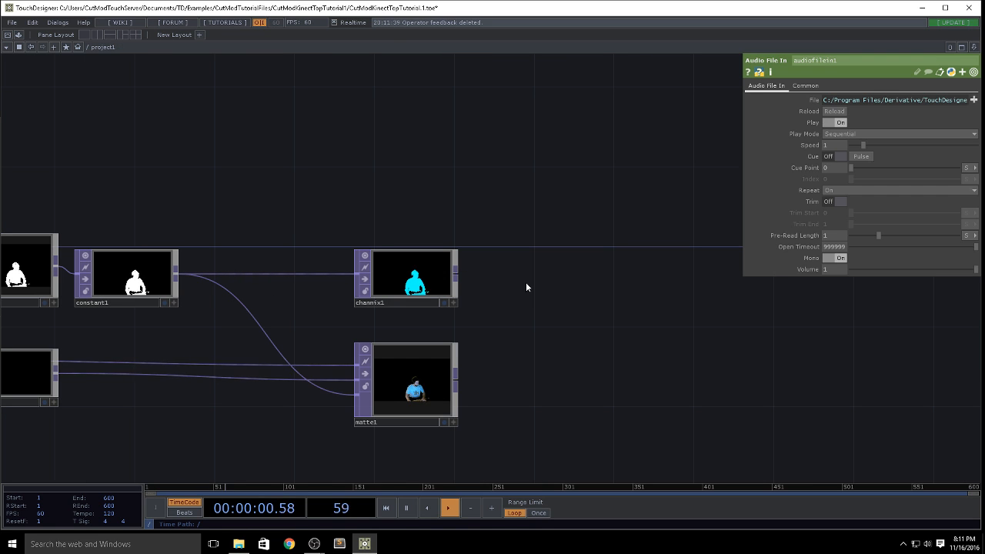
# Step: Try a fresh feedback component from the ImageFilters palette on chanmix1's output, and delete it again
pyautogui.click(6, 46)
pyautogui.moveTo(39, 245); pyautogui.dragTo(398, 244)
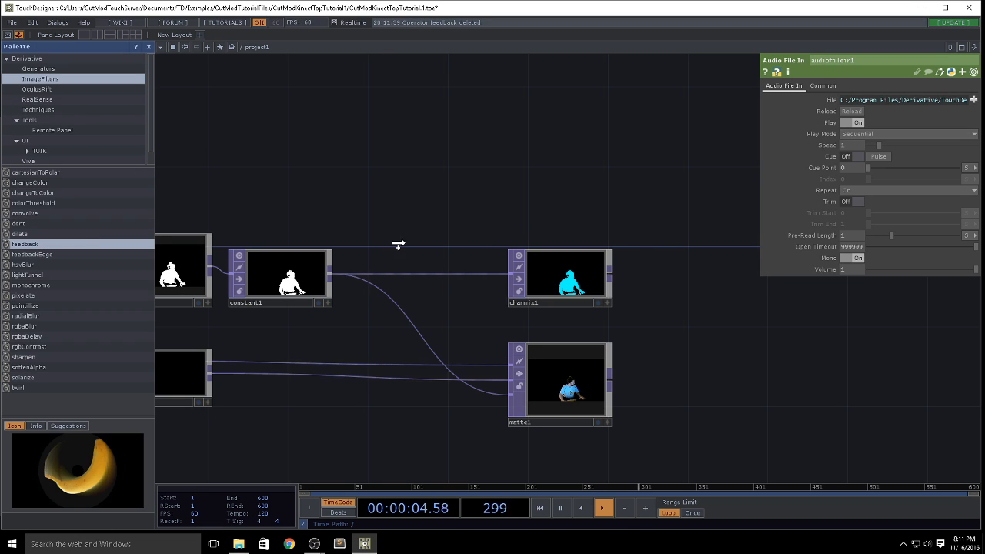
pyautogui.moveTo(724, 288); pyautogui.dragTo(719, 293)
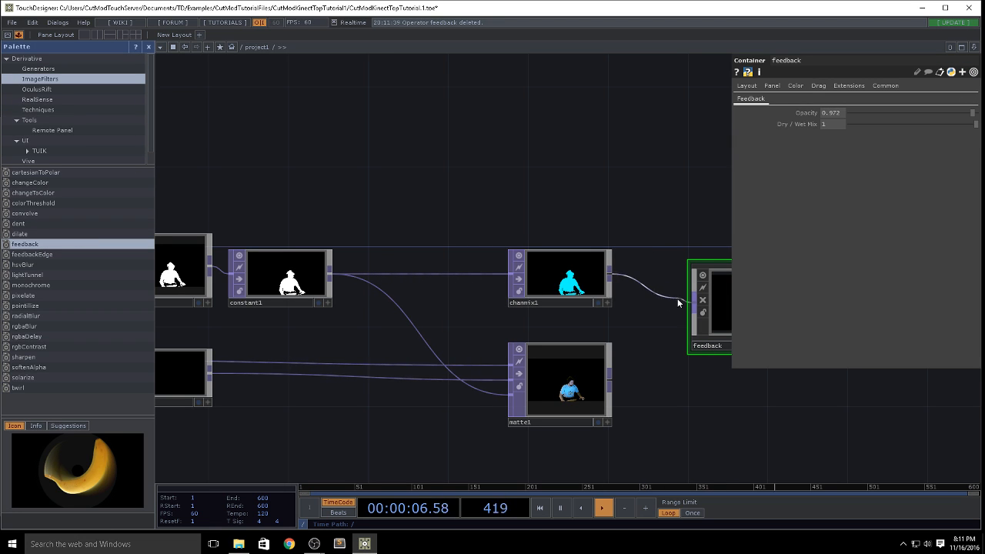
pyautogui.moveTo(746, 428); pyautogui.dragTo(506, 413)
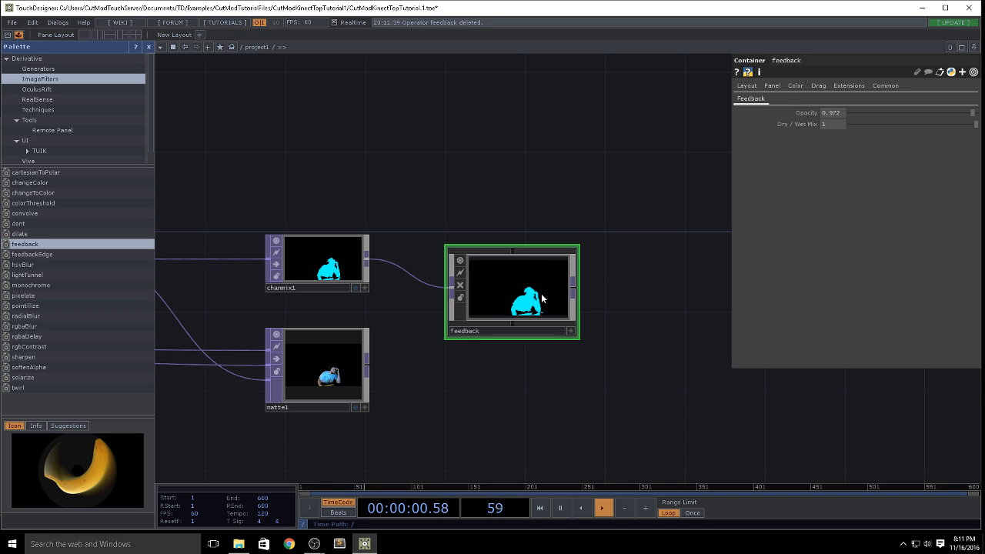
pyautogui.press('Delete')
# Step: Add a Null TOP to chanmix1's output
pyautogui.moveTo(407, 323); pyautogui.dragTo(527, 312)
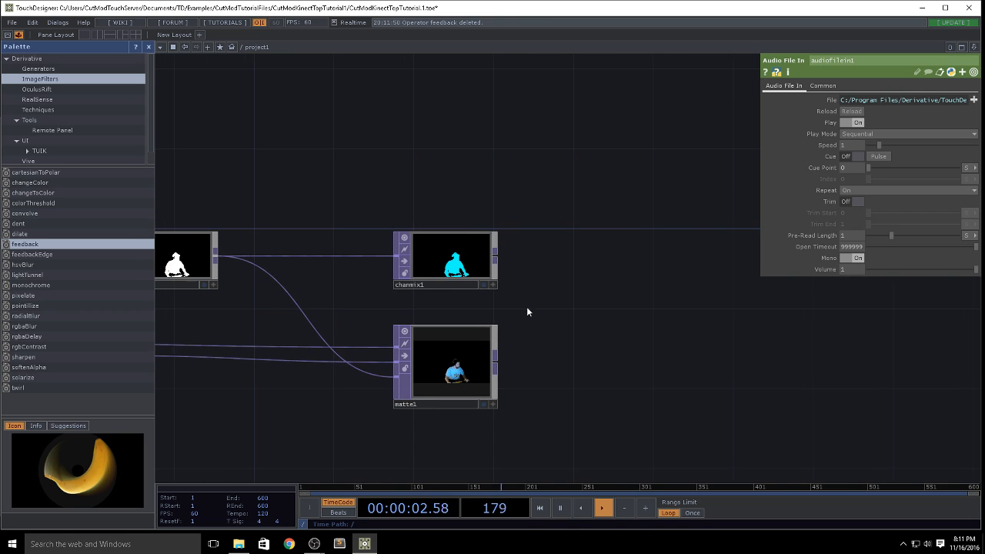
pyautogui.rightClick(496, 257)
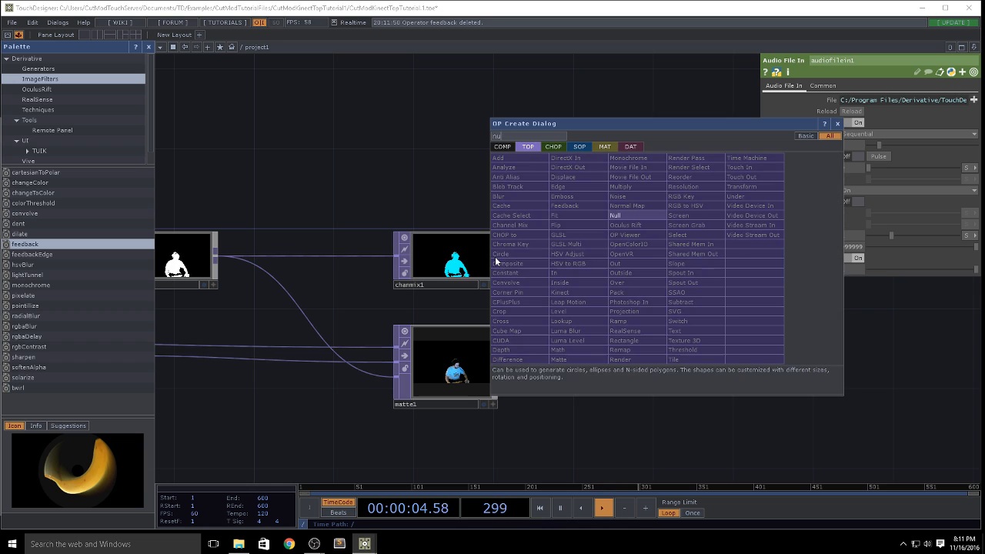
pyautogui.click(637, 215)
pyautogui.click(587, 255)
# Step: Add a Composite TOP to null1's output, leaving a gap between the two for further operators
pyautogui.moveTo(604, 310); pyautogui.dragTo(461, 308)
pyautogui.scroll(-3, 491, 256)
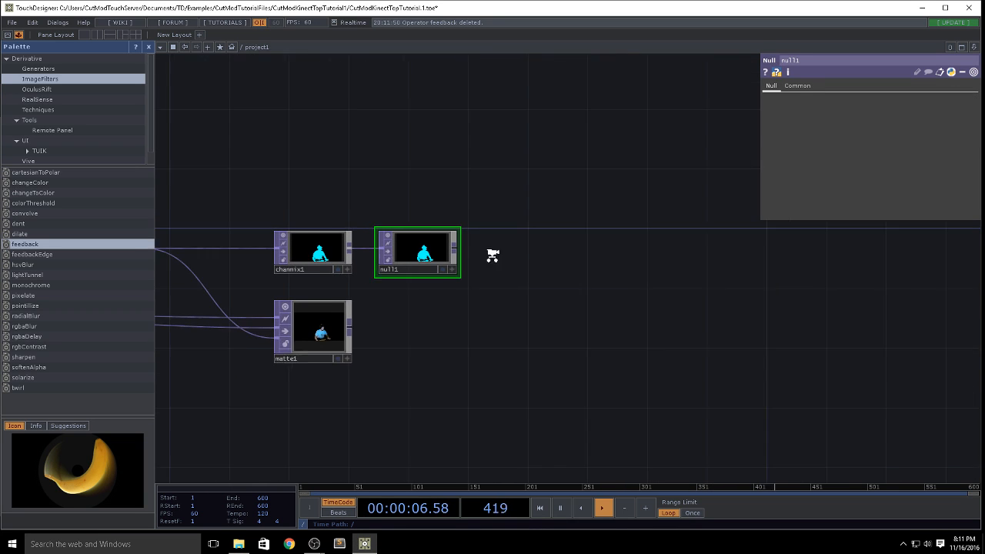
pyautogui.rightClick(457, 252)
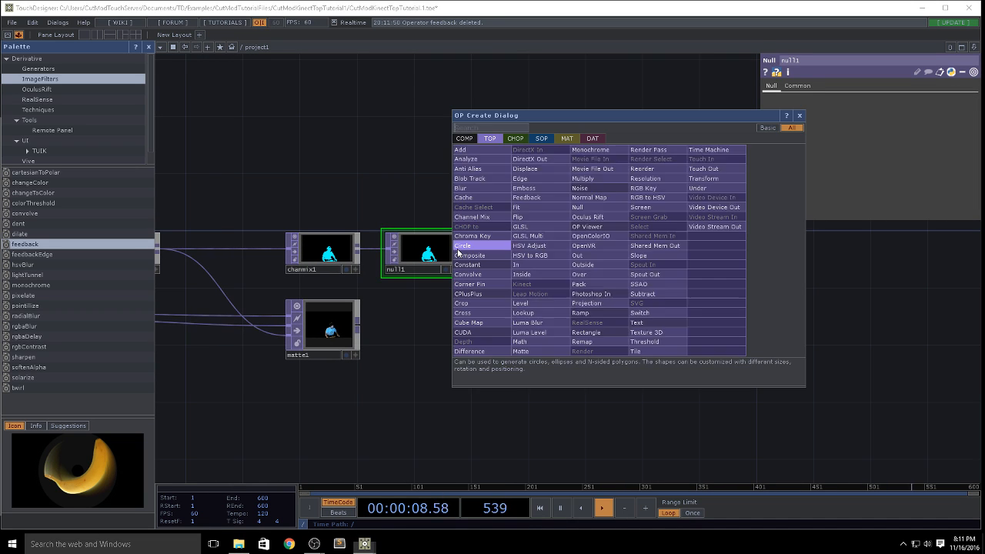
pyautogui.write('co')
pyautogui.click(481, 255)
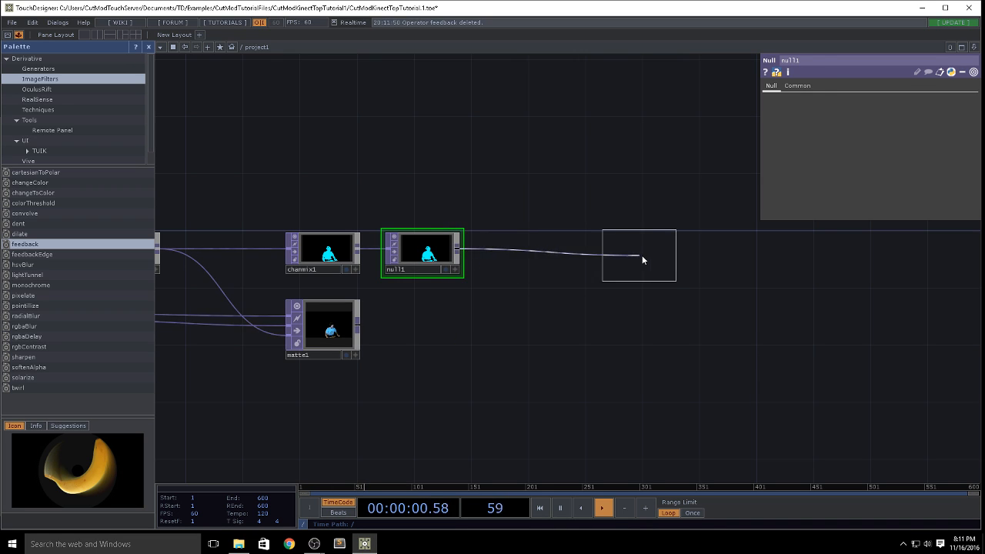
pyautogui.click(644, 259)
# Step: Add a Null TOP to comp1's output
pyautogui.rightClick(671, 253)
pyautogui.write('nu')
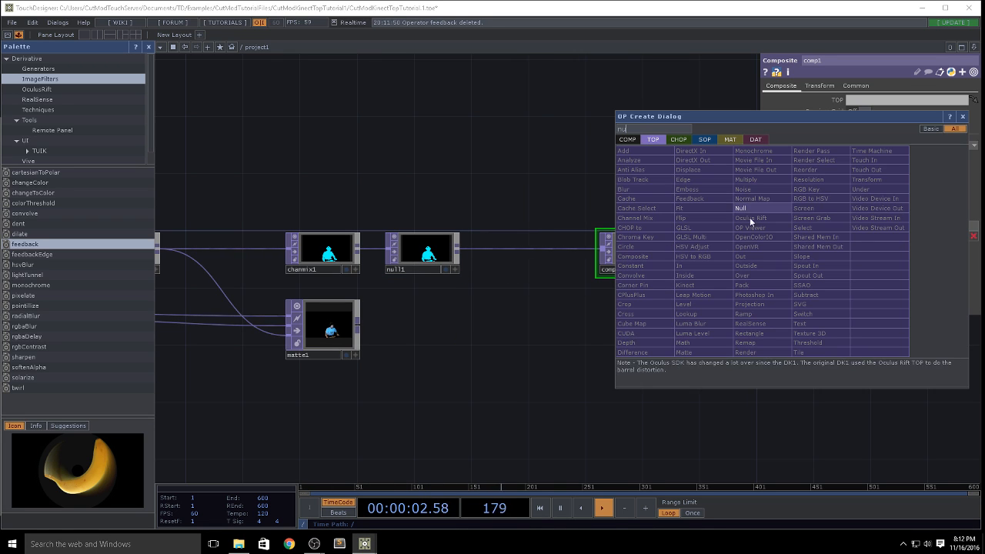
pyautogui.click(749, 217)
pyautogui.click(738, 252)
# Step: Insert a Feedback TOP between null1 and comp1, placed below the main chain
pyautogui.moveTo(778, 284); pyautogui.dragTo(643, 274)
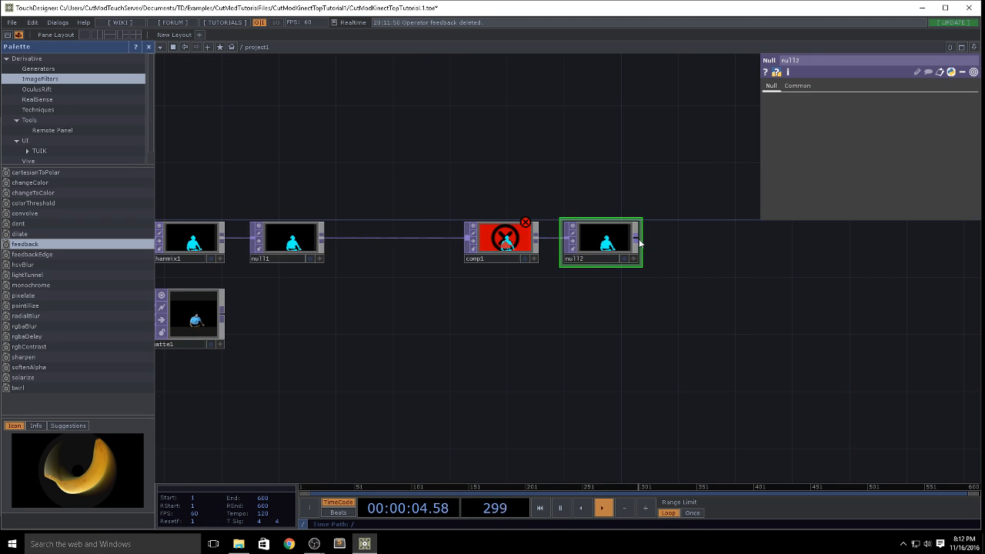
pyautogui.rightClick(323, 241)
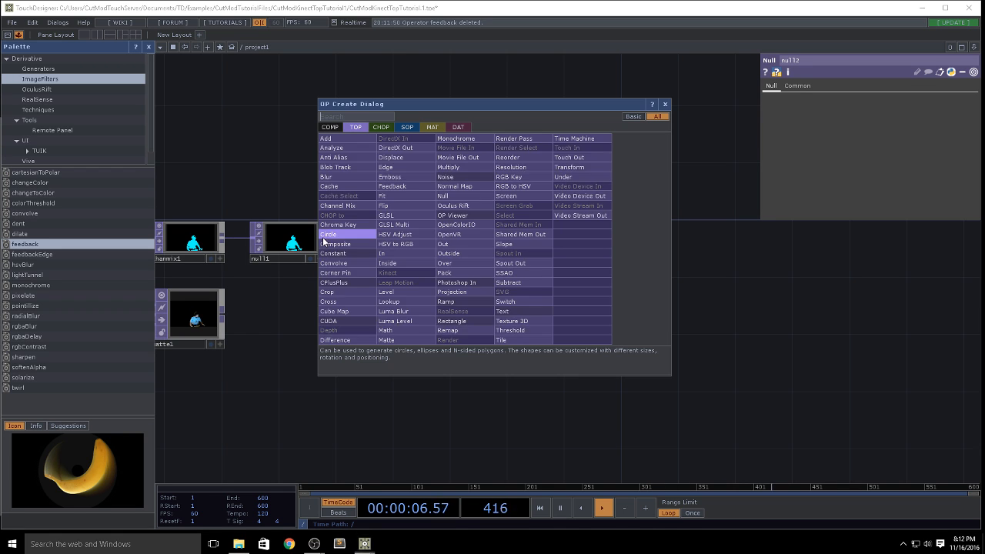
pyautogui.click(389, 183)
pyautogui.click(400, 352)
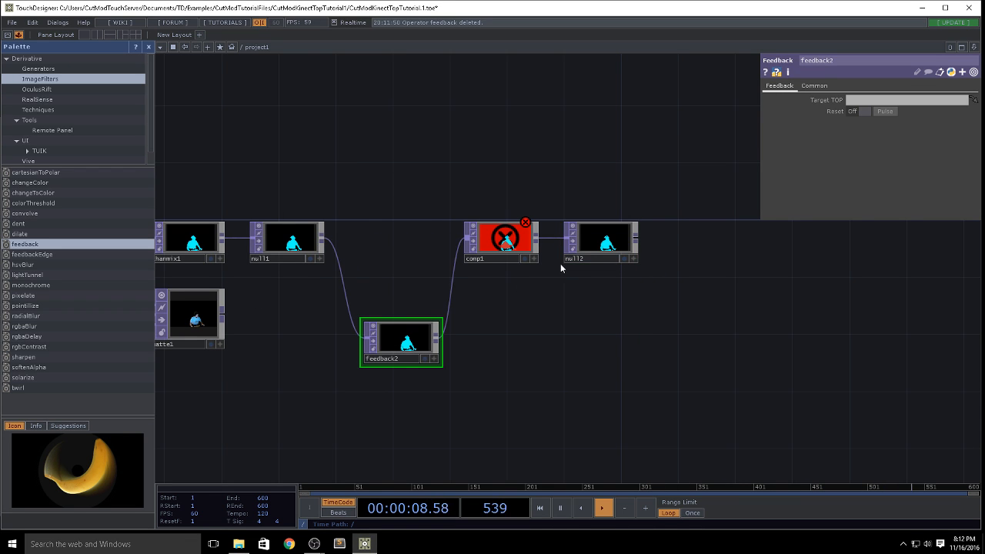
# Step: Assign null2 as feedback2's Target TOP and wire null1 directly into comp1
pyautogui.moveTo(598, 246); pyautogui.dragTo(361, 326)
pyautogui.moveTo(323, 239); pyautogui.dragTo(469, 239)
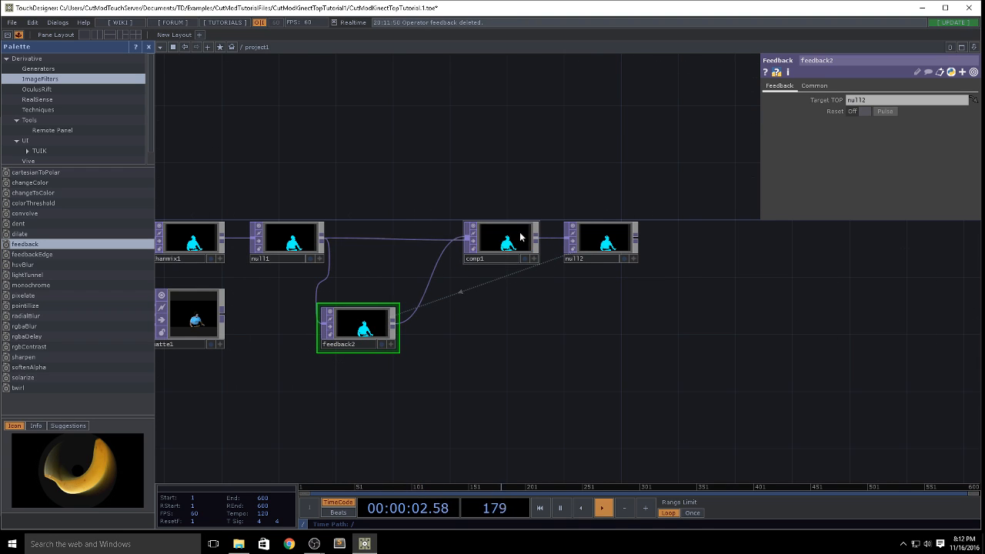
# Step: Set comp1's Operation to Add
pyautogui.click(529, 240)
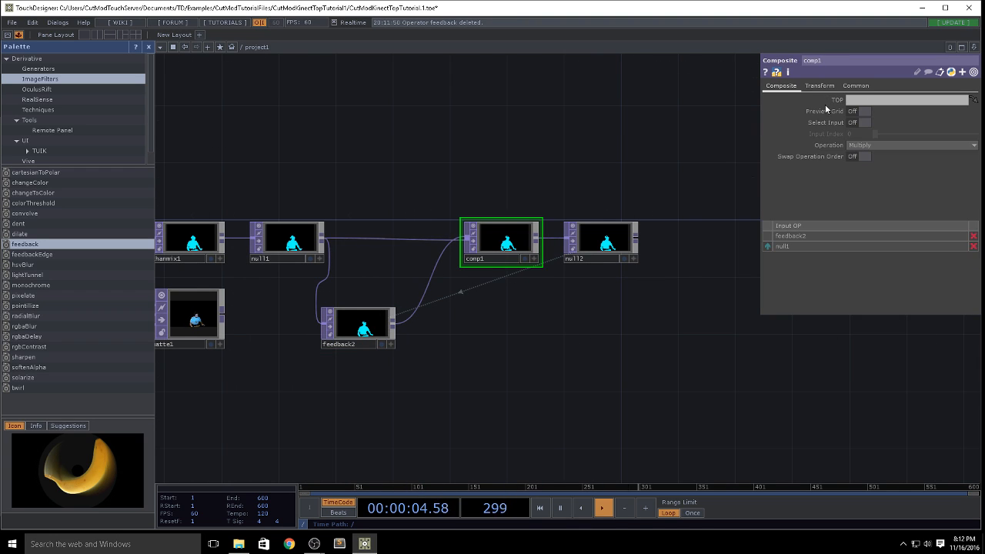
pyautogui.click(877, 145)
pyautogui.click(815, 175)
pyautogui.moveTo(601, 379); pyautogui.dragTo(626, 379)
pyautogui.scroll(2, 635, 307)
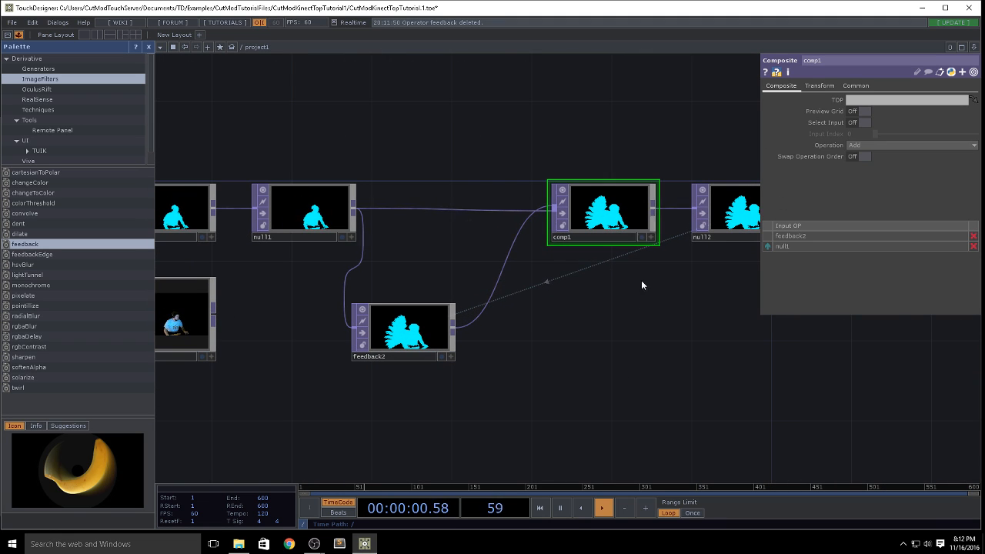
pyautogui.moveTo(635, 333); pyautogui.dragTo(615, 338)
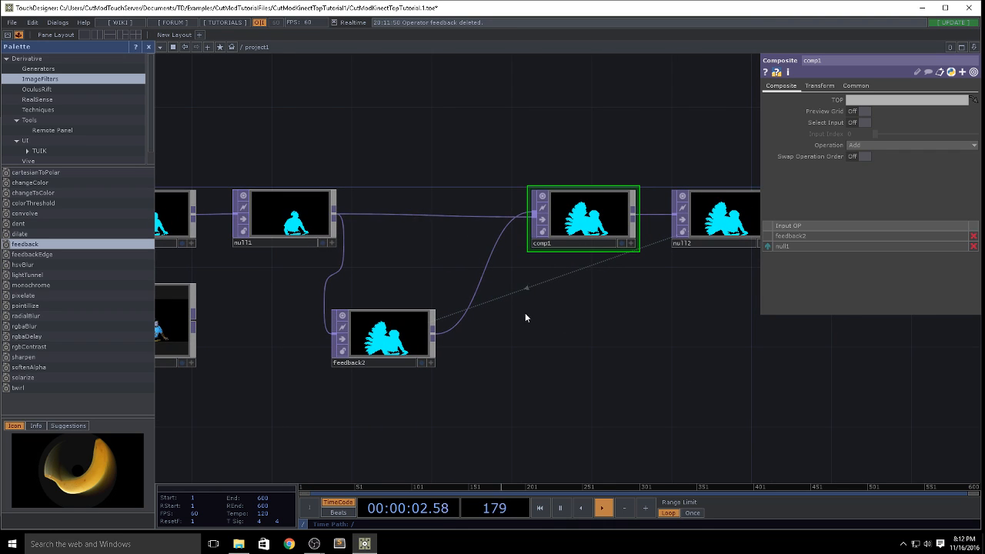
# Step: Review the parameters of null1, feedback2 and comp1, and close the Palette
pyautogui.click(312, 219)
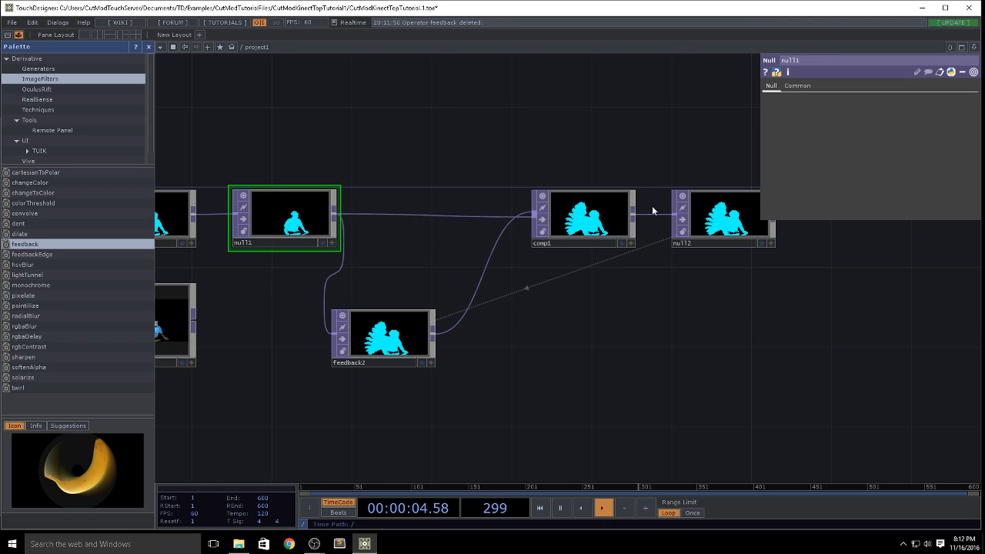
pyautogui.click(397, 352)
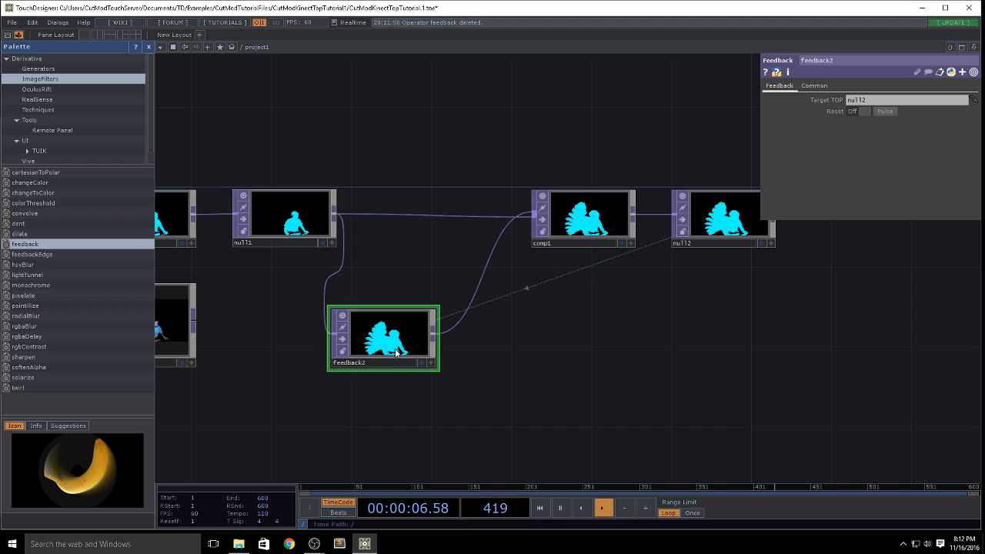
pyautogui.click(579, 220)
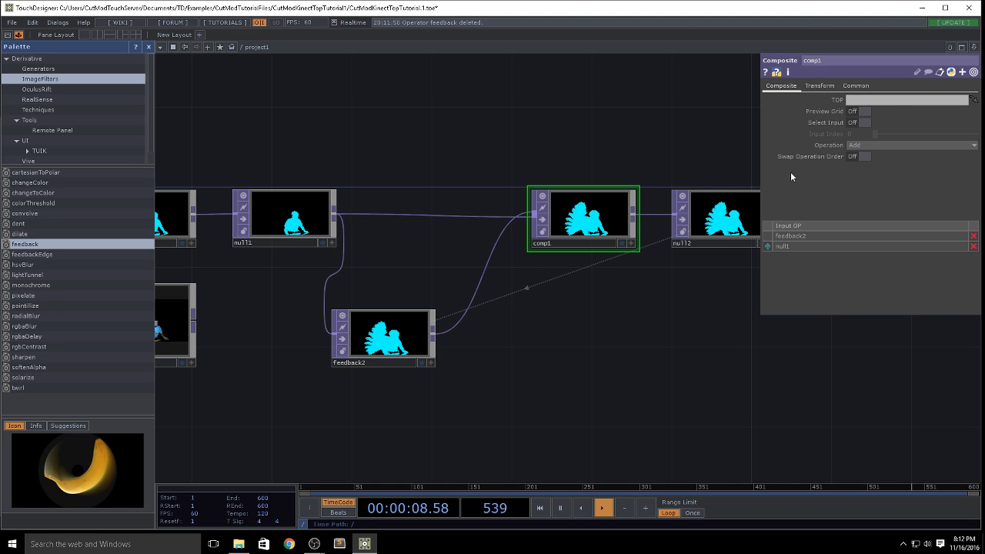
pyautogui.moveTo(585, 353); pyautogui.dragTo(386, 316)
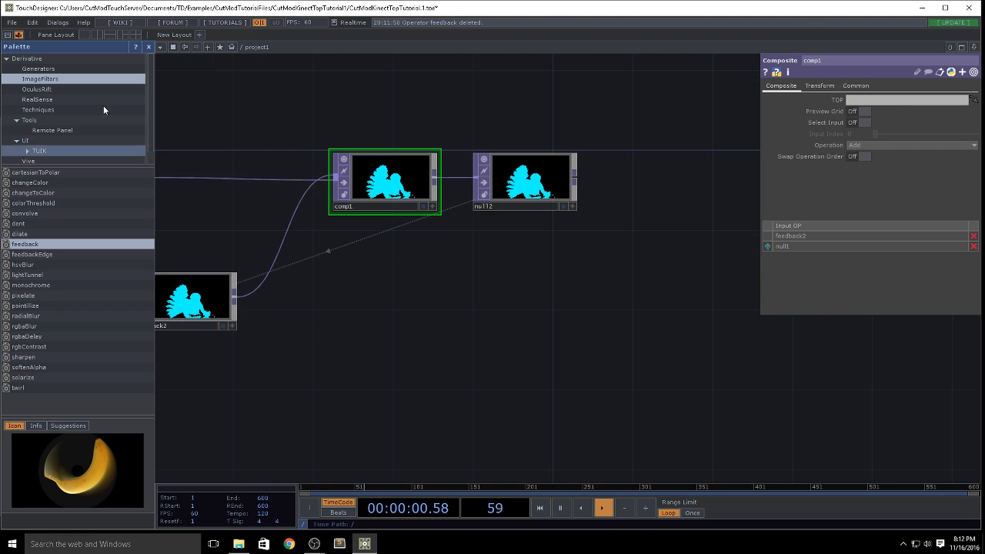
pyautogui.click(150, 48)
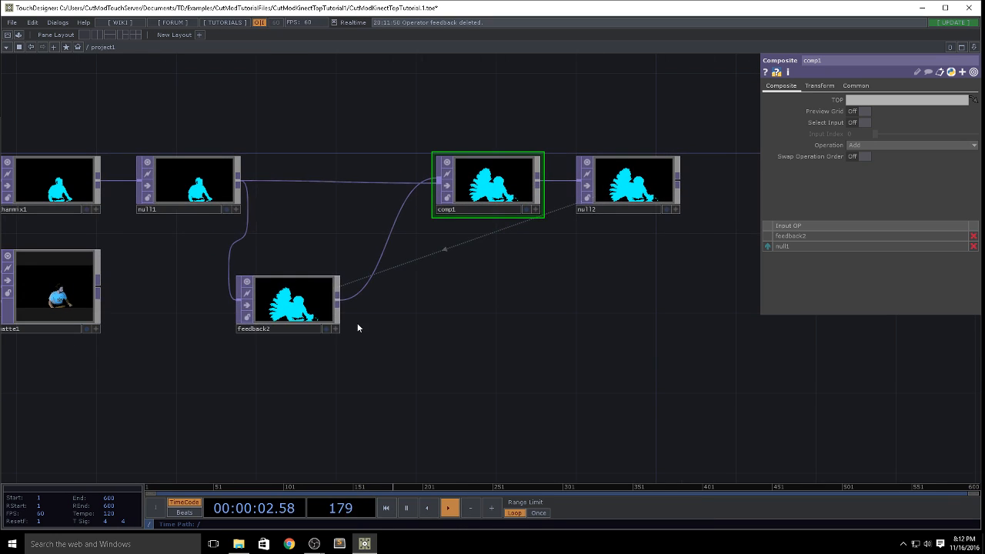
# Step: Insert an HSV Adjust TOP between feedback2 and comp1 and set its Hue Offset to 3
pyautogui.rightClick(337, 301)
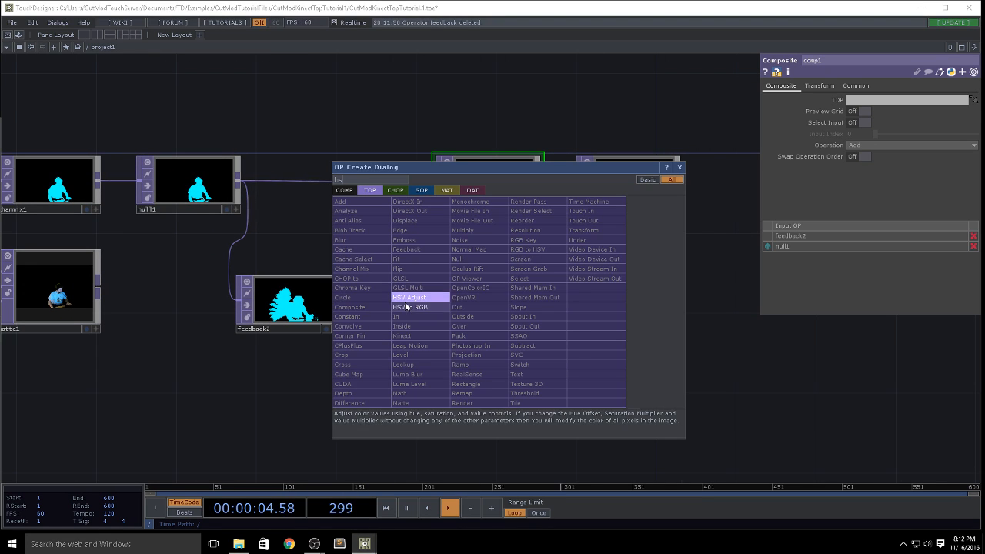
pyautogui.click(410, 297)
pyautogui.click(409, 306)
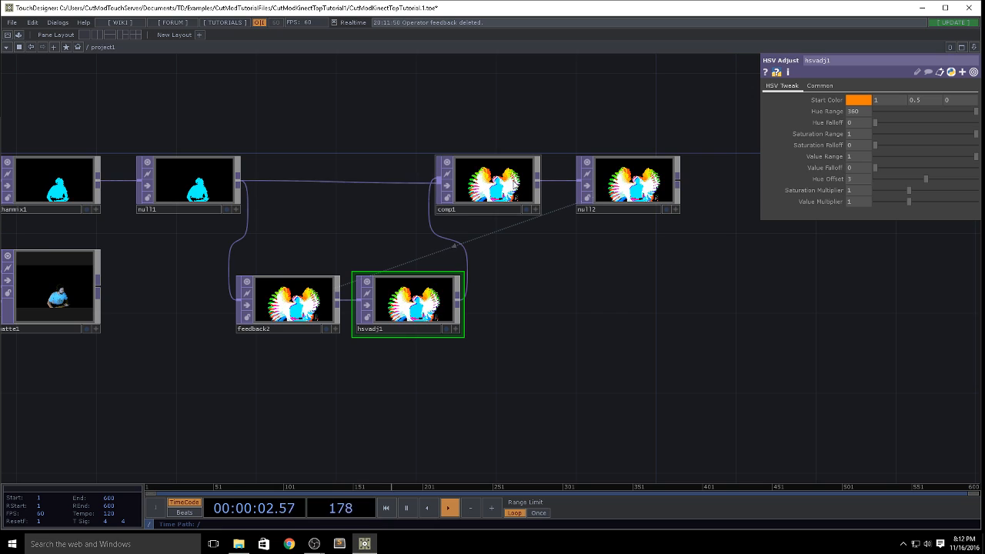
# Step: Set comp1's Operation to Over and reorder its inputs so null1 comes before hsvadj1
pyautogui.click(485, 185)
pyautogui.click(861, 144)
pyautogui.click(920, 229)
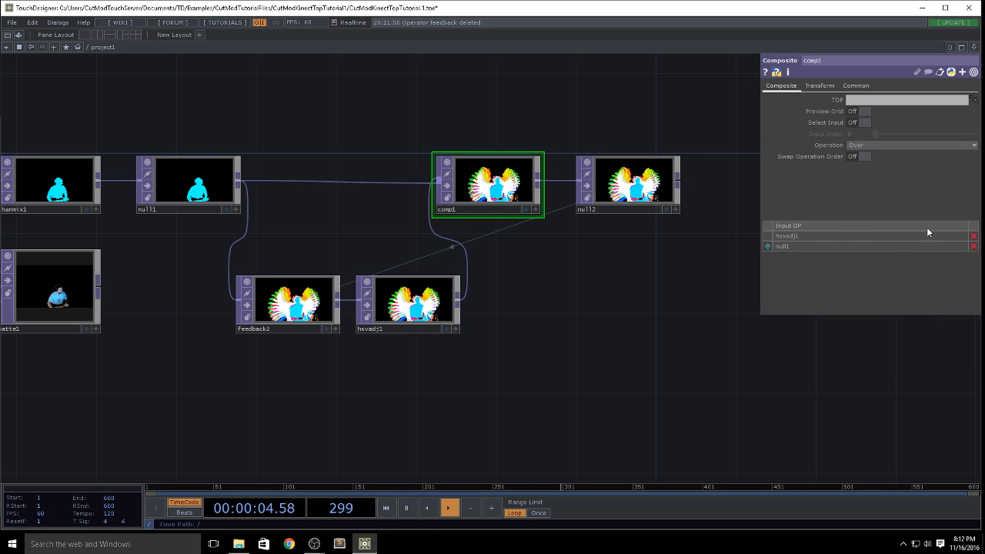
pyautogui.scroll(4, 510, 213)
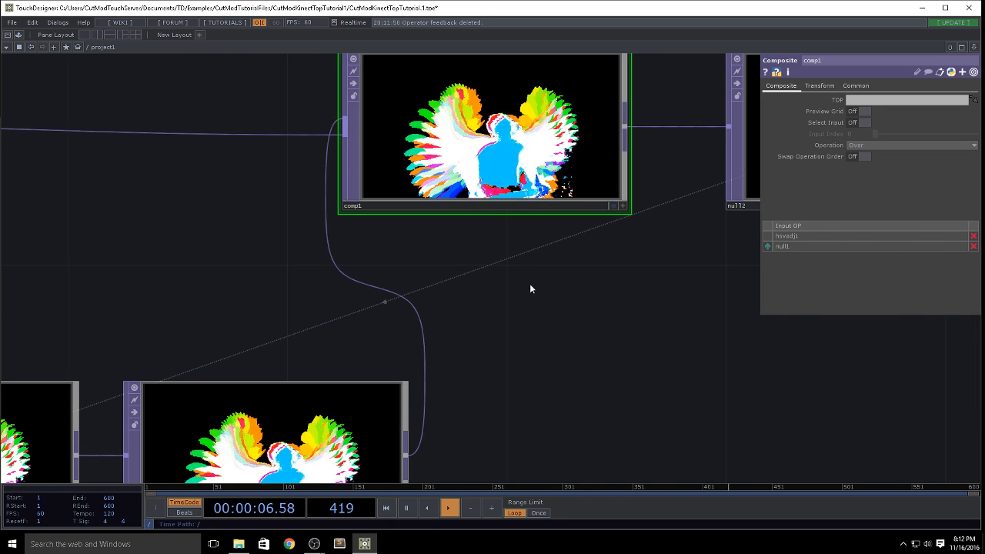
pyautogui.click(768, 246)
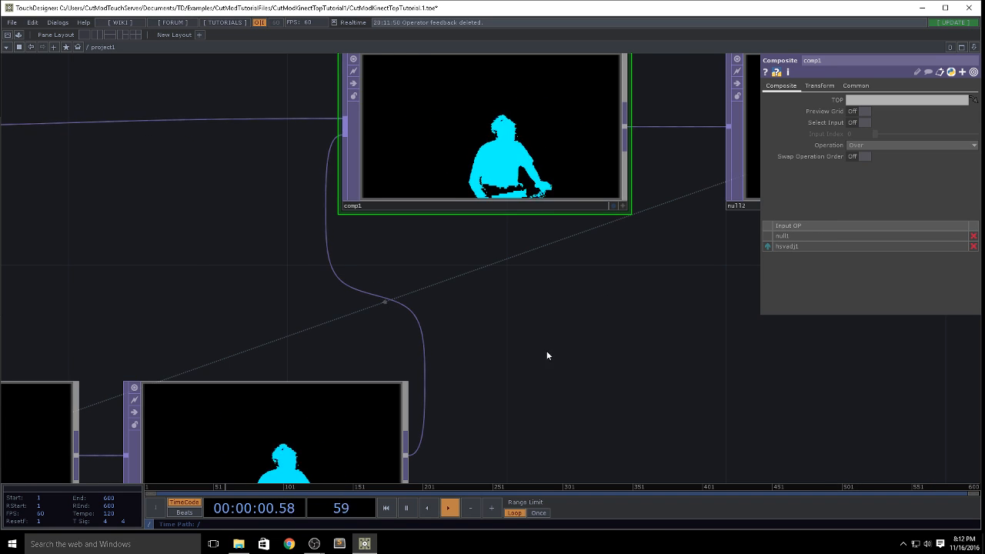
# Step: Move constant1 slightly up and right, insert a Monochrome TOP after it, and set the Monochrome's Alpha to Luminance
pyautogui.scroll(-5, 546, 351)
pyautogui.moveTo(414, 318); pyautogui.dragTo(560, 302)
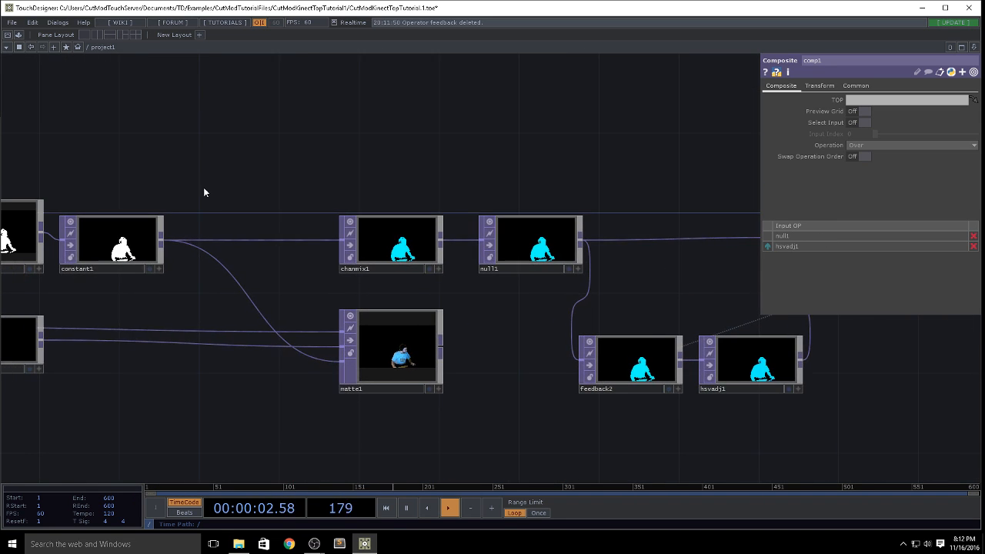
pyautogui.moveTo(156, 152); pyautogui.dragTo(469, 114)
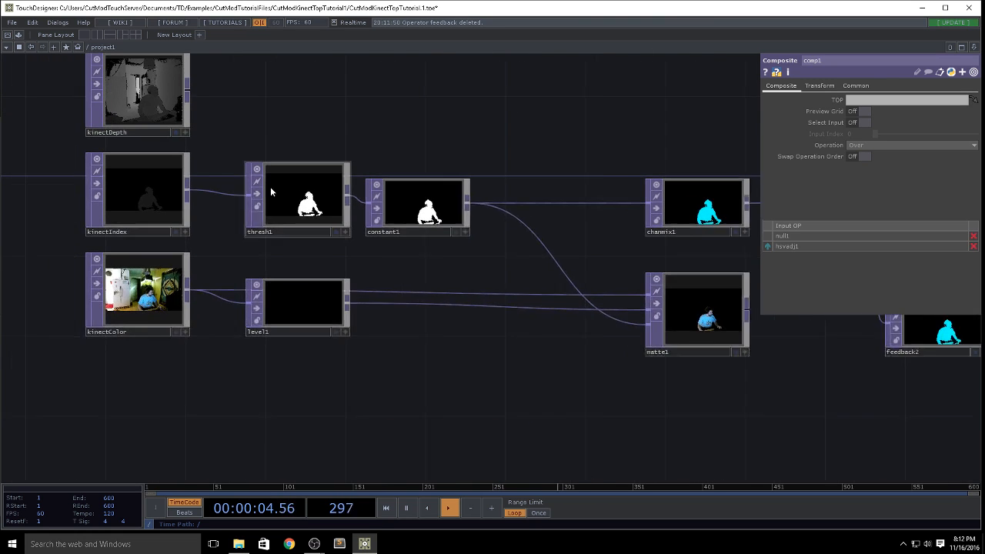
pyautogui.moveTo(463, 212); pyautogui.dragTo(503, 192)
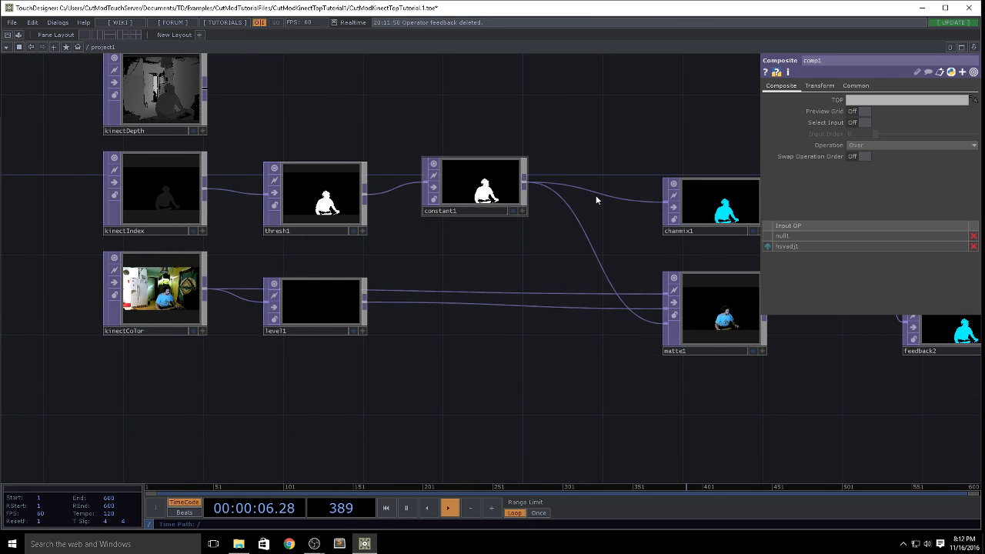
pyautogui.rightClick(524, 188)
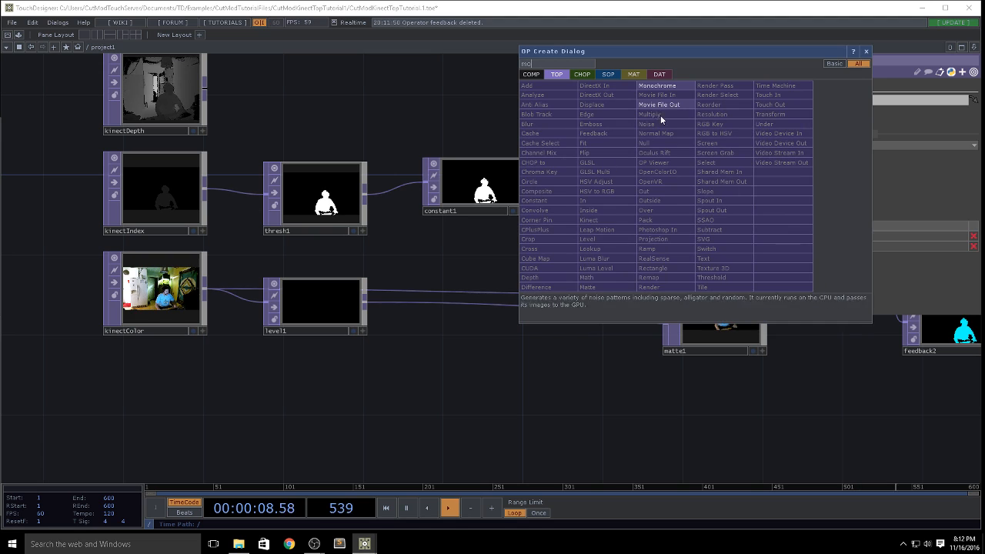
pyautogui.click(660, 84)
pyautogui.click(592, 189)
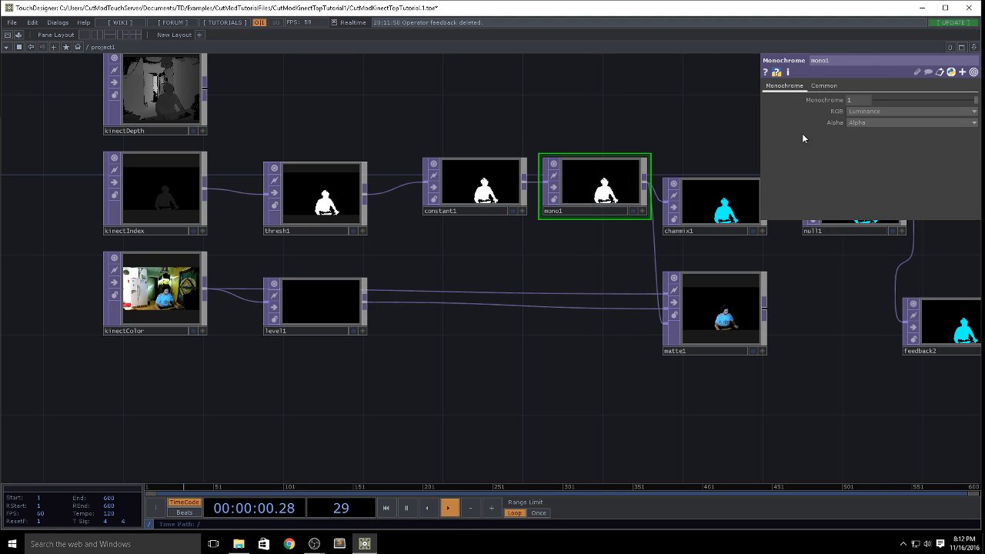
pyautogui.click(863, 121)
# Step: Display null2's output as the network background
pyautogui.moveTo(572, 104); pyautogui.dragTo(13, 169)
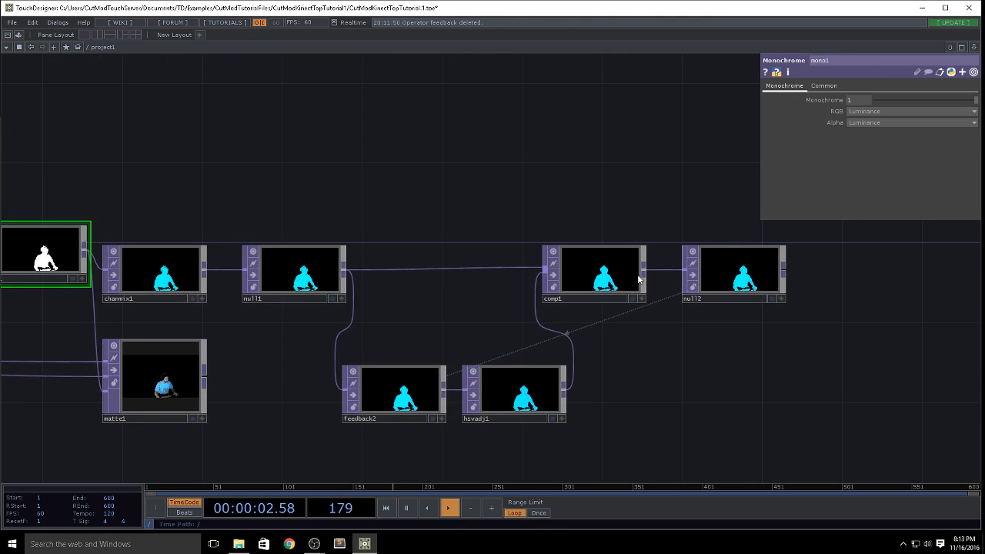
pyautogui.scroll(5, 615, 267)
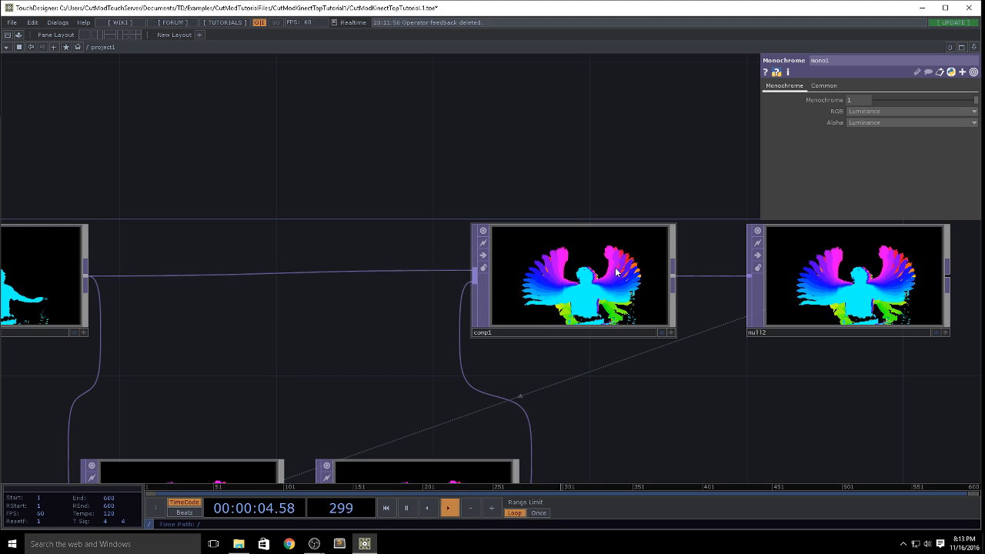
pyautogui.moveTo(509, 179); pyautogui.dragTo(832, 167)
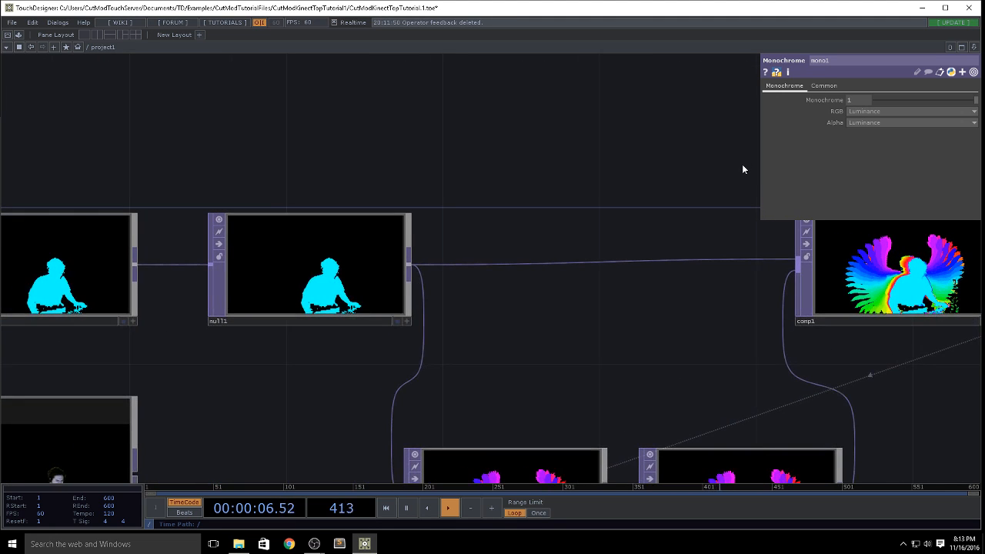
pyautogui.moveTo(339, 181); pyautogui.dragTo(722, 163)
pyautogui.moveTo(446, 115); pyautogui.dragTo(610, 106)
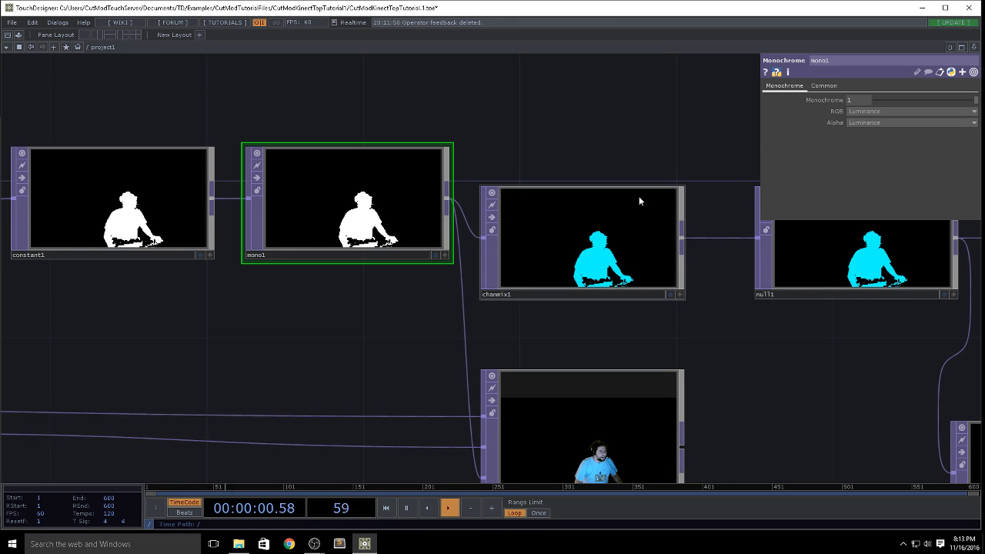
pyautogui.moveTo(705, 131); pyautogui.dragTo(277, 108)
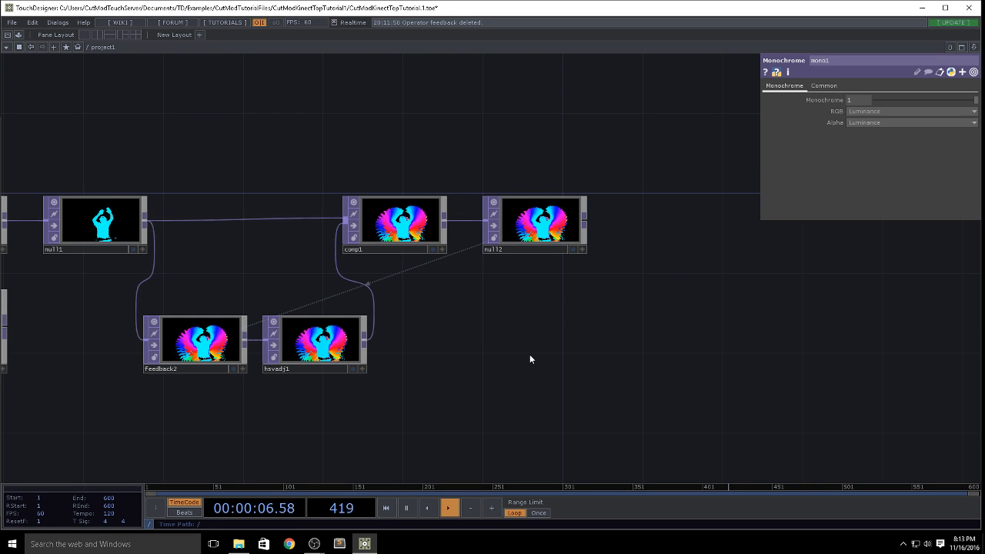
pyautogui.click(573, 249)
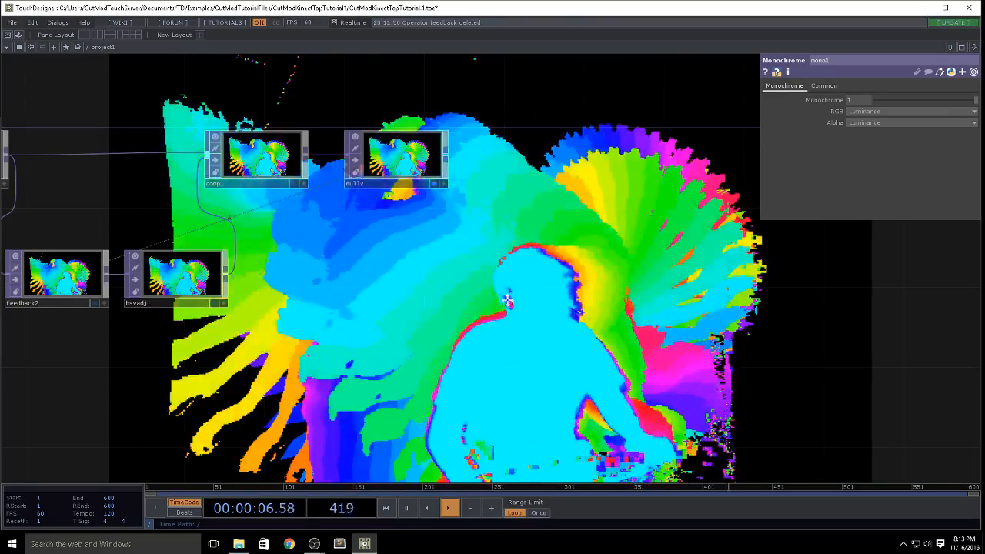
# Step: Insert a Blur TOP between hsvadj1 and comp1 with Pre-Shrink 2 and Filter Size 4
pyautogui.moveTo(322, 313); pyautogui.dragTo(464, 306)
pyautogui.press('Tab')
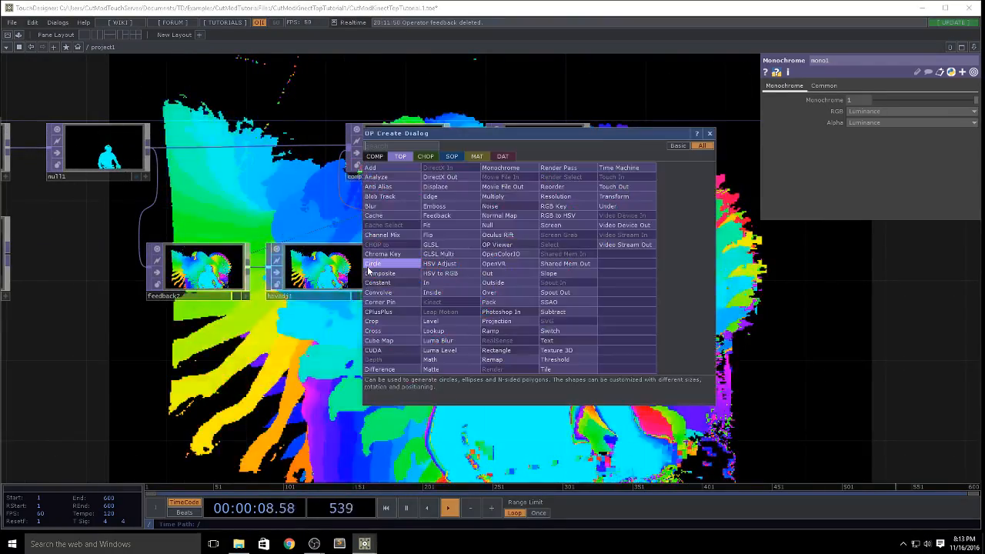
pyautogui.write('blu')
pyautogui.click(410, 206)
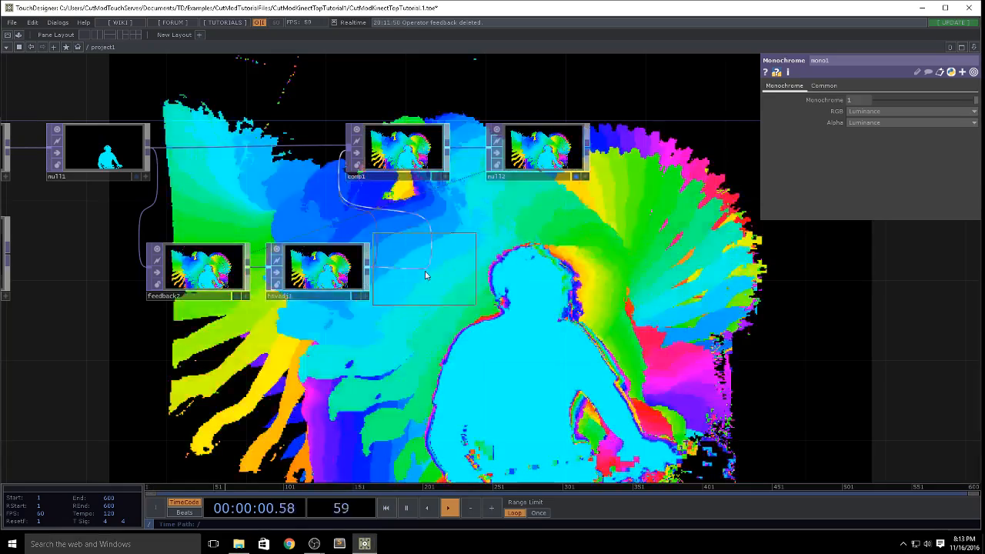
pyautogui.click(424, 270)
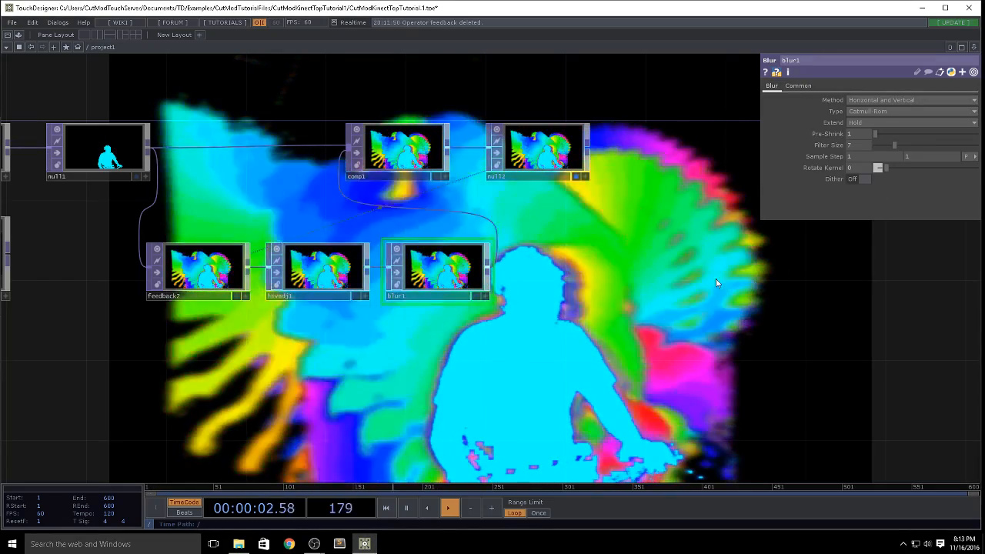
pyautogui.moveTo(886, 145)
pyautogui.mouseDown()
pyautogui.moveTo(876, 139)
pyautogui.moveTo(887, 132)
pyautogui.mouseUp()
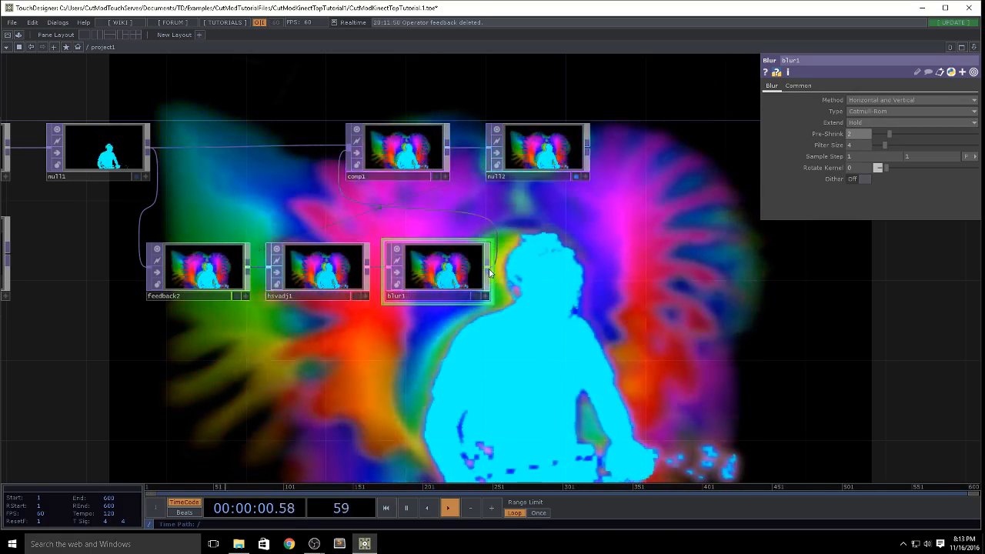
# Step: Delete the hsvadj1 and blur1 operators from the feedback loop
pyautogui.moveTo(584, 347); pyautogui.dragTo(602, 334)
pyautogui.scroll(-5, 607, 329)
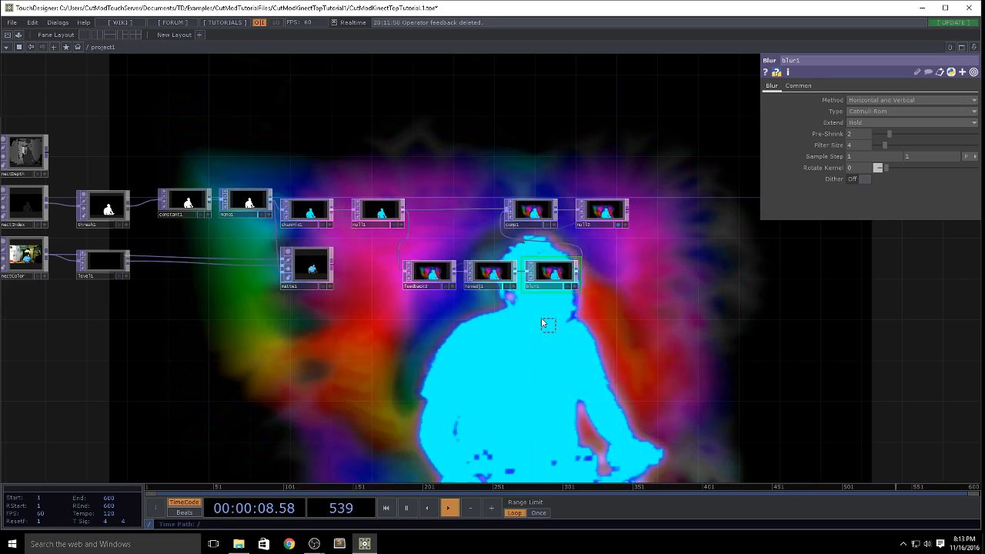
pyautogui.press('Delete')
# Step: Insert a Level TOP between feedback2 and comp1 and set its post Opacity to 0.9
pyautogui.click(455, 280)
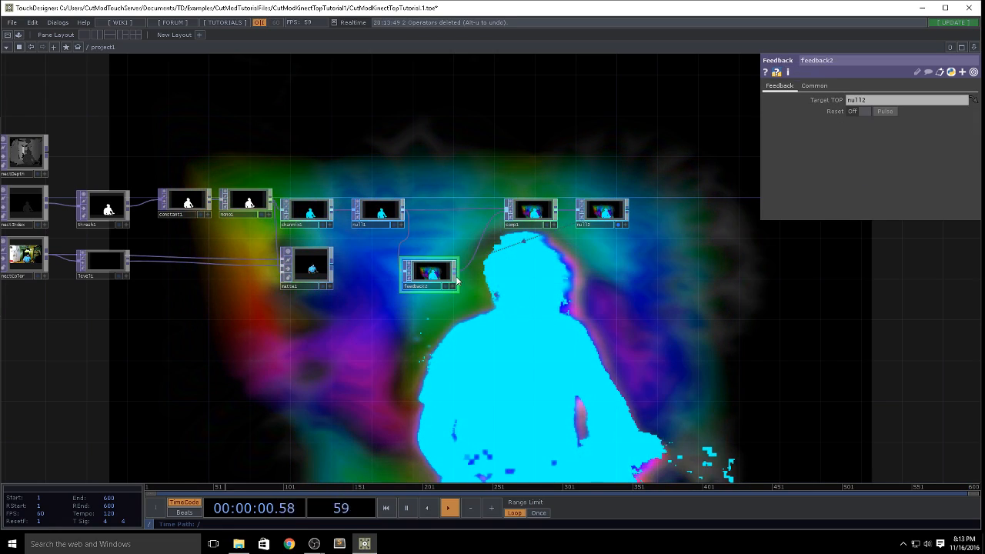
pyautogui.press('Tab')
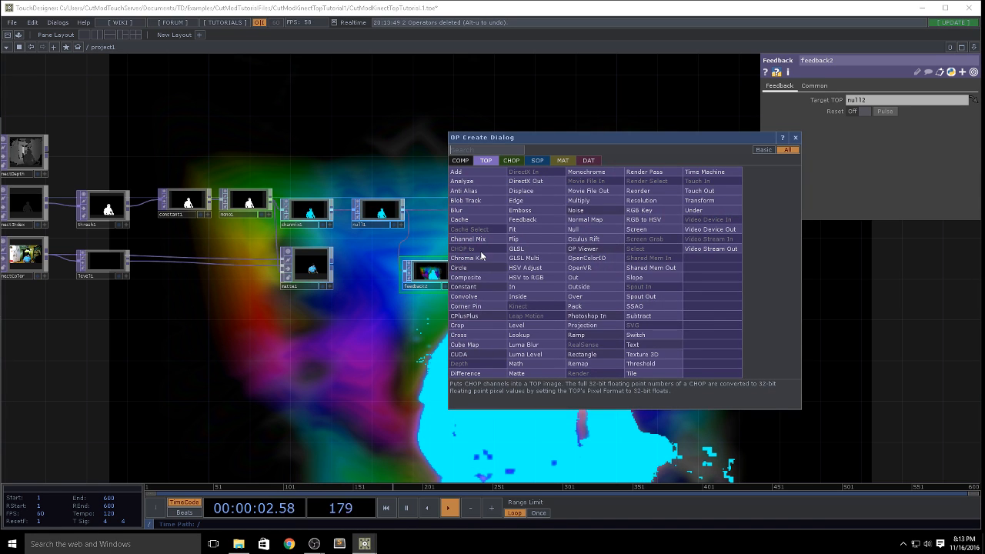
pyautogui.click(517, 325)
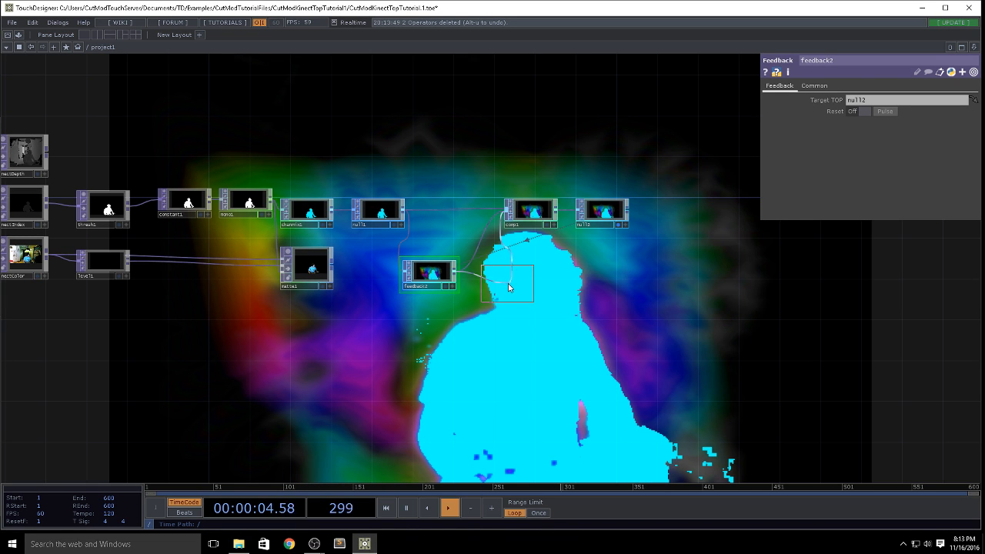
pyautogui.click(508, 283)
pyautogui.scroll(5, 517, 286)
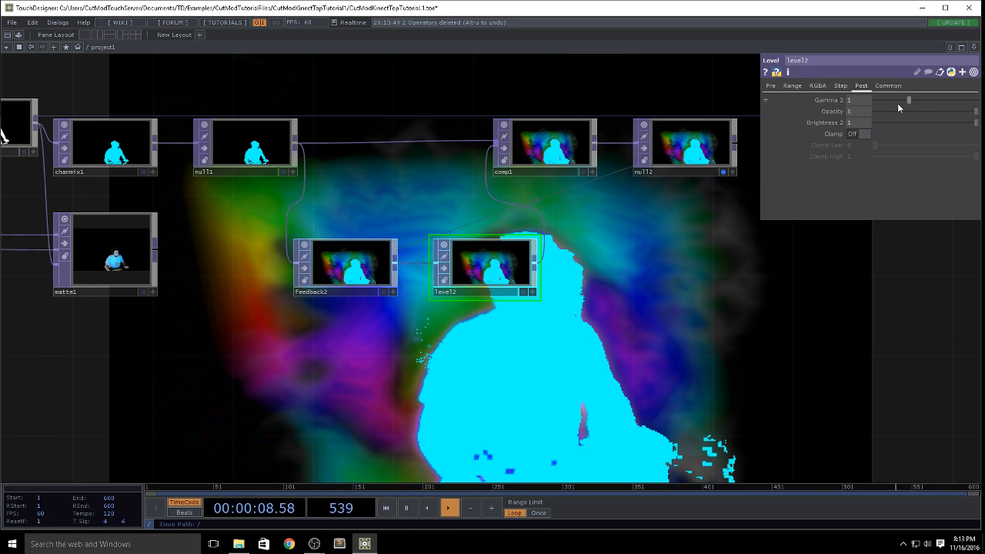
pyautogui.moveTo(972, 113)
pyautogui.mouseDown()
pyautogui.moveTo(918, 122)
pyautogui.moveTo(983, 117)
pyautogui.mouseUp()
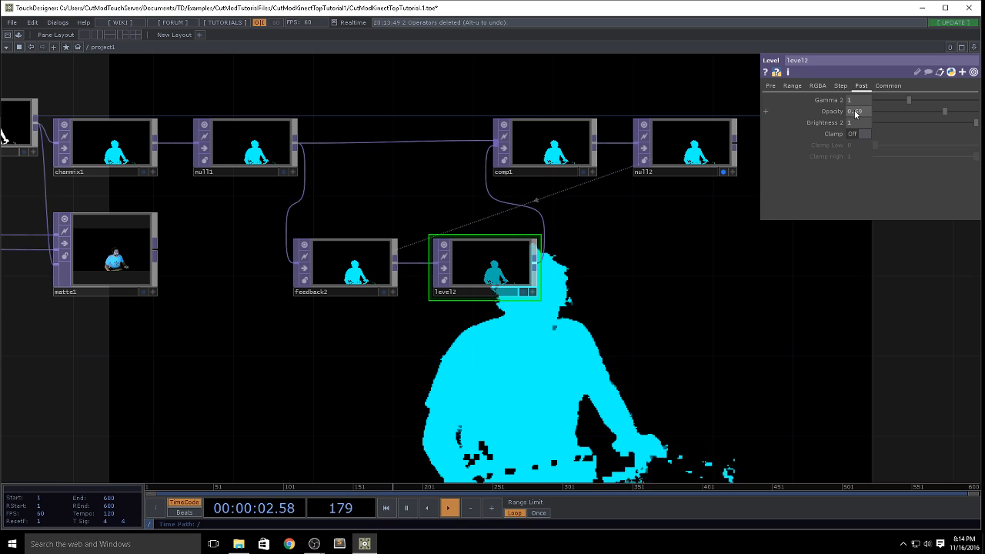
pyautogui.moveTo(853, 110); pyautogui.dragTo(905, 114)
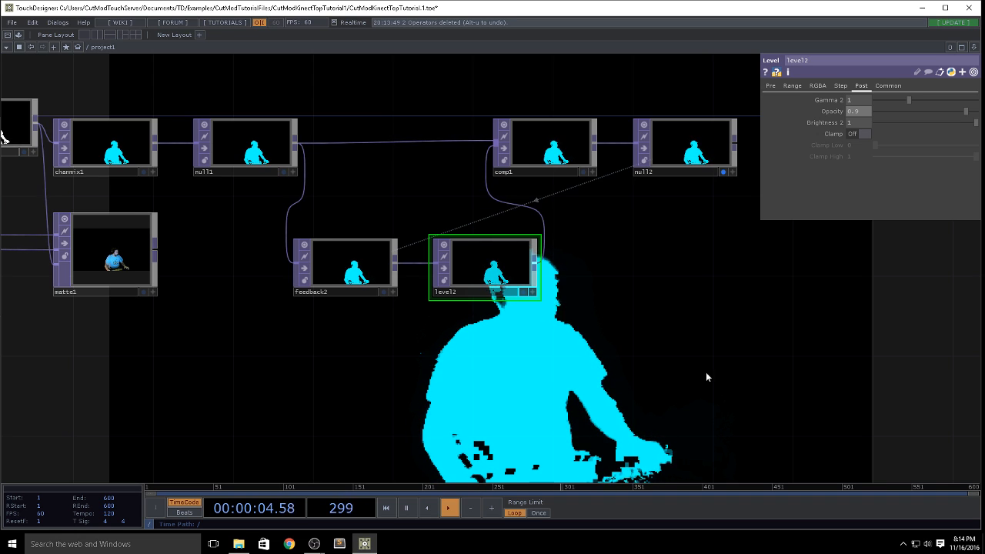
# Step: Spread out the feedback loop by moving comp1 and null2 away from null1 and repositioning feedback2 and level2 between null1 and comp1
pyautogui.moveTo(690, 202); pyautogui.dragTo(538, 199)
pyautogui.moveTo(695, 184); pyautogui.dragTo(393, 136, button='right')
pyautogui.moveTo(391, 135); pyautogui.dragTo(592, 134)
pyautogui.moveTo(499, 292); pyautogui.dragTo(199, 269, button='right')
pyautogui.moveTo(199, 269); pyautogui.dragTo(278, 270)
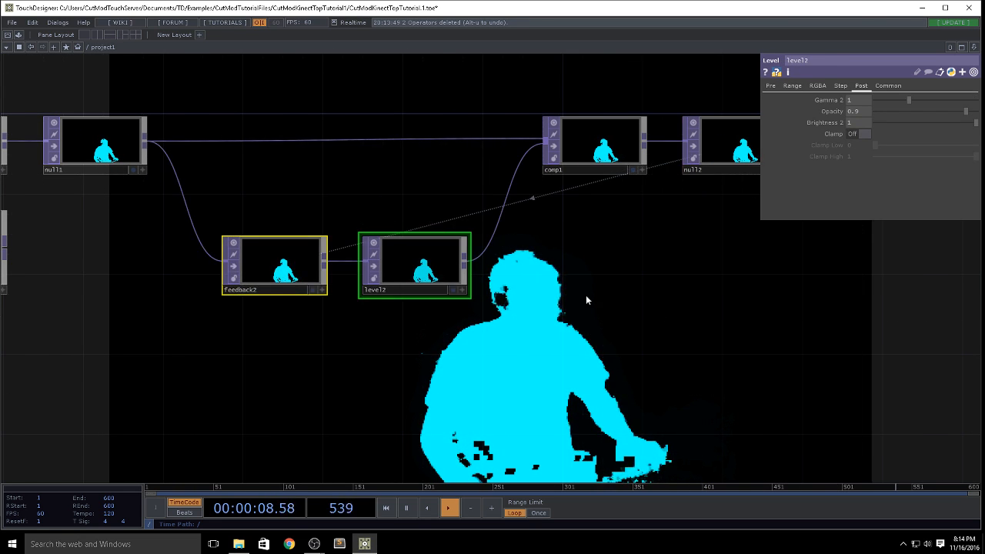
# Step: Set the first value in chanmix1's Red row to 1
pyautogui.moveTo(559, 320); pyautogui.dragTo(427, 321)
pyautogui.scroll(-5, 525, 320)
pyautogui.moveTo(581, 300); pyautogui.dragTo(655, 241)
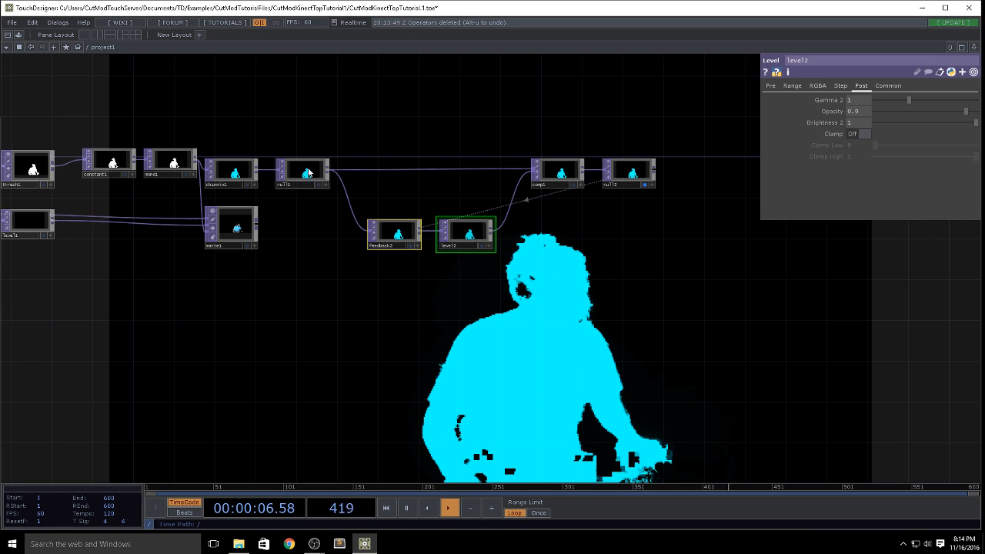
pyautogui.scroll(8, 331, 179)
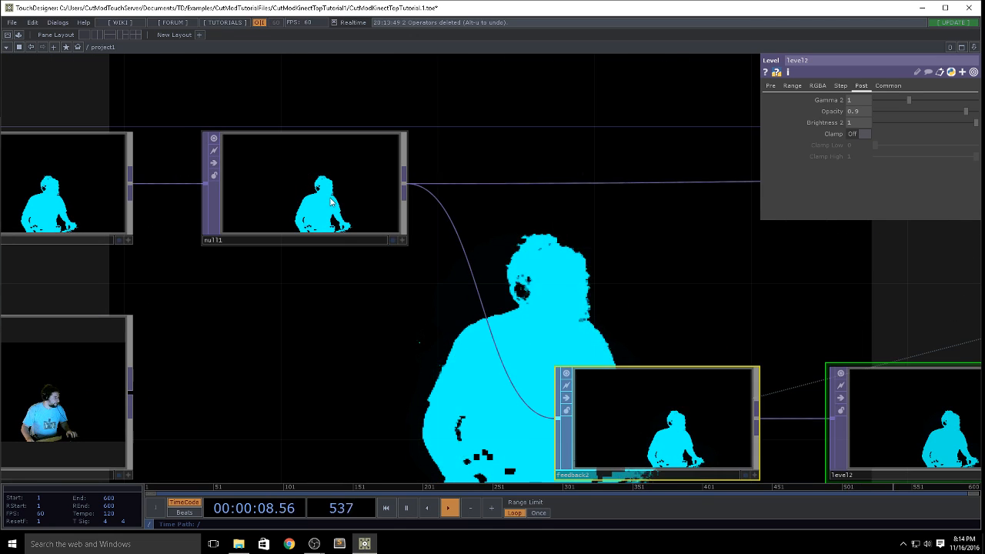
pyautogui.moveTo(947, 417); pyautogui.dragTo(480, 410)
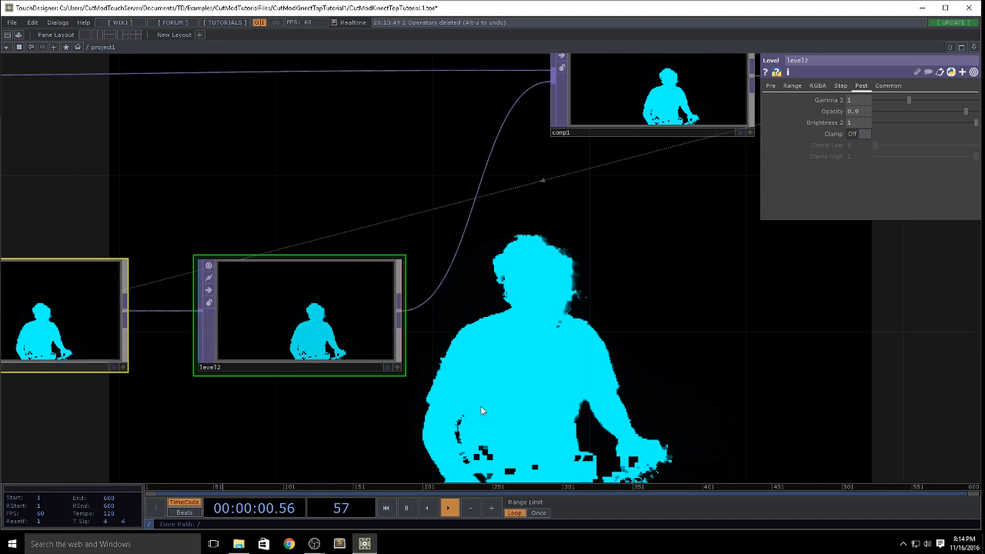
pyautogui.scroll(-6, 480, 405)
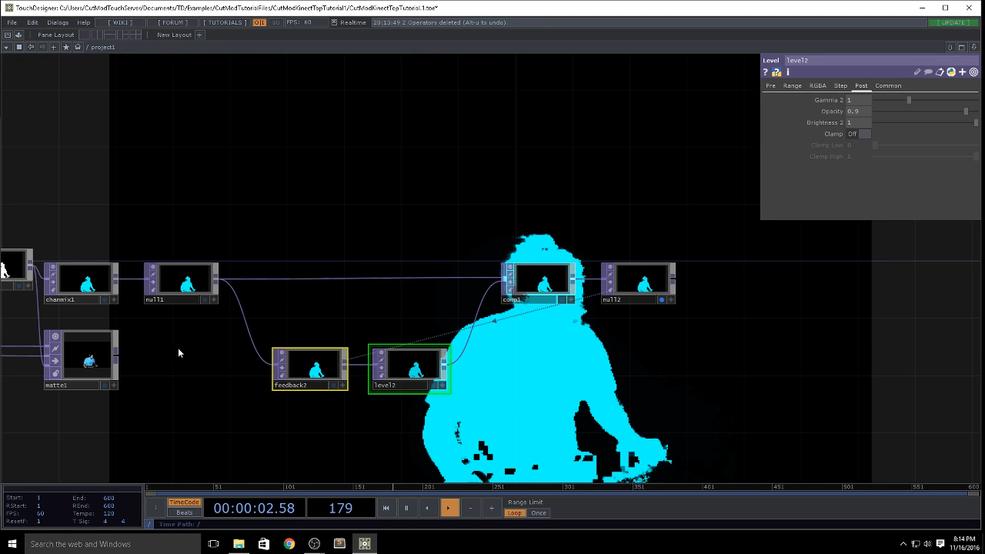
pyautogui.moveTo(180, 351); pyautogui.dragTo(276, 287)
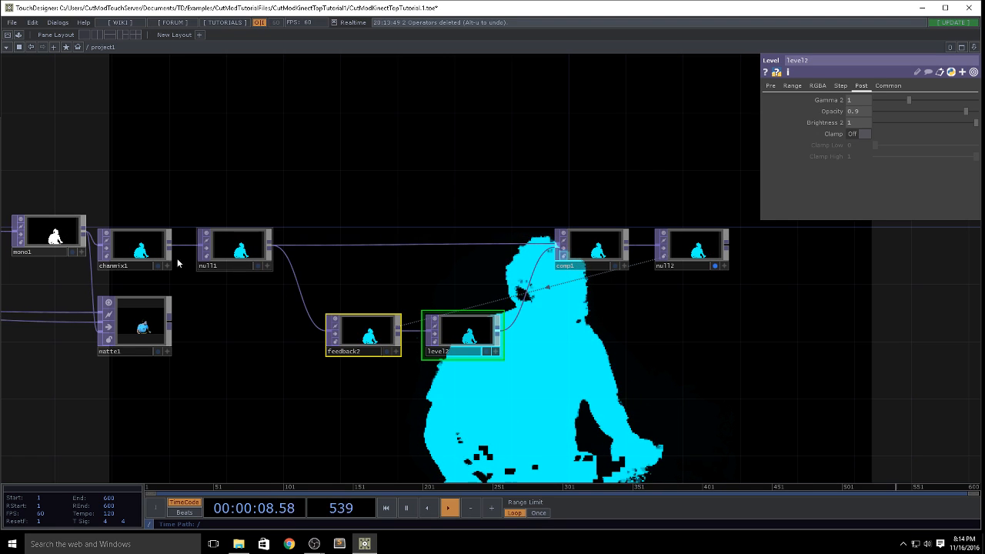
pyautogui.click(131, 250)
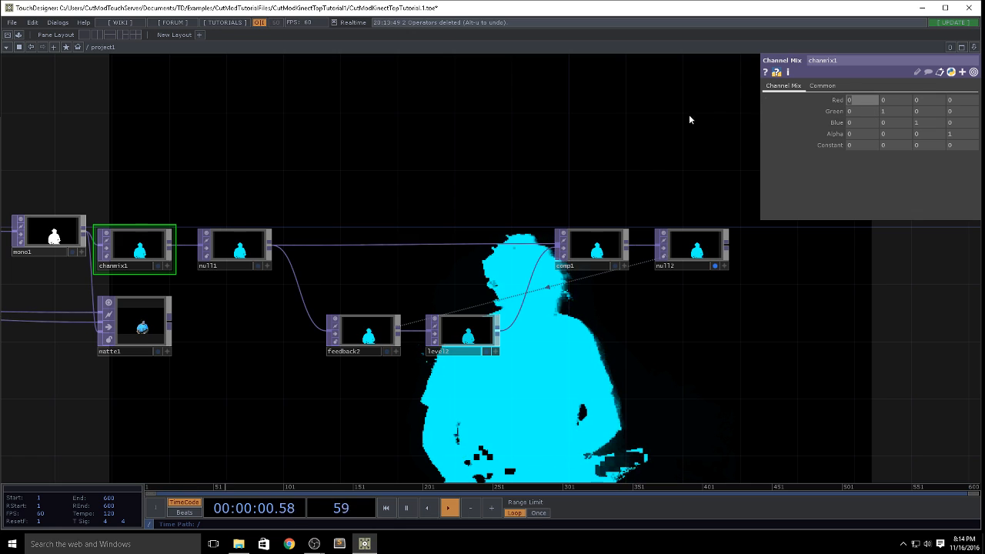
pyautogui.write('1')
pyautogui.press('Return')
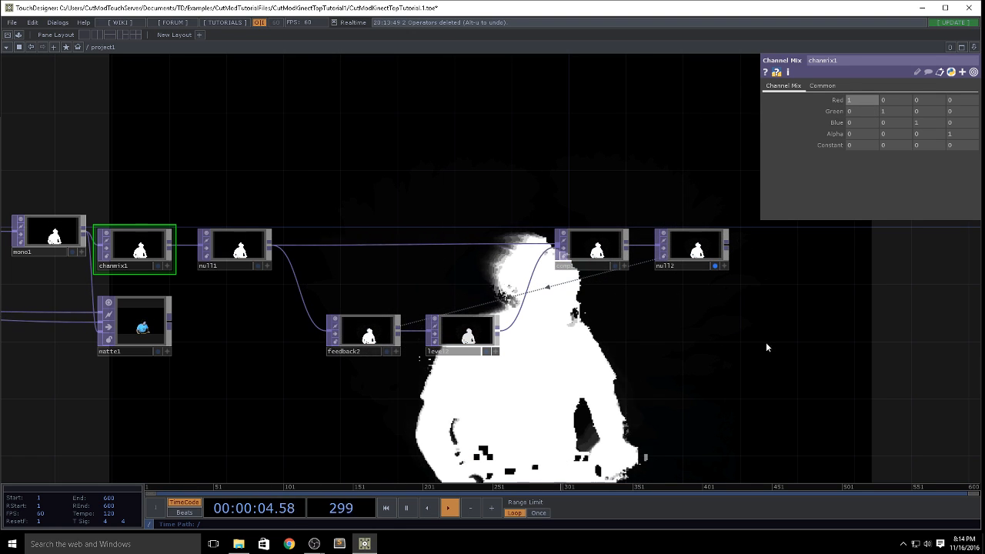
# Step: Insert a Blur TOP between level2 and comp1 in the feedback loop
pyautogui.rightClick(496, 339)
pyautogui.write('b')
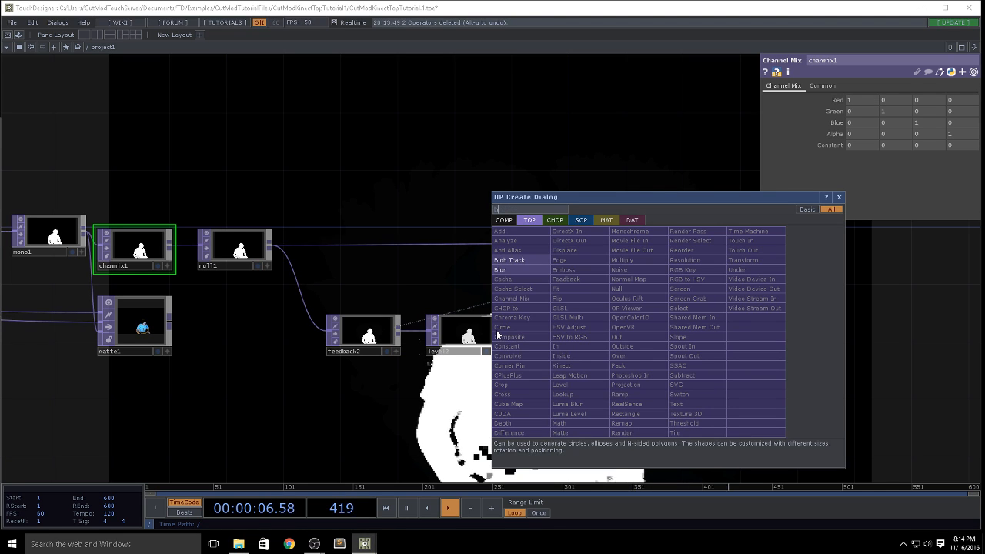
pyautogui.write('l')
pyautogui.click(508, 269)
pyautogui.click(547, 335)
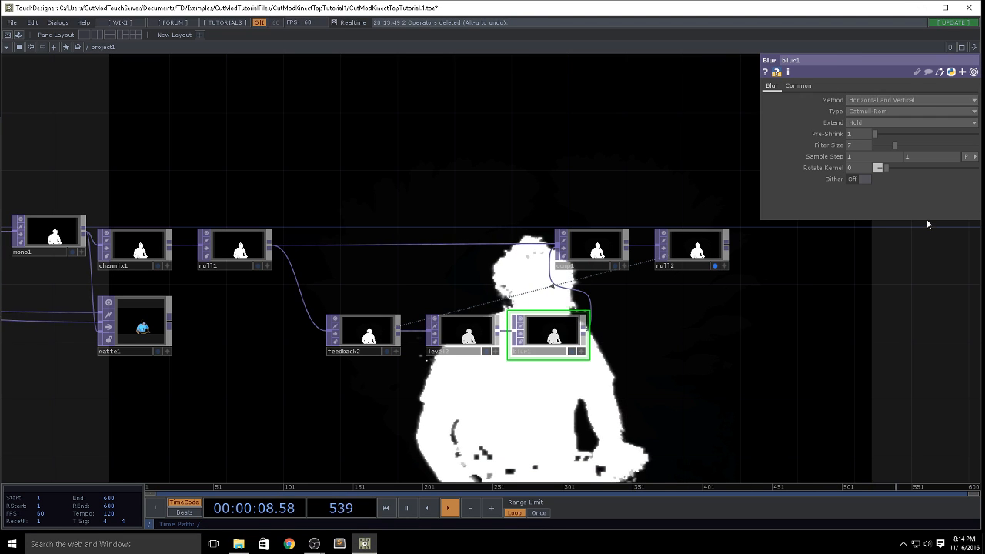
# Step: Set blur1's Pre-Shrink to 3 and its Filter Size to 3
pyautogui.write('3')
pyautogui.click(853, 146)
pyautogui.write('3')
pyautogui.press('Return')
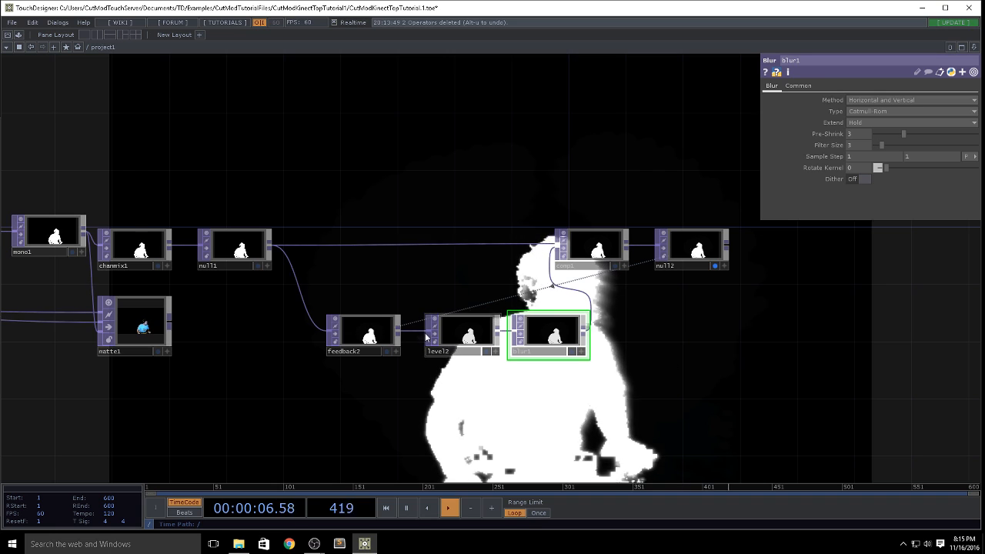
# Step: Set level2's pre Black Level to .01 and its post Opacity to 0.99
pyautogui.click(456, 335)
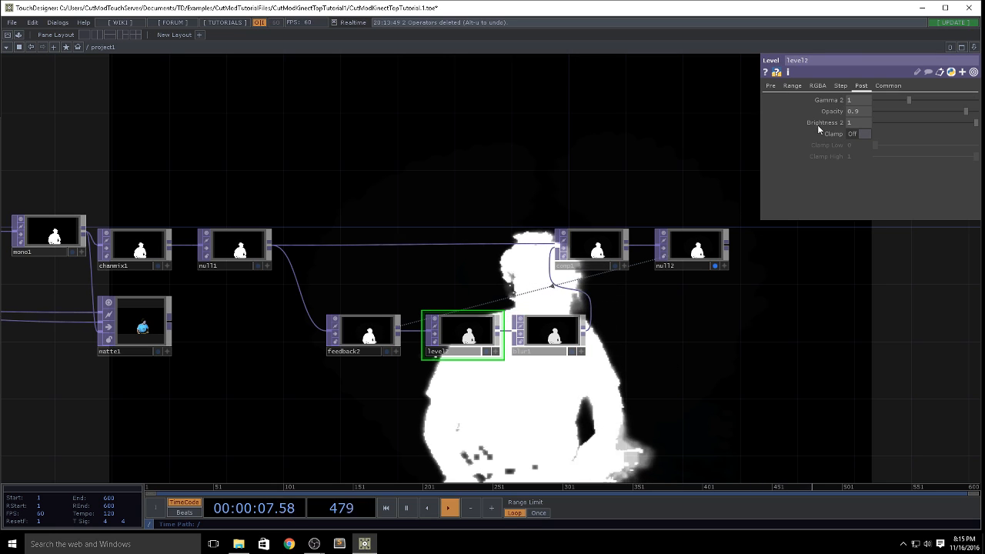
pyautogui.click(771, 85)
pyautogui.write('.01')
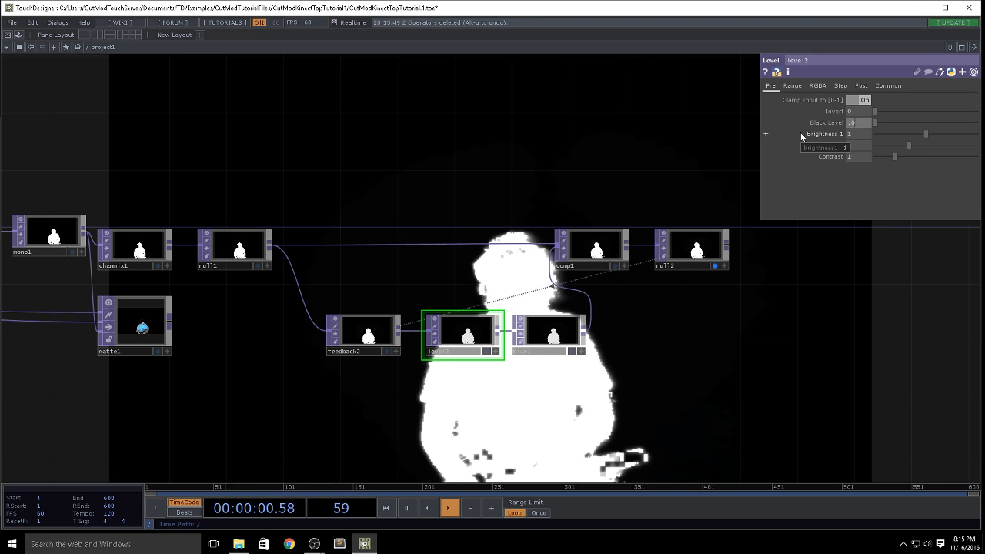
pyautogui.press('Return')
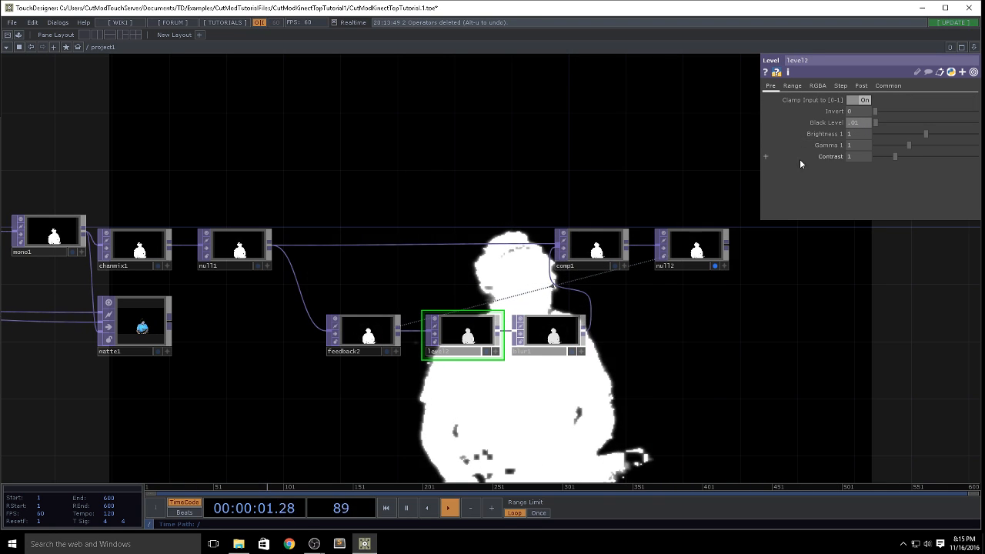
pyautogui.click(861, 86)
pyautogui.write('99')
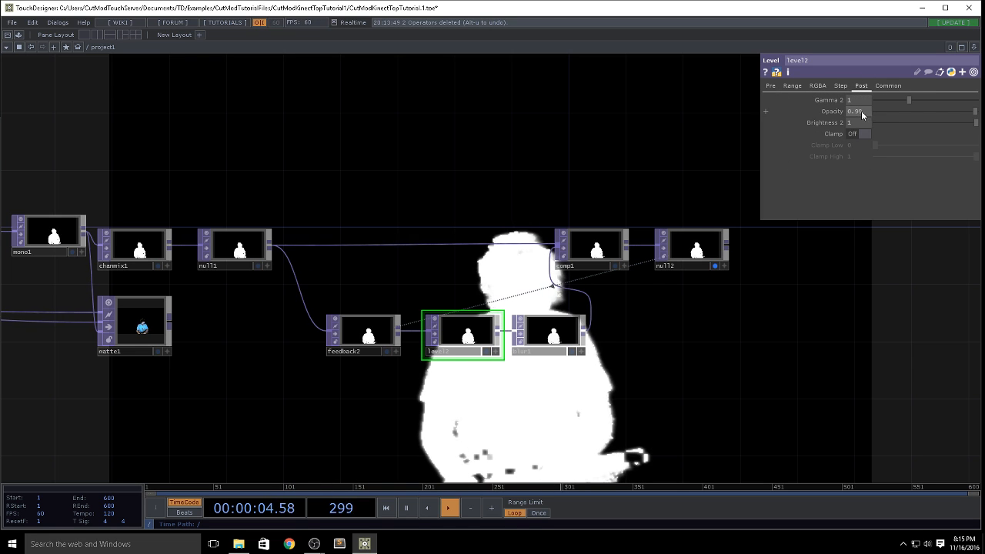
pyautogui.press('Return')
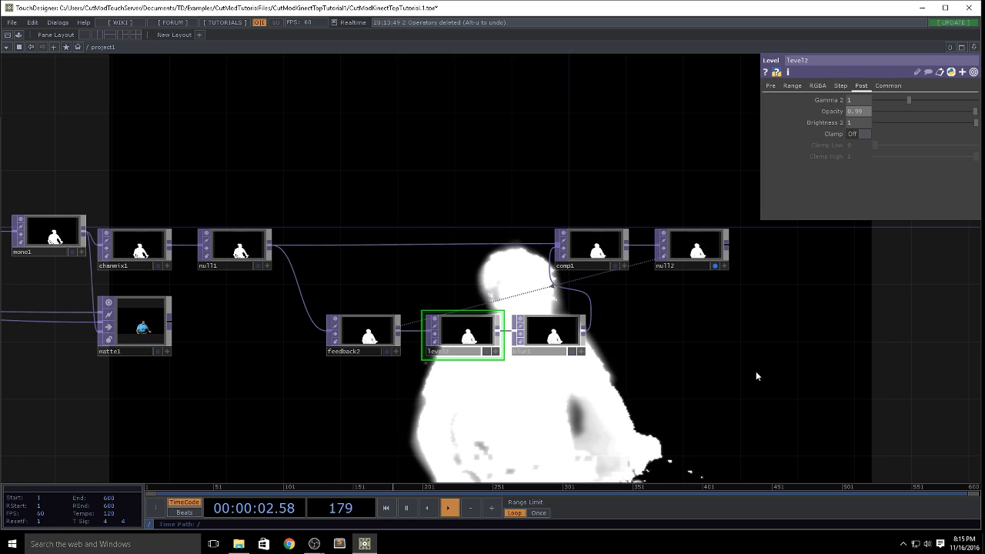
# Step: Examine the feedback trail and check the operator information of null2 at the end of the loop
pyautogui.moveTo(756, 375); pyautogui.dragTo(627, 355)
pyautogui.scroll(-3, 477, 294)
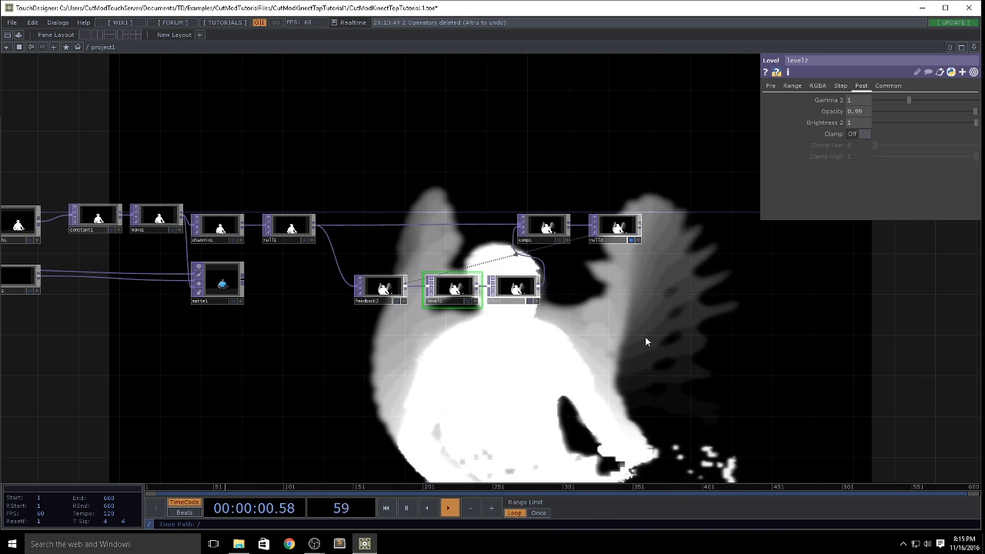
pyautogui.moveTo(671, 240); pyautogui.dragTo(539, 208)
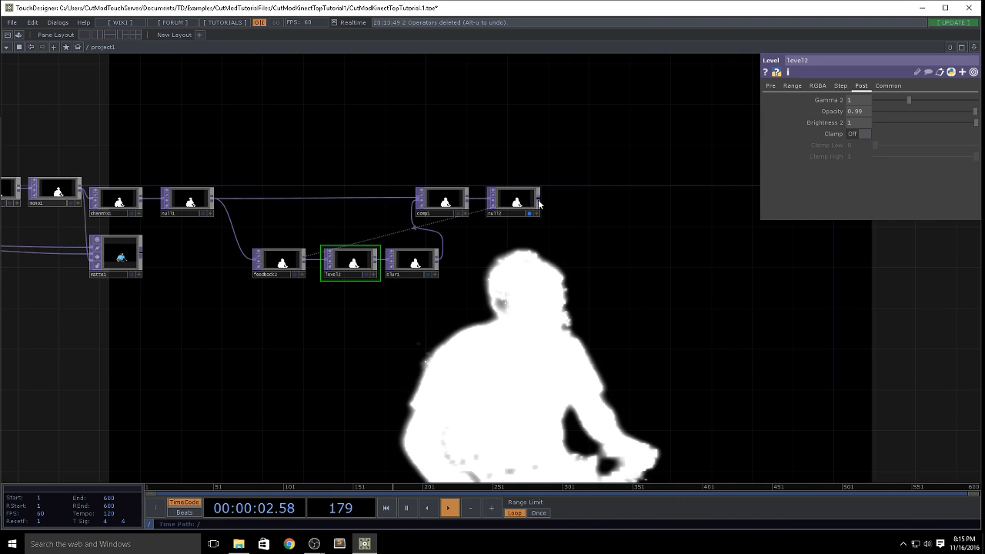
pyautogui.scroll(3, 554, 205)
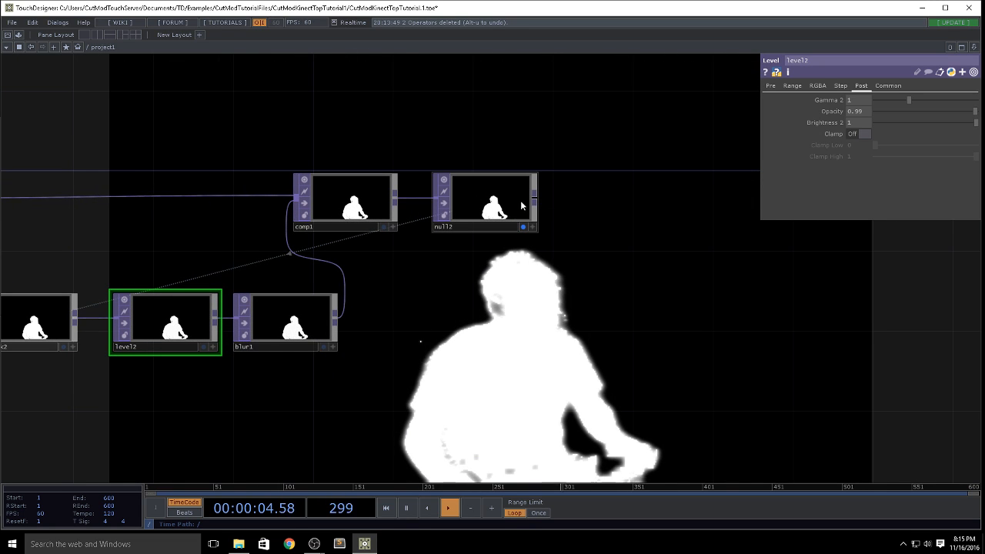
pyautogui.scroll(-3, 521, 206)
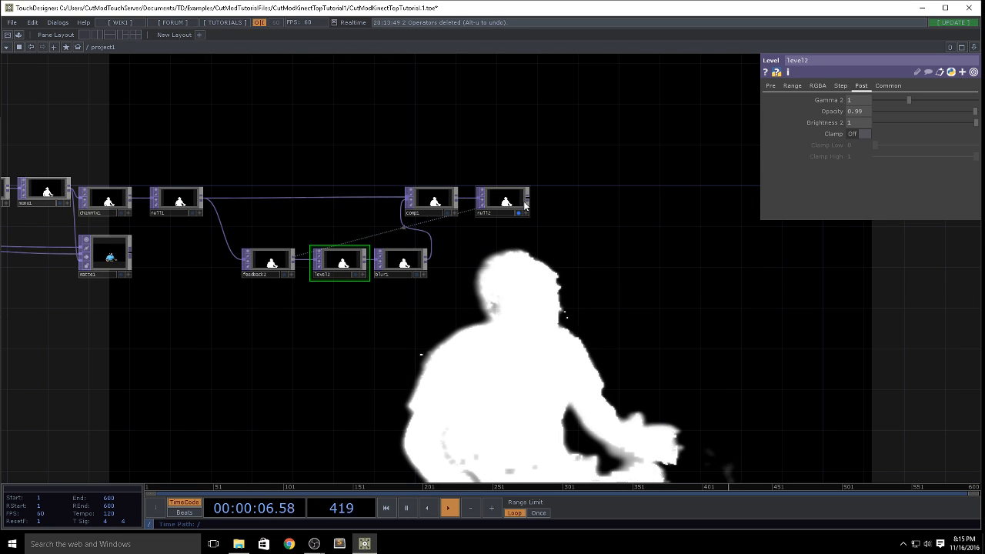
pyautogui.scroll(3, 524, 206)
pyautogui.press('Tab')
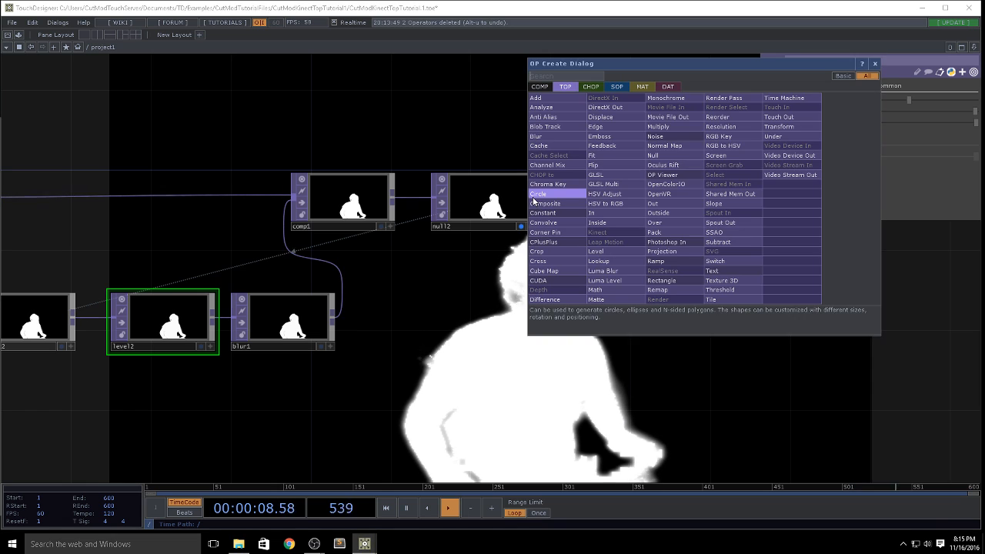
pyautogui.click(506, 131)
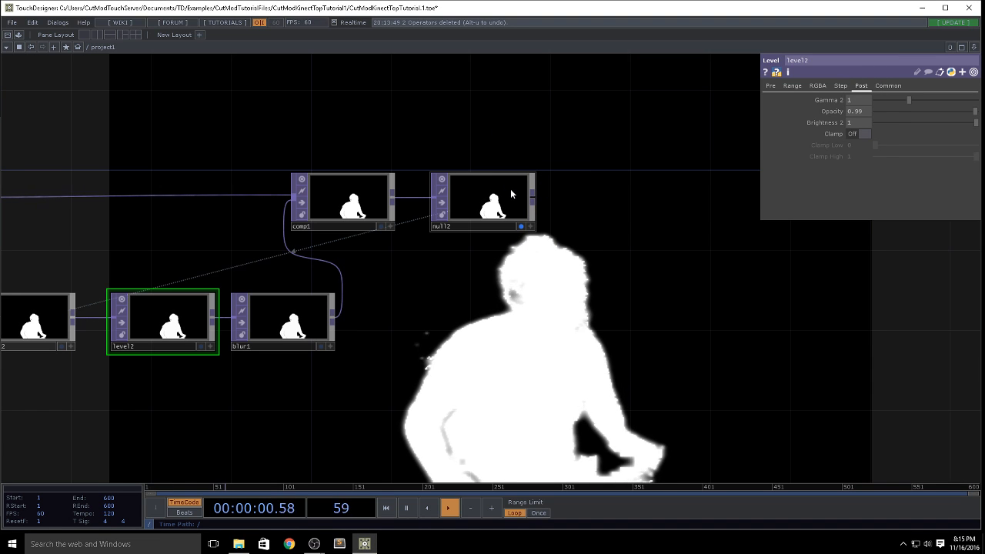
pyautogui.middleClick(511, 193)
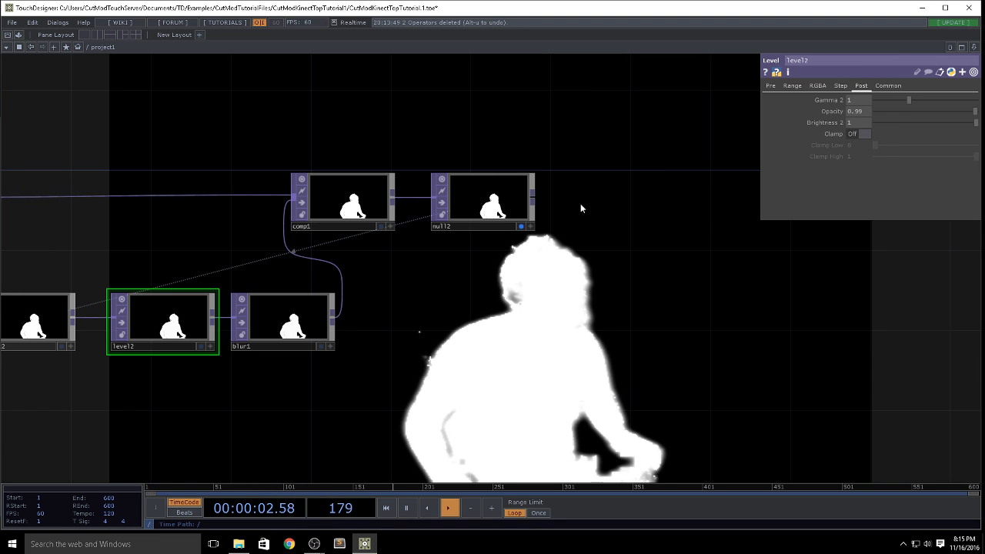
# Step: Add a Resolution TOP after null2 and set its Output Resolution to Eighth
pyautogui.rightClick(533, 199)
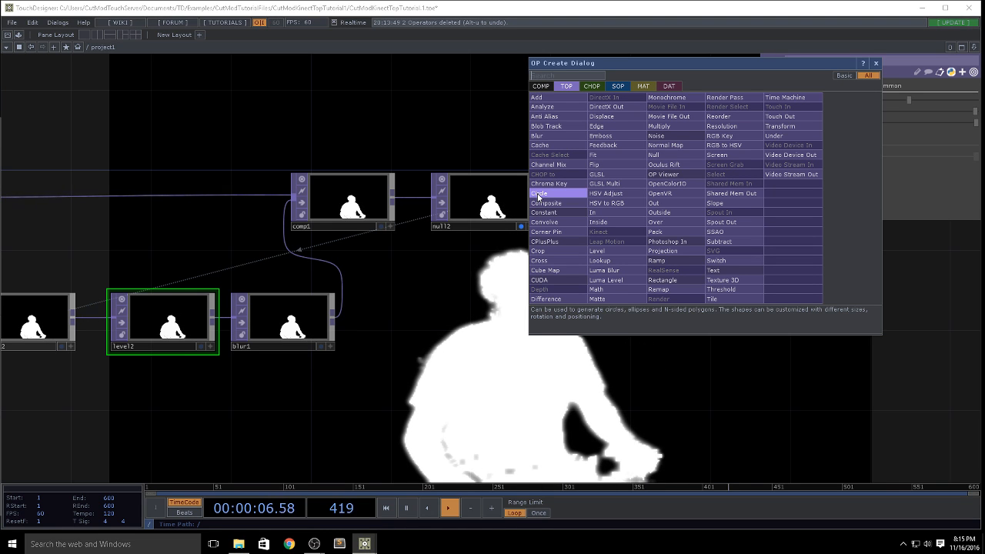
pyautogui.click(738, 126)
pyautogui.click(626, 202)
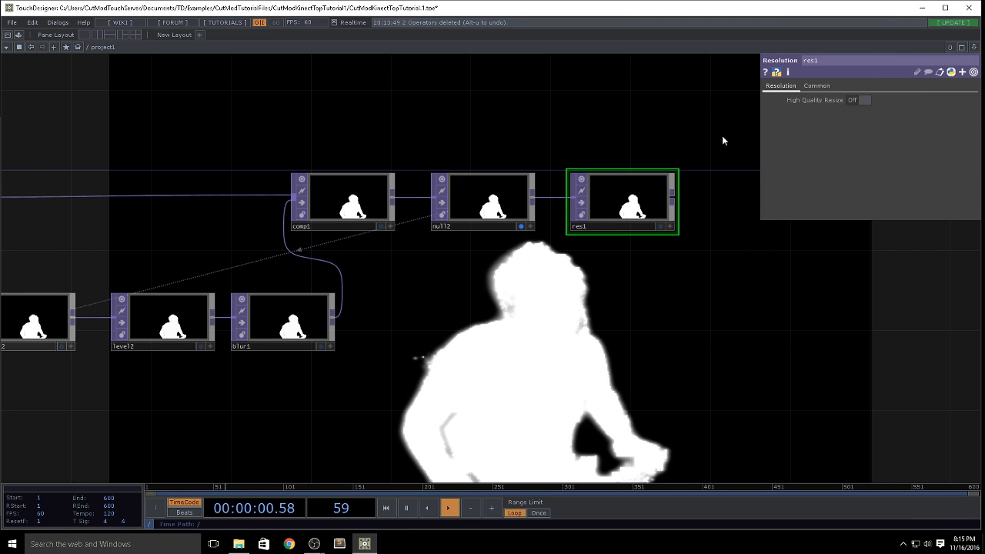
pyautogui.click(818, 86)
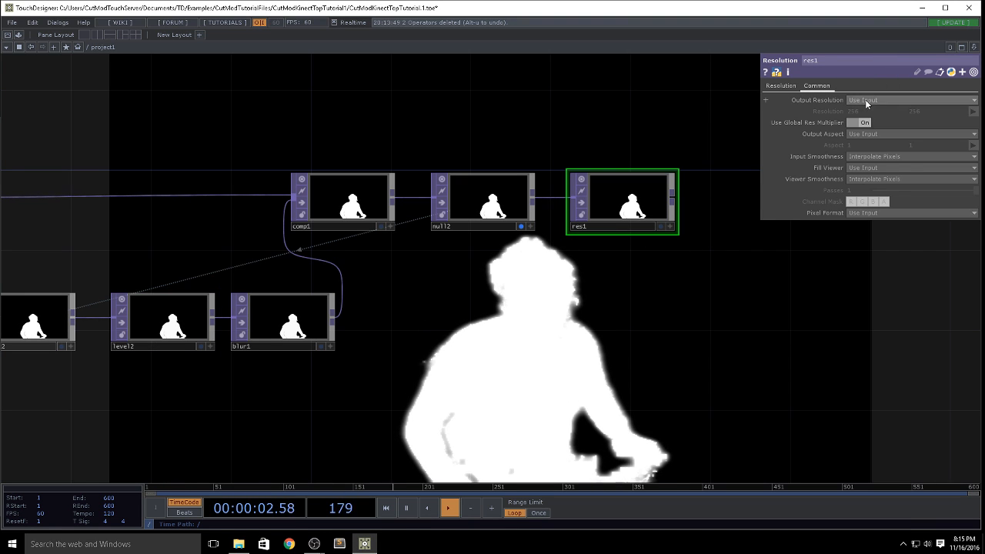
pyautogui.click(864, 101)
pyautogui.click(869, 128)
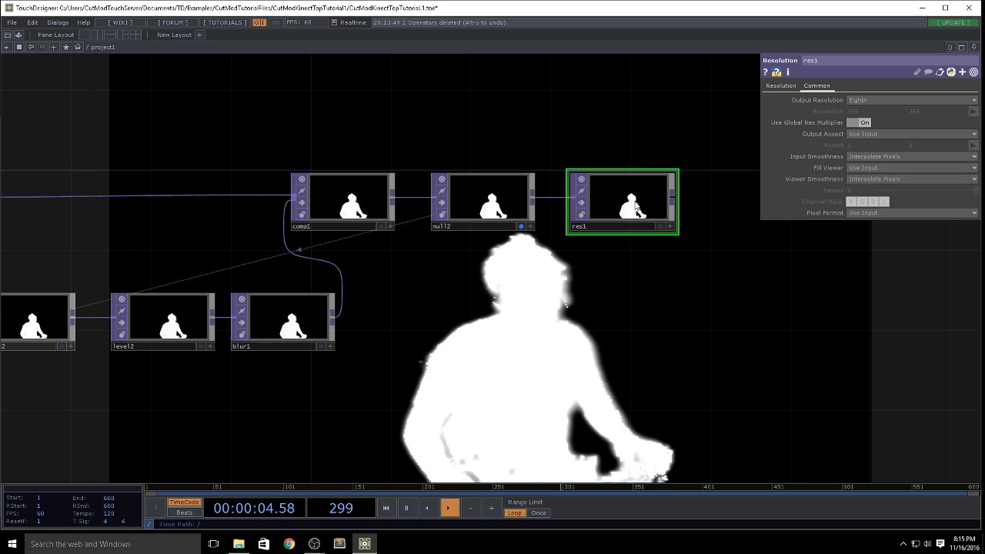
# Step: Duplicate res1, wire the copy to res1's output and place it in line after res1
pyautogui.hotkey('ctrl', 'c')
pyautogui.hotkey('ctrl', 'v')
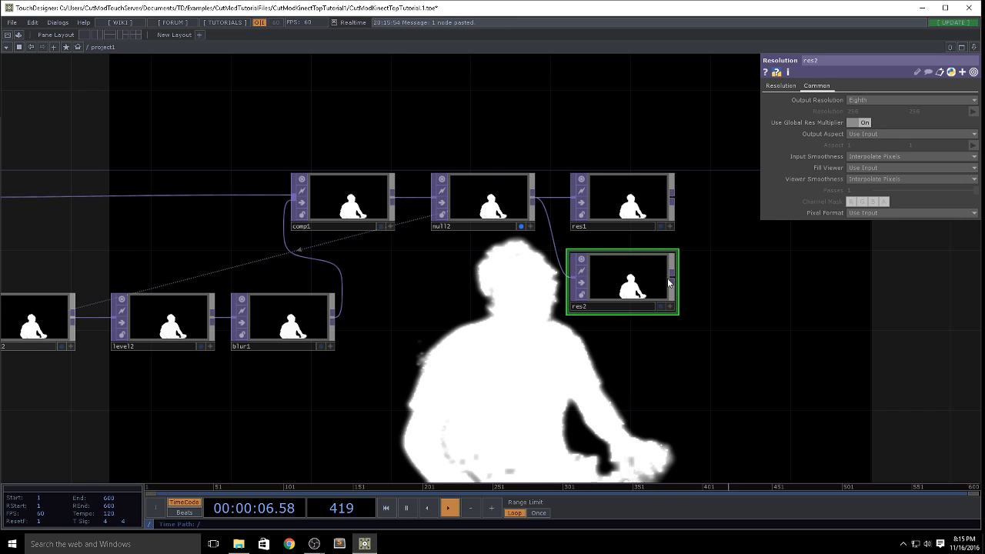
pyautogui.moveTo(565, 305); pyautogui.dragTo(573, 280)
pyautogui.moveTo(601, 273); pyautogui.dragTo(720, 193)
pyautogui.moveTo(723, 252); pyautogui.dragTo(602, 261)
# Step: Set res2's Output Resolution to Quarter and check its operator information for the size
pyautogui.middleClick(632, 214)
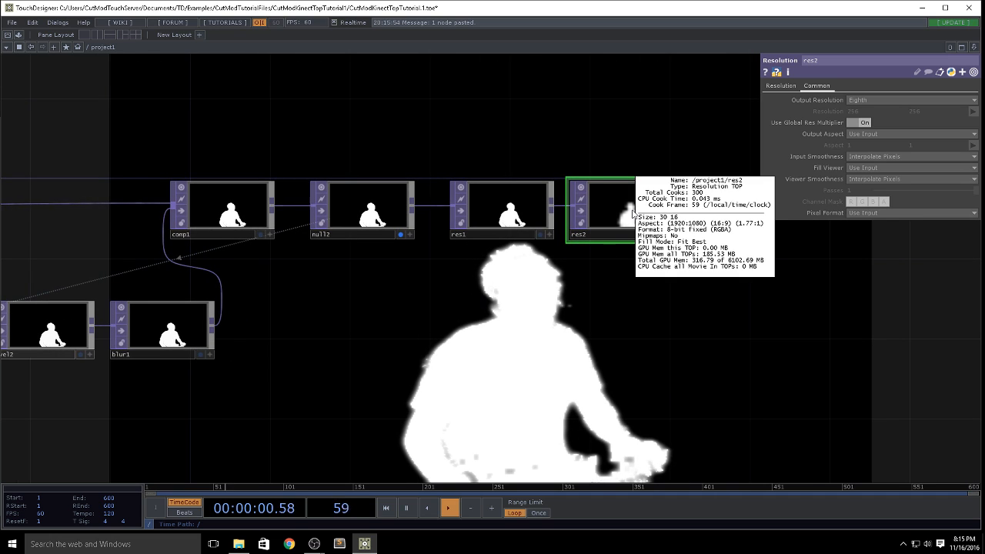
pyautogui.click(856, 100)
pyautogui.click(861, 129)
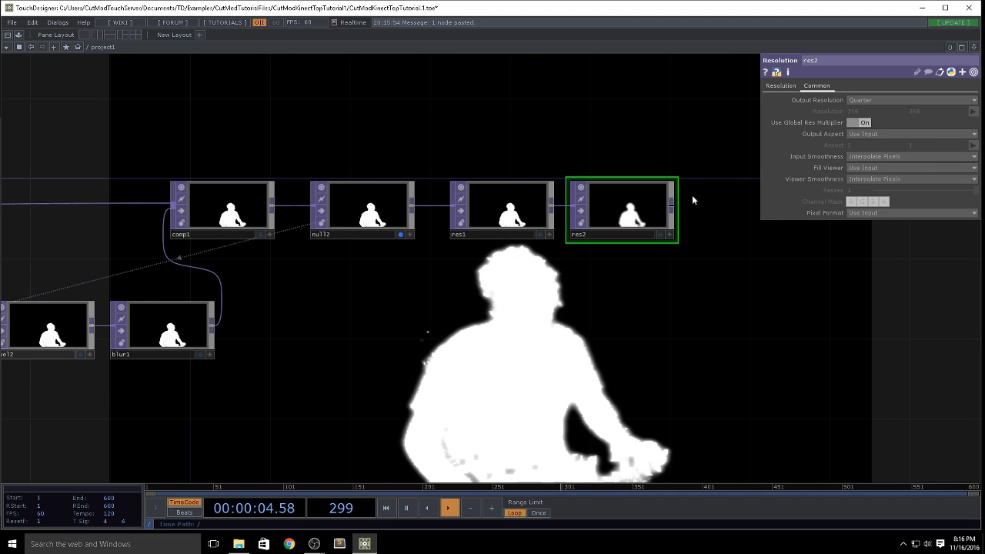
pyautogui.middleClick(651, 212)
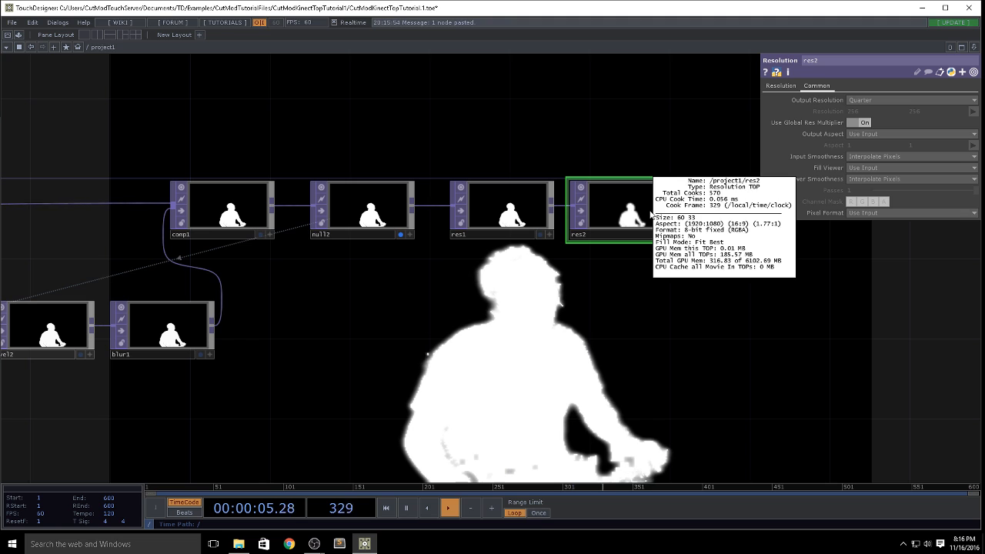
pyautogui.middleClick(634, 207)
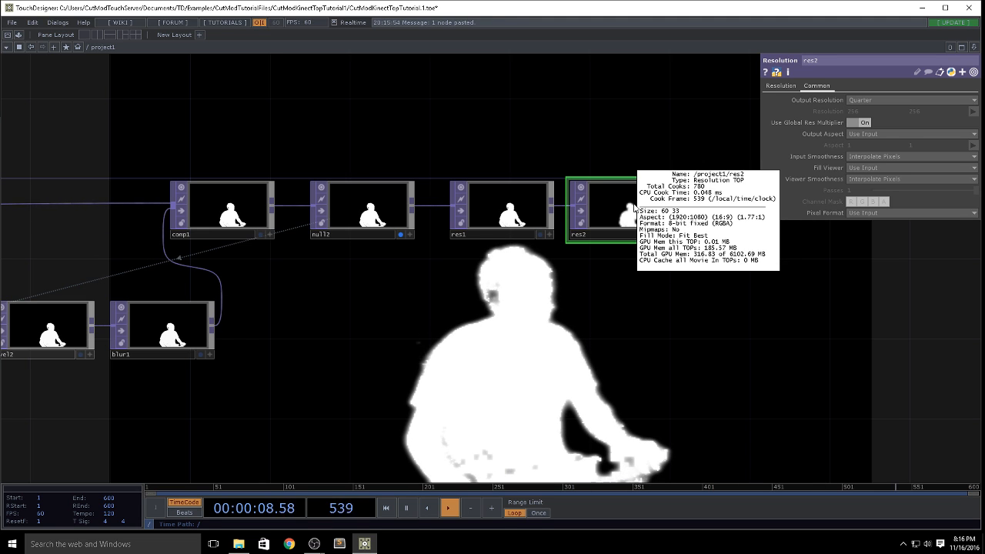
pyautogui.moveTo(693, 369); pyautogui.dragTo(552, 268)
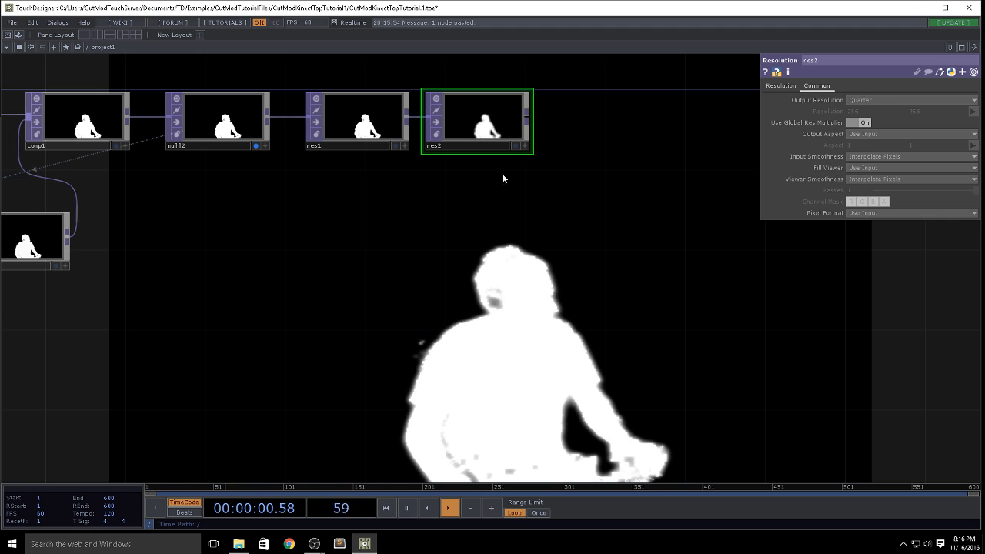
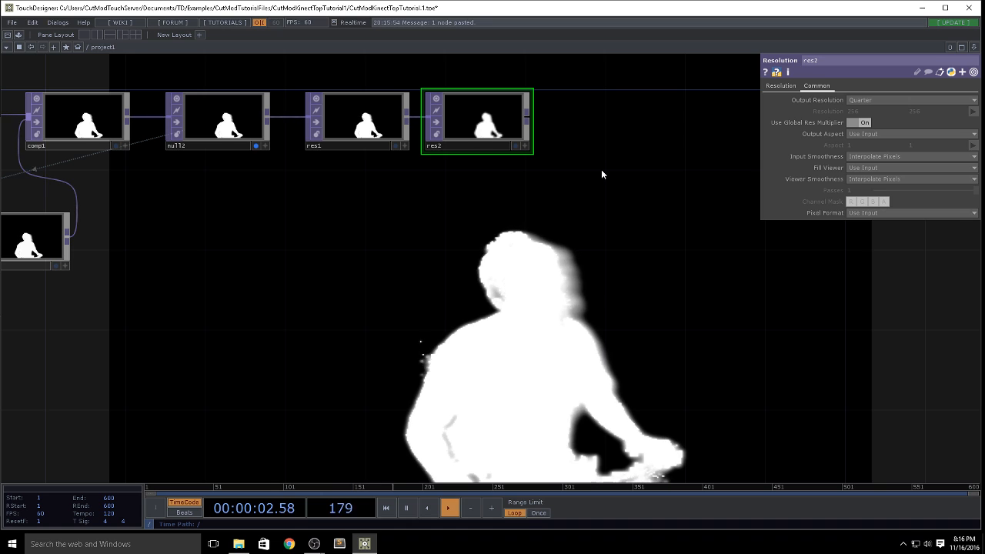
# Step: Add a Null TOP after res2 and place it in line with the chain
pyautogui.moveTo(614, 154); pyautogui.dragTo(626, 156)
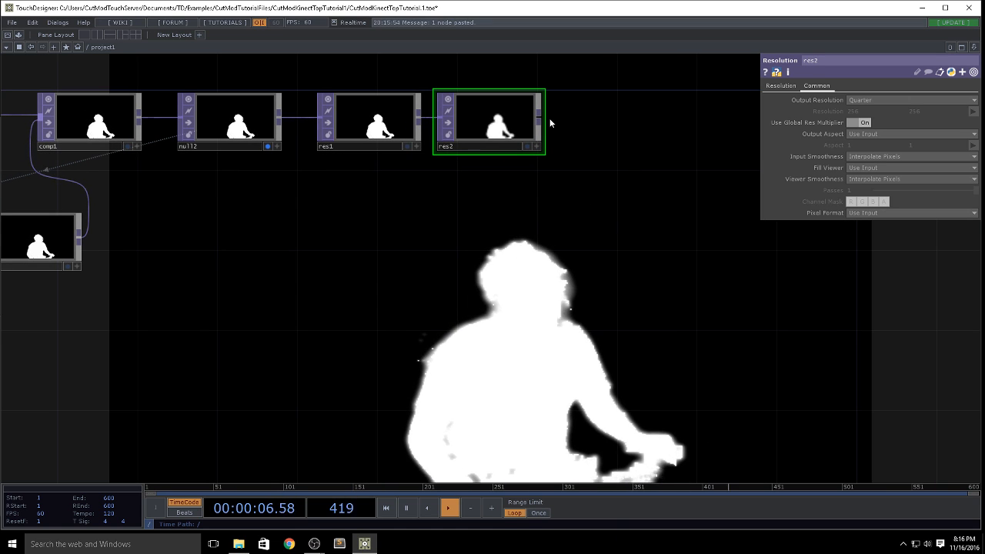
pyautogui.scroll(-2, 551, 123)
pyautogui.scroll(-2, 551, 123)
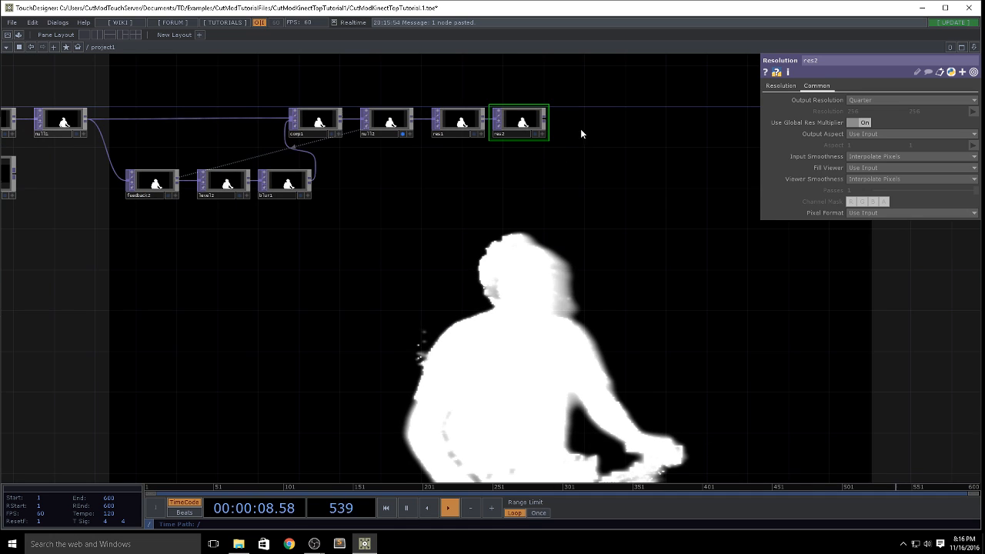
pyautogui.scroll(2, 563, 124)
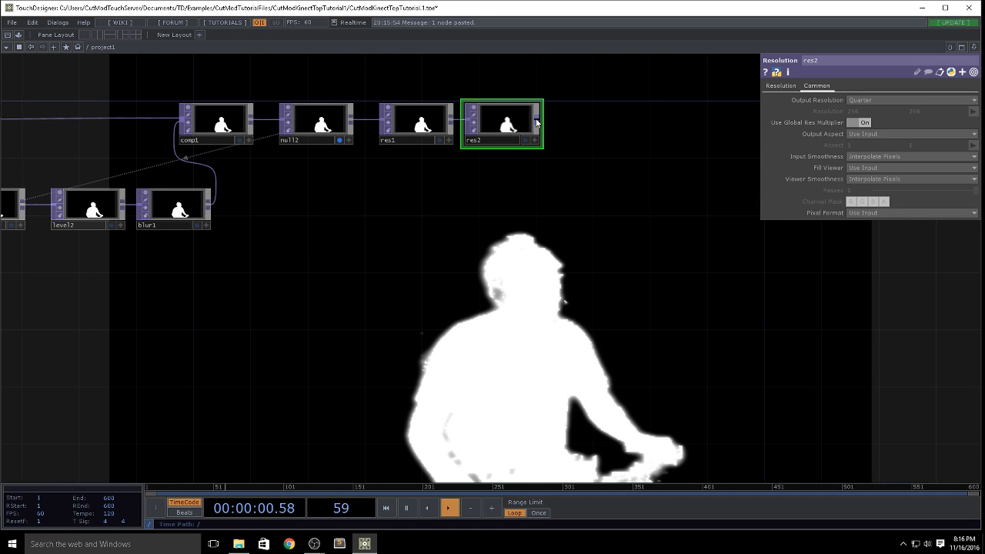
pyautogui.rightClick(539, 120)
pyautogui.write('nu')
pyautogui.click(655, 98)
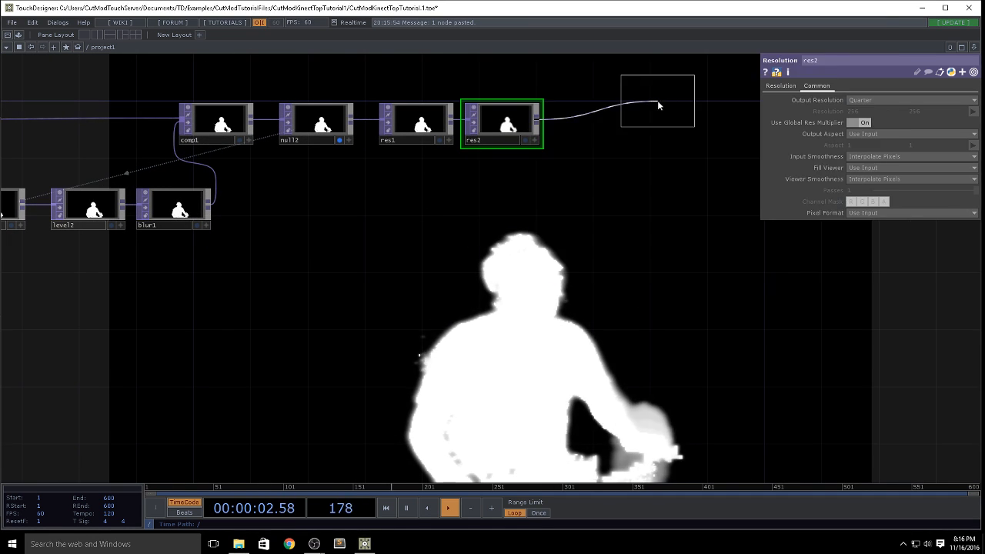
pyautogui.click(599, 123)
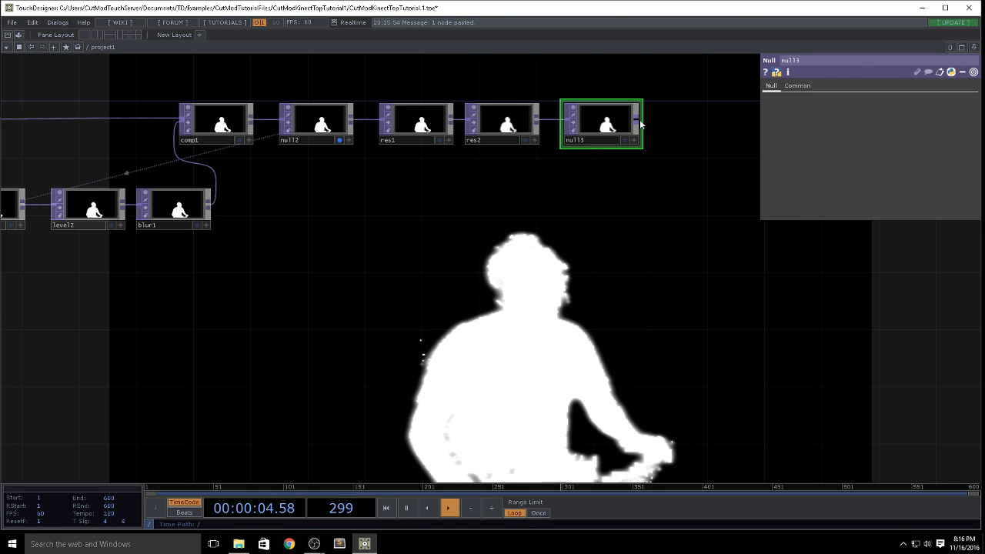
# Step: Add a TOP to CHOP from null3's output and place it beside null3
pyautogui.rightClick(638, 122)
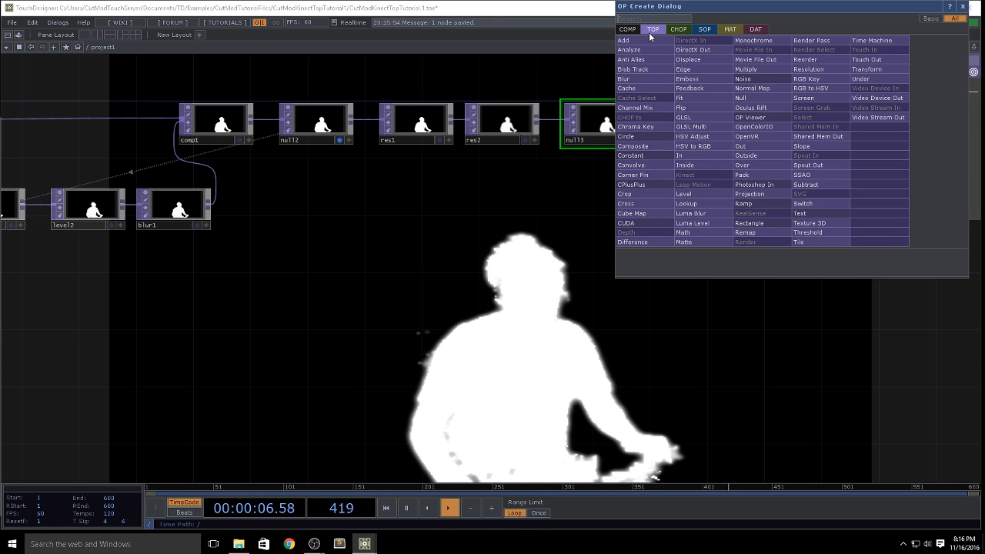
pyautogui.click(678, 30)
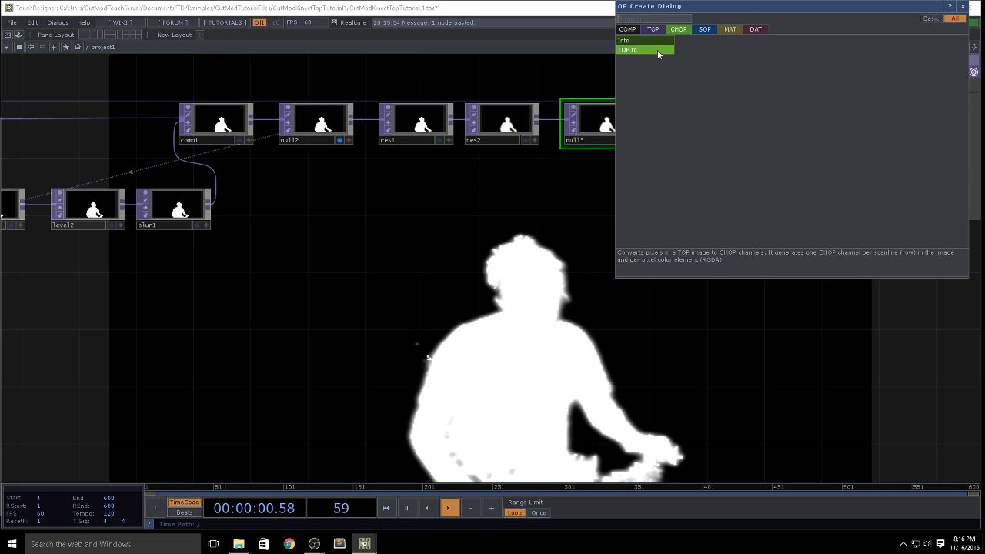
pyautogui.click(657, 50)
pyautogui.click(726, 121)
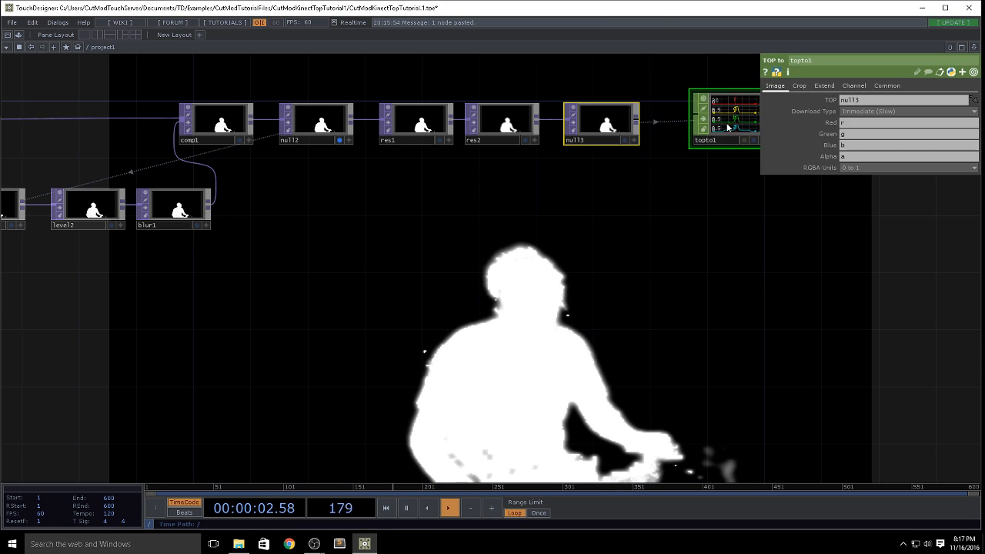
# Step: Set topto1's Download Type to Next frame (Fast) and its Crop to Full Image
pyautogui.moveTo(613, 269); pyautogui.dragTo(384, 348)
pyautogui.scroll(5, 493, 246)
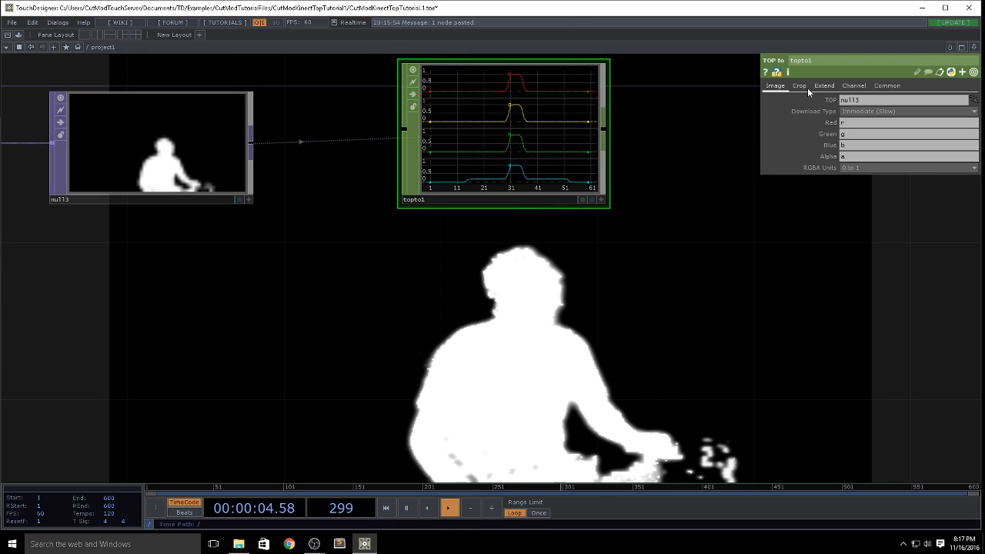
pyautogui.click(869, 110)
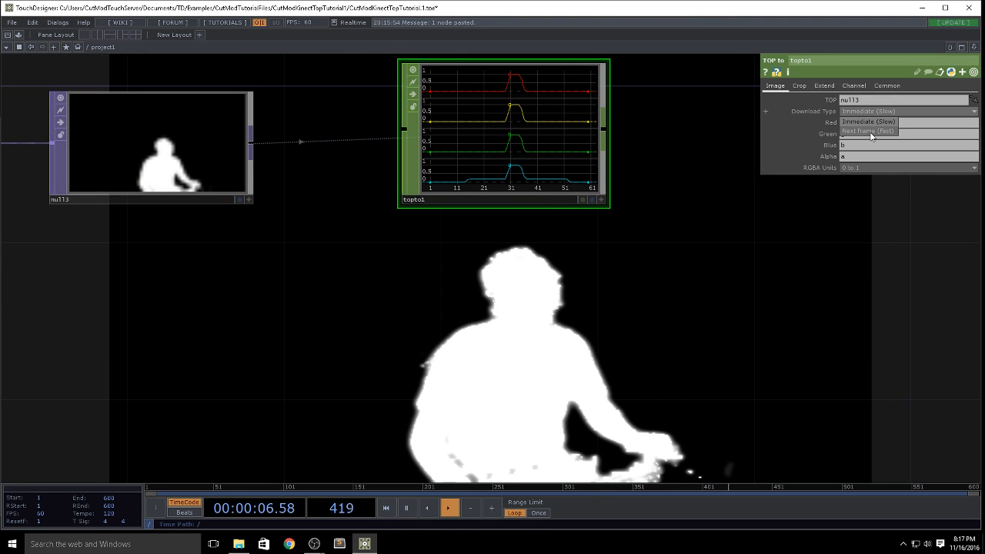
pyautogui.click(871, 132)
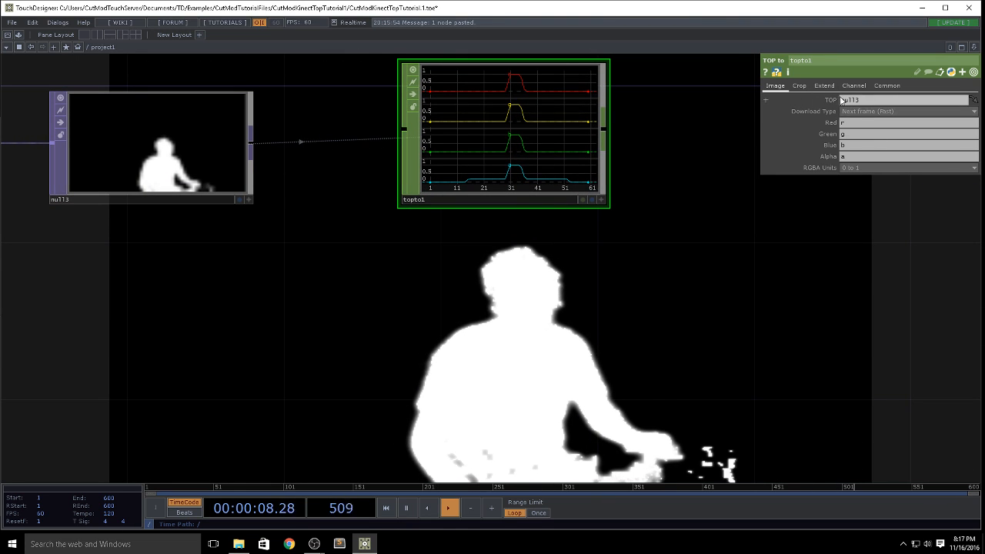
pyautogui.click(799, 85)
pyautogui.click(864, 102)
pyautogui.click(861, 146)
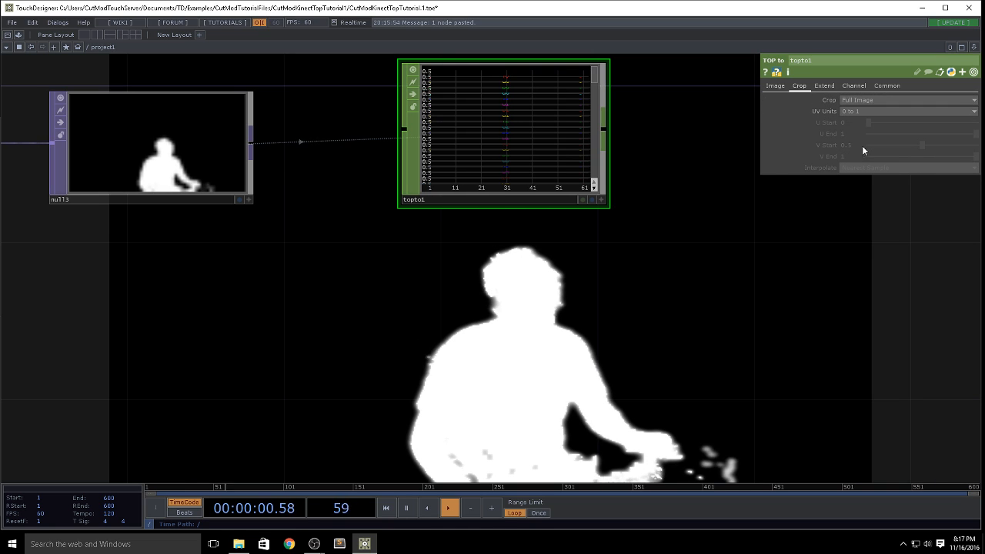
pyautogui.moveTo(665, 252); pyautogui.dragTo(612, 336)
pyautogui.scroll(5, 493, 202)
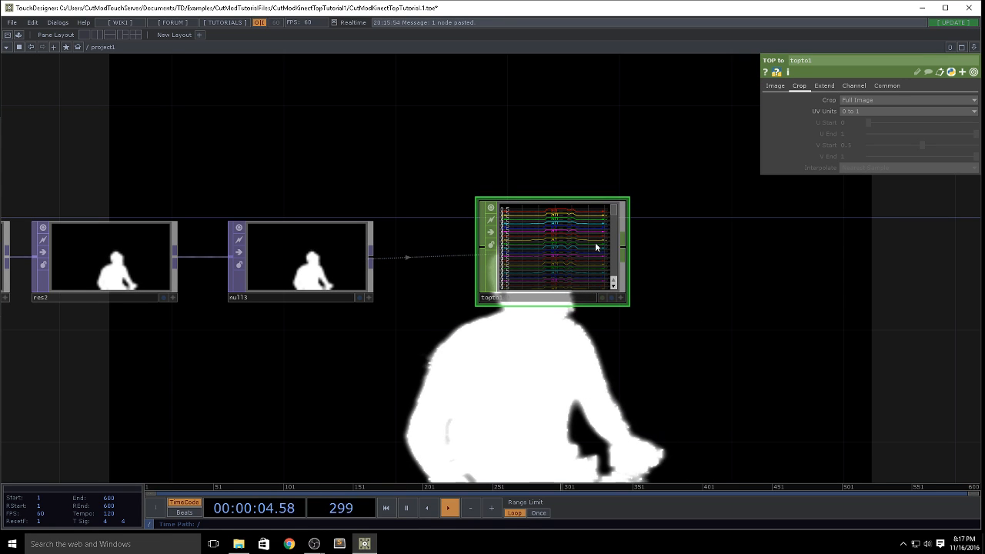
# Step: Name topto1's Red channel luma and clear the Green, Blue and Alpha channel names
pyautogui.click(775, 86)
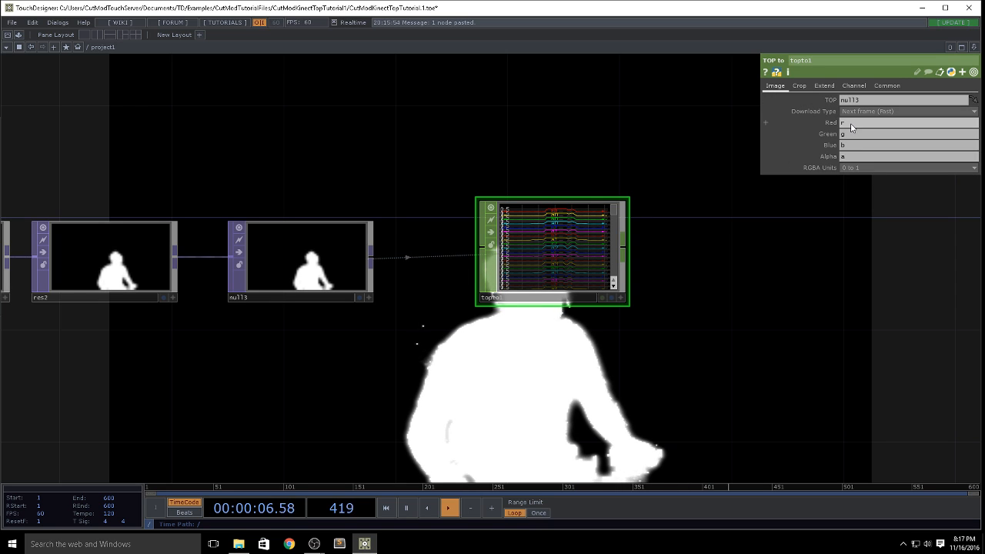
pyautogui.moveTo(851, 125); pyautogui.dragTo(750, 129)
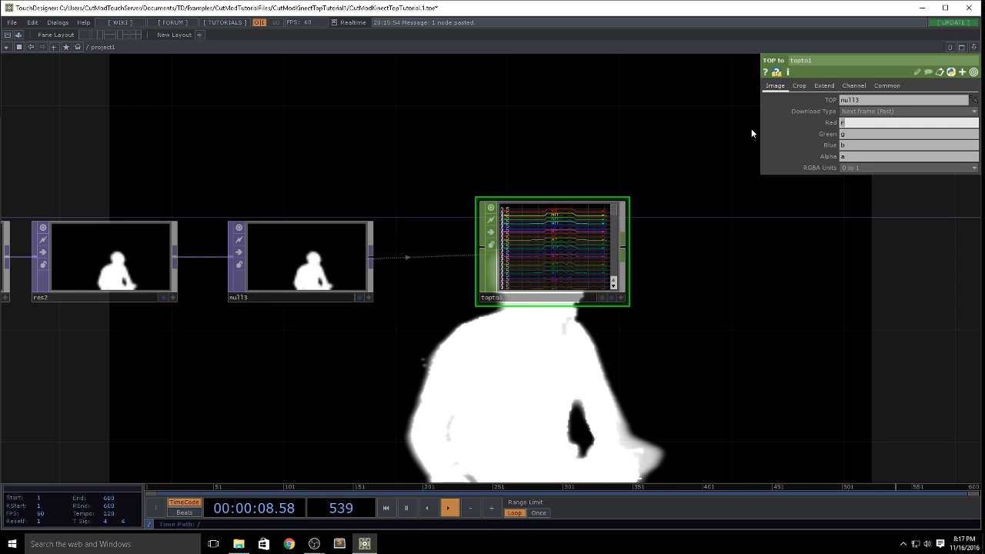
pyautogui.write('luma')
pyautogui.click(856, 136)
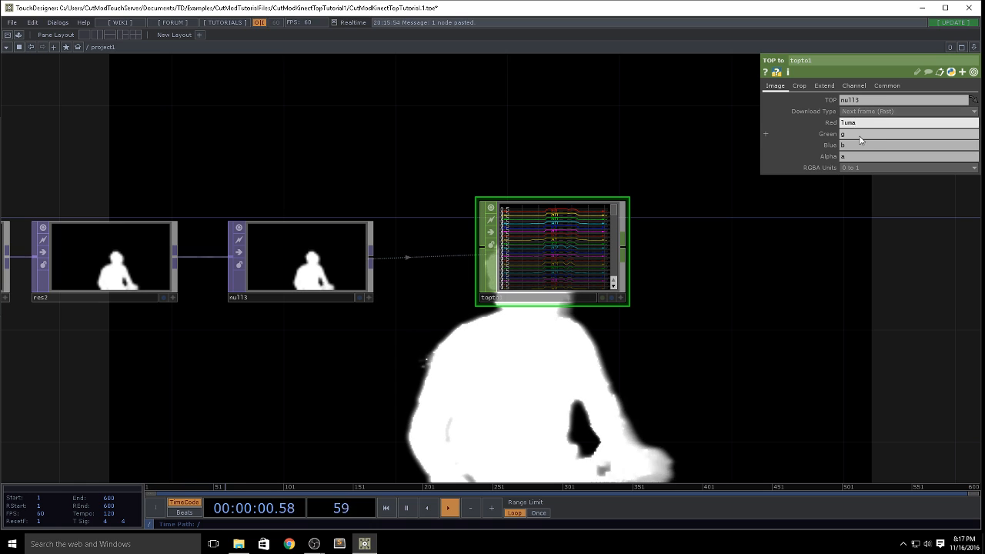
pyautogui.press('BackSpace')
pyautogui.click(859, 146)
pyautogui.press('BackSpace')
pyautogui.click(858, 159)
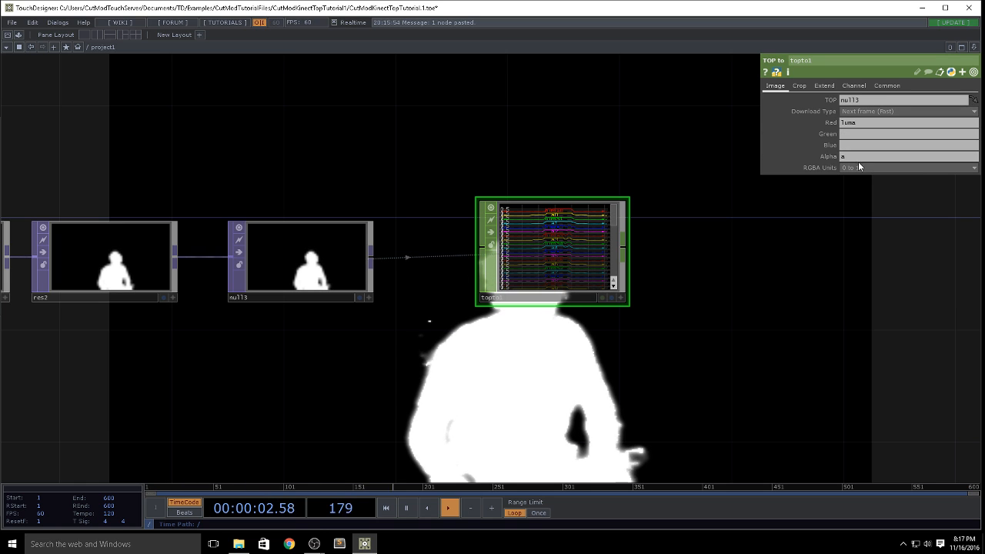
pyautogui.press('BackSpace')
pyautogui.click(835, 267)
# Step: Inspect topto1's luma channels, and add a Shuffle CHOP after topto1
pyautogui.scroll(5, 559, 234)
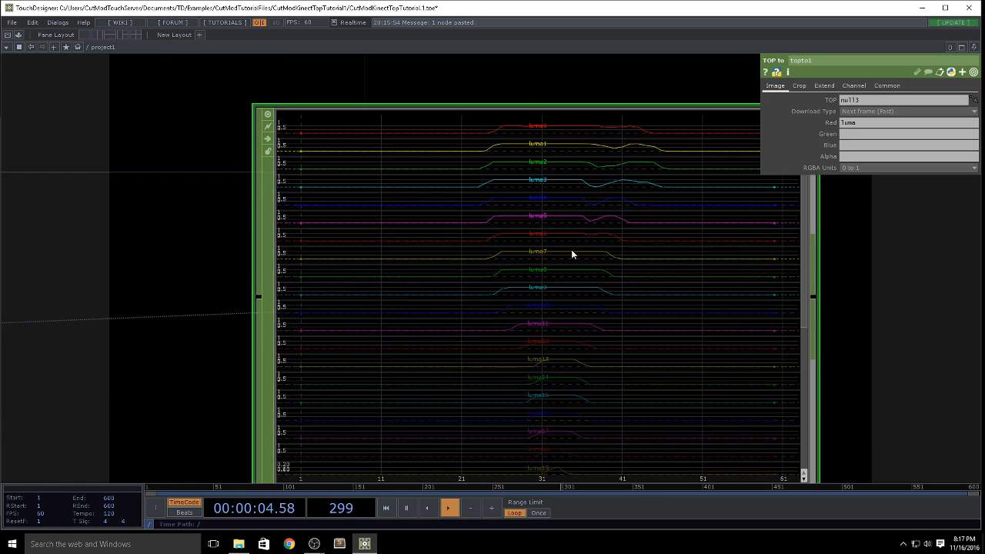
pyautogui.scroll(-4, 707, 250)
pyautogui.moveTo(842, 315); pyautogui.dragTo(559, 304)
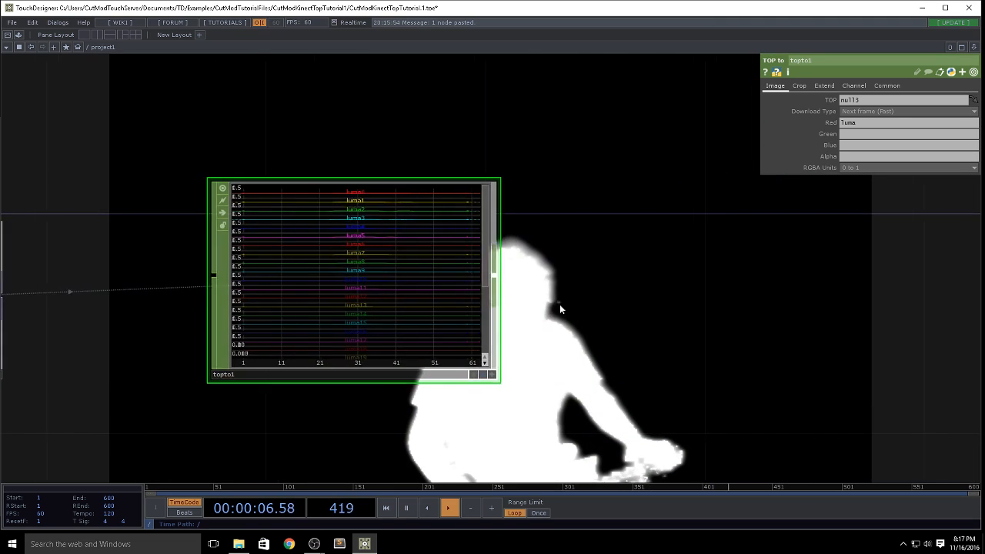
pyautogui.scroll(-2, 556, 275)
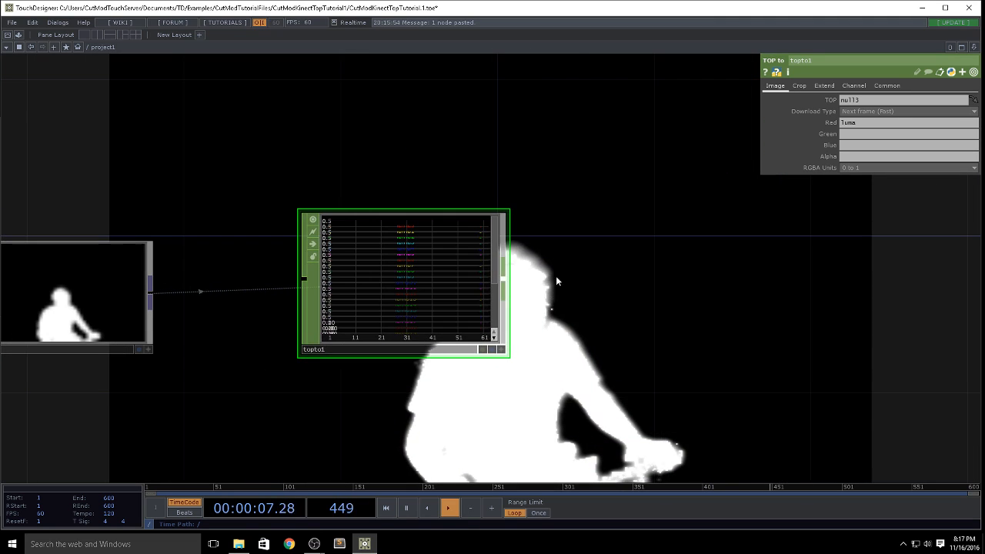
pyautogui.click(504, 285)
pyautogui.write('sh')
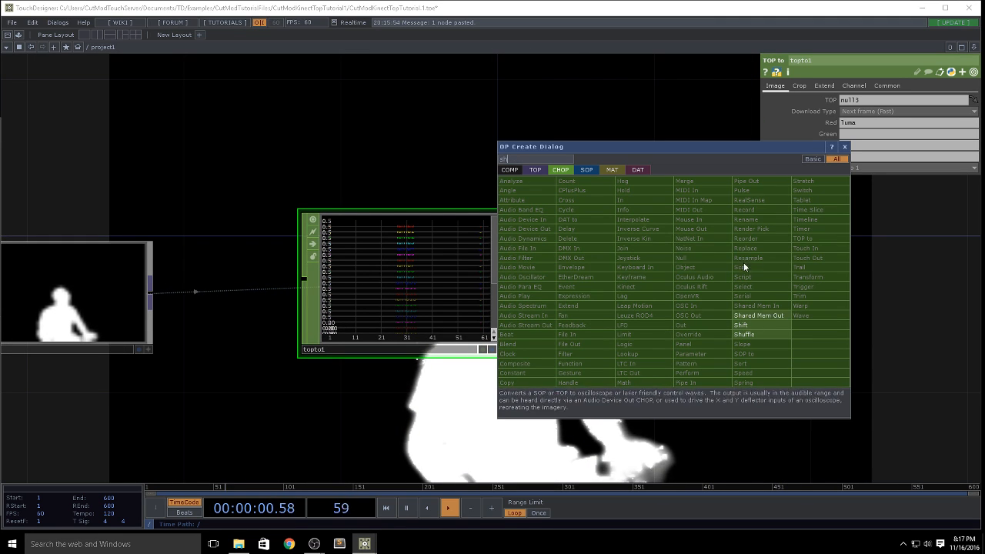
pyautogui.click(772, 335)
pyautogui.click(651, 285)
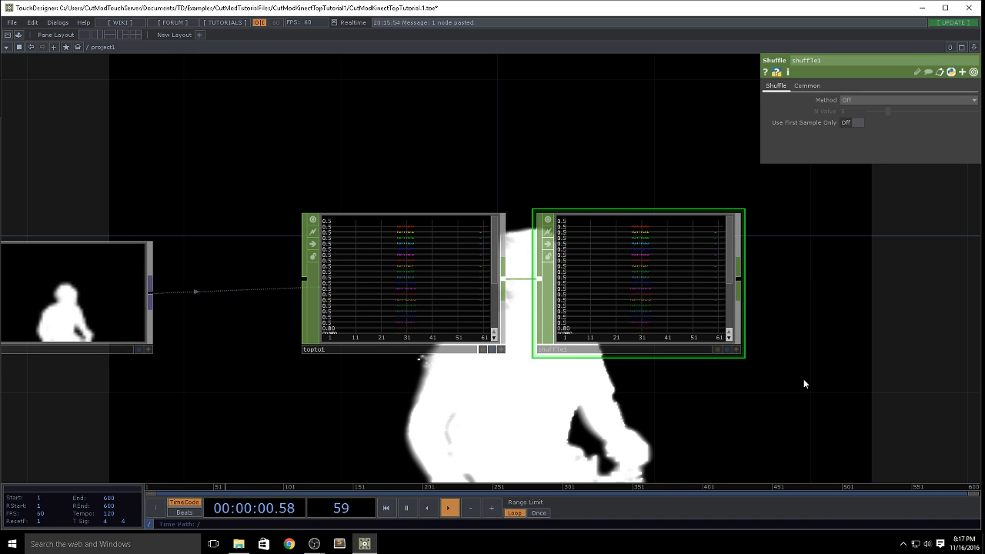
# Step: Switch to File Explorer and open kinectDemos.toe from the Experiments folder as a reference project
pyautogui.moveTo(803, 379); pyautogui.dragTo(607, 285)
pyautogui.scroll(-2, 607, 286)
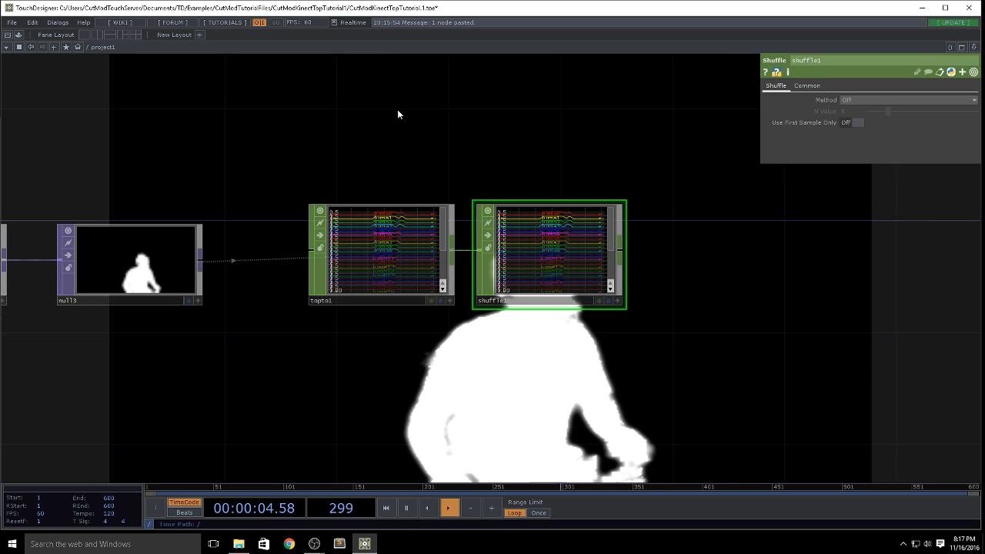
pyautogui.moveTo(238, 543)
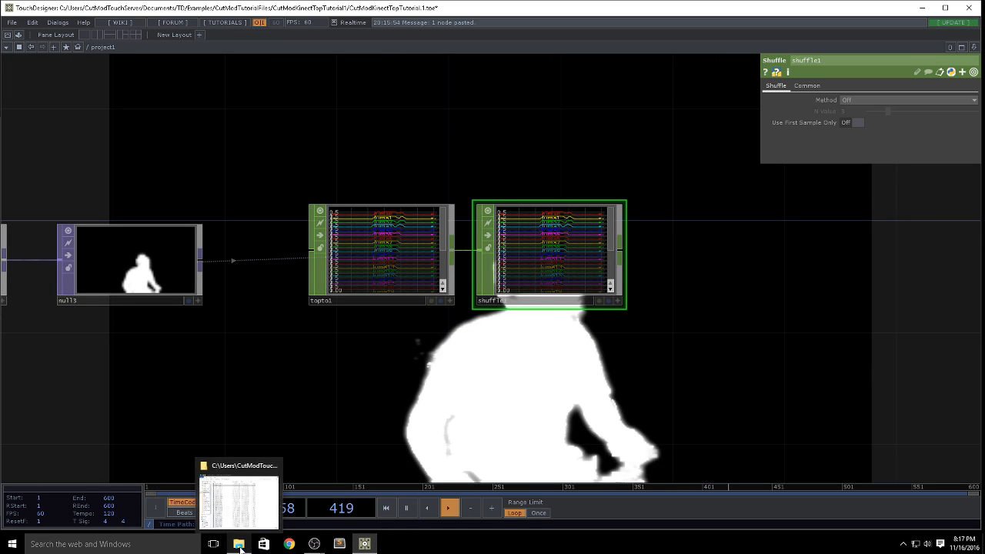
pyautogui.click(243, 522)
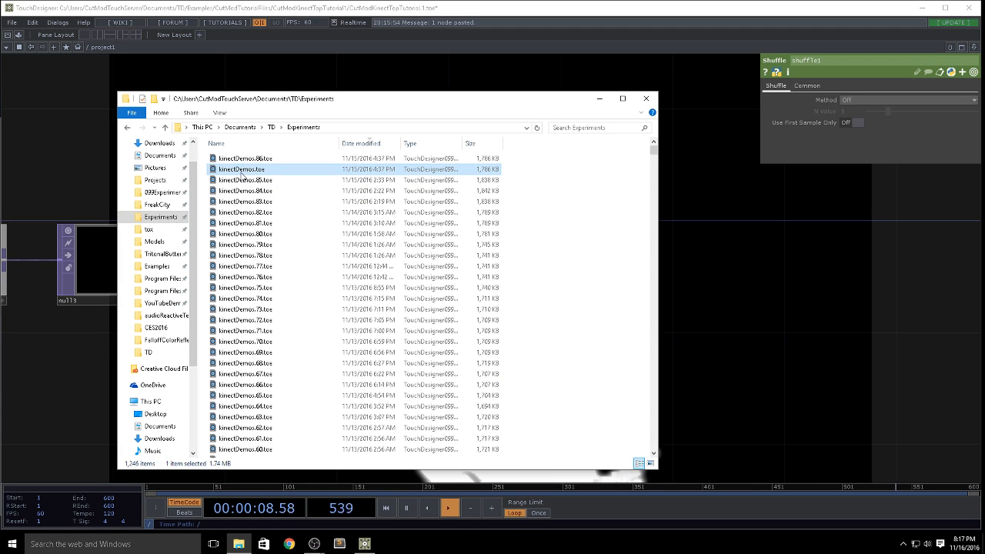
pyautogui.doubleClick(243, 169)
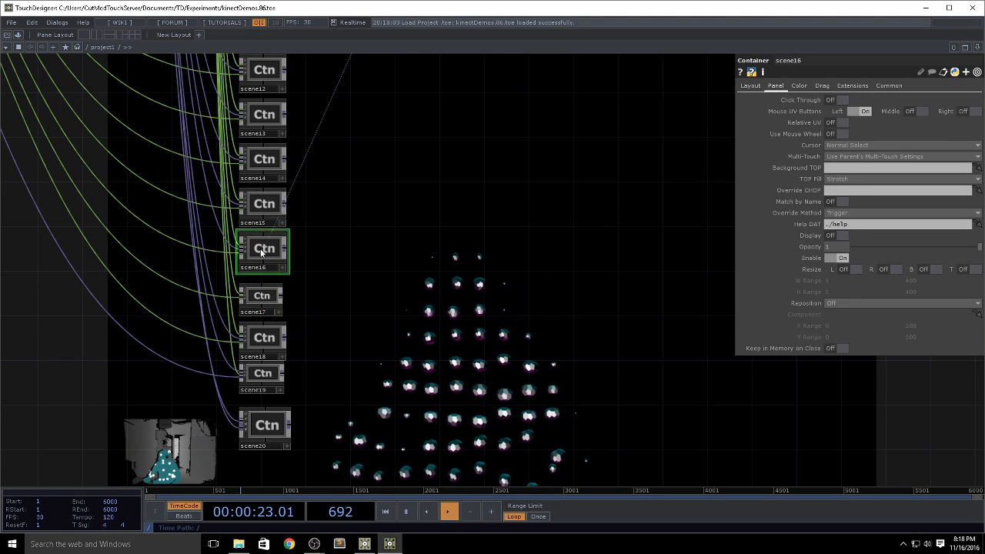
# Step: Enter the scene16 container of the demo project and check the parameters of its shuffle1 operator
pyautogui.press('i')
pyautogui.moveTo(454, 300); pyautogui.dragTo(692, 303)
pyautogui.scroll(-5, 538, 295)
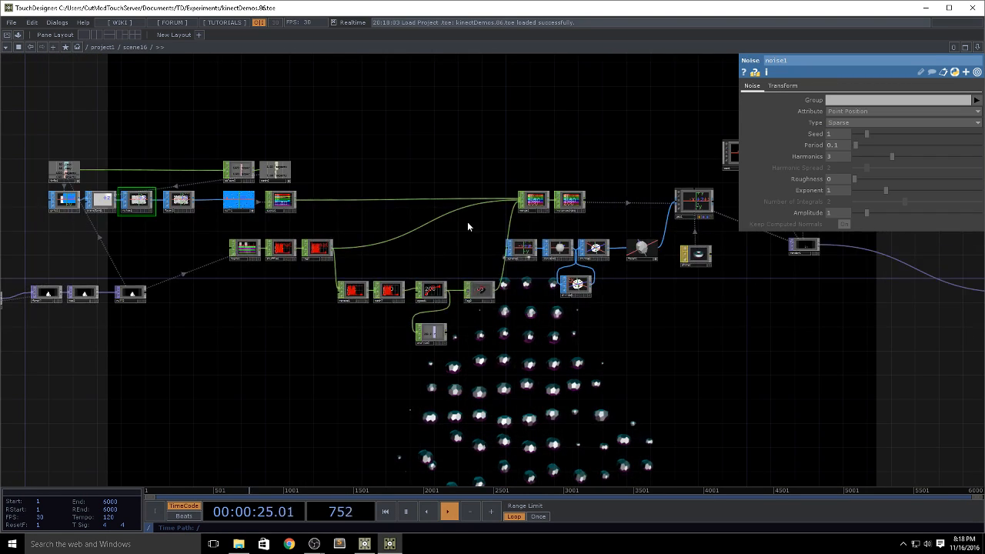
pyautogui.scroll(5, 601, 218)
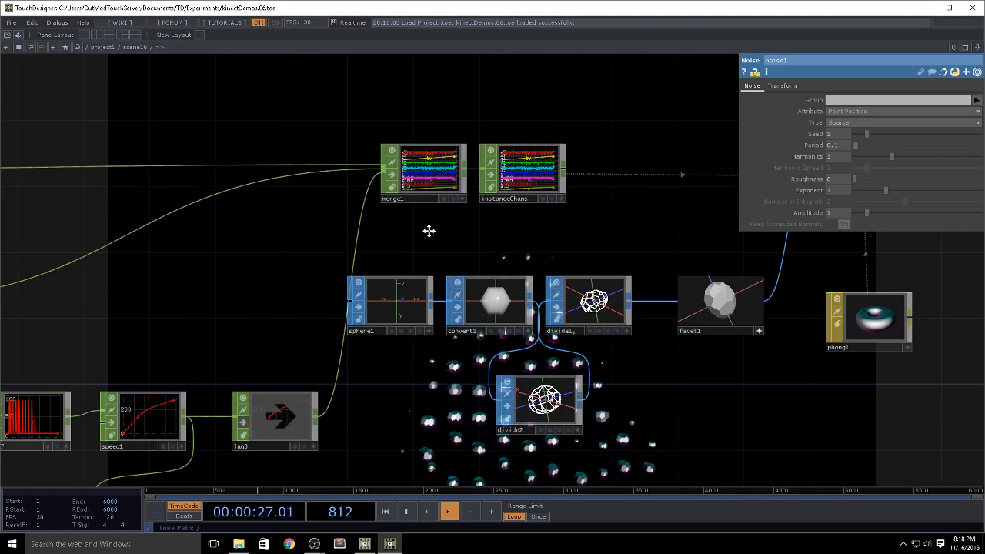
pyautogui.moveTo(428, 231); pyautogui.dragTo(798, 226)
pyautogui.moveTo(387, 271); pyautogui.dragTo(650, 232)
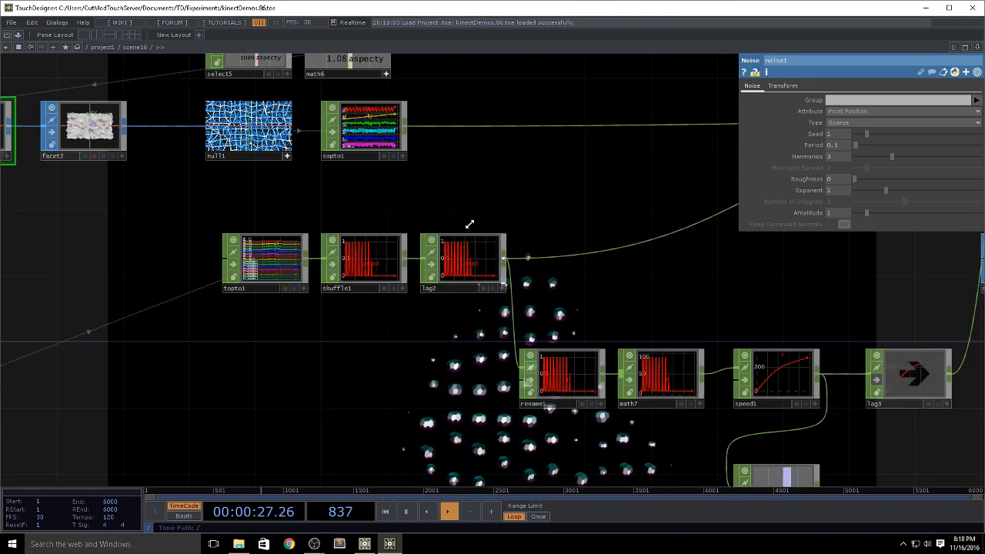
pyautogui.moveTo(469, 224); pyautogui.dragTo(547, 141)
pyautogui.click(463, 185)
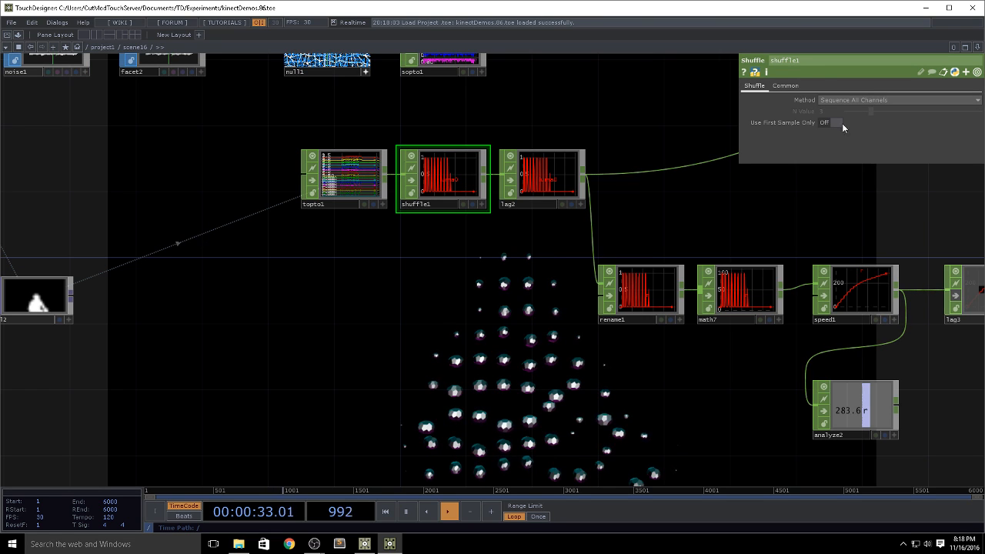
# Step: Examine how scene16's shuffled channels run through the merge and instance channels alongside the sphere geometry chain
pyautogui.moveTo(719, 219); pyautogui.dragTo(368, 229)
pyautogui.moveTo(369, 230); pyautogui.dragTo(433, 209, button='middle')
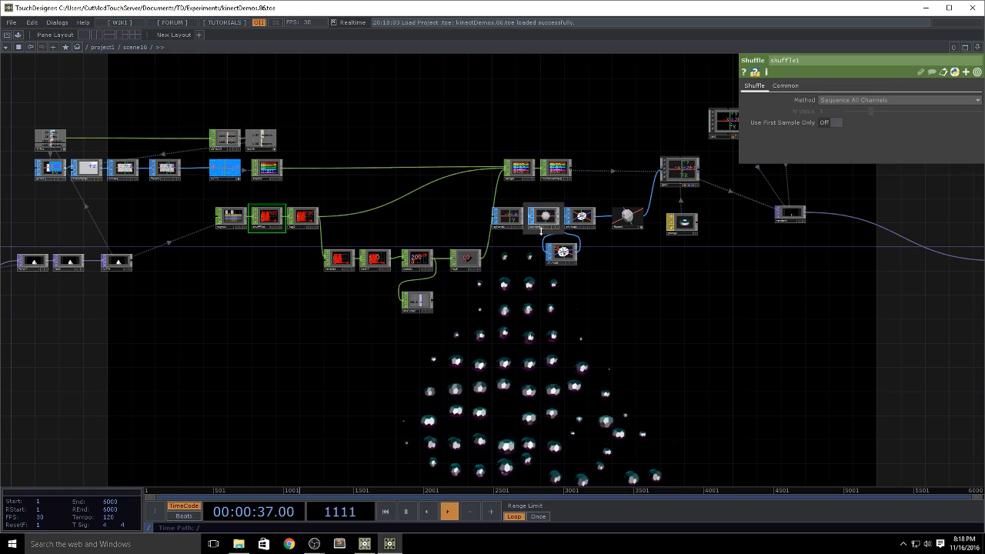
pyautogui.scroll(6, 539, 227)
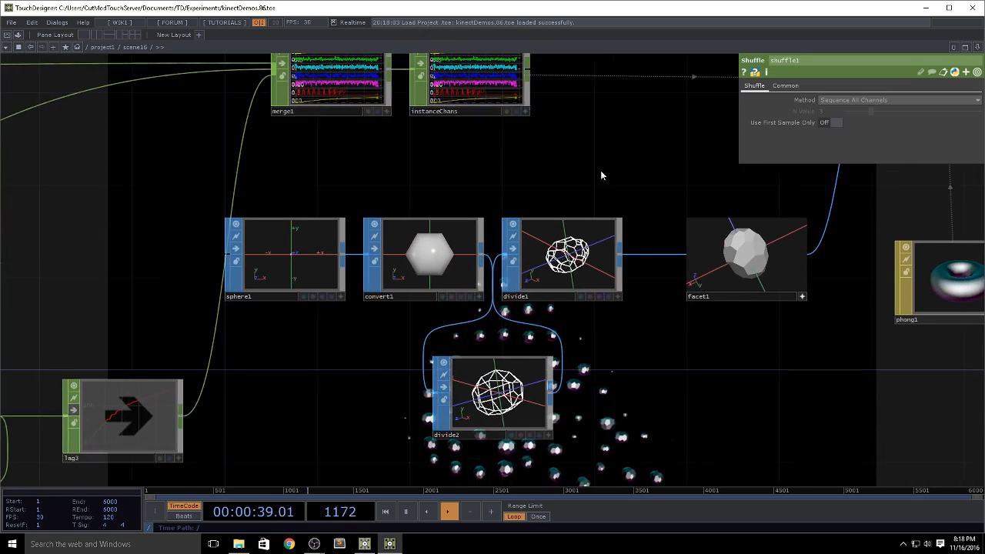
pyautogui.moveTo(613, 179); pyautogui.dragTo(606, 295)
pyautogui.scroll(-6, 516, 293)
pyautogui.moveTo(367, 327); pyautogui.dragTo(651, 323)
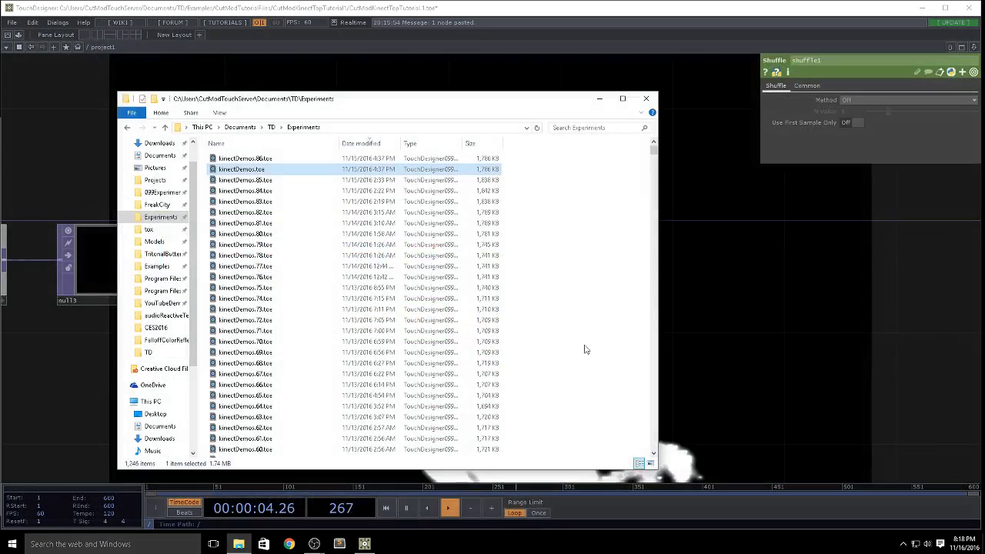
# Step: Close the demo project and set the shuffle1 operator's method to Sequence All Channels in the tutorial project
pyautogui.click(789, 293)
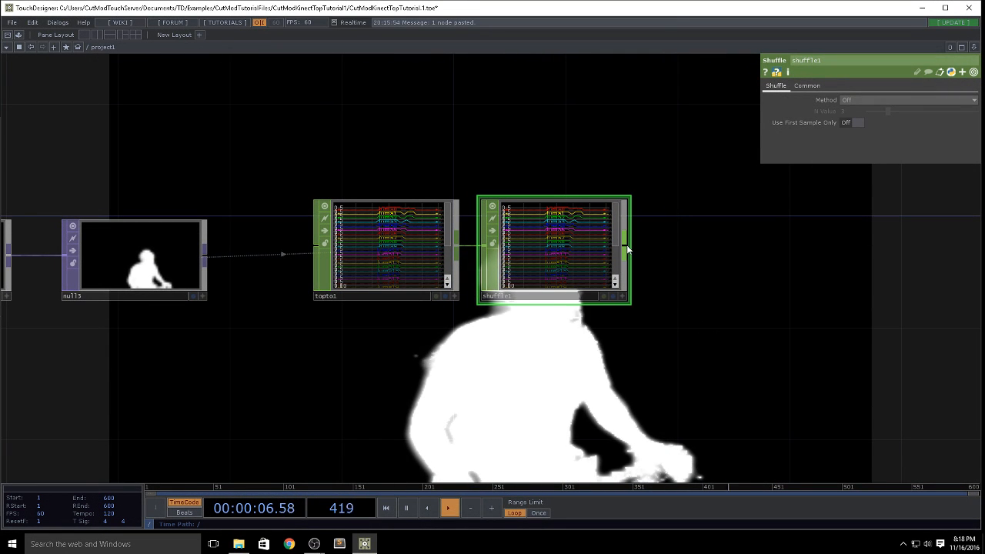
pyautogui.click(871, 99)
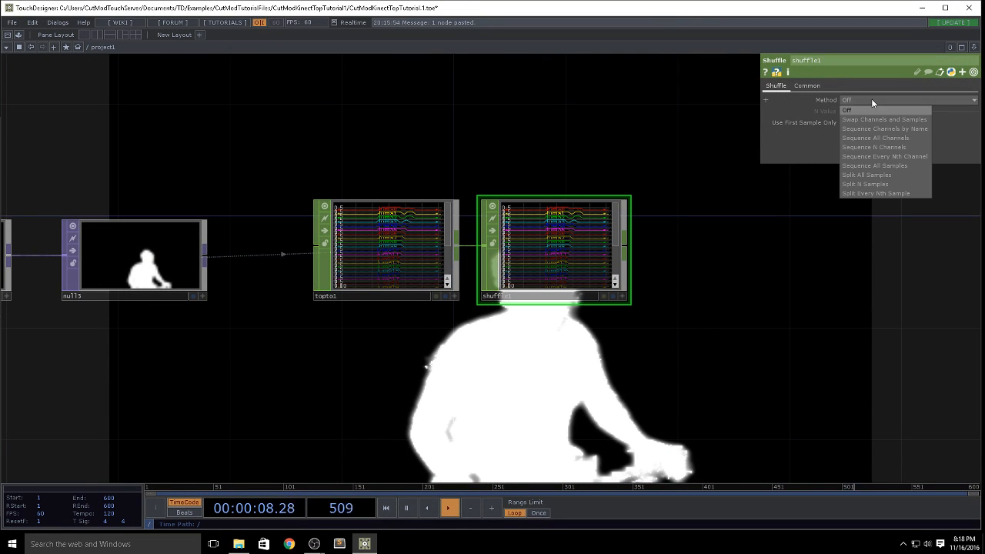
pyautogui.click(890, 135)
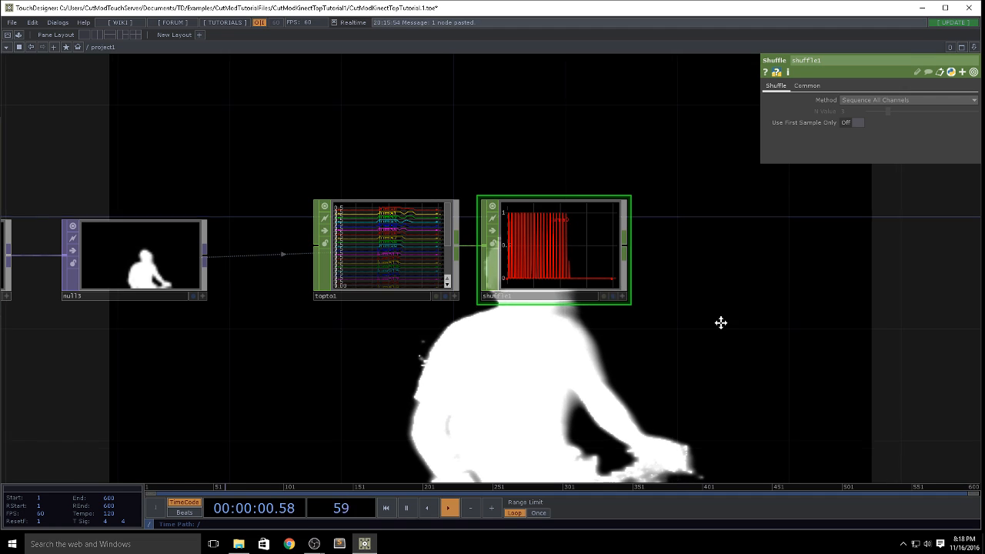
# Step: Add a Grid SOP to the network above the shuffle1 operator
pyautogui.moveTo(721, 323); pyautogui.dragTo(641, 447)
pyautogui.scroll(-4, 546, 188)
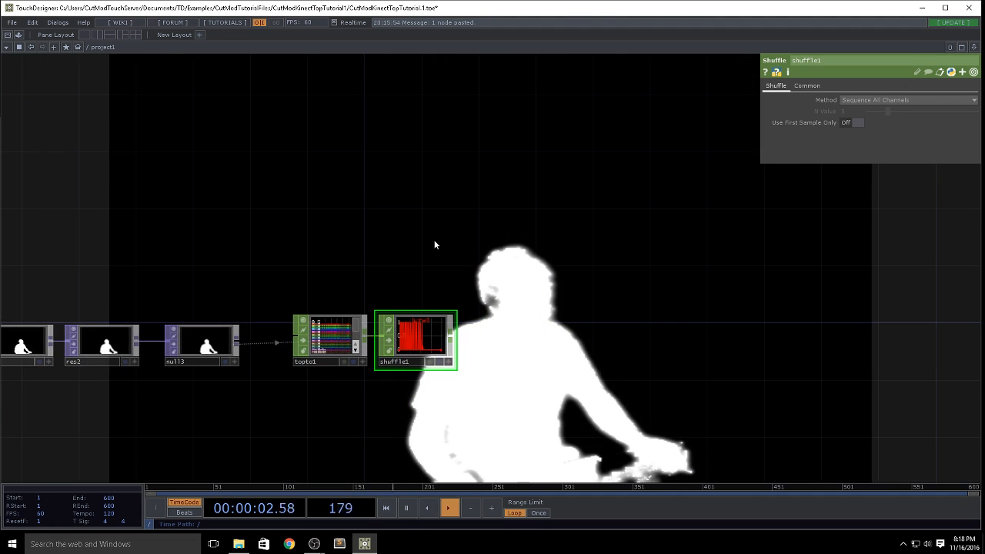
pyautogui.press('Tab')
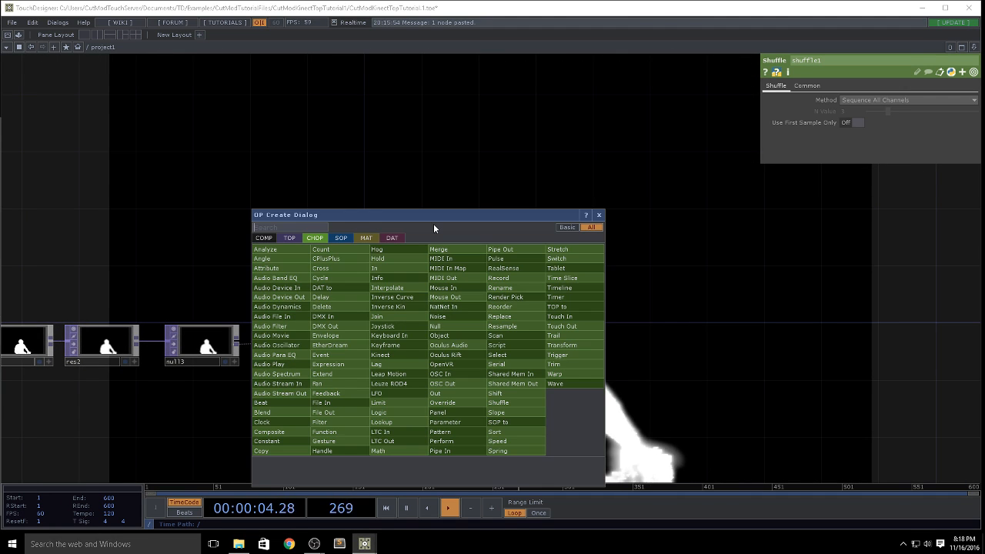
pyautogui.click(340, 238)
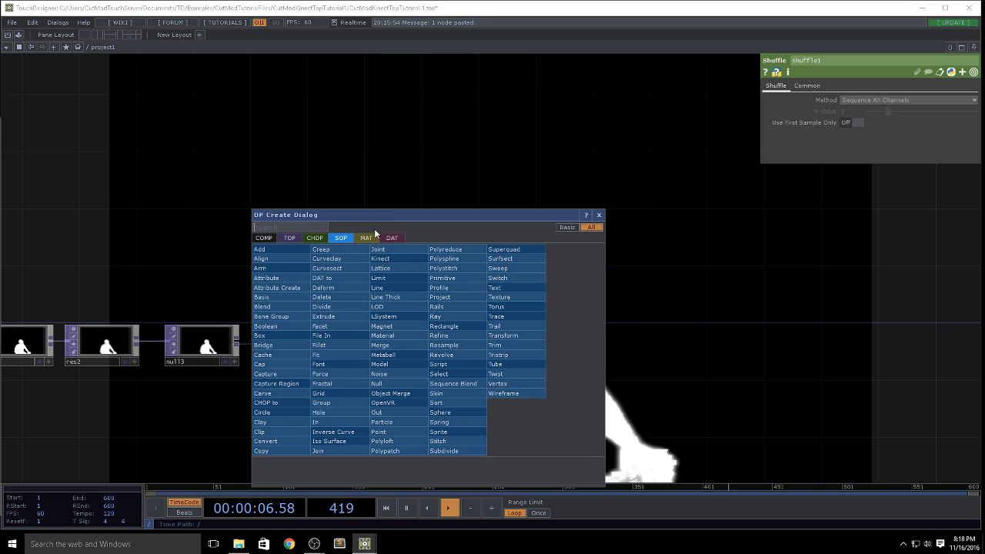
pyautogui.write('gr')
pyautogui.click(343, 393)
pyautogui.click(432, 226)
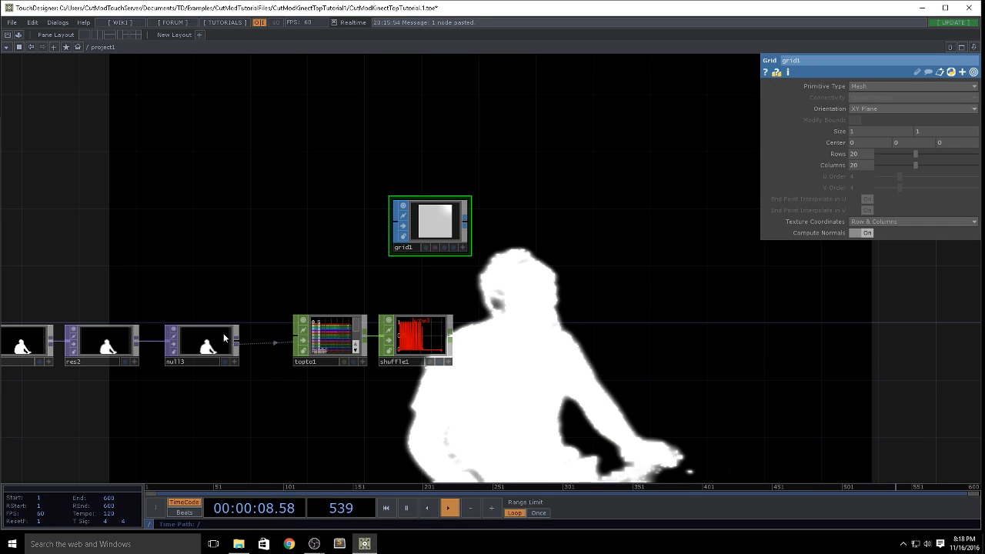
# Step: Create an Info CHOP that reads null3, placed above it, and limit its scope to res*
pyautogui.middleClick(204, 342)
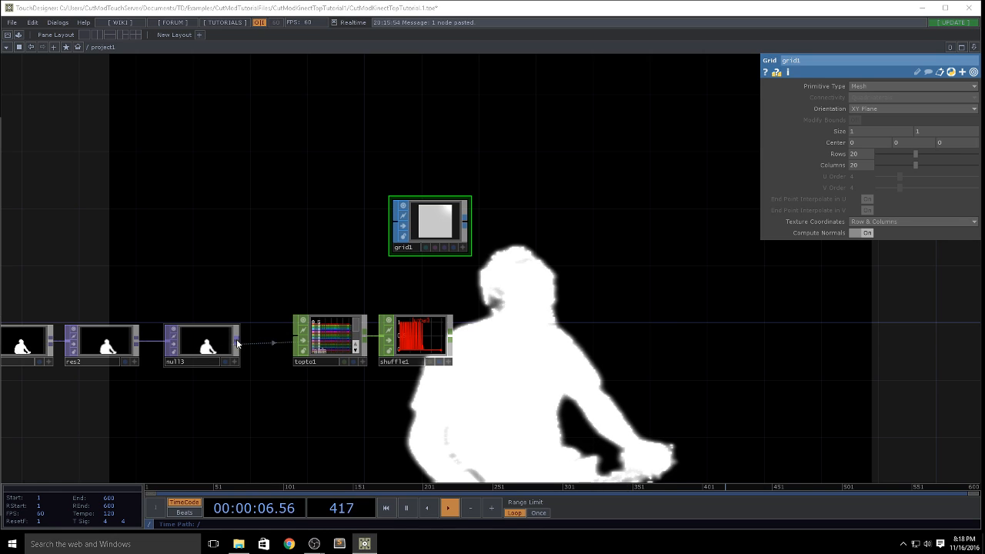
pyautogui.rightClick(235, 343)
pyautogui.click(293, 230)
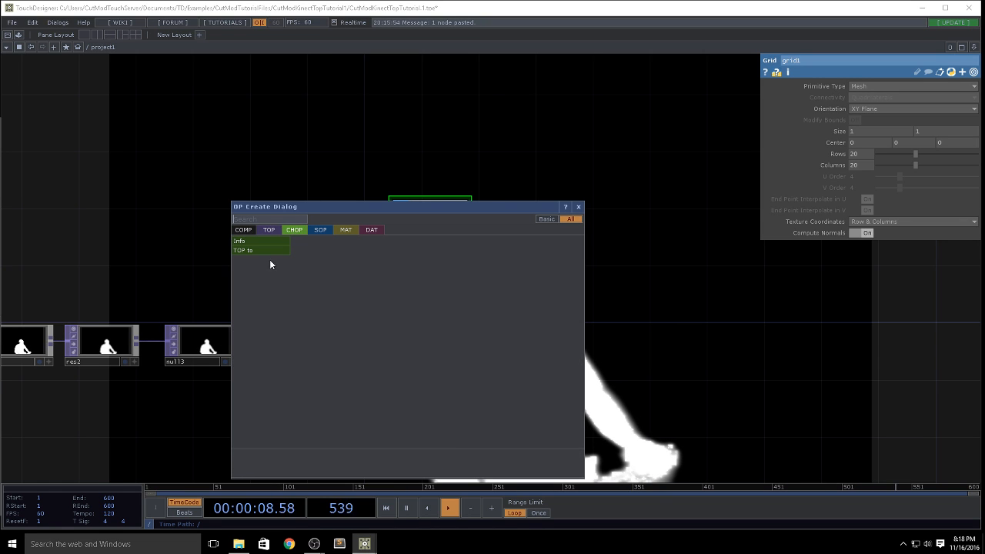
pyautogui.click(259, 241)
pyautogui.click(229, 212)
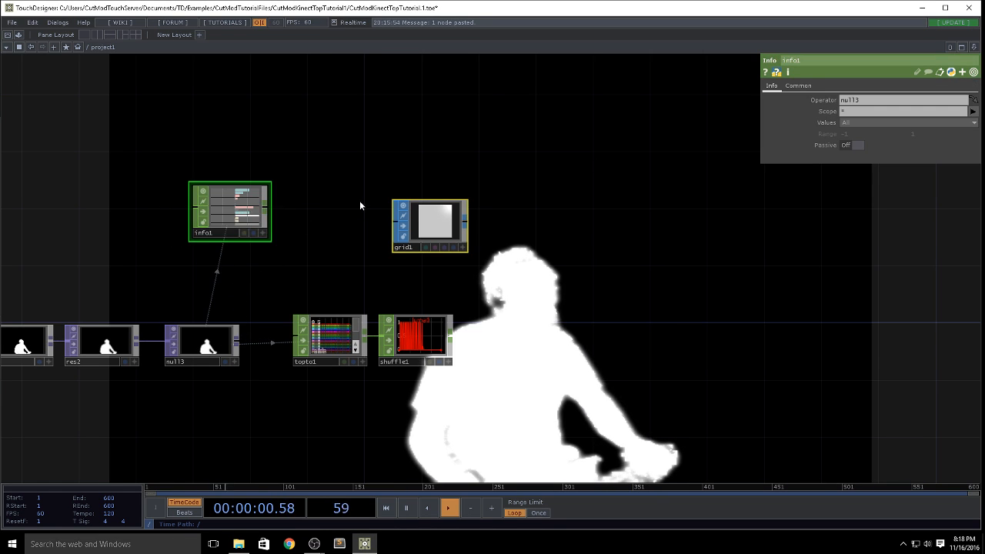
pyautogui.click(843, 111)
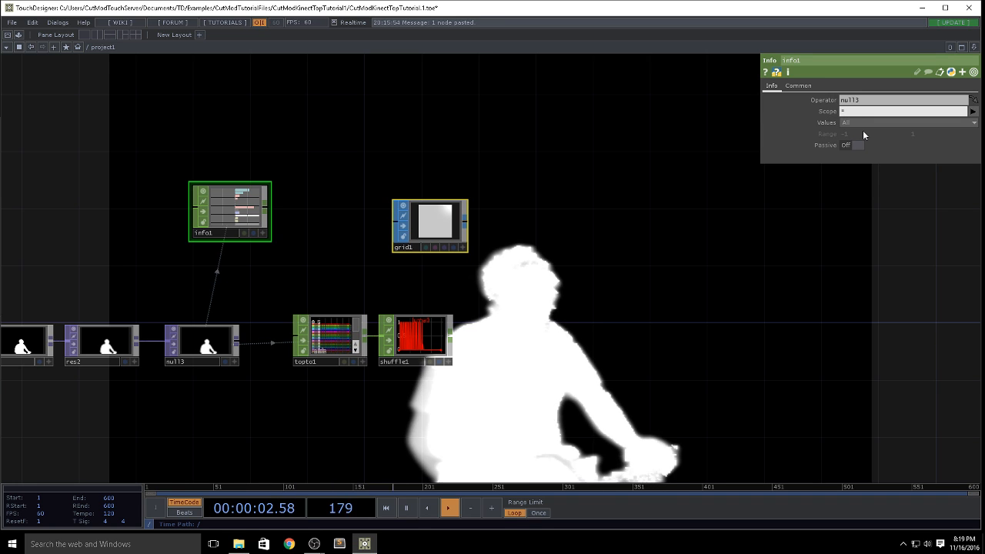
pyautogui.write('res')
pyautogui.press('Return')
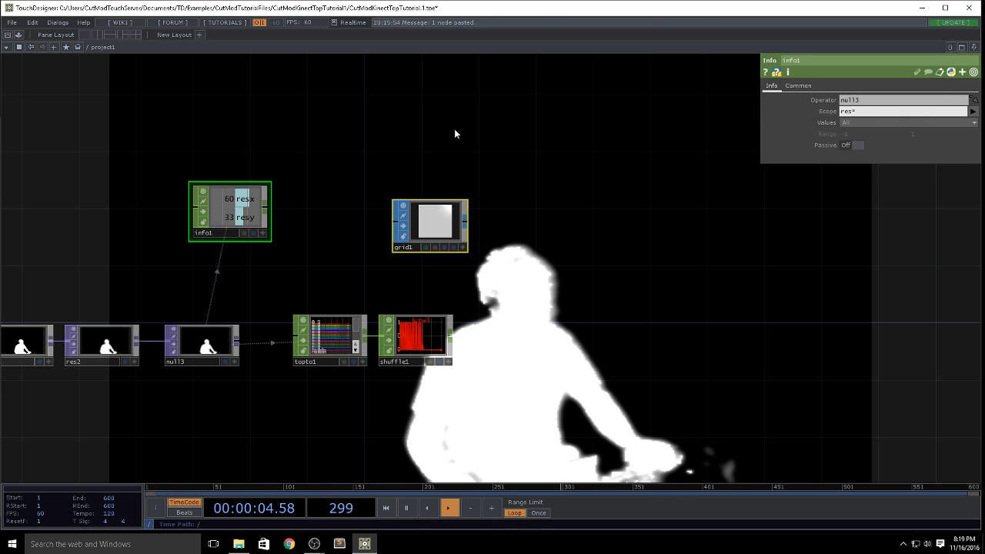
# Step: Export info1's resx channel to grid1's columns and its resy channel to grid1's rows
pyautogui.click(442, 233)
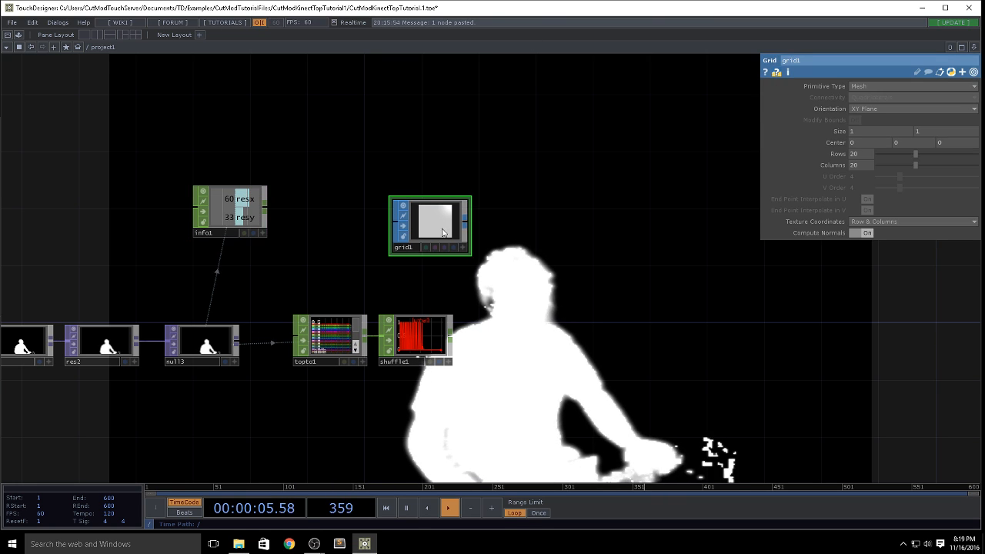
pyautogui.click(260, 232)
pyautogui.moveTo(224, 198); pyautogui.dragTo(867, 155)
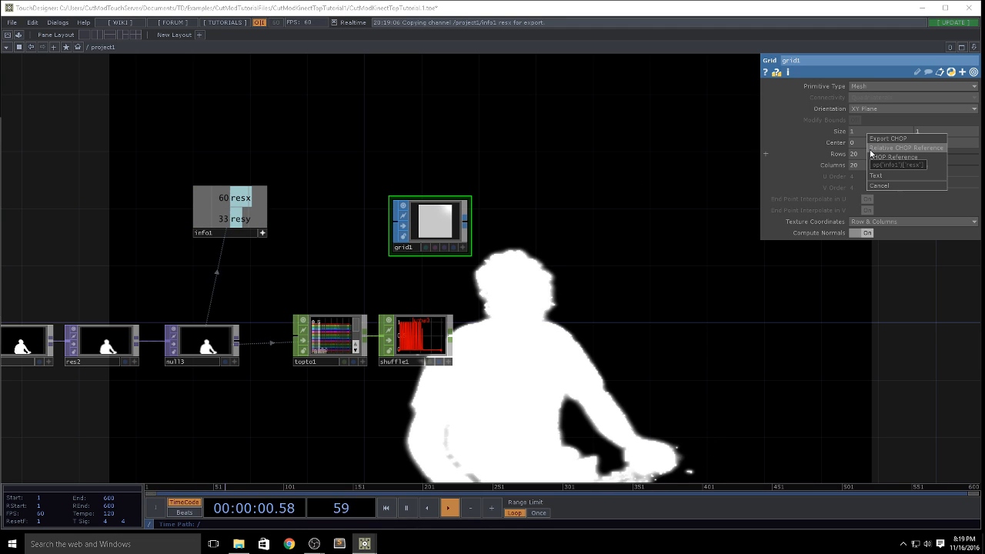
pyautogui.click(887, 138)
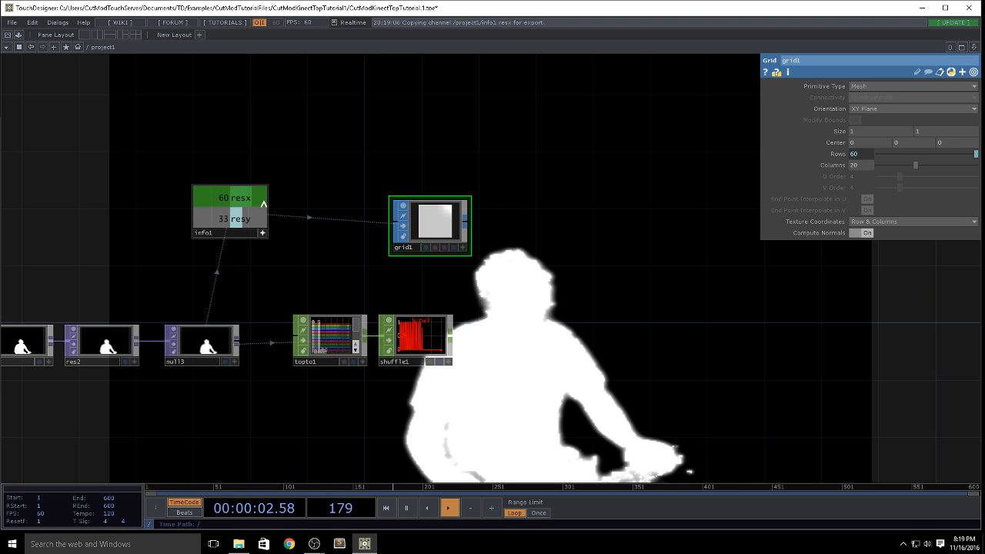
pyautogui.moveTo(231, 198); pyautogui.dragTo(872, 165)
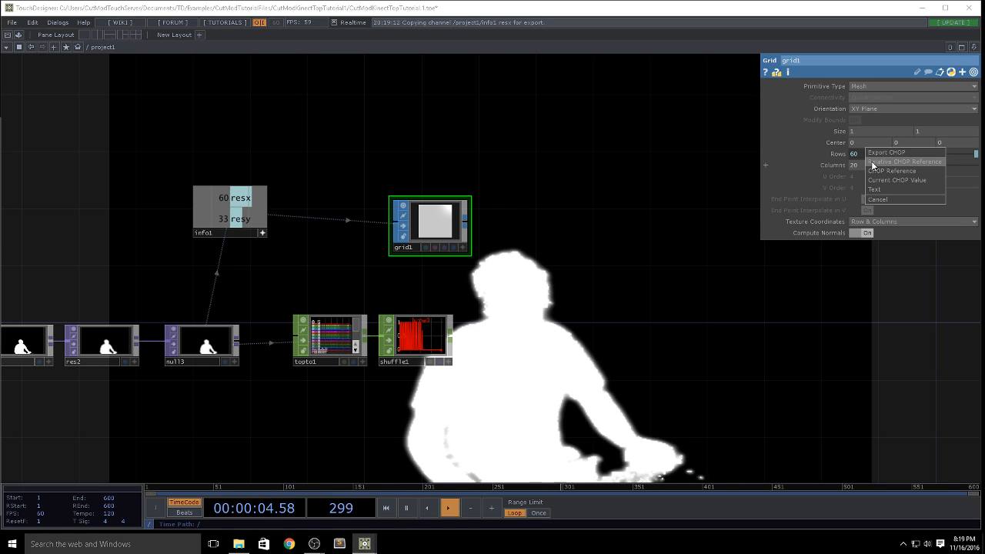
pyautogui.click(886, 152)
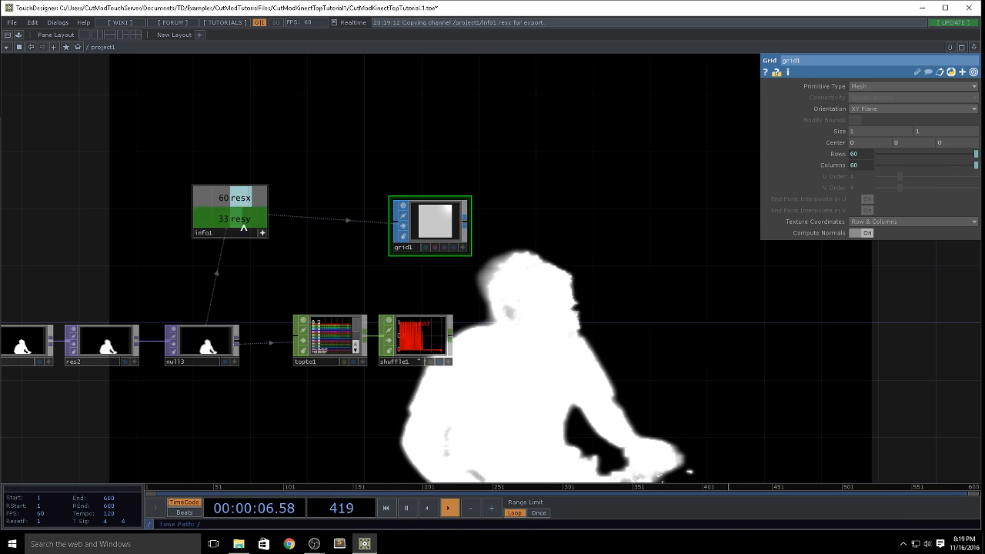
pyautogui.moveTo(243, 226); pyautogui.dragTo(867, 154)
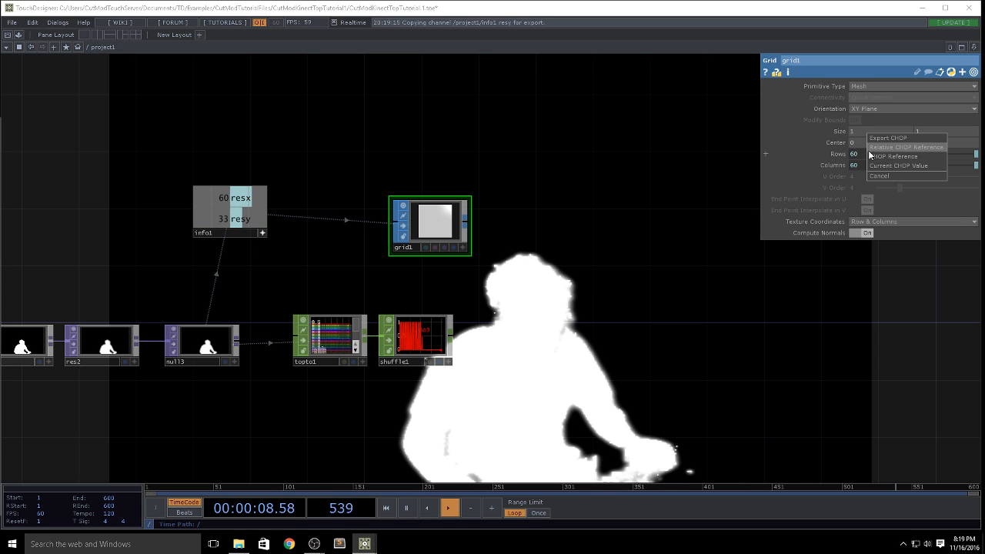
pyautogui.click(875, 152)
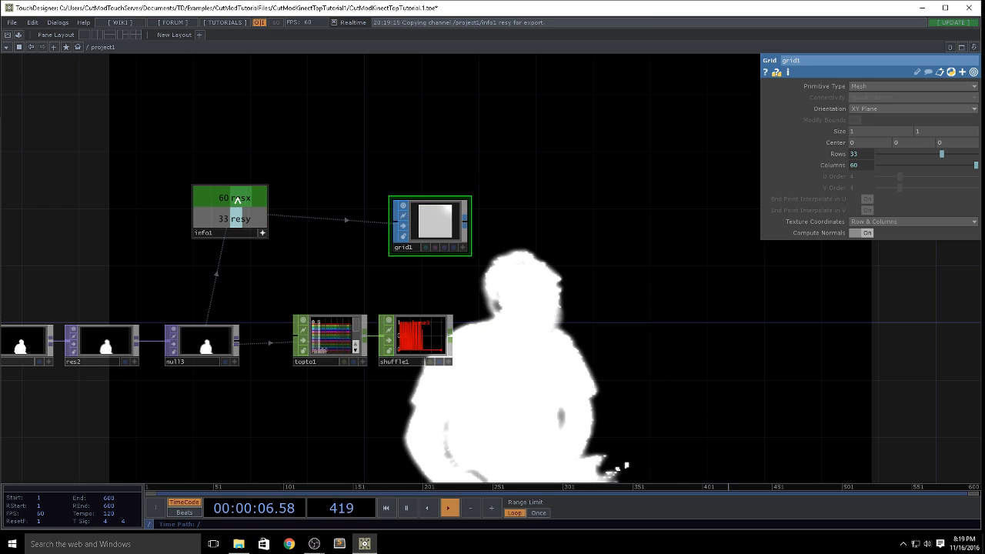
# Step: Set grid1's X and Y size with relative references to info1's resx and resy channels, each divided by 10
pyautogui.moveTo(250, 198); pyautogui.dragTo(874, 129)
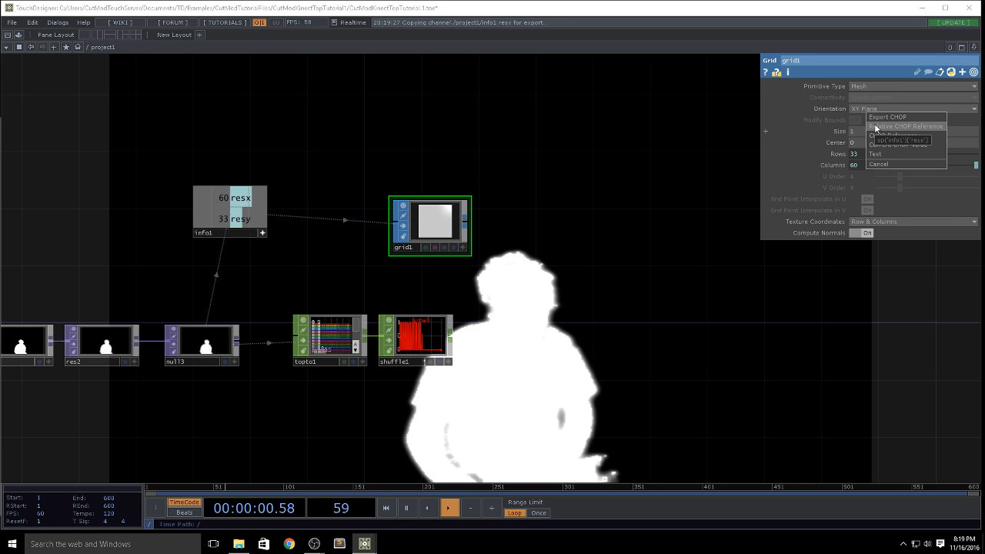
pyautogui.click(875, 126)
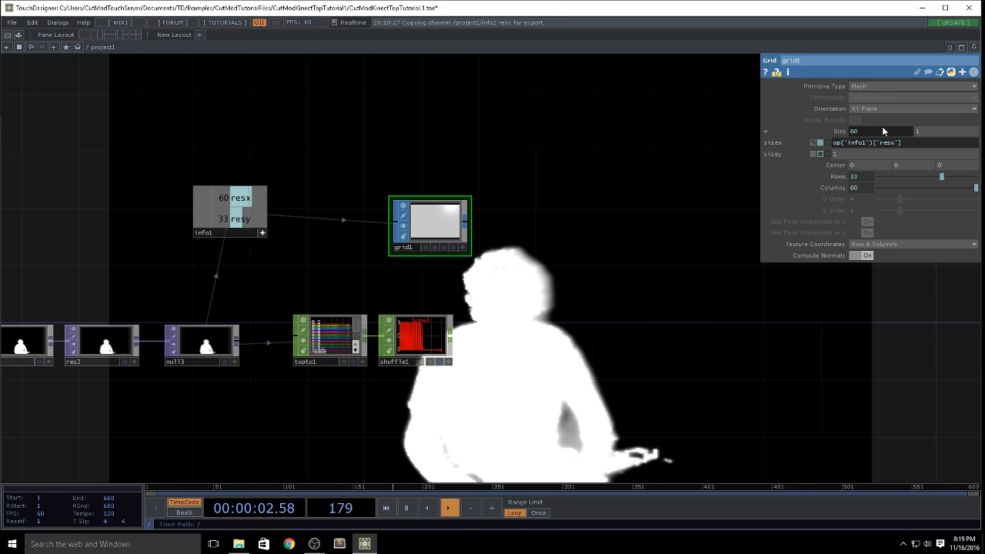
pyautogui.write('/10')
pyautogui.press('Return')
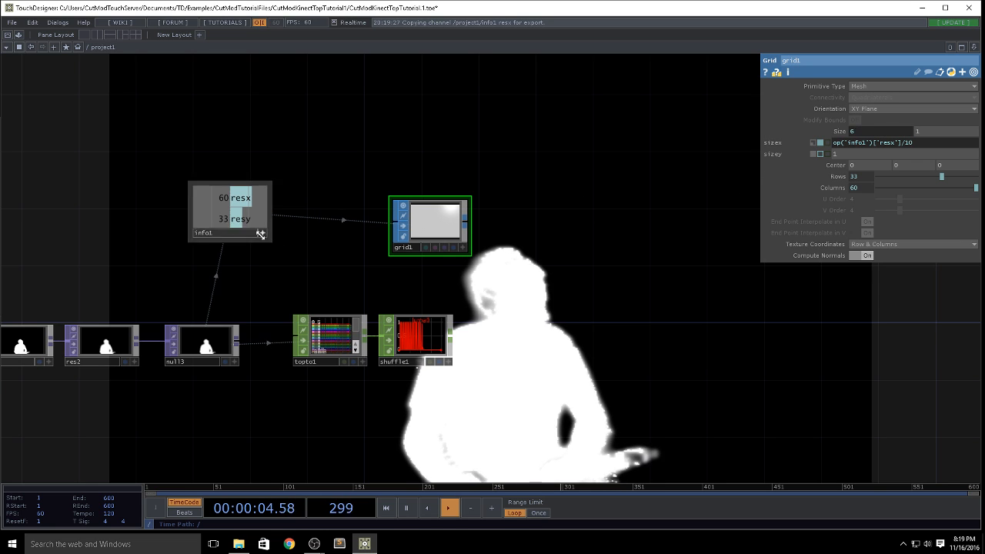
pyautogui.moveTo(239, 218); pyautogui.dragTo(937, 130)
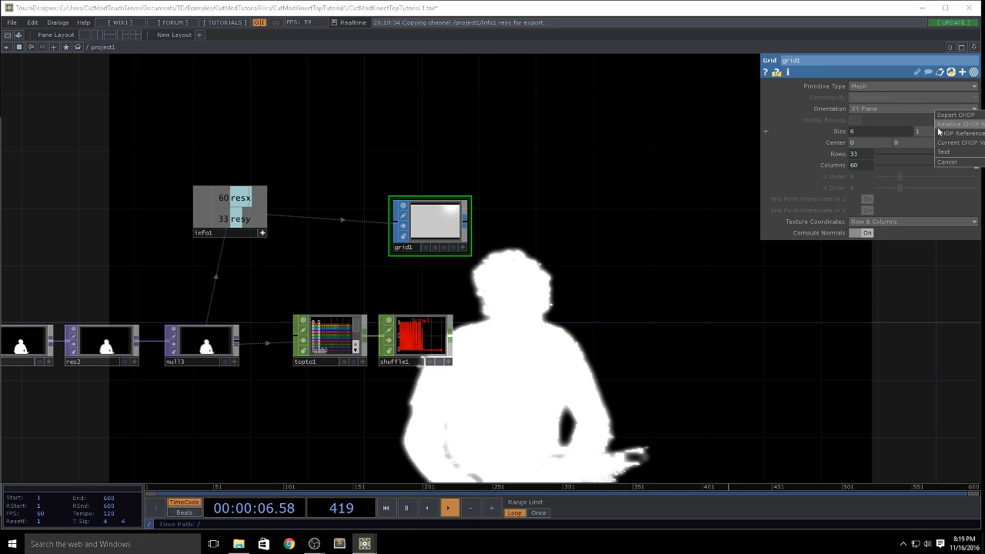
pyautogui.click(935, 125)
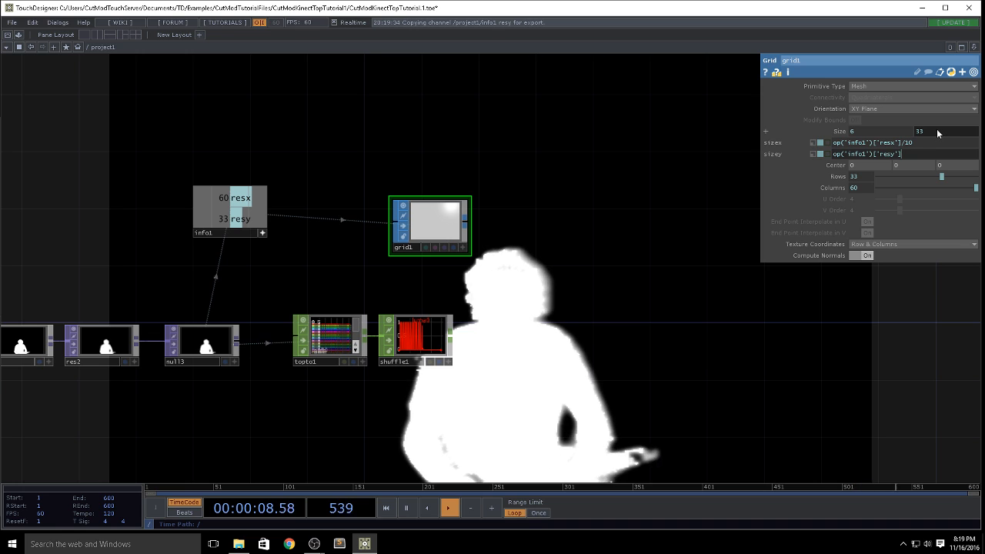
pyautogui.write('/10')
pyautogui.press('Return')
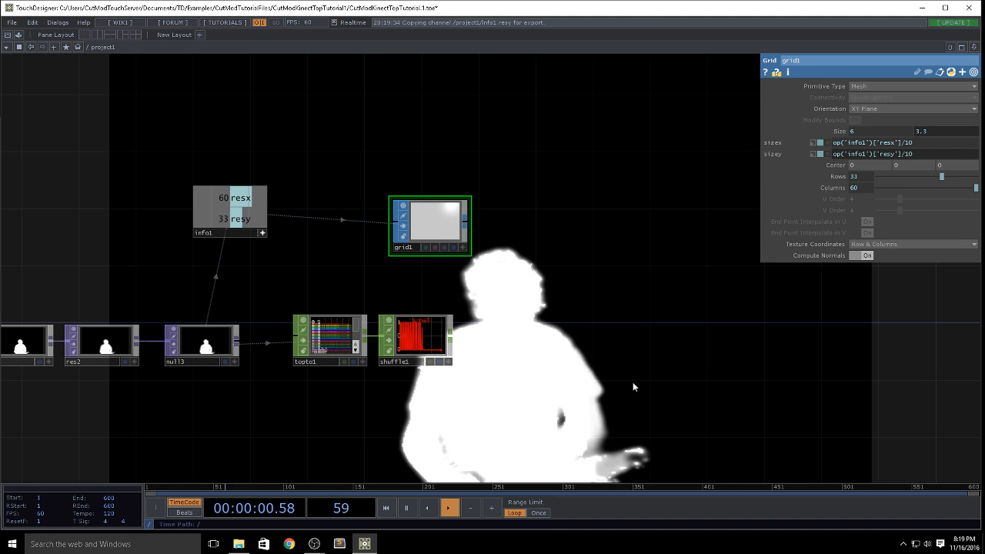
# Step: Compare the number of samples in shuffle1 with the number of points in grid1
pyautogui.moveTo(620, 357); pyautogui.dragTo(677, 345)
pyautogui.click(522, 236)
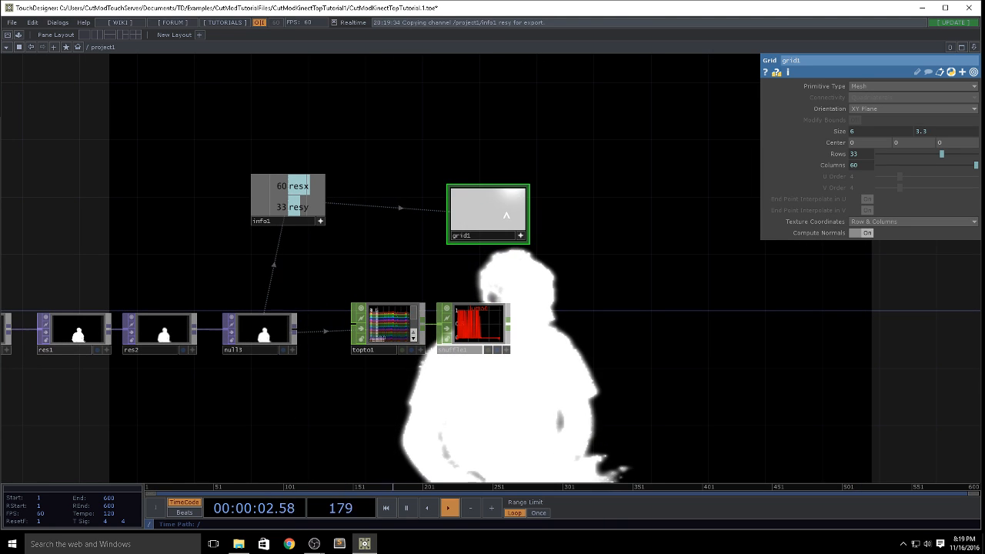
pyautogui.moveTo(482, 216); pyautogui.dragTo(453, 216, button='middle')
pyautogui.moveTo(351, 424); pyautogui.dragTo(399, 401)
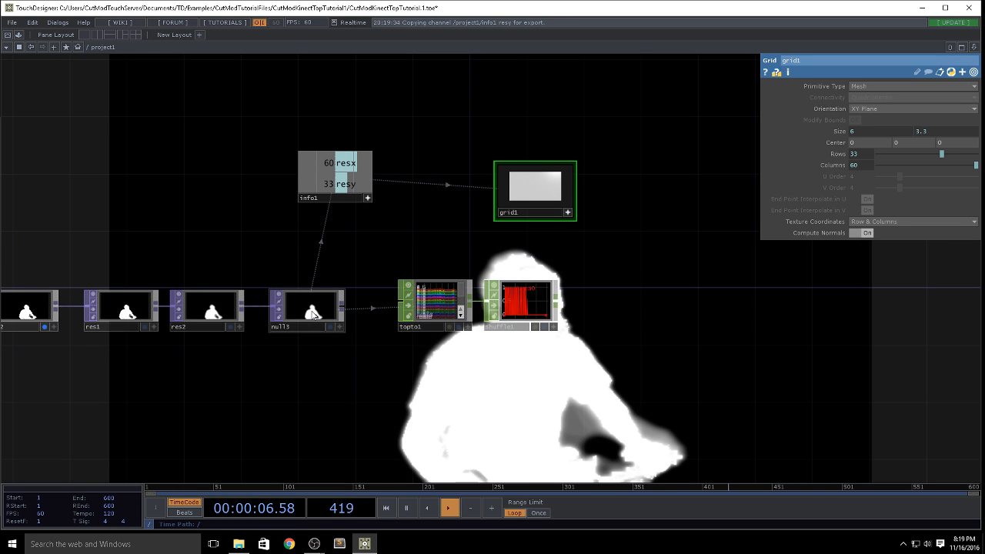
pyautogui.middleClick(522, 316)
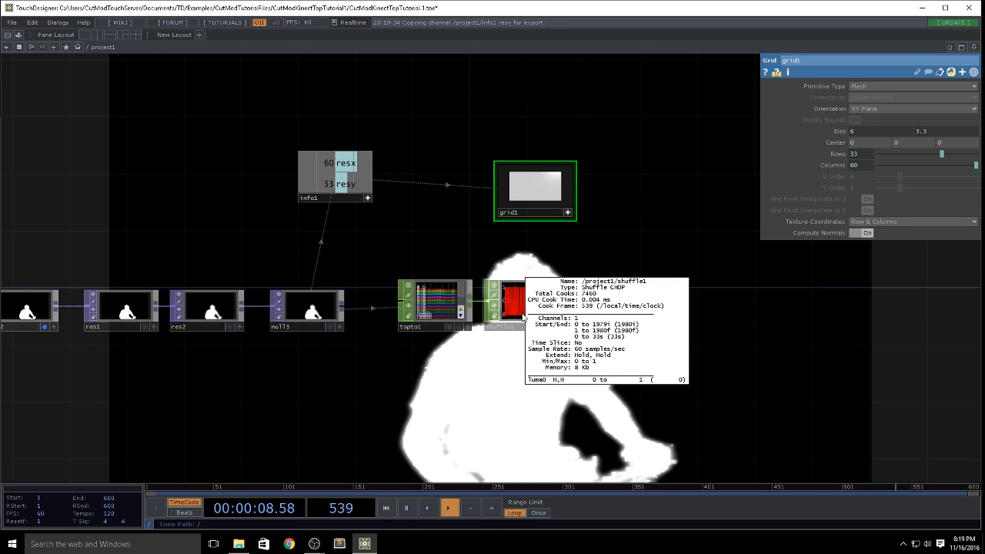
pyautogui.middleClick(540, 183)
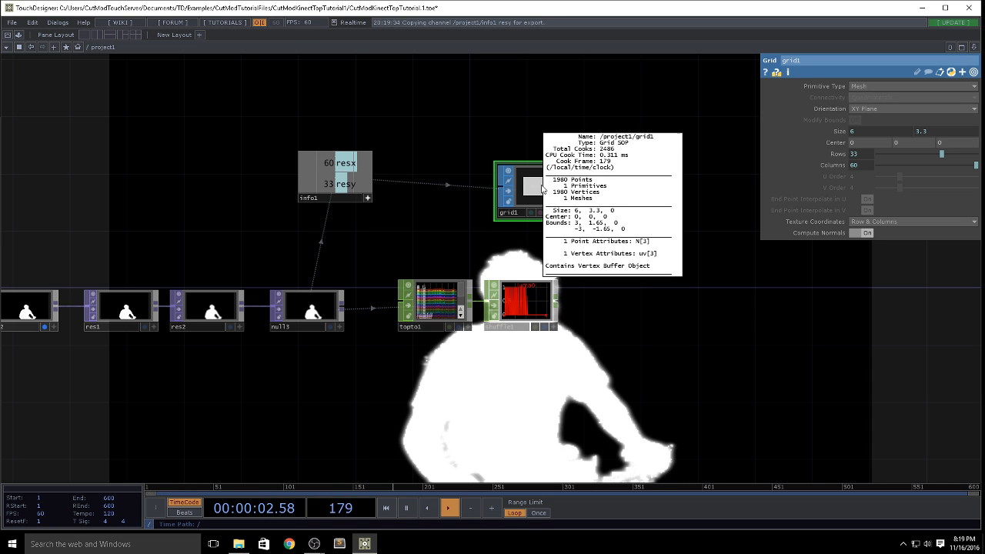
pyautogui.middleClick(532, 298)
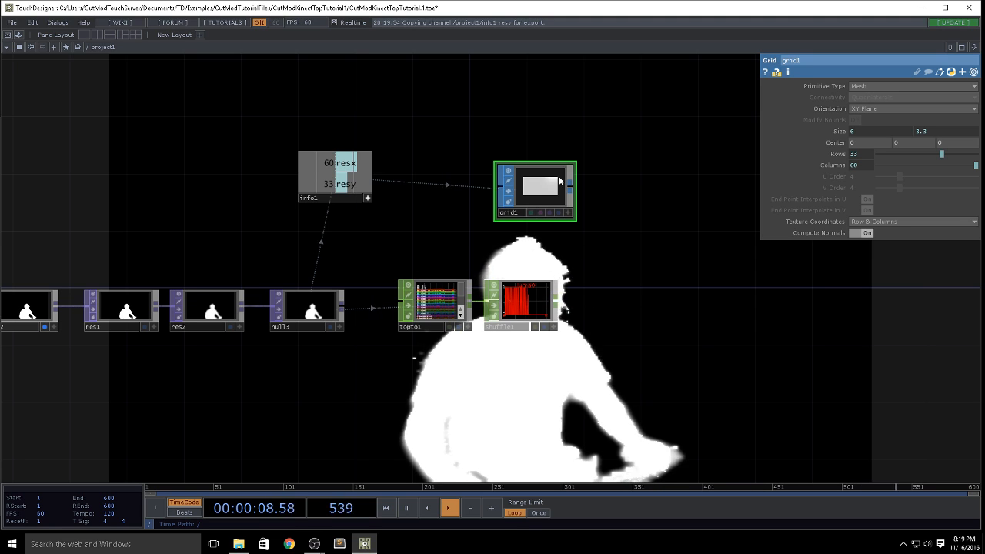
# Step: Align grid1 above shuffle1 and add a Null SOP after it
pyautogui.moveTo(571, 197); pyautogui.dragTo(557, 197)
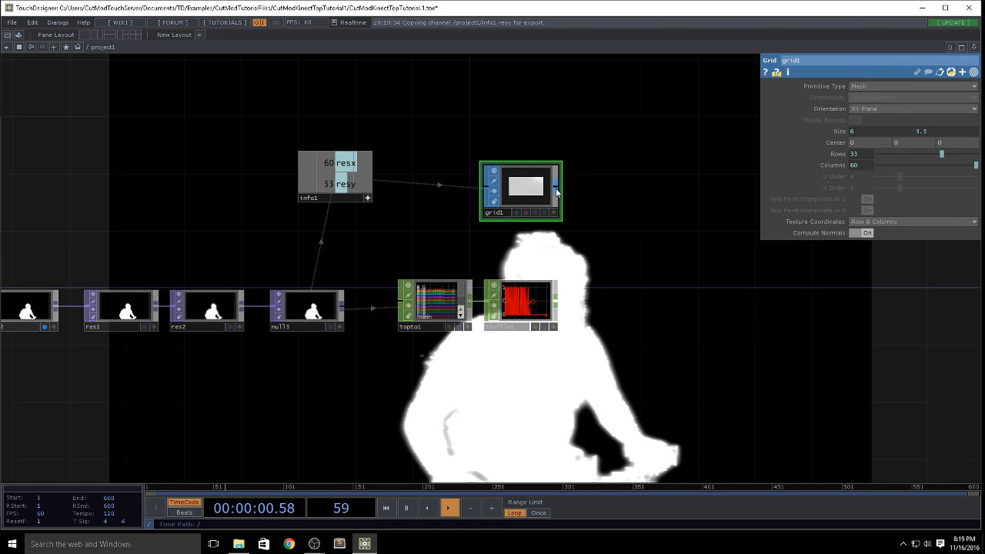
pyautogui.rightClick(556, 192)
pyautogui.press('Escape')
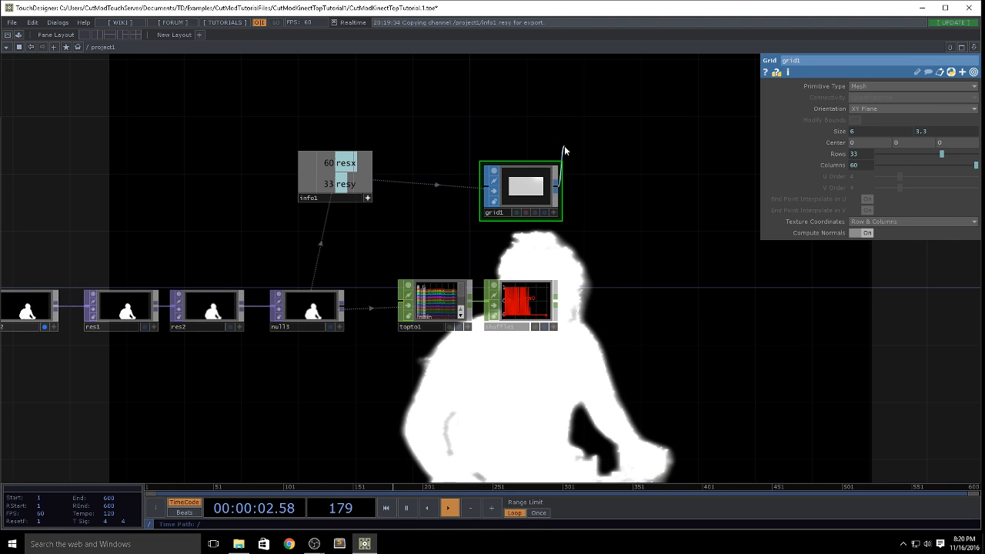
pyautogui.rightClick(557, 193)
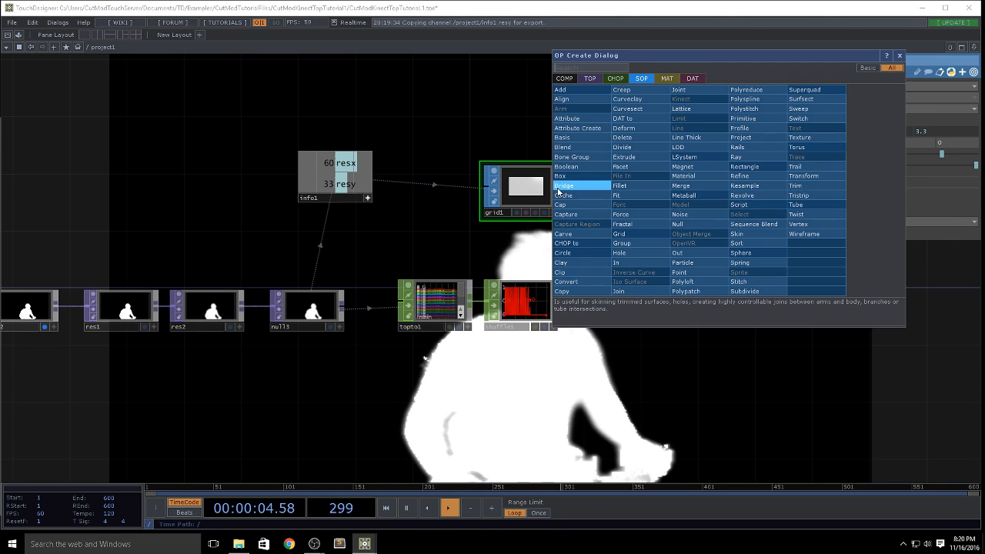
pyautogui.write('nu')
pyautogui.click(677, 224)
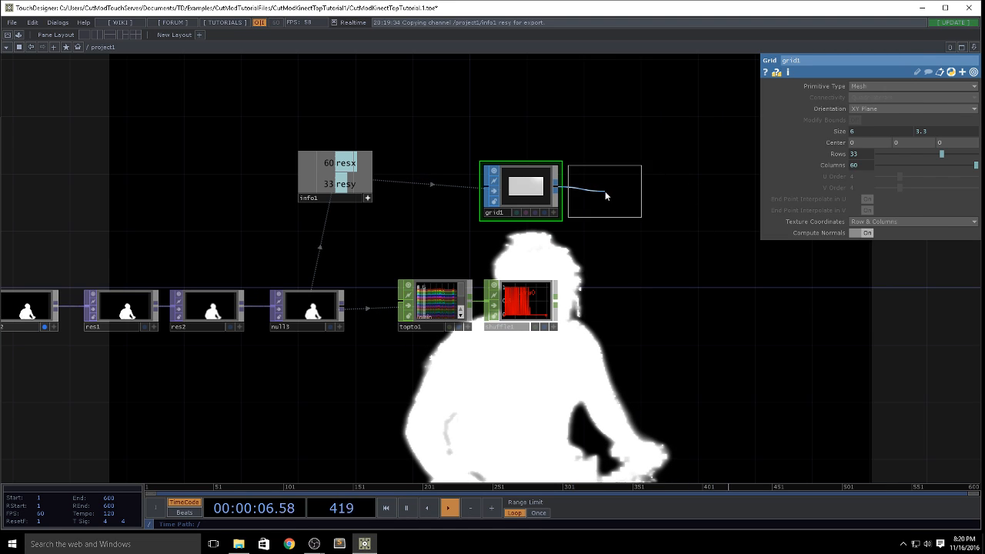
pyautogui.click(607, 193)
# Step: Add a SOP to CHOP after null4 to convert the grid's points to channels
pyautogui.rightClick(618, 193)
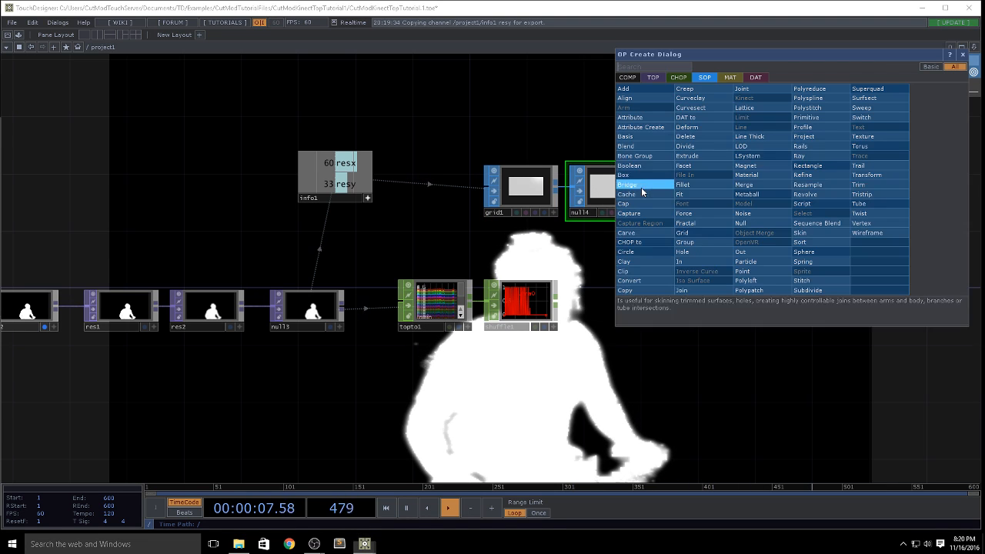
pyautogui.click(682, 78)
pyautogui.click(658, 98)
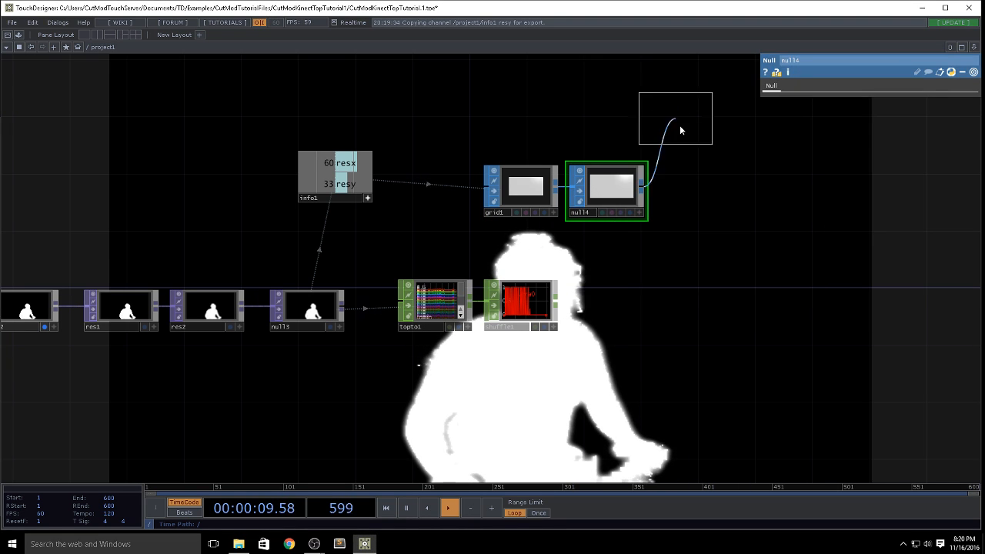
pyautogui.click(701, 188)
pyautogui.moveTo(719, 281); pyautogui.dragTo(583, 286, button='middle')
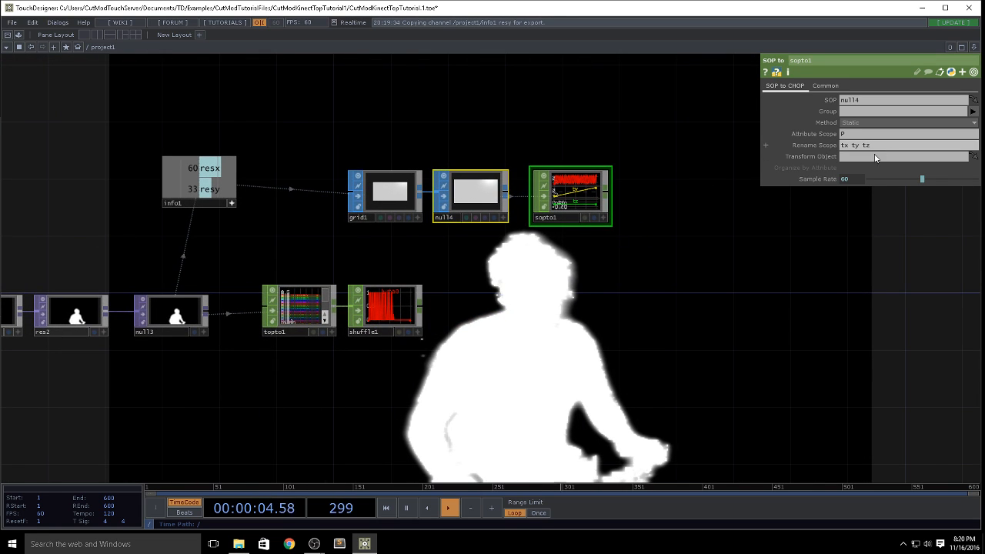
pyautogui.middleClick(580, 197)
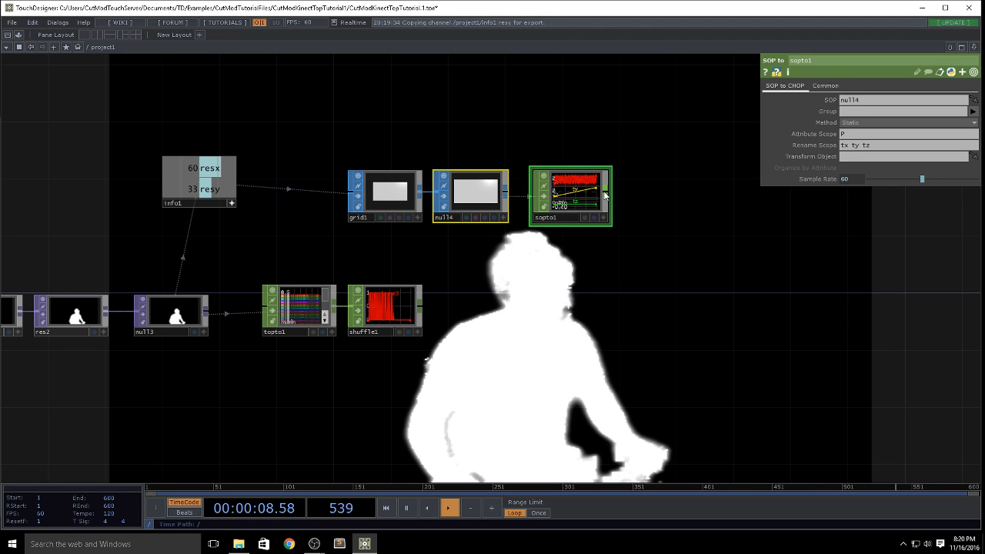
# Step: Add a Merge CHOP after sopto1
pyautogui.click(605, 195)
pyautogui.write('merg')
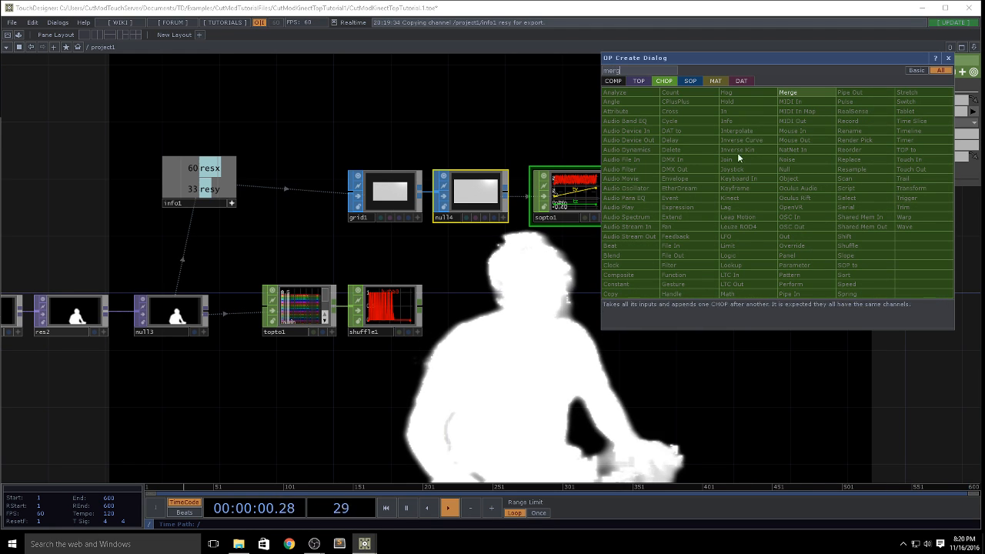
pyautogui.click(799, 96)
pyautogui.click(726, 240)
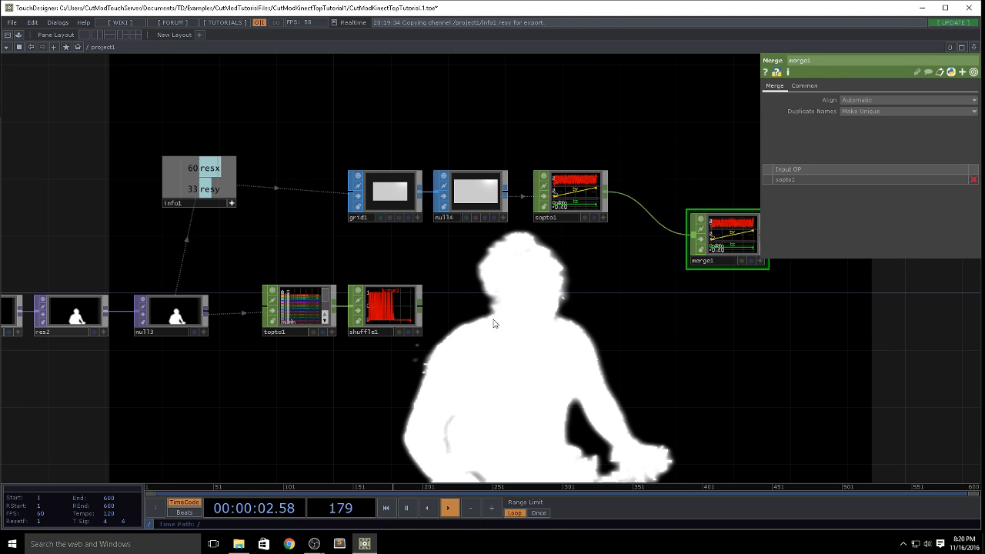
# Step: Add a Rename CHOP after shuffle1 and rename its channel to luma
pyautogui.click(416, 310)
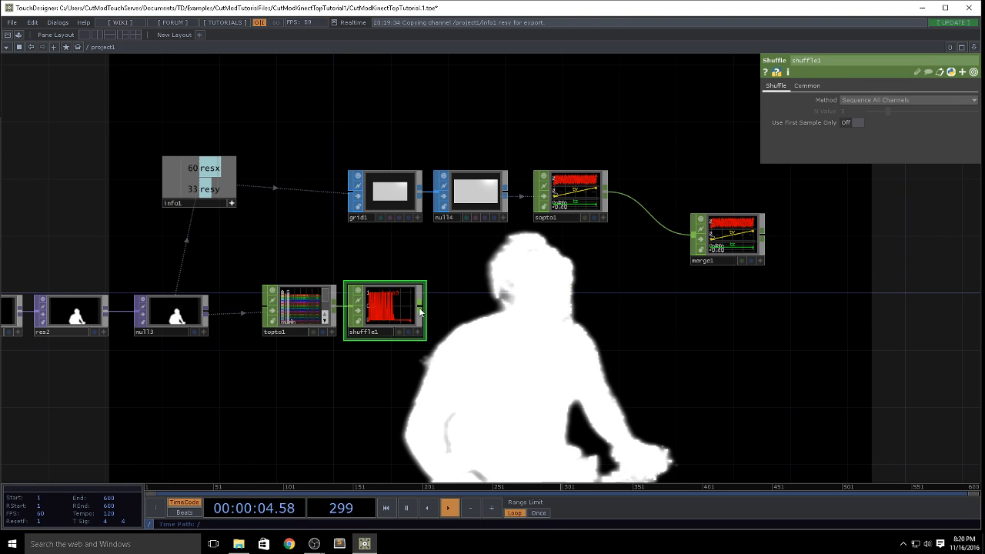
pyautogui.click(418, 309)
pyautogui.write('re')
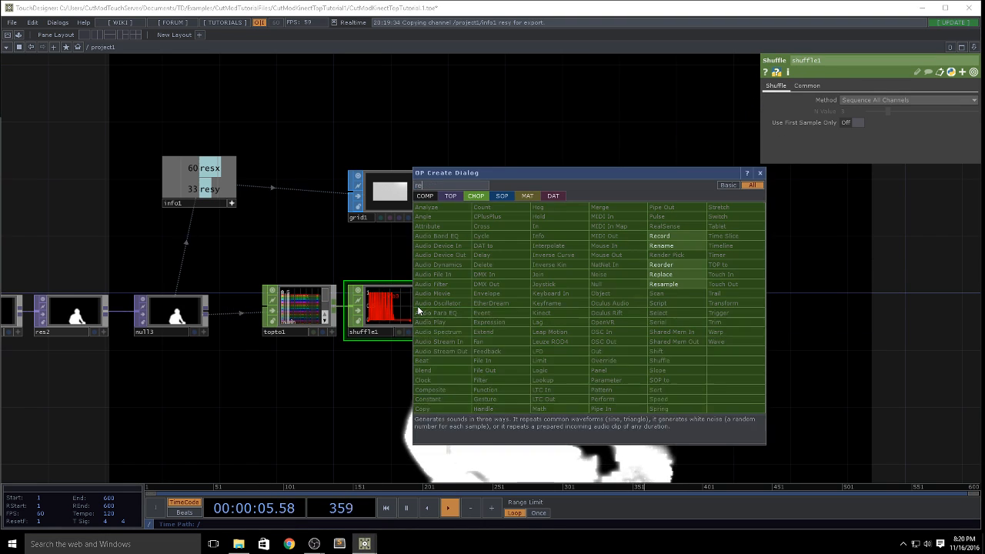
pyautogui.click(665, 246)
pyautogui.click(485, 308)
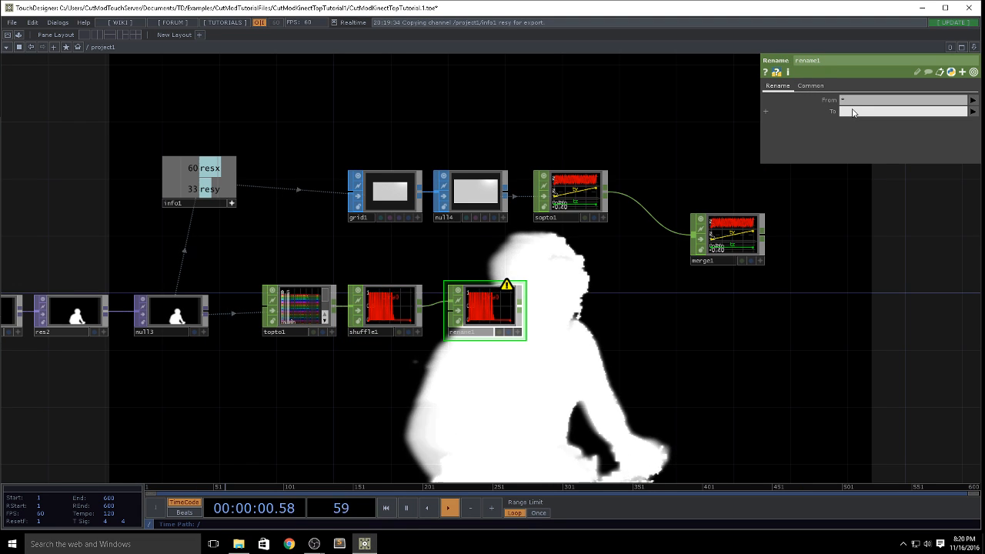
pyautogui.write('luma')
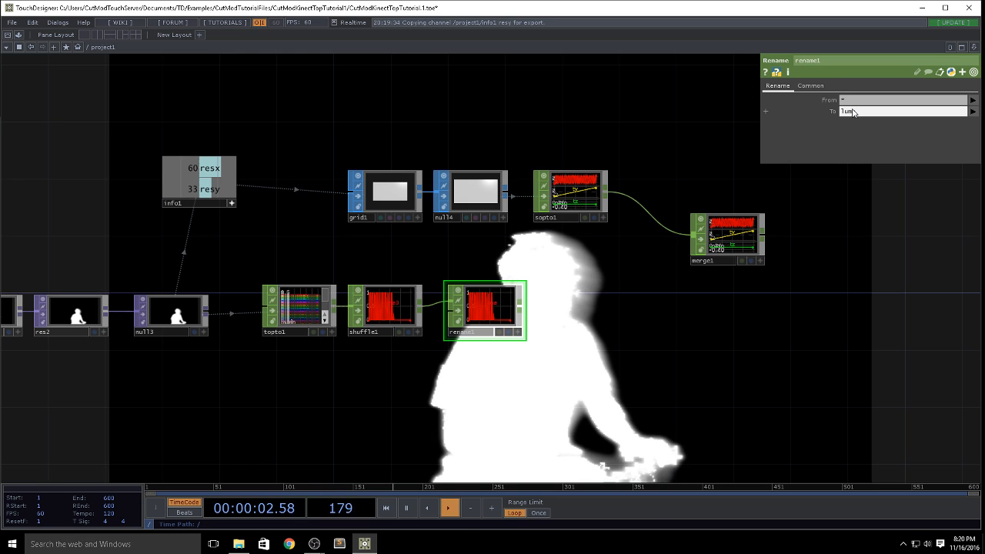
pyautogui.press('Return')
# Step: Connect rename1 into merge1 and add a Null CHOP after the merge, checking its channels
pyautogui.moveTo(520, 312); pyautogui.dragTo(700, 239)
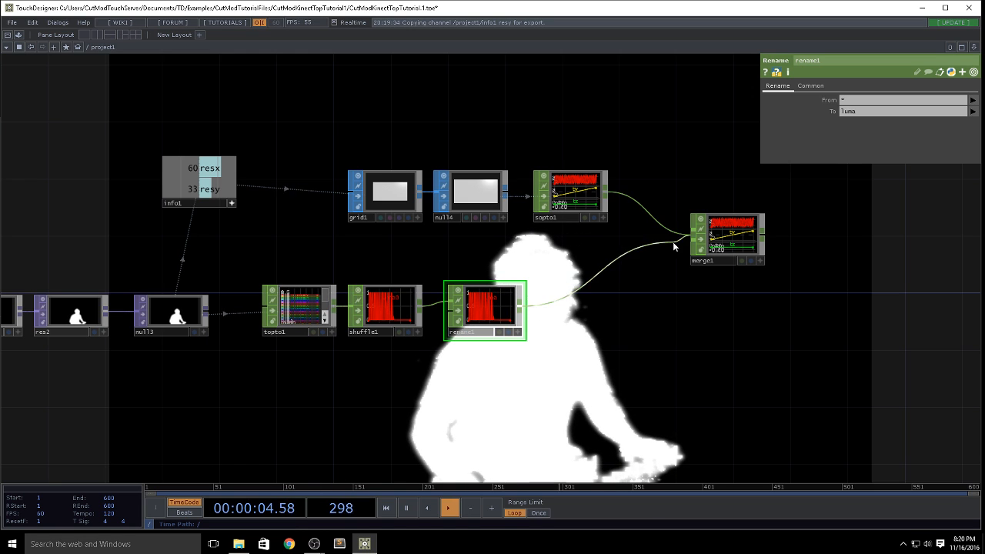
pyautogui.rightClick(763, 241)
pyautogui.click(808, 213)
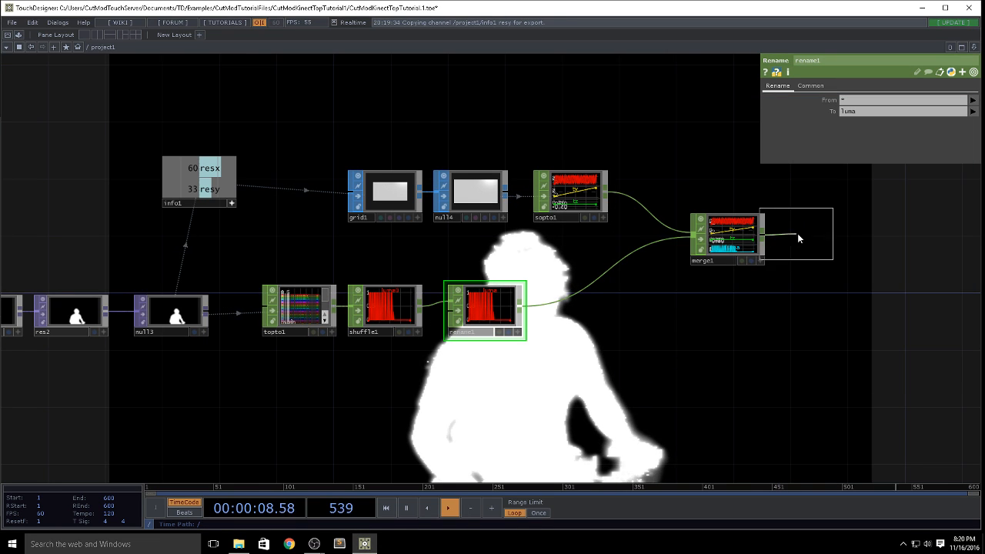
pyautogui.click(823, 236)
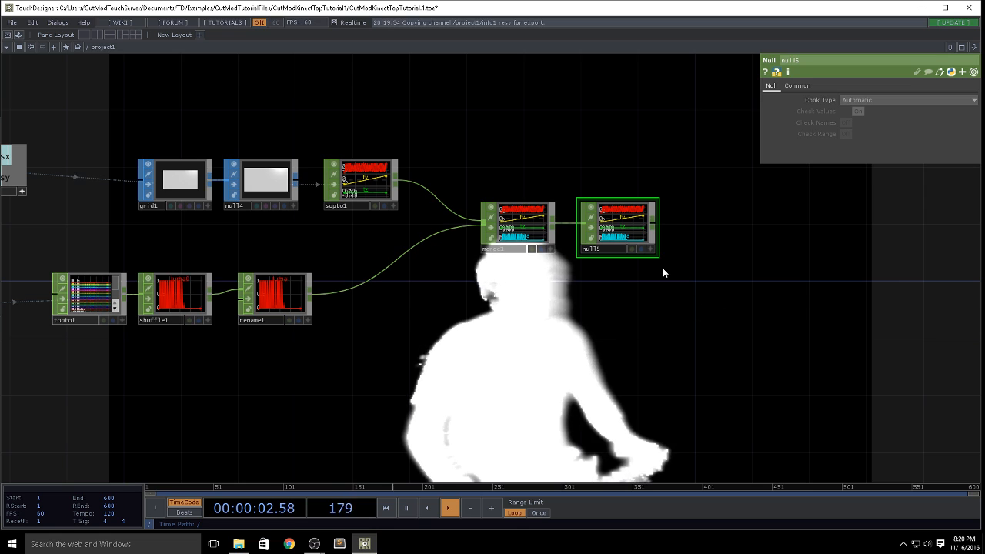
pyautogui.scroll(6, 630, 220)
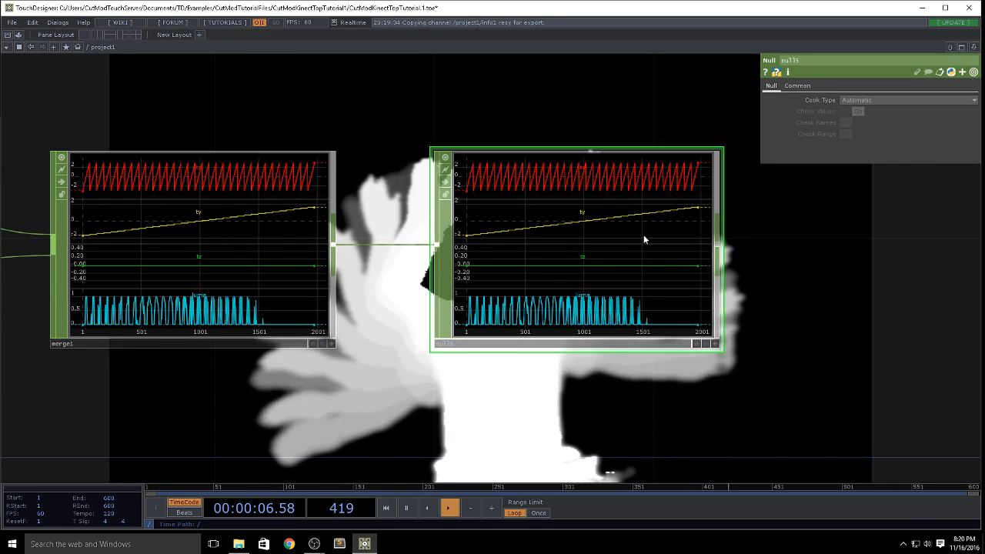
pyautogui.scroll(-6, 670, 275)
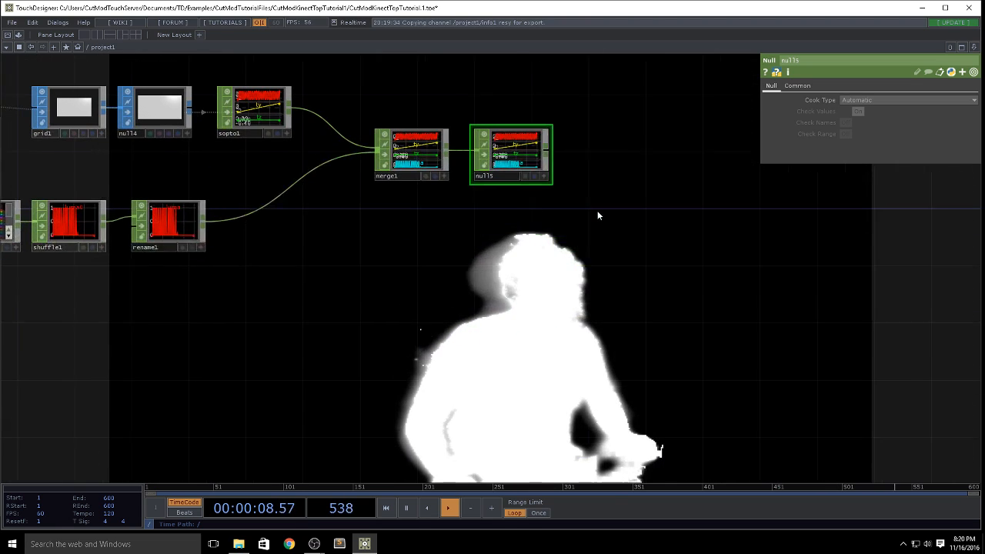
# Step: Create a Sphere SOP in the empty area below the null5 CHOP
pyautogui.press('Tab')
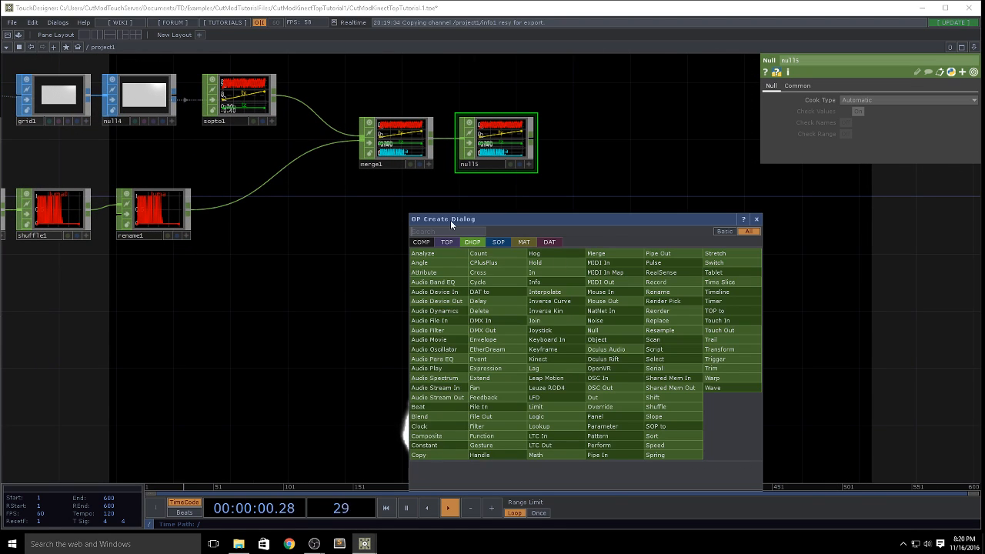
pyautogui.click(499, 240)
pyautogui.write('sp')
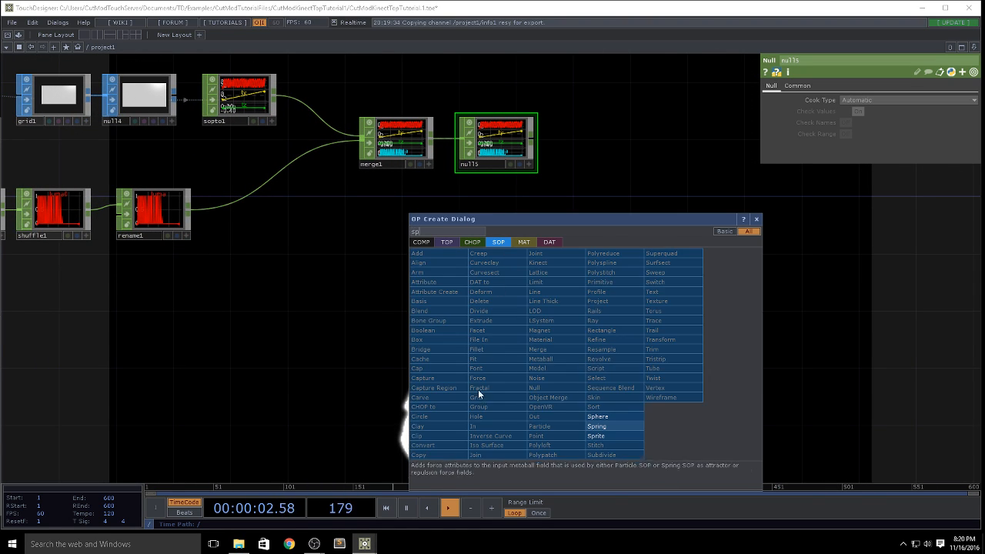
pyautogui.click(615, 416)
pyautogui.click(613, 268)
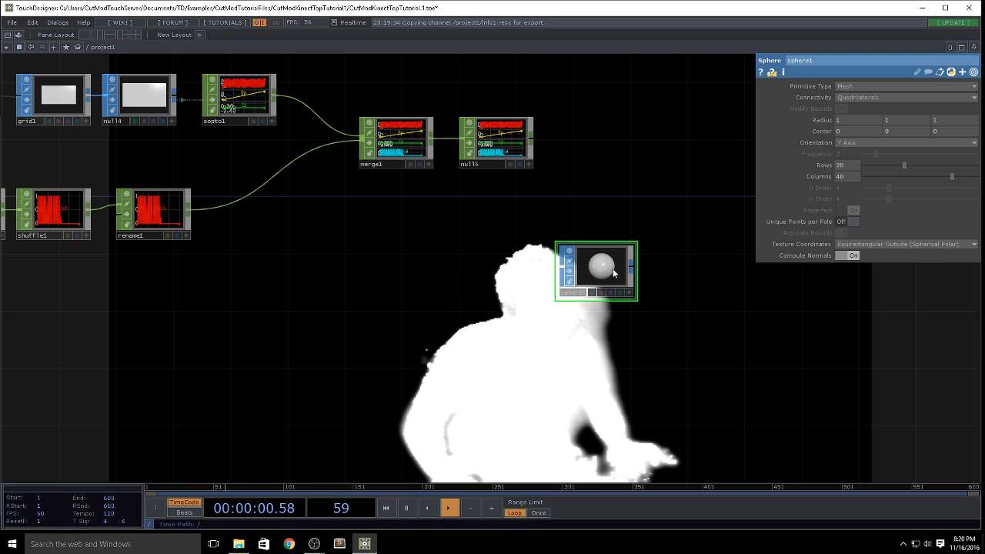
# Step: Add a Geometry COMP fed by sphere1
pyautogui.rightClick(631, 266)
pyautogui.click(626, 156)
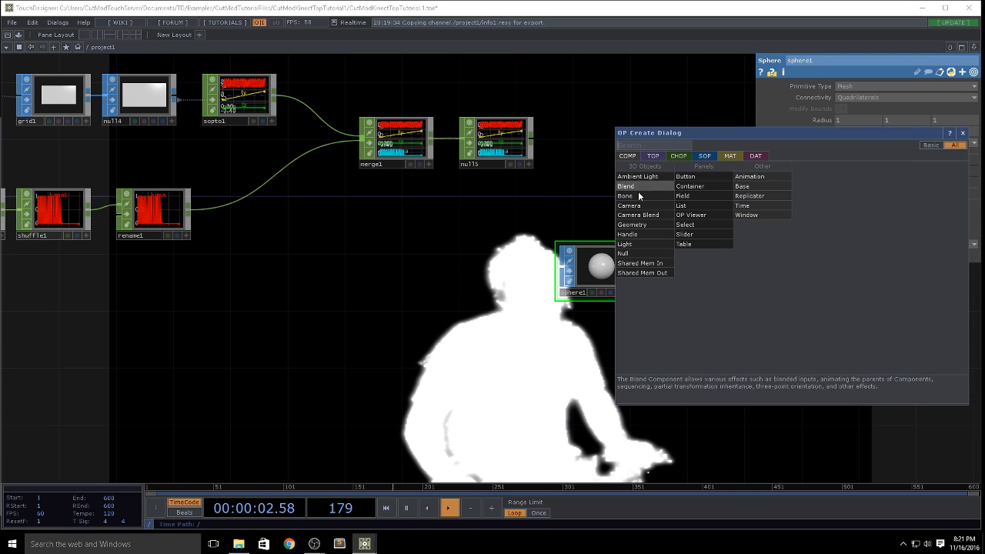
pyautogui.click(631, 224)
pyautogui.click(723, 273)
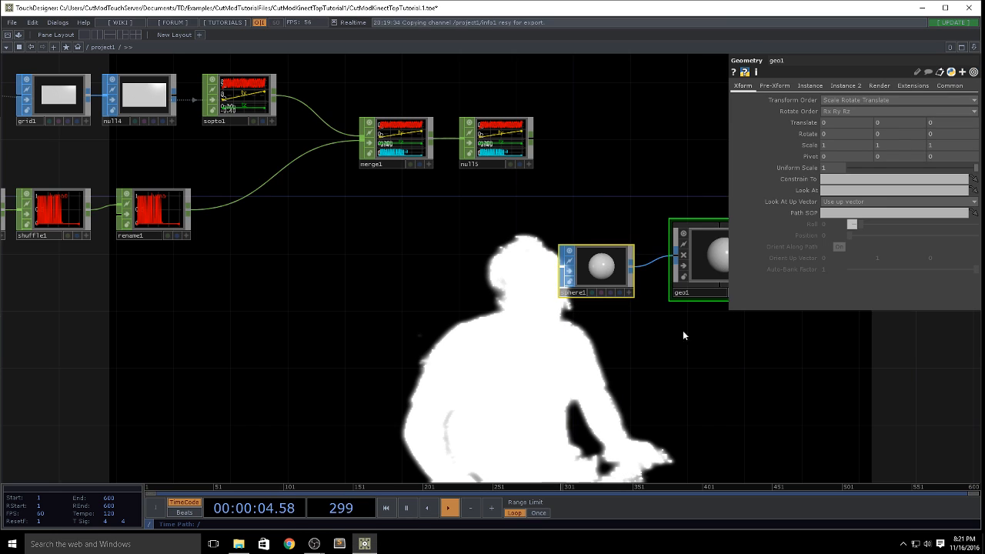
# Step: Try a radius of .01 on all three axes of sphere1
pyautogui.moveTo(682, 336); pyautogui.dragTo(574, 257)
pyautogui.click(489, 202)
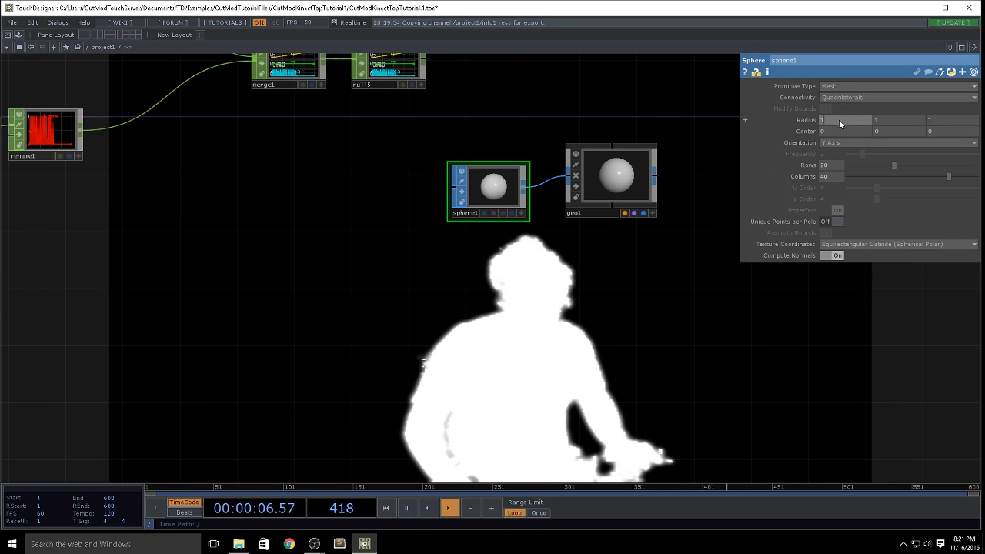
pyautogui.write('.01')
pyautogui.press('Tab')
pyautogui.write('.01')
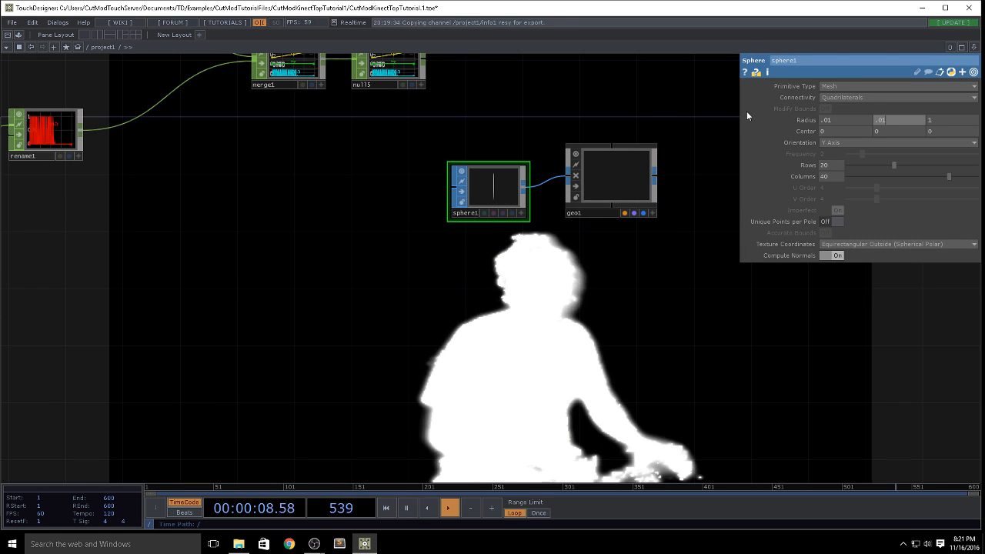
pyautogui.press('Tab')
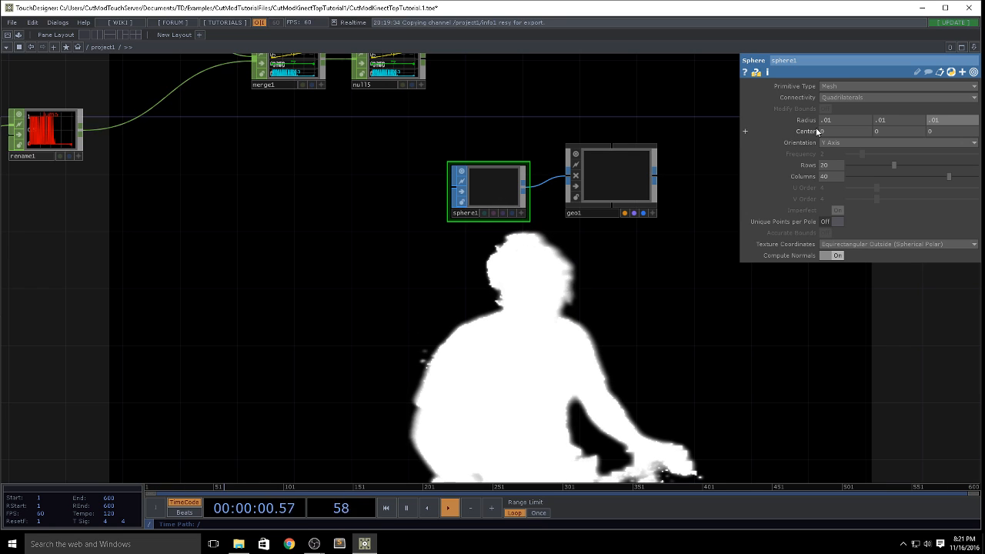
# Step: Set sphere1's radius to .1 on all three axes
pyautogui.write('.1')
pyautogui.press('Tab')
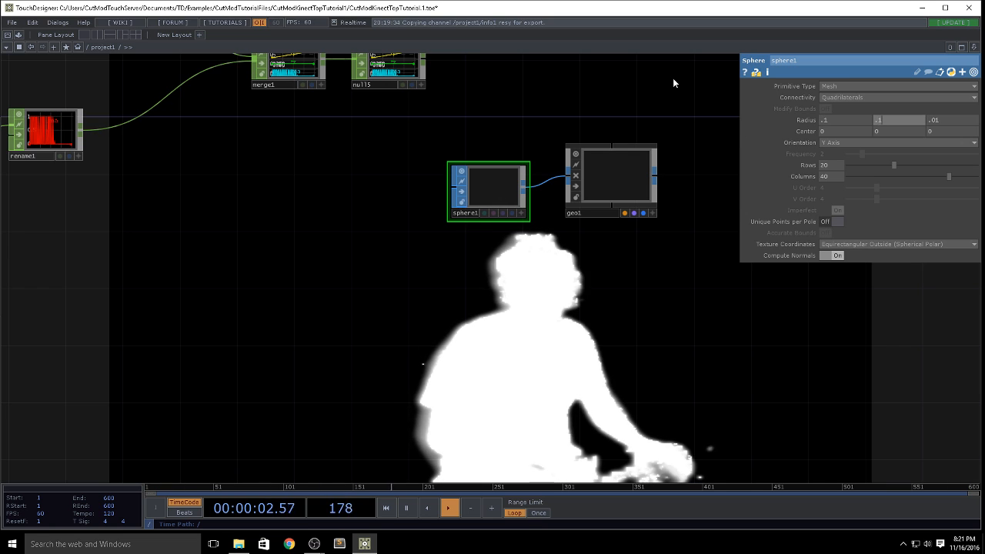
pyautogui.write('.1')
pyautogui.press('Tab')
pyautogui.write('.1')
pyautogui.press('Tab')
# Step: Turn on instancing for geo1
pyautogui.moveTo(644, 282); pyautogui.dragTo(598, 313)
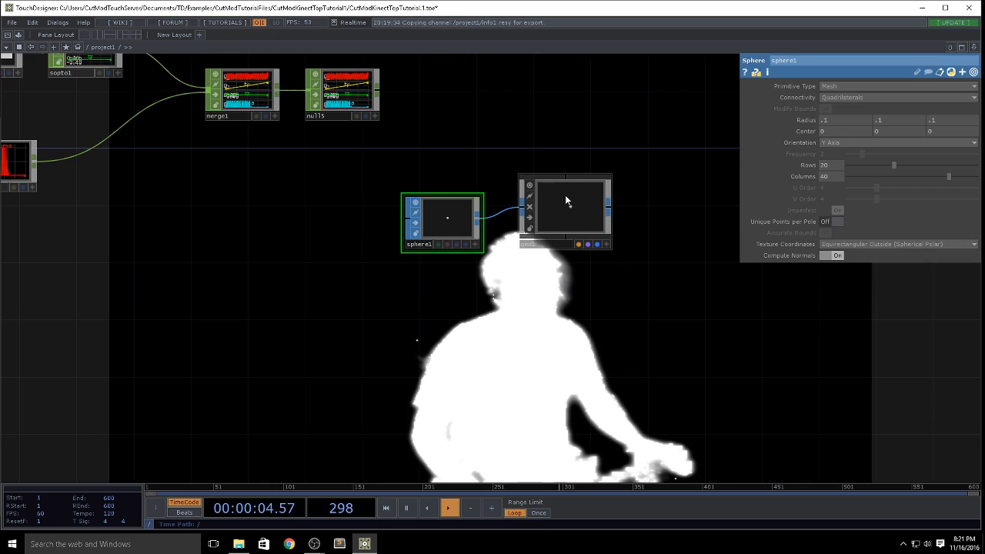
pyautogui.click(565, 197)
pyautogui.click(810, 85)
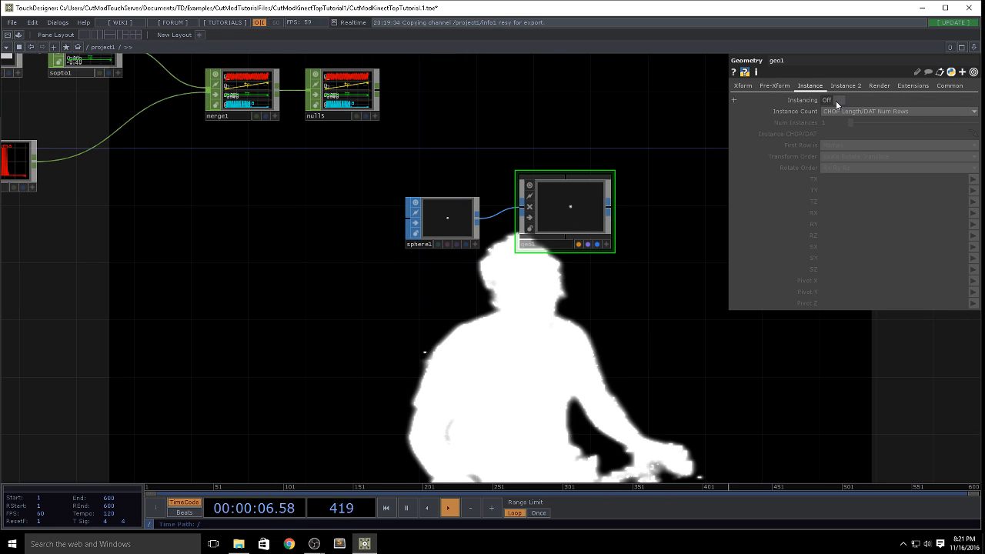
pyautogui.click(835, 101)
# Step: Rename null5 as instanceChans and assign it as geo1's Instance CHOP/DAT
pyautogui.moveTo(583, 121); pyautogui.dragTo(497, 180)
pyautogui.moveTo(247, 156)
pyautogui.mouseDown()
pyautogui.moveTo(488, 154)
pyautogui.moveTo(242, 150)
pyautogui.moveTo(248, 173)
pyautogui.mouseUp()
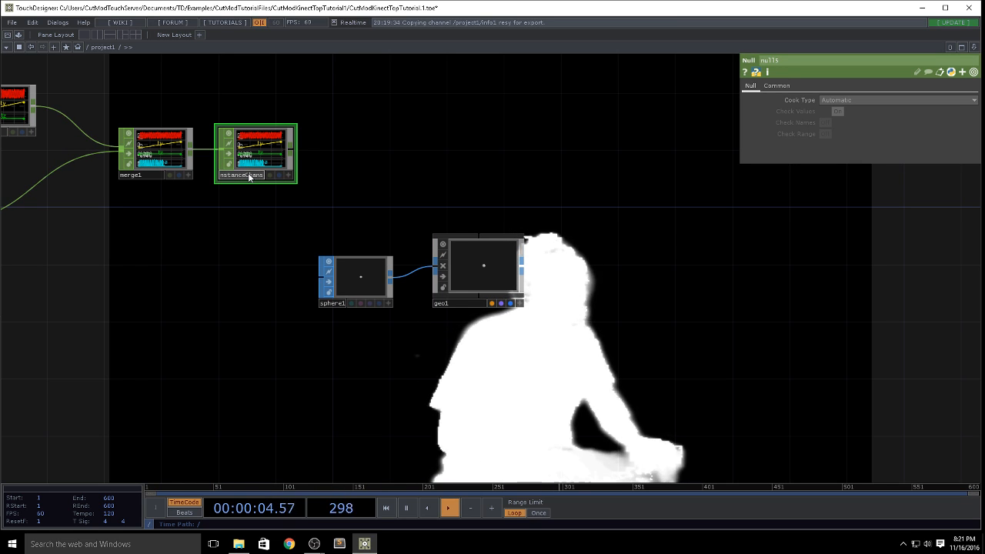
pyautogui.click(490, 266)
pyautogui.moveTo(250, 153); pyautogui.dragTo(892, 134)
# Step: Map geo1's instance TX, TY and TZ to the tx, ty and tz channels and inspect the instances
pyautogui.click(972, 179)
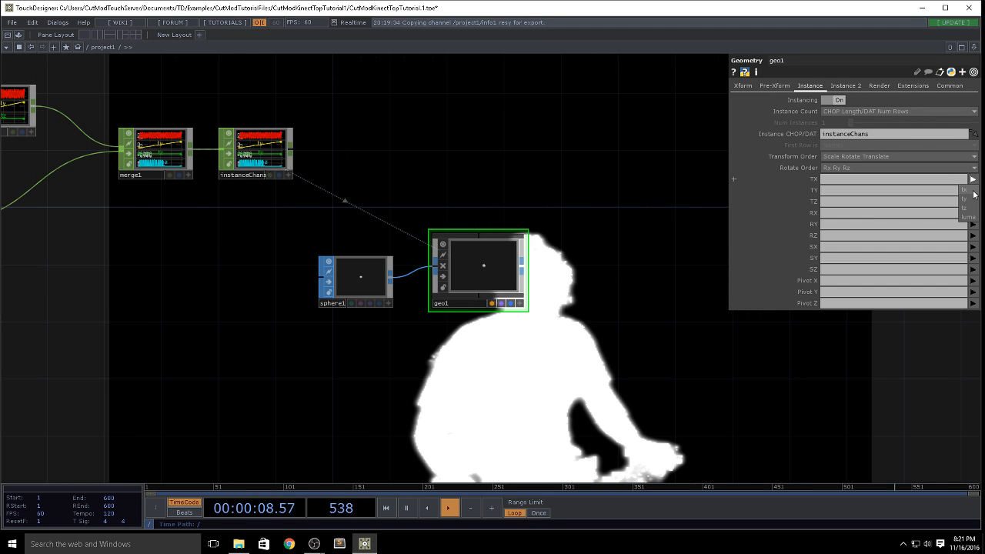
pyautogui.click(971, 190)
pyautogui.click(972, 190)
pyautogui.click(971, 210)
pyautogui.click(972, 202)
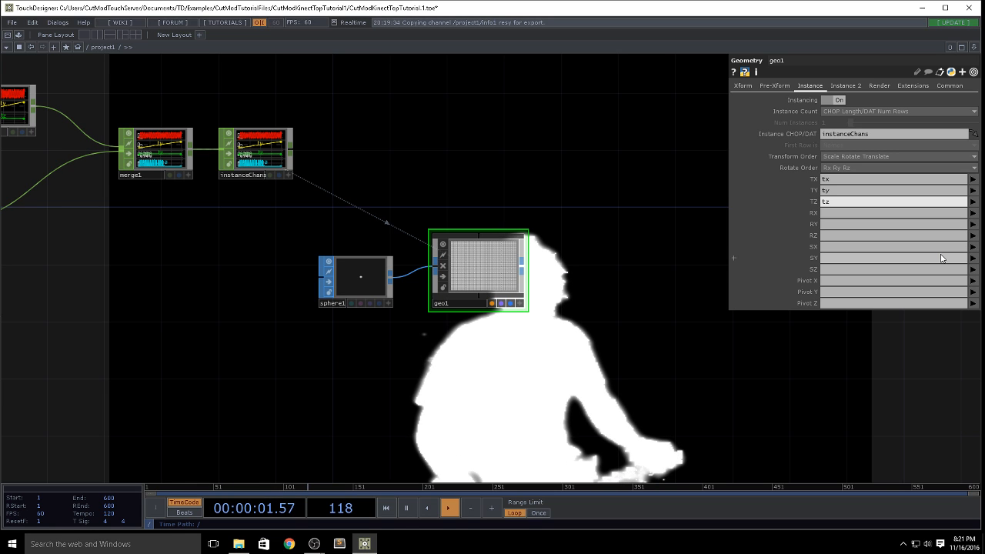
pyautogui.scroll(7, 468, 270)
pyautogui.scroll(-7, 468, 270)
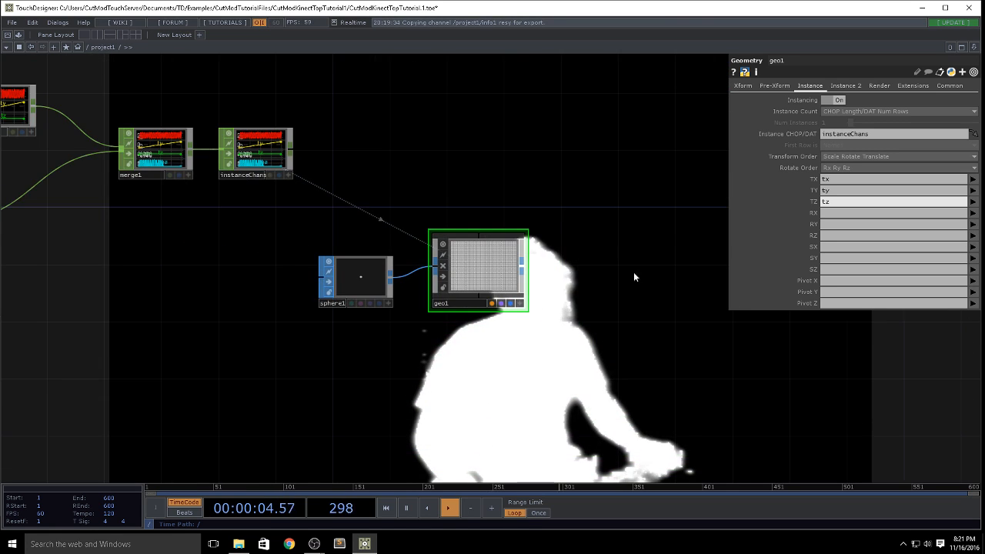
# Step: Create a Camera COMP and a Light COMP side by side above geo1
pyautogui.moveTo(594, 226); pyautogui.dragTo(444, 234)
pyautogui.press('Tab')
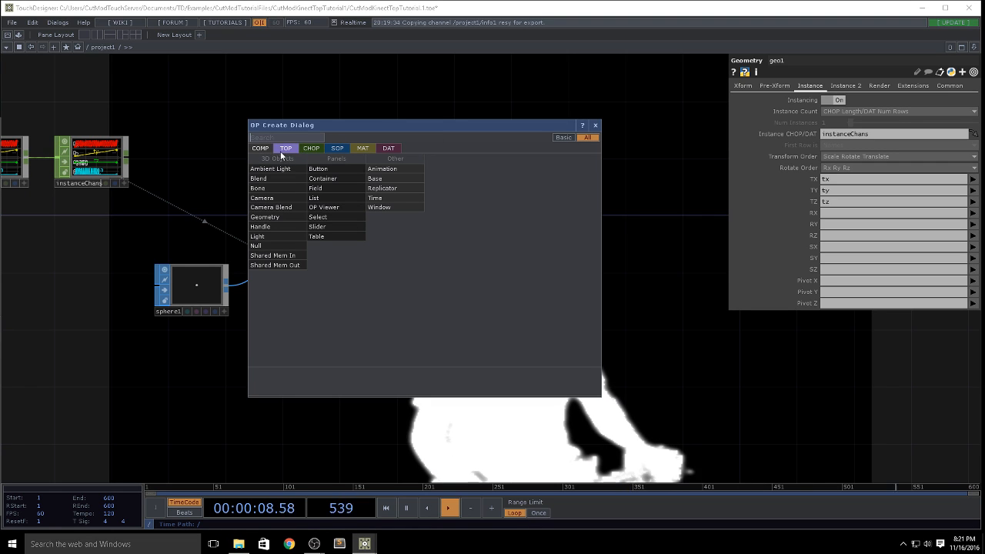
pyautogui.click(261, 197)
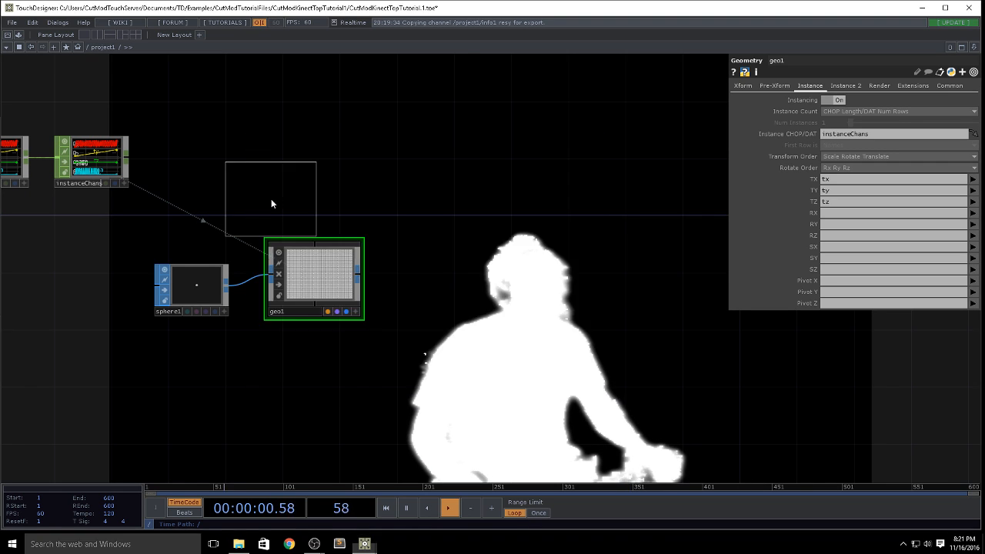
pyautogui.click(444, 125)
pyautogui.press('Tab')
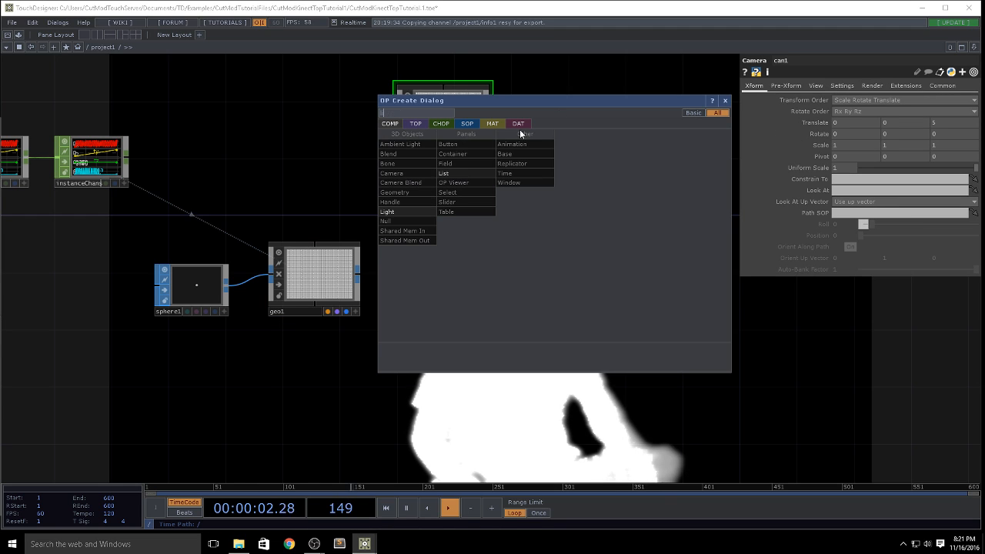
pyautogui.click(386, 222)
pyautogui.click(573, 112)
# Step: Add a Render TOP below the light, to the side of geo1
pyautogui.press('Tab')
pyautogui.write('re')
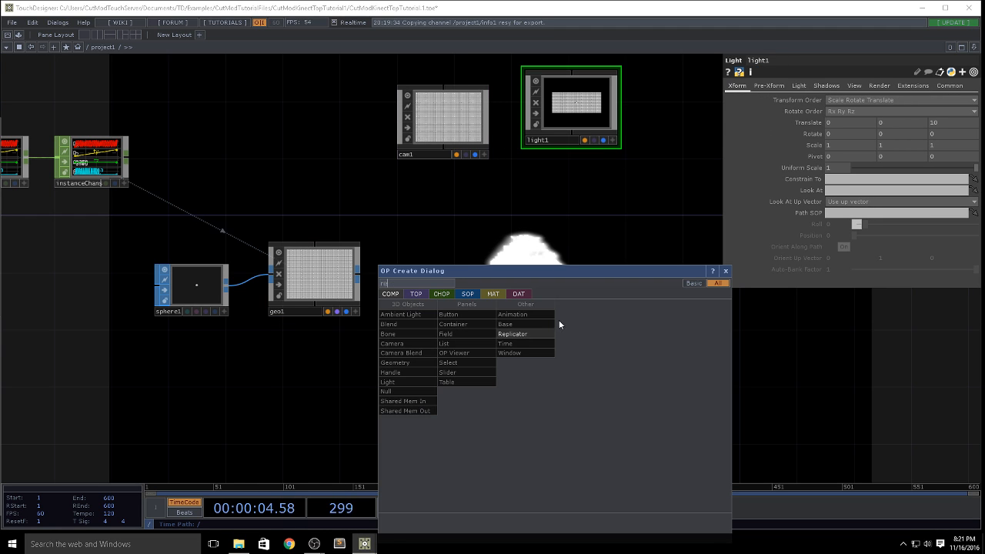
pyautogui.click(414, 293)
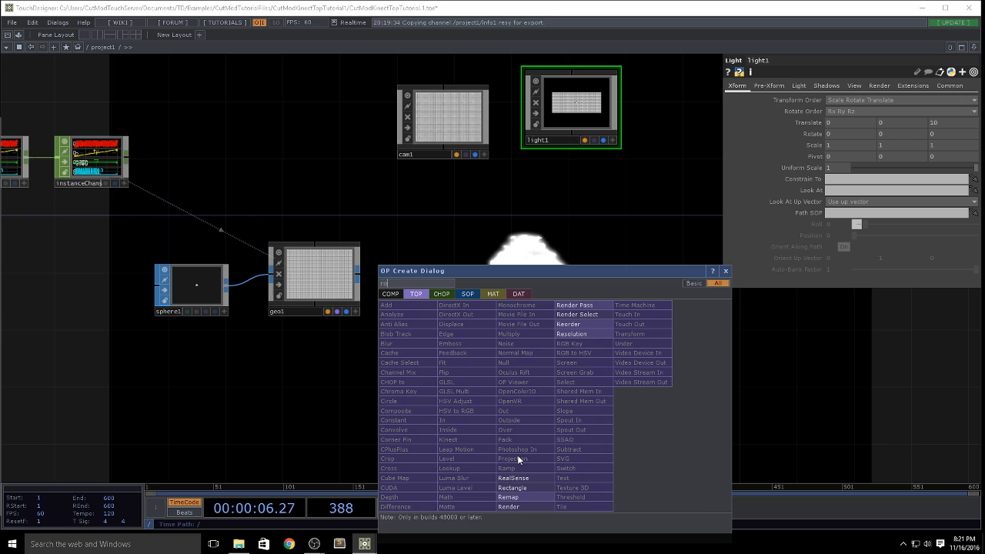
pyautogui.click(520, 508)
pyautogui.click(559, 269)
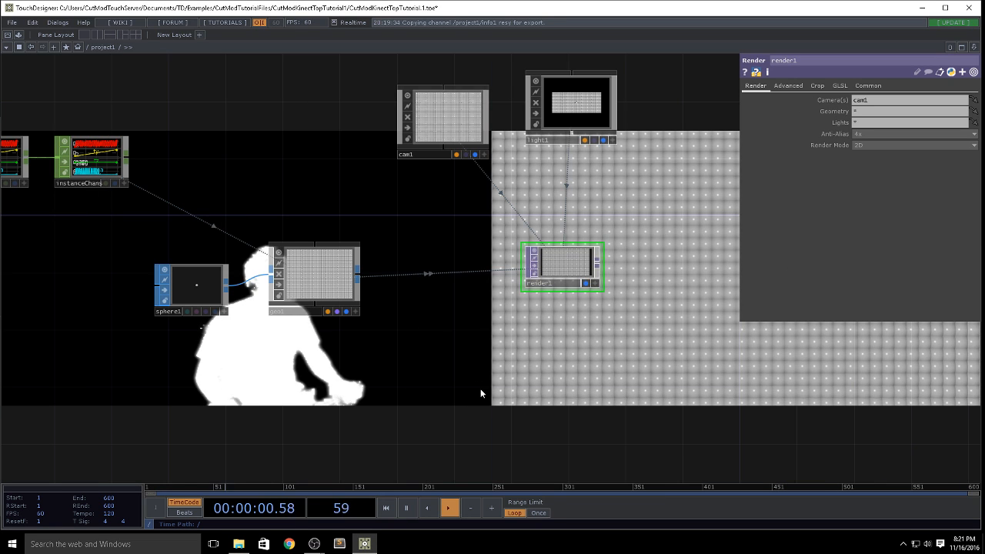
# Step: Turn off the background display of the silhouette's null2 TOP so only the render stays behind the network
pyautogui.scroll(-4, 480, 393)
pyautogui.moveTo(354, 378); pyautogui.dragTo(570, 338)
pyautogui.moveTo(363, 348); pyautogui.dragTo(679, 307)
pyautogui.moveTo(657, 262); pyautogui.dragTo(560, 260)
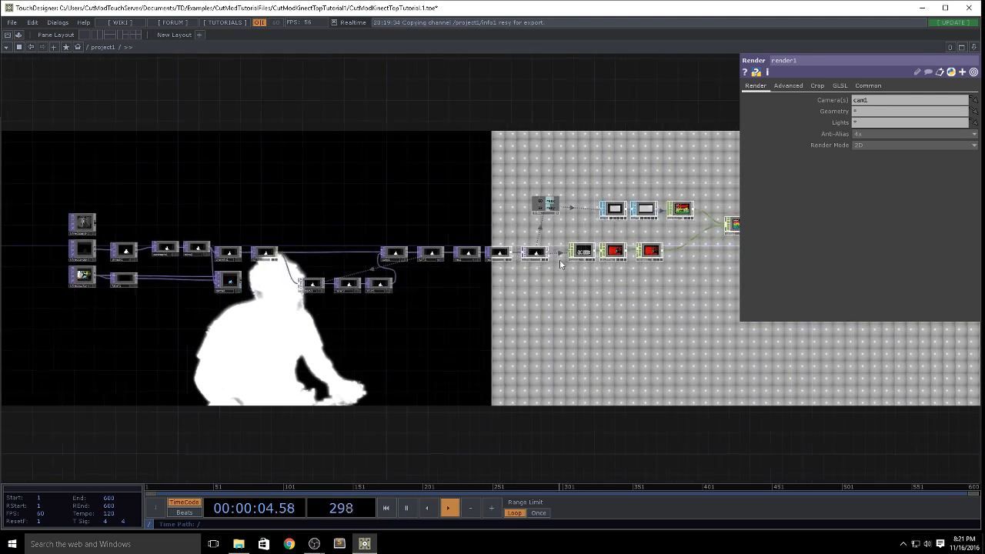
pyautogui.scroll(5, 560, 260)
pyautogui.moveTo(380, 351); pyautogui.dragTo(624, 385)
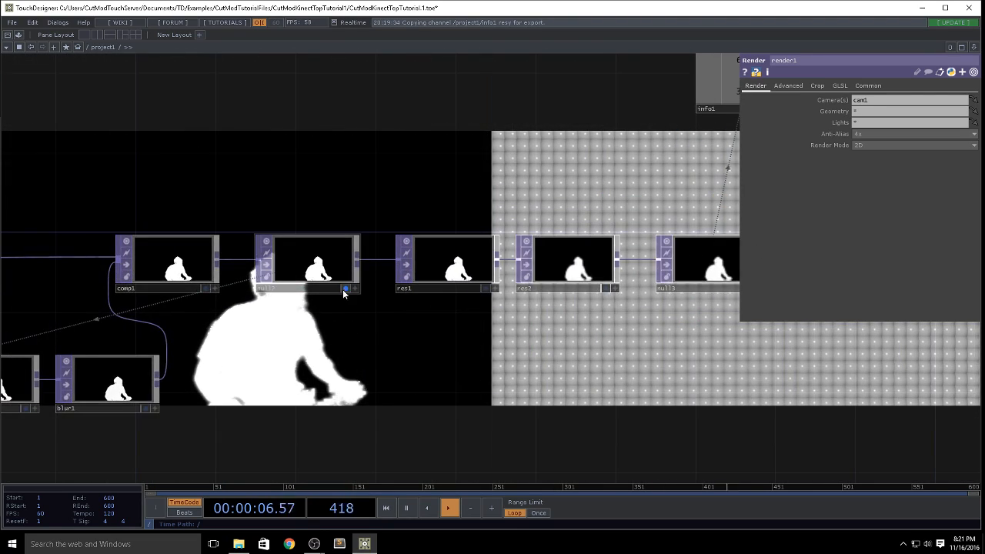
pyautogui.click(345, 289)
pyautogui.moveTo(605, 352); pyautogui.dragTo(419, 316)
pyautogui.scroll(-5, 417, 314)
pyautogui.moveTo(623, 397); pyautogui.dragTo(409, 354)
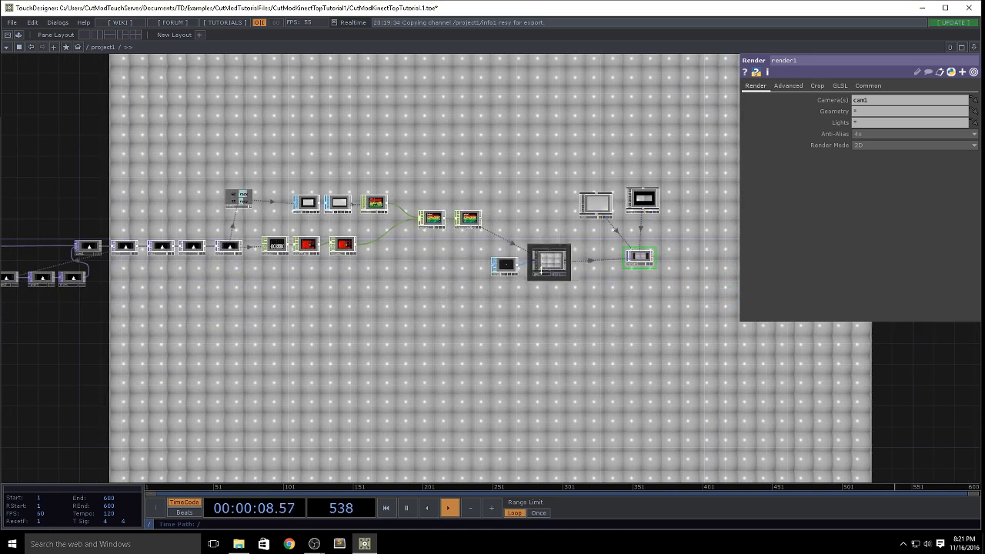
# Step: Set cam1's Z translation to 10
pyautogui.click(597, 203)
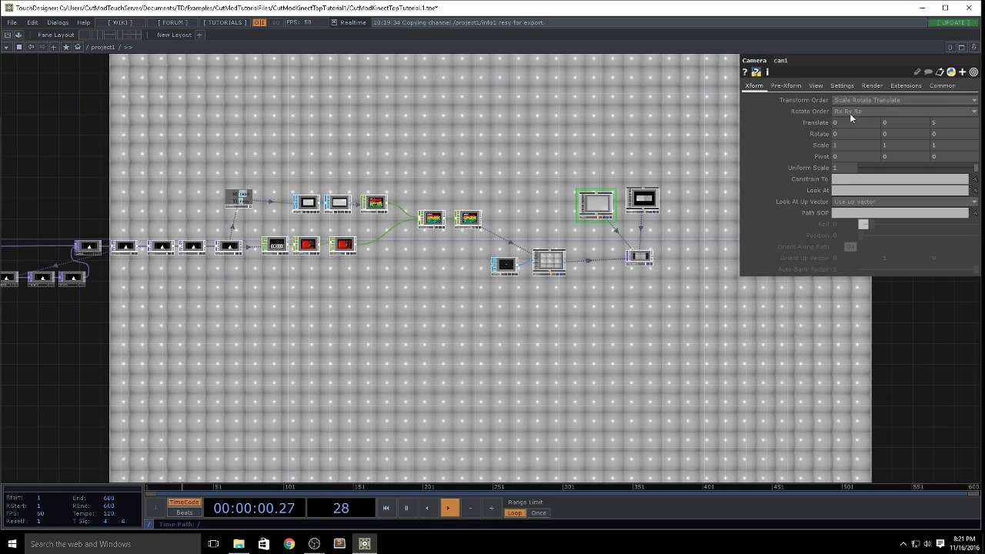
pyautogui.click(946, 121)
pyautogui.write('10')
pyautogui.press('Return')
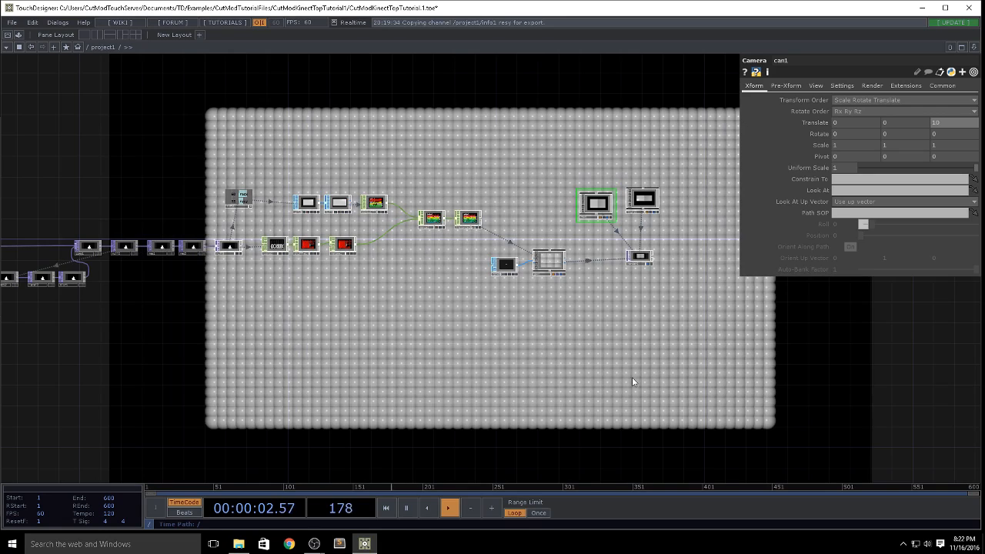
# Step: Map geo1's instance scale SX, SY and SZ to the luma channel
pyautogui.scroll(5, 594, 300)
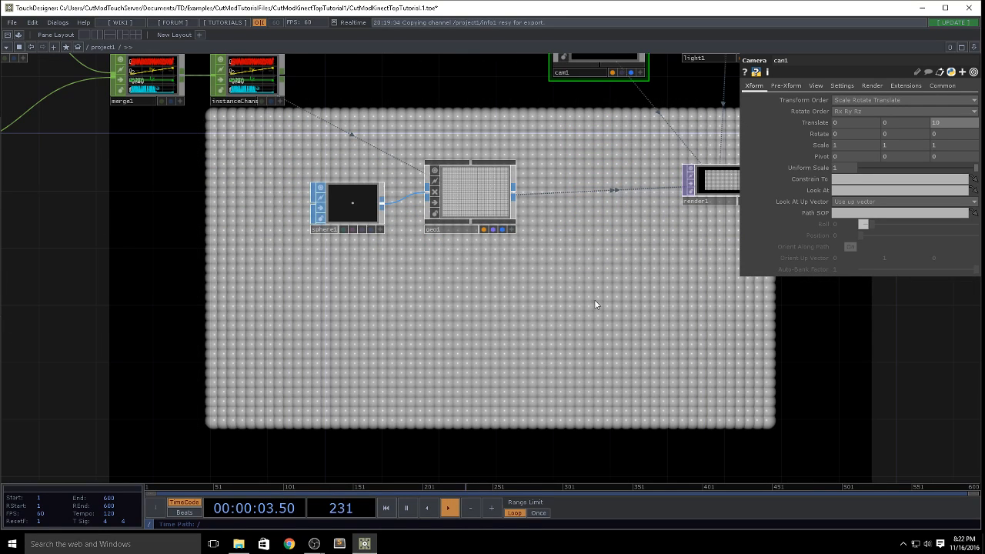
pyautogui.moveTo(594, 304); pyautogui.dragTo(465, 406)
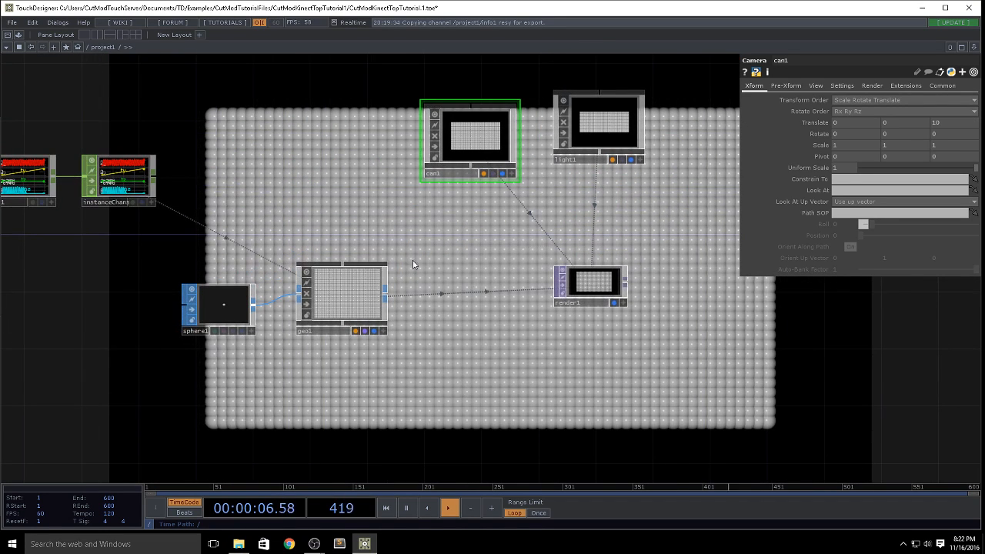
pyautogui.click(356, 289)
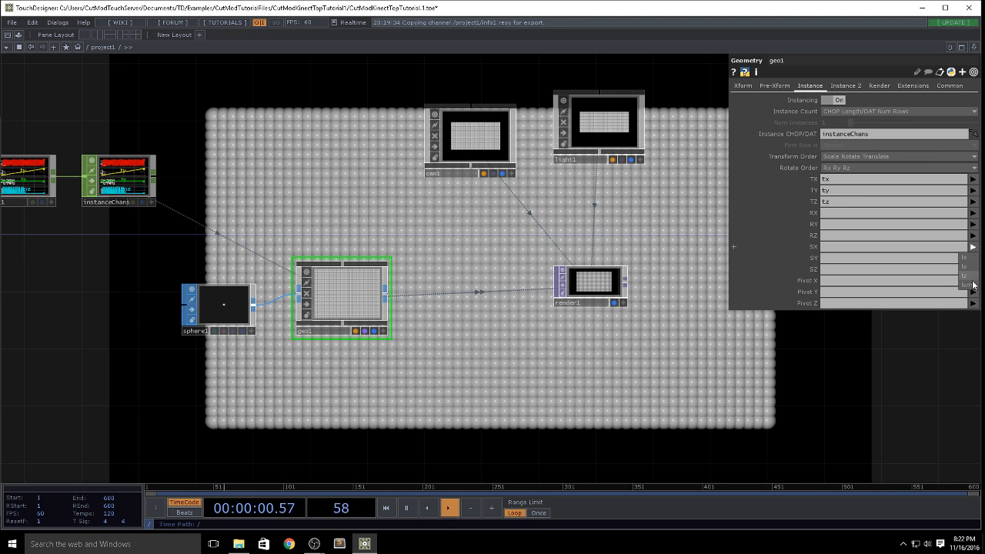
pyautogui.click(971, 285)
pyautogui.click(970, 296)
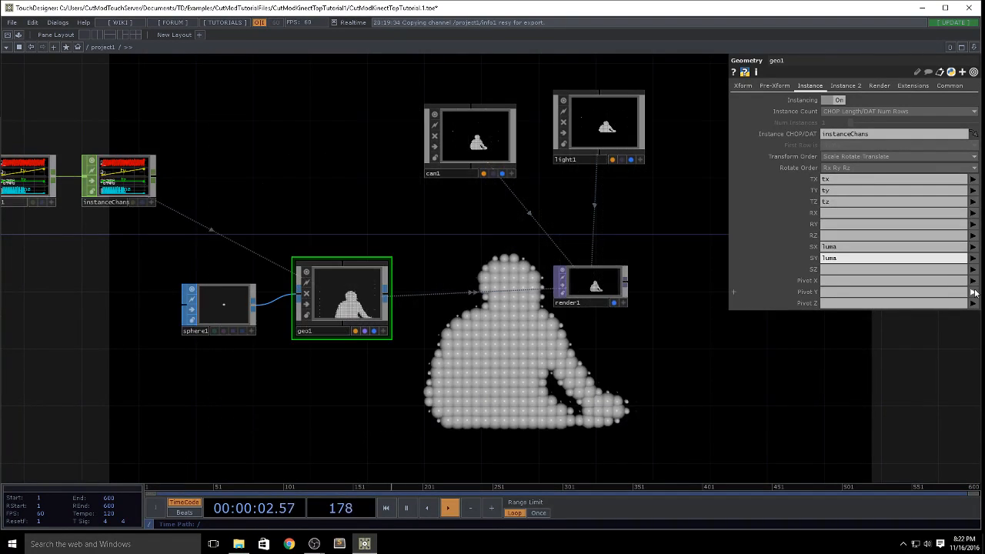
pyautogui.click(970, 307)
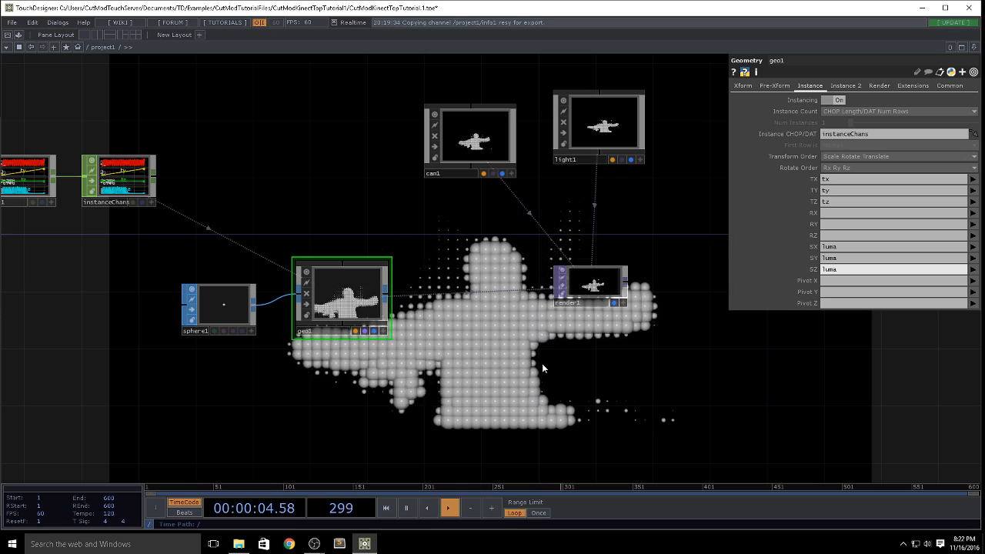
# Step: Move grid1 away from null4 to make room for another operator between them
pyautogui.moveTo(437, 386); pyautogui.dragTo(273, 377)
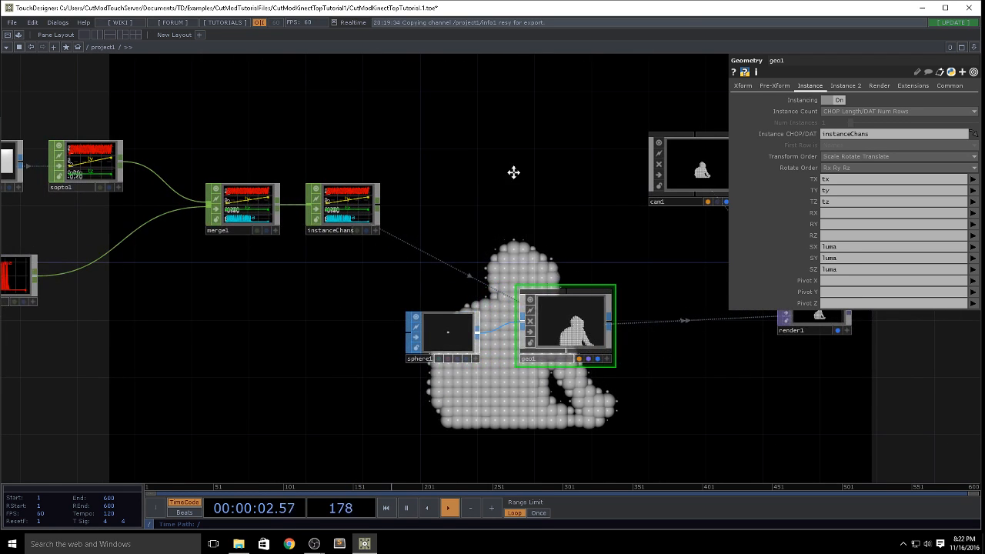
pyautogui.moveTo(513, 172); pyautogui.dragTo(706, 159)
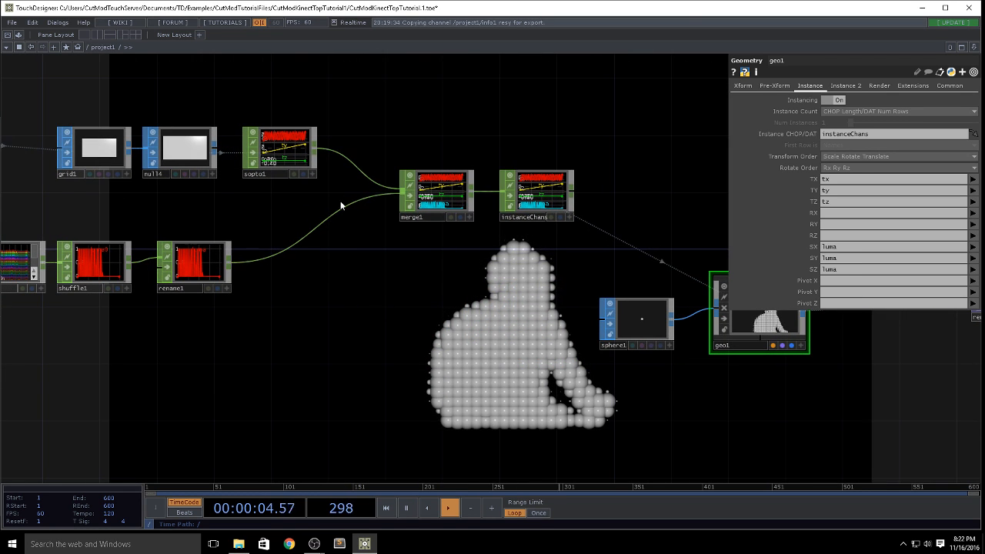
pyautogui.scroll(5, 291, 167)
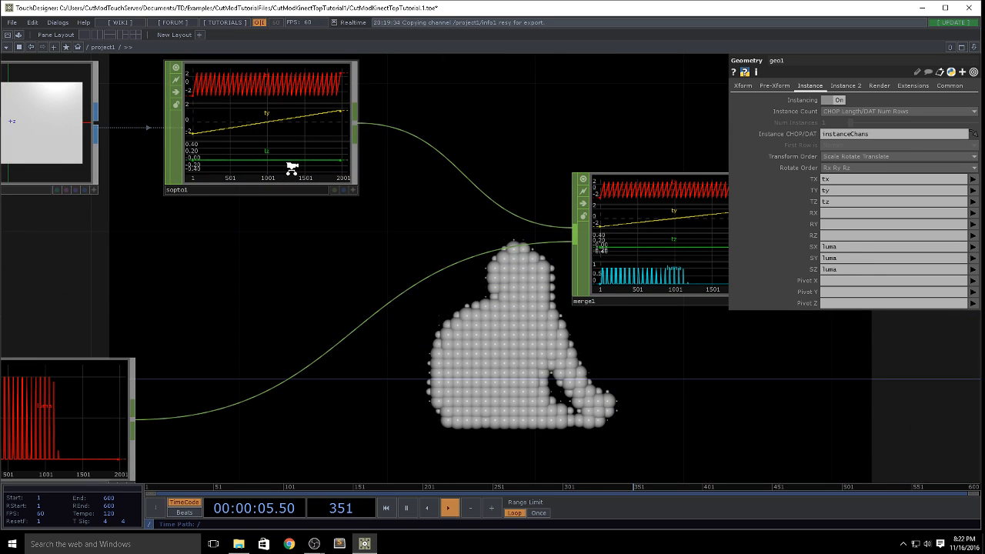
pyautogui.scroll(-3, 292, 168)
pyautogui.moveTo(373, 123); pyautogui.dragTo(356, 259)
pyautogui.scroll(-4, 351, 184)
pyautogui.moveTo(341, 144); pyautogui.dragTo(567, 148)
pyautogui.moveTo(398, 234); pyautogui.dragTo(335, 233)
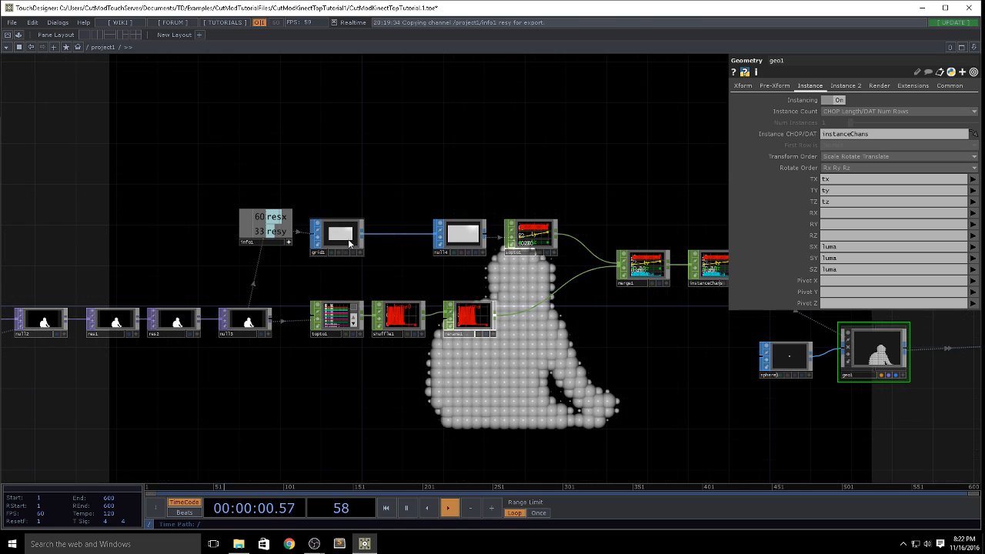
# Step: Insert a Noise SOP between grid1 and null4
pyautogui.scroll(3, 349, 243)
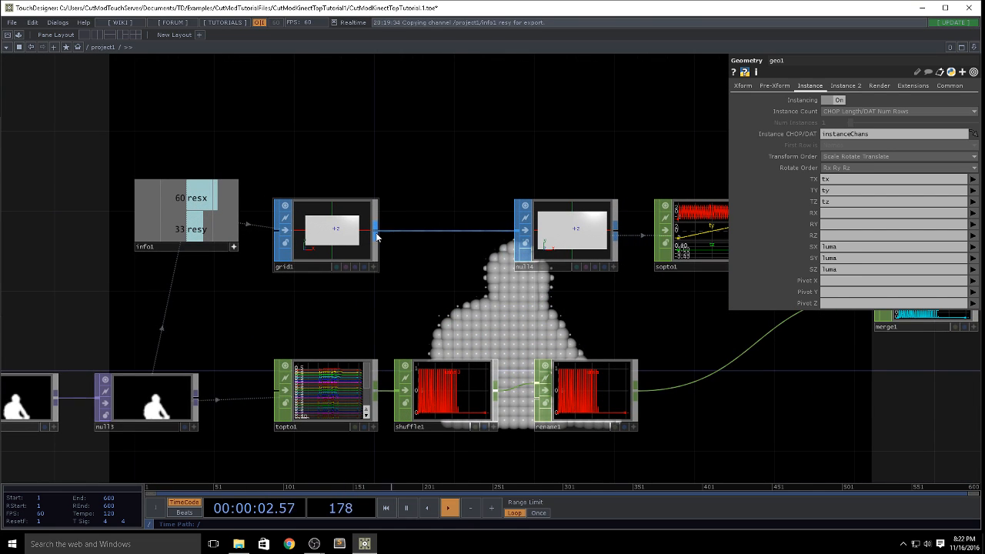
pyautogui.rightClick(376, 236)
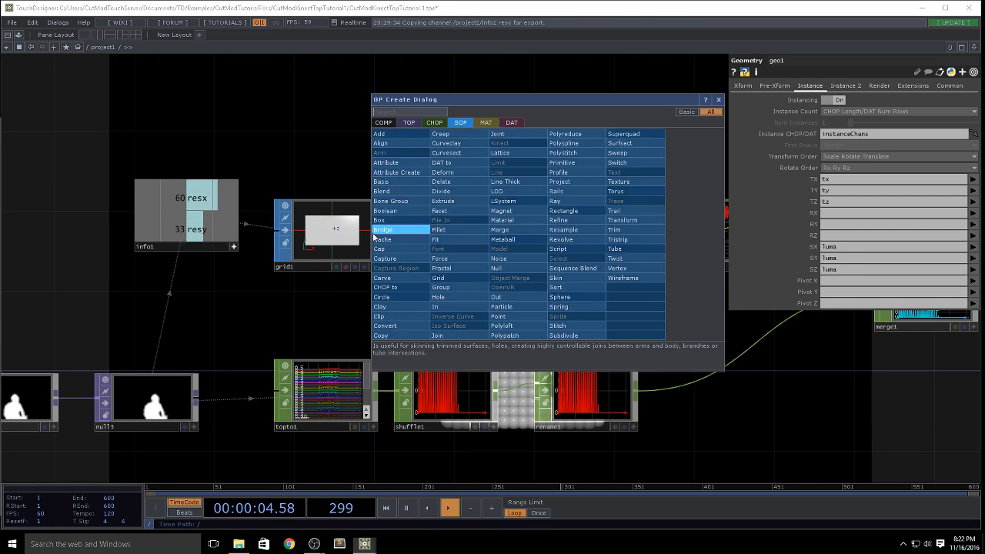
pyautogui.write('no')
pyautogui.click(502, 263)
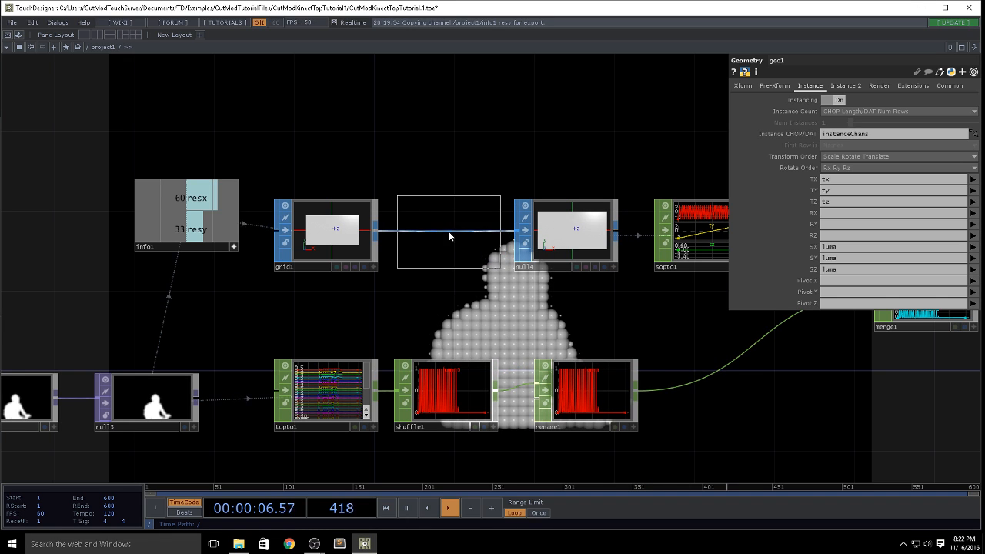
pyautogui.click(446, 239)
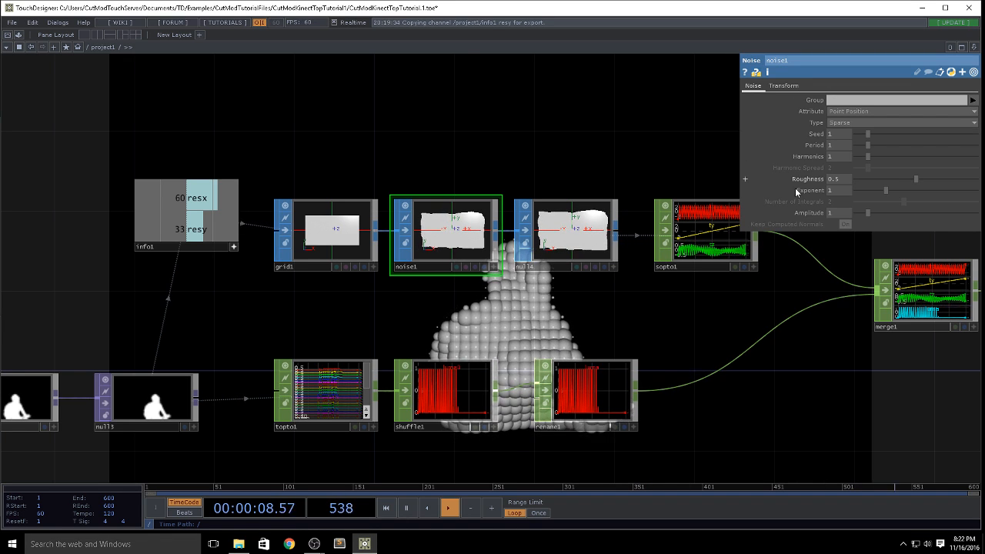
# Step: Set noise1's Amplitude to .1
pyautogui.click(834, 215)
pyautogui.write('.1')
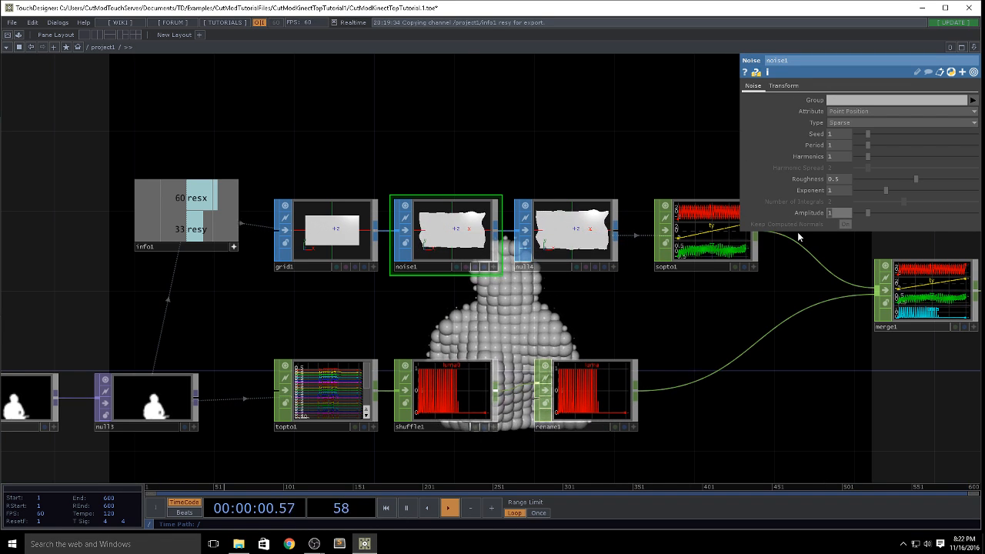
pyautogui.press('Return')
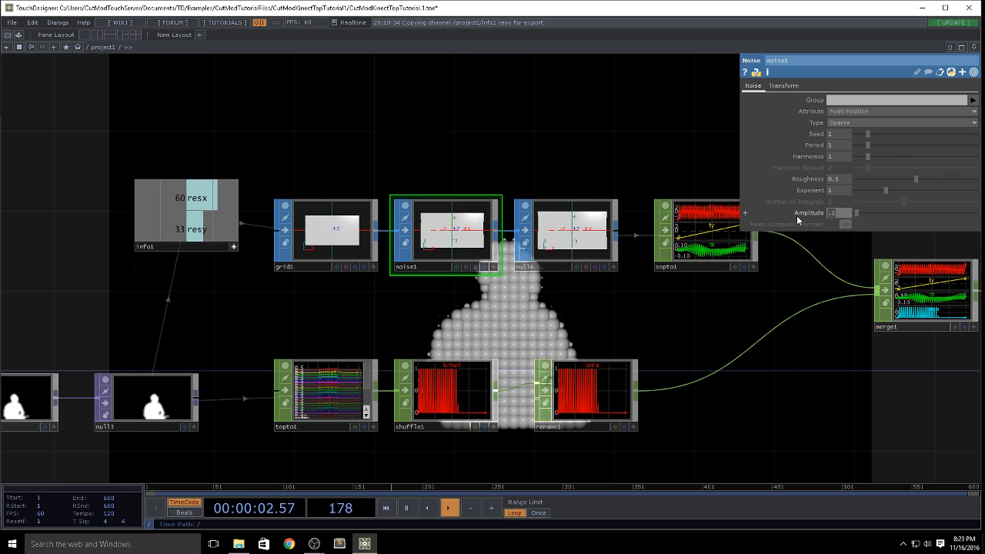
# Step: Examine the noise-displaced sphere silhouette and the network from the grid through to the render
pyautogui.moveTo(741, 318); pyautogui.dragTo(311, 75)
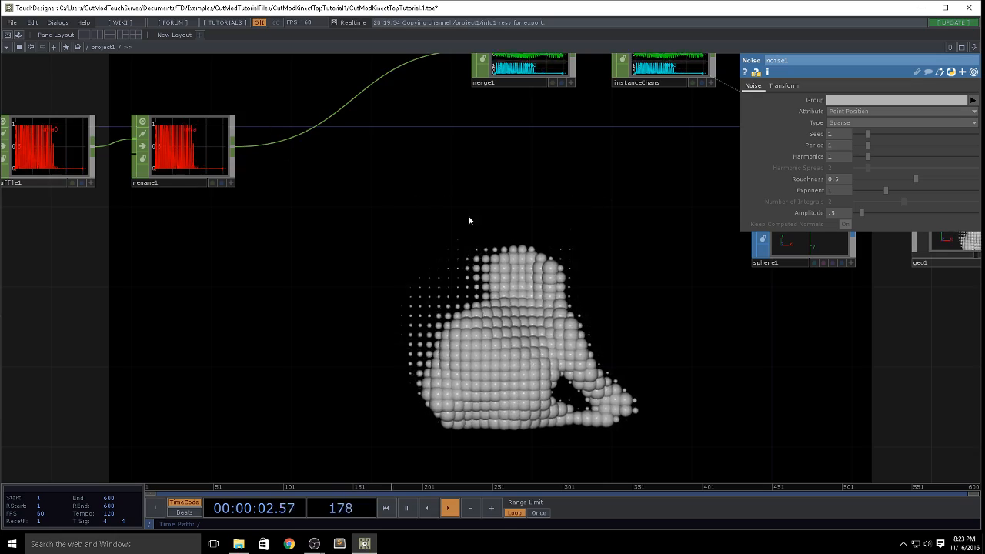
pyautogui.moveTo(546, 273); pyautogui.dragTo(702, 308)
pyautogui.moveTo(702, 308); pyautogui.dragTo(607, 317, button='middle')
pyautogui.moveTo(608, 317); pyautogui.dragTo(401, 326)
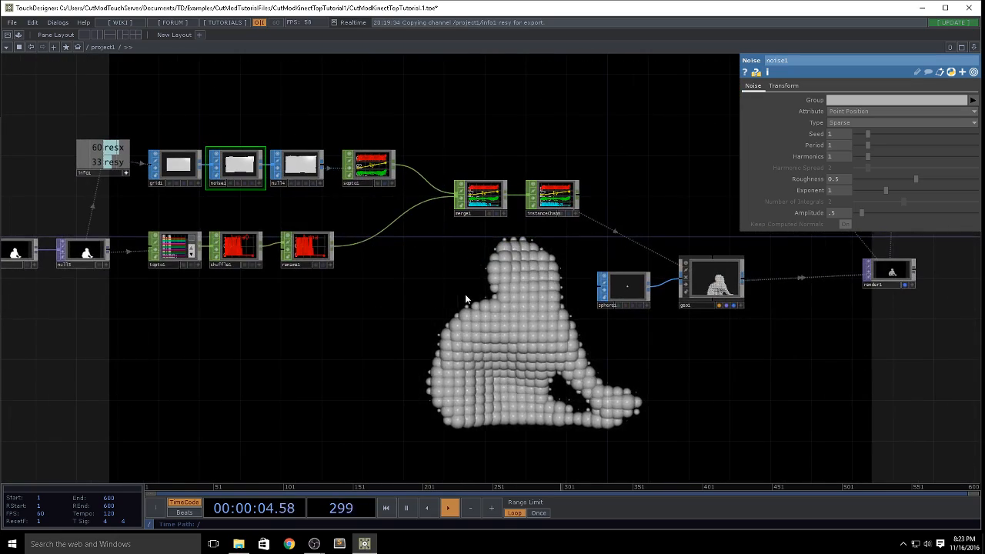
pyautogui.moveTo(474, 305); pyautogui.dragTo(407, 323)
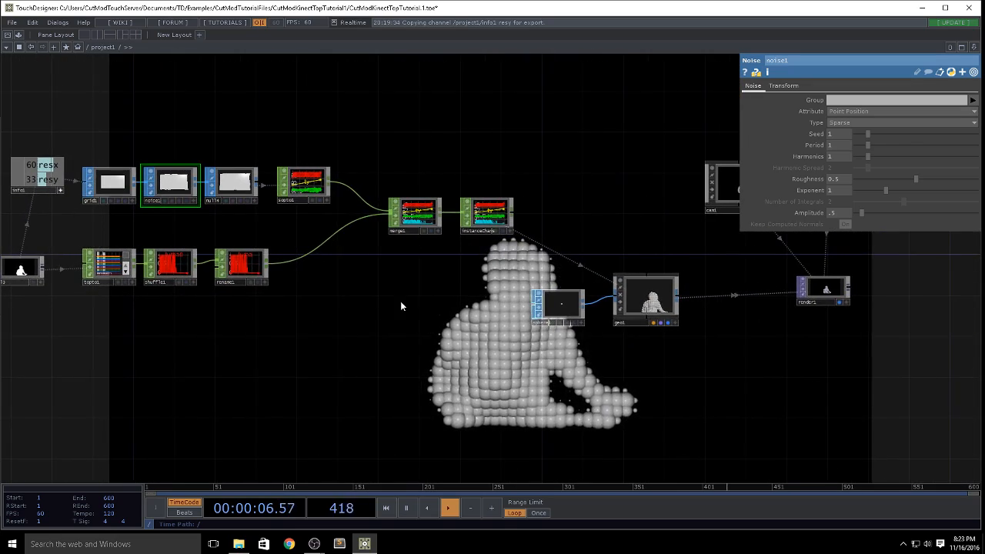
pyautogui.moveTo(450, 275); pyautogui.dragTo(137, 193)
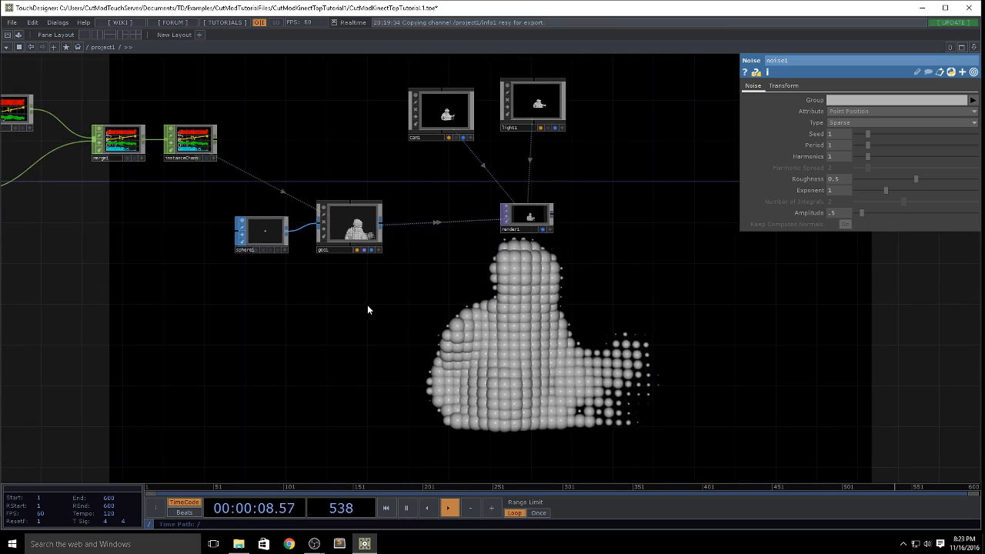
pyautogui.moveTo(364, 327); pyautogui.dragTo(500, 303)
pyautogui.moveTo(582, 360); pyautogui.dragTo(572, 352)
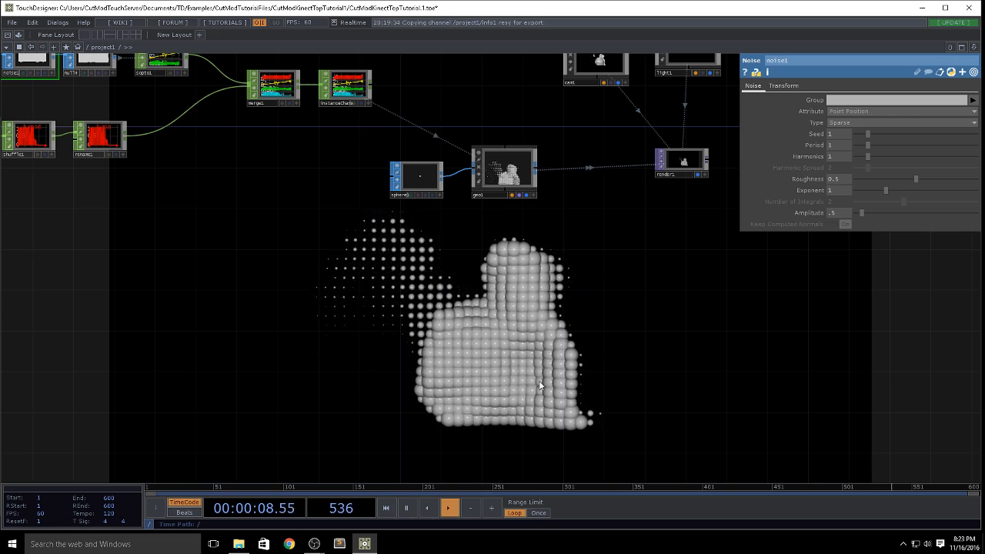
pyautogui.moveTo(563, 270); pyautogui.dragTo(544, 341)
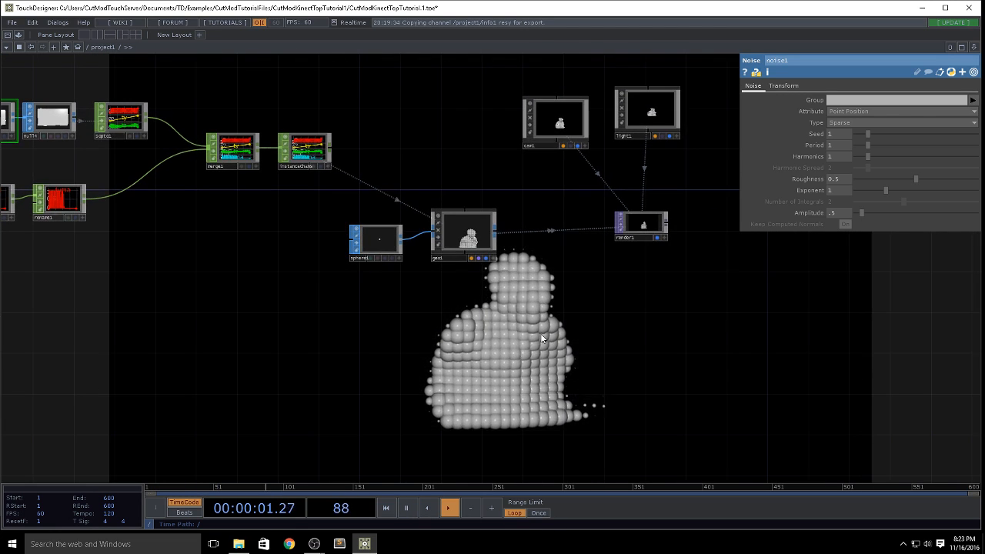
# Step: Clear the luma channel from geo1's instance scale SX, SY and SZ
pyautogui.click(475, 233)
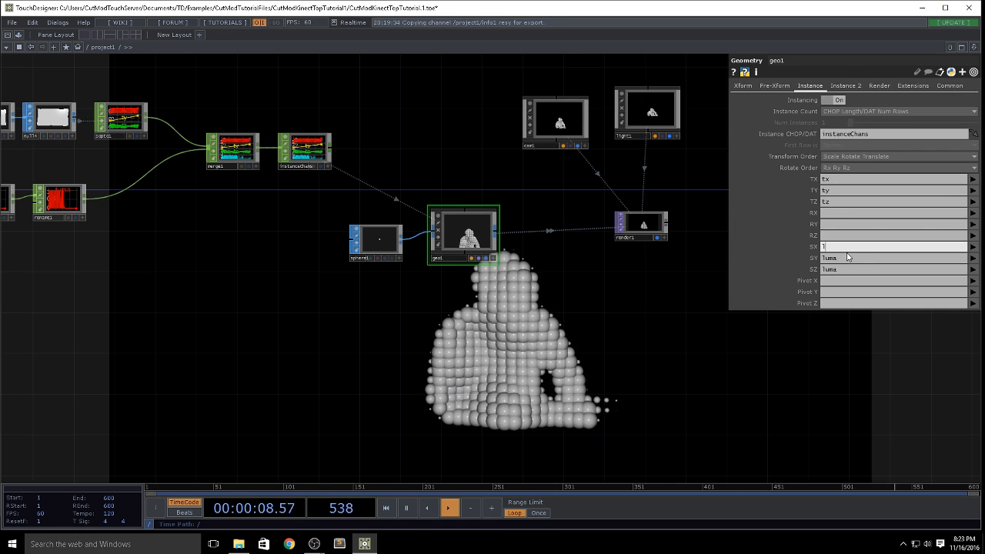
pyautogui.click(851, 273)
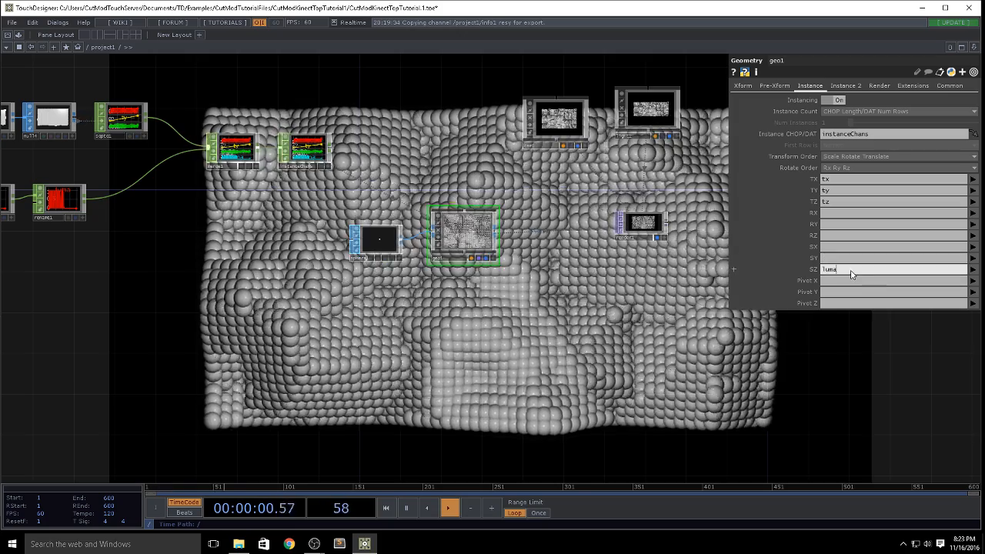
pyautogui.press('BackSpace')
pyautogui.press('BackSpace')
pyautogui.press('BackSpace')
pyautogui.press('BackSpace')
pyautogui.click(848, 260)
# Step: Try driving geo1's instance alpha with the luma channel and clear that mapping again
pyautogui.click(844, 86)
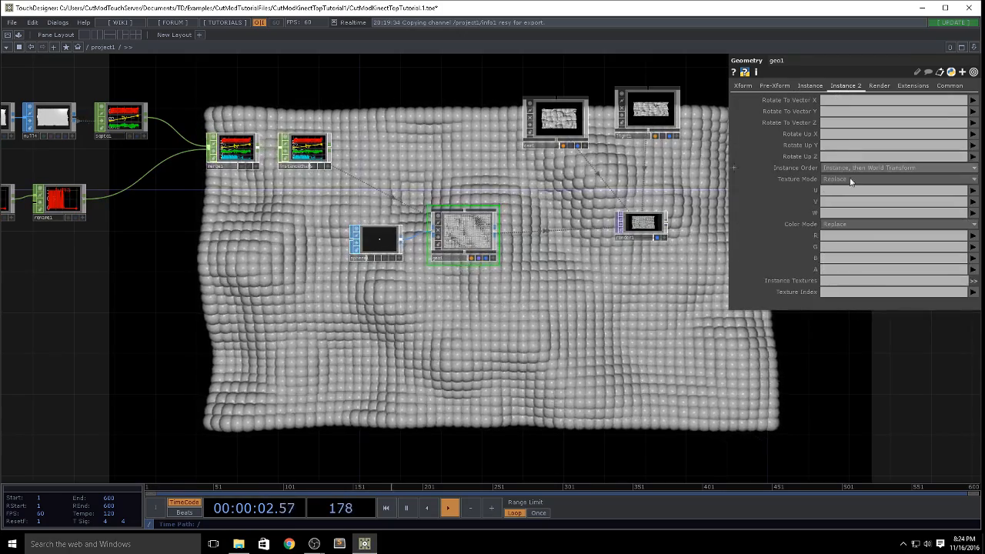
pyautogui.click(972, 269)
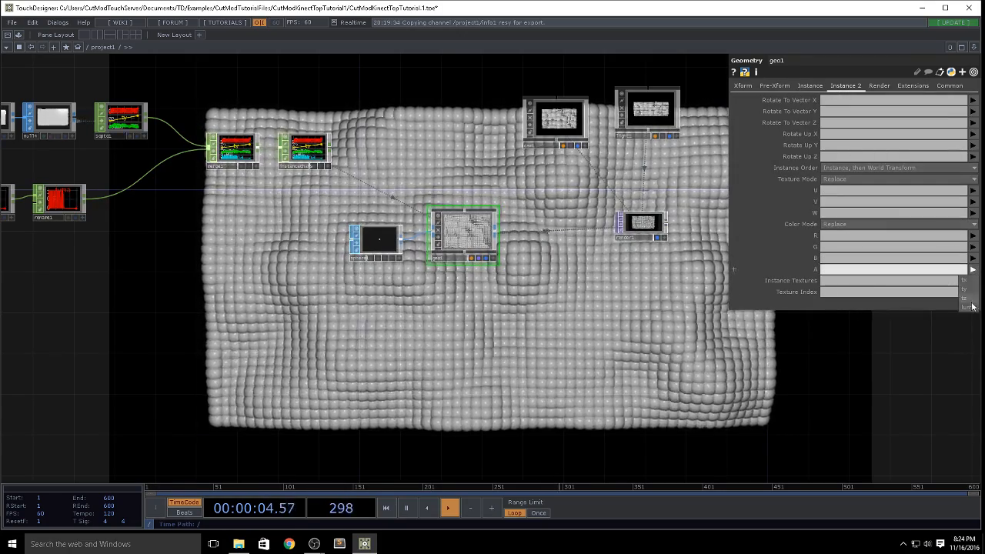
pyautogui.click(968, 307)
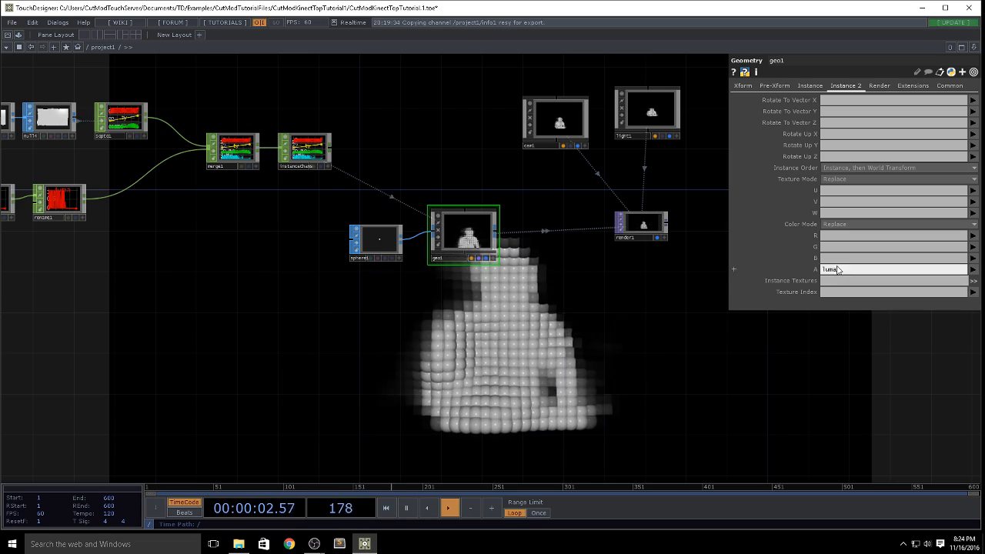
pyautogui.press('BackSpace')
# Step: Try driving geo1's instance red color with the luma channel and clear that mapping again
pyautogui.click(837, 236)
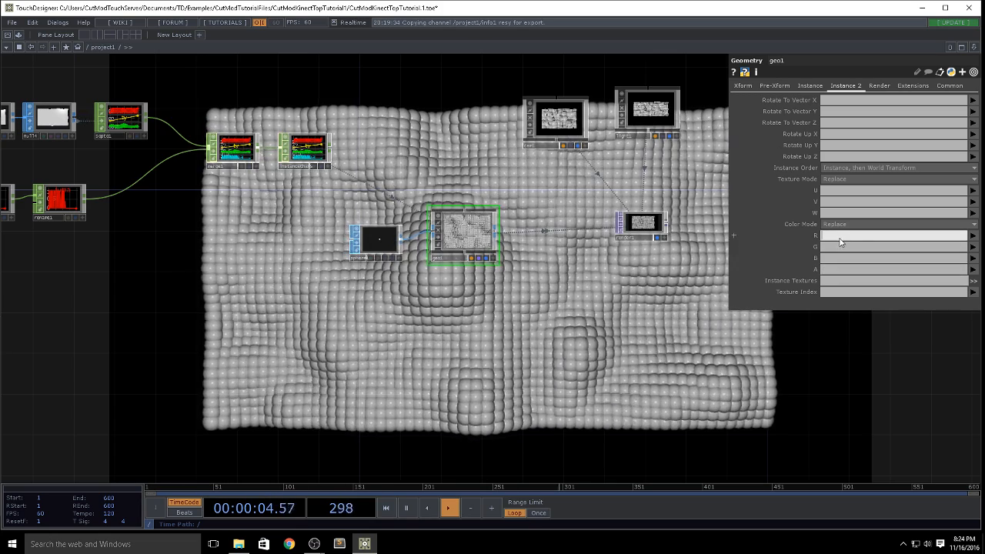
pyautogui.write('luma')
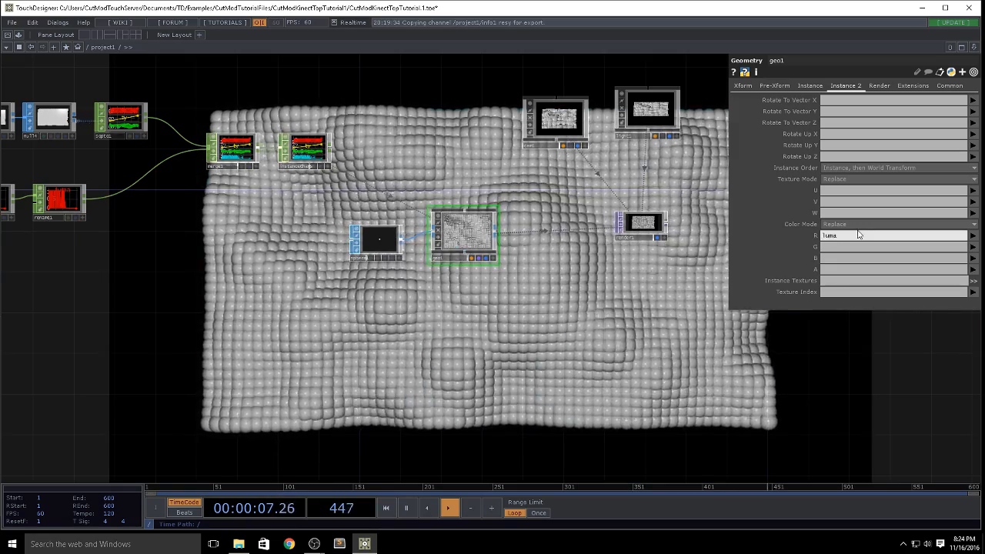
pyautogui.press('Return')
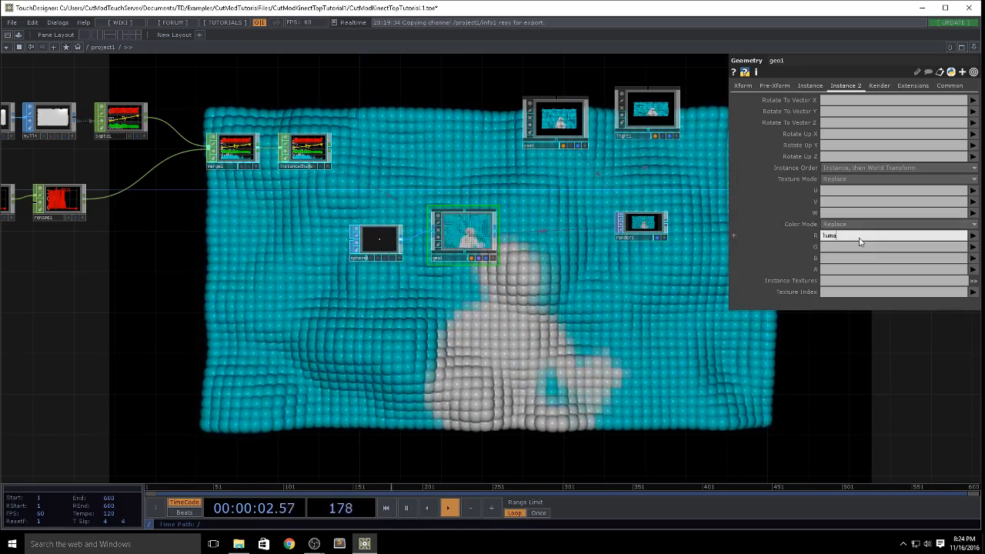
pyautogui.press('BackSpace')
pyautogui.press('BackSpace')
pyautogui.press('BackSpace')
pyautogui.press('BackSpace')
pyautogui.click(613, 317)
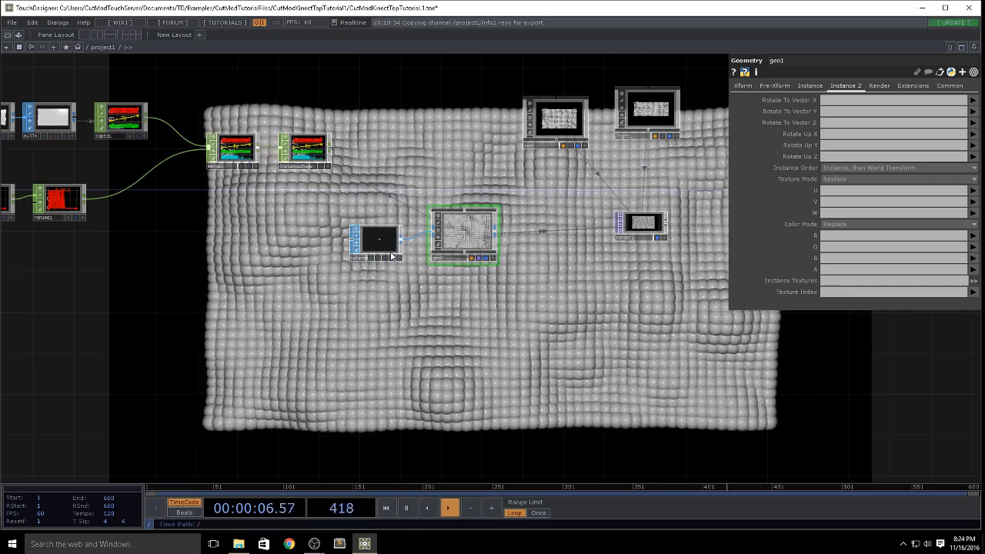
# Step: Replace the sphere feeding geo1 with a new Box SOP and set the box's Scale to 0.13
pyautogui.moveTo(377, 249); pyautogui.dragTo(344, 254)
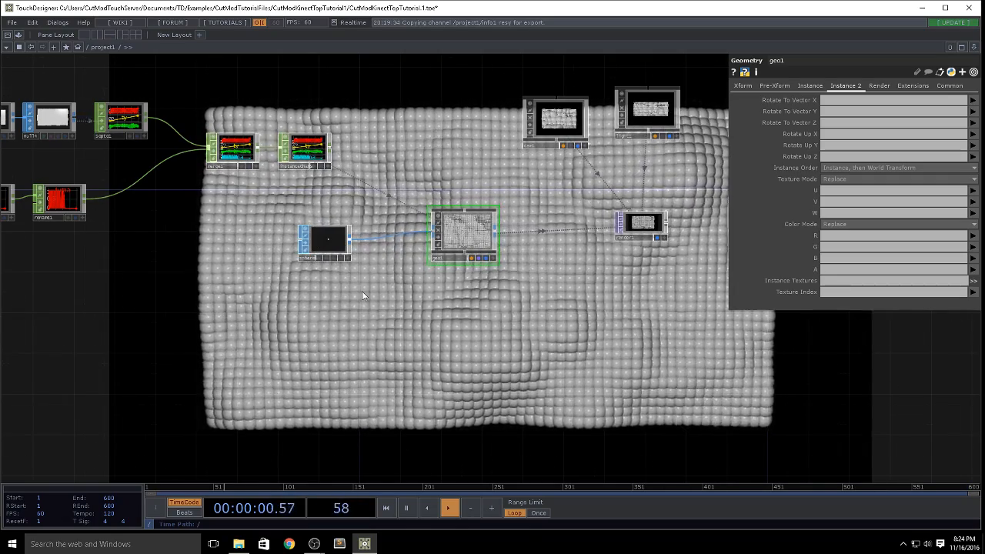
pyautogui.press('Tab')
pyautogui.write('bo')
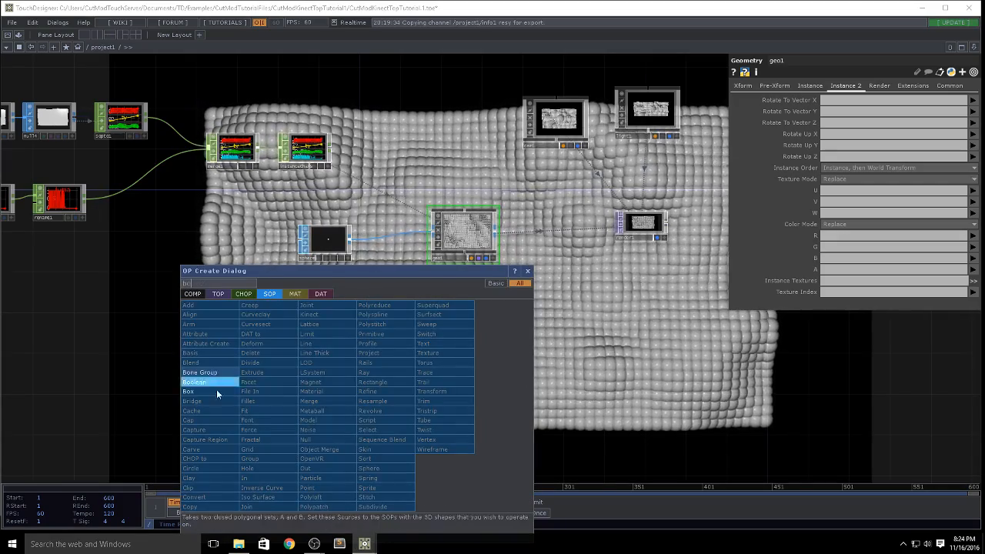
pyautogui.press('Return')
pyautogui.click(340, 306)
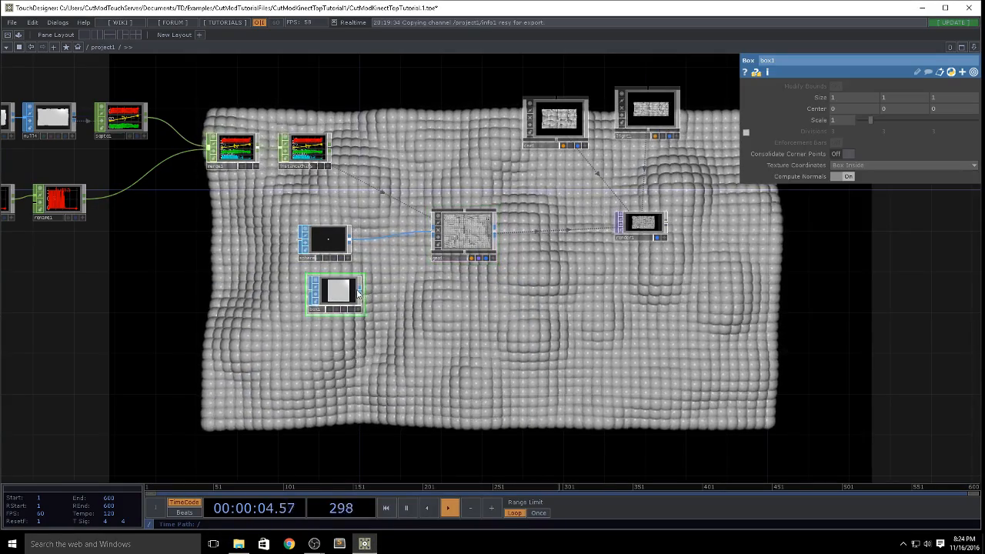
pyautogui.moveTo(390, 243); pyautogui.dragTo(432, 231)
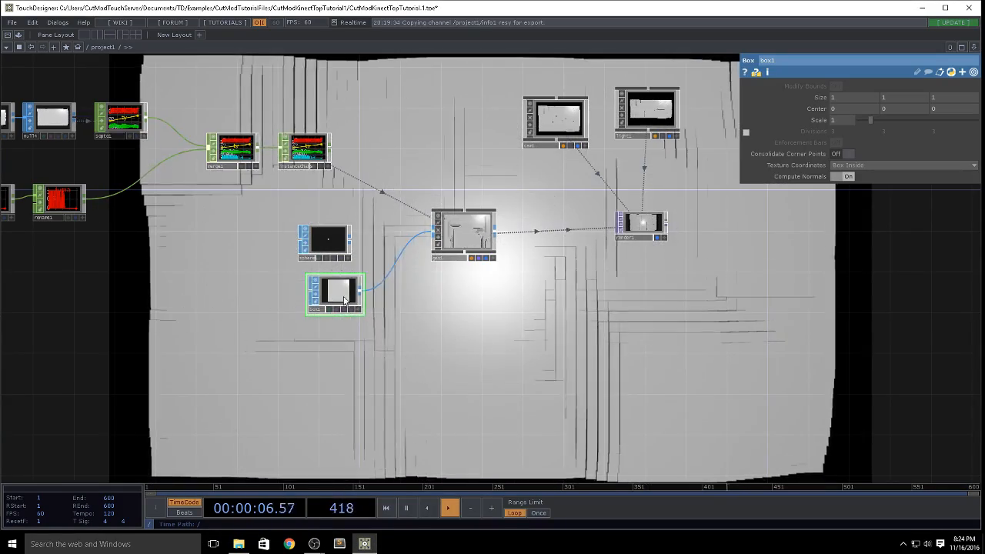
pyautogui.moveTo(867, 119); pyautogui.dragTo(860, 118)
# Step: Branch a new Math CHOP off rename1 and place it below the luma chain
pyautogui.moveTo(225, 283); pyautogui.dragTo(420, 274)
pyautogui.press('Tab')
pyautogui.write('ma')
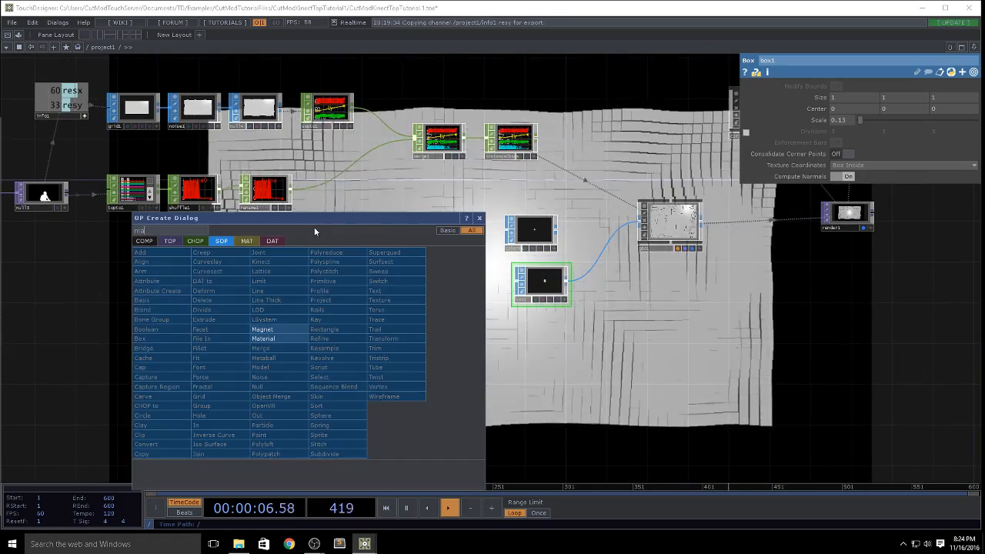
pyautogui.click(200, 242)
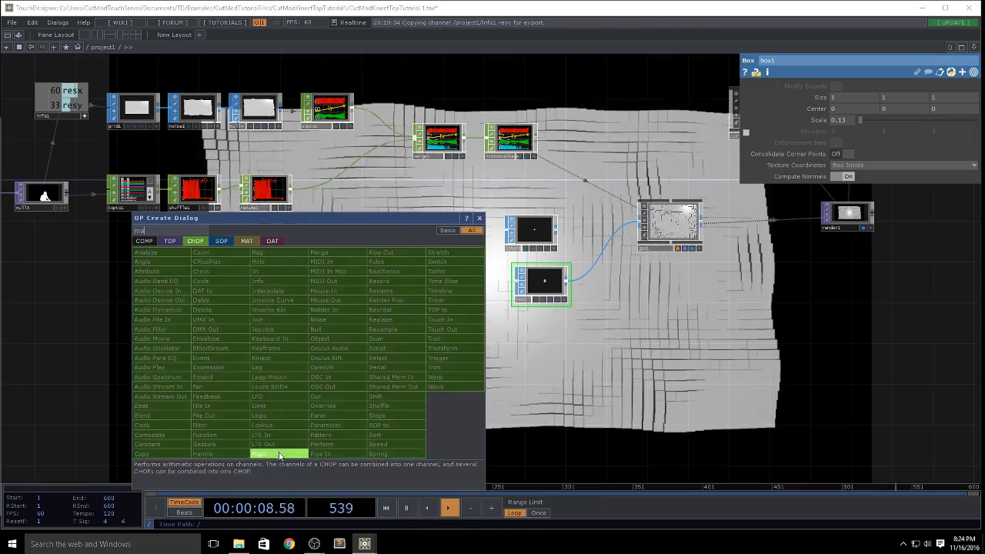
pyautogui.click(279, 455)
pyautogui.click(370, 224)
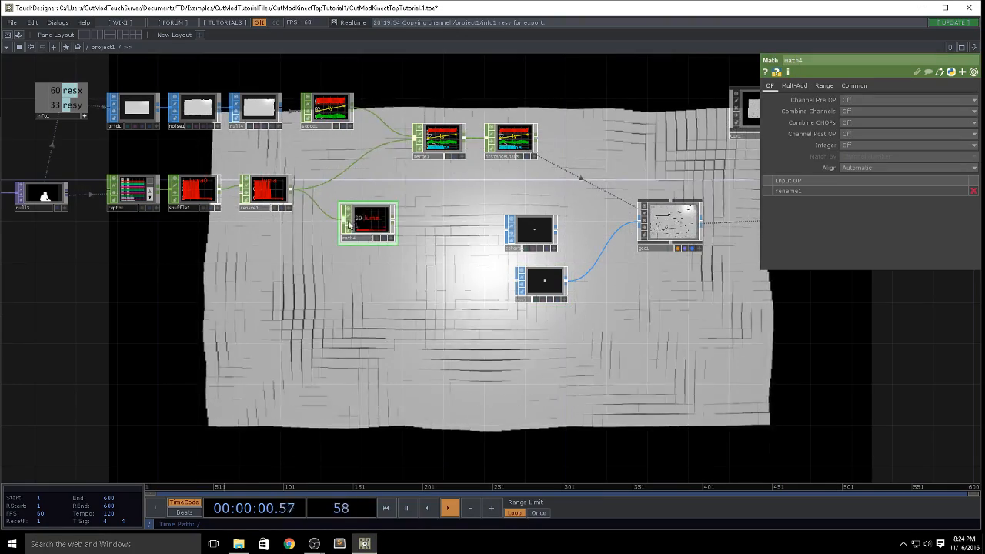
pyautogui.moveTo(348, 225); pyautogui.dragTo(341, 253)
# Step: Append a Rename CHOP to the output of math4
pyautogui.rightClick(343, 256)
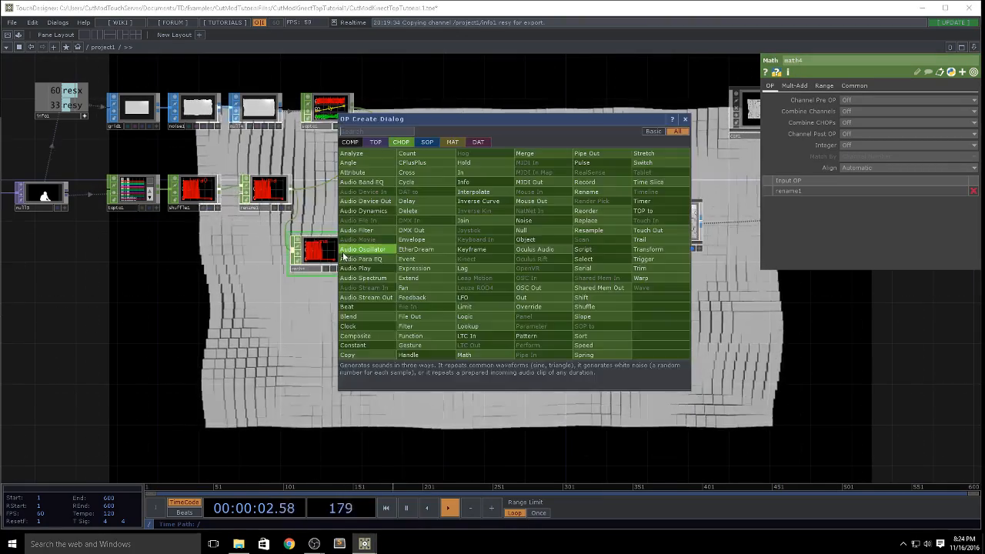
pyautogui.write('re')
pyautogui.click(597, 202)
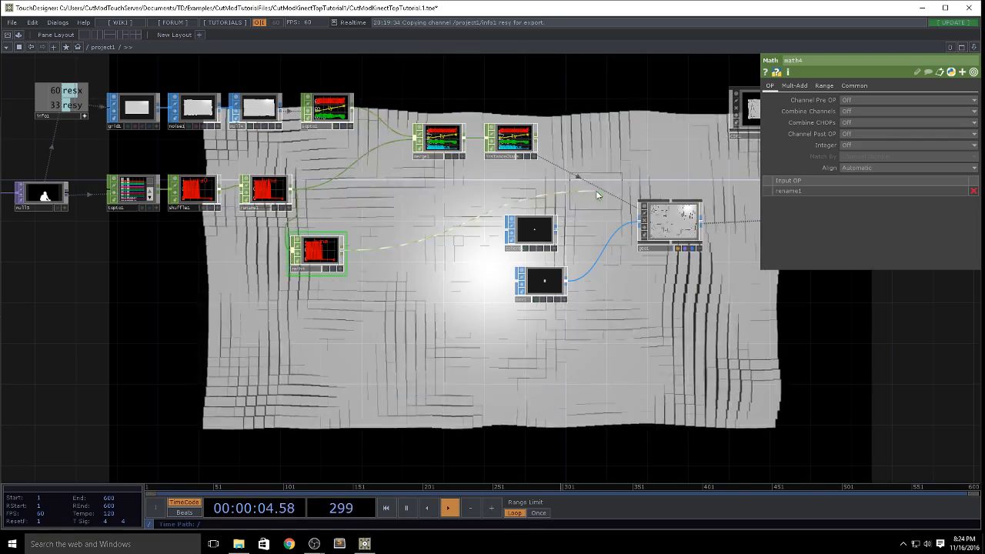
pyautogui.click(381, 256)
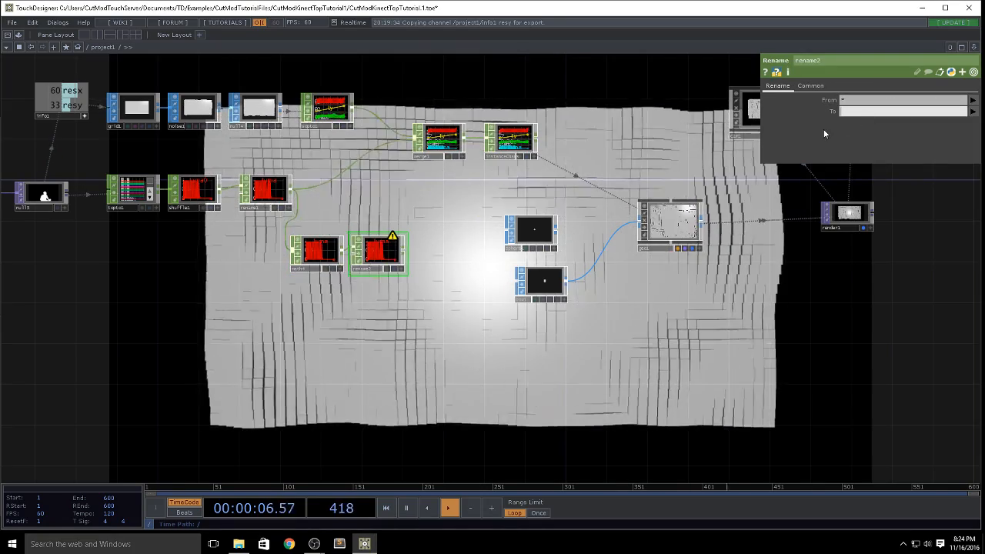
# Step: Set math4's Multiply to 180 and feed rename2 into merge1
pyautogui.click(317, 266)
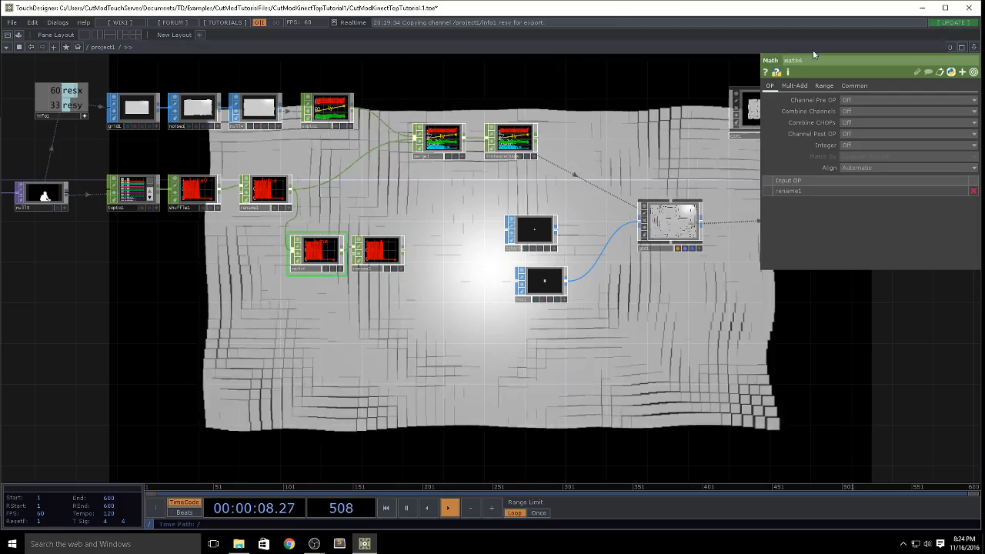
pyautogui.click(795, 87)
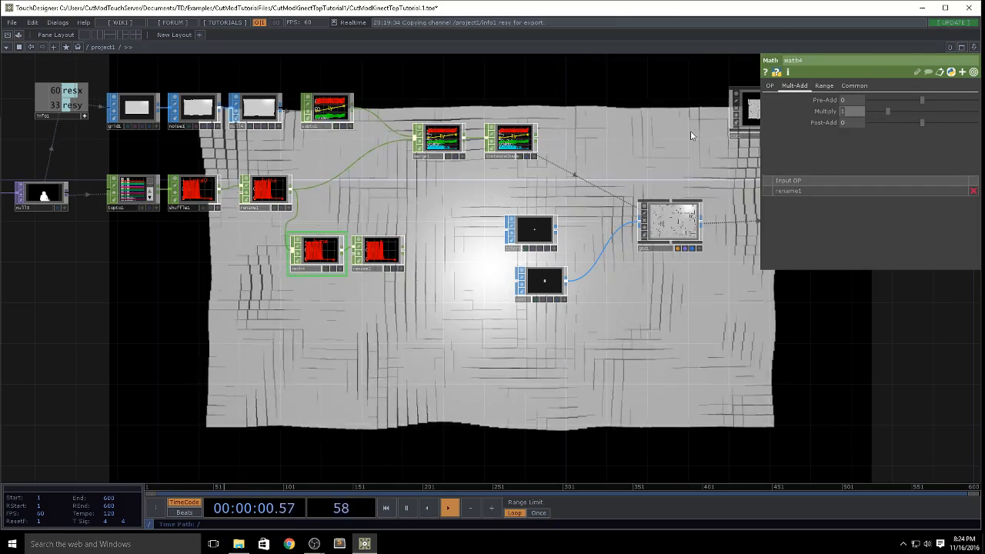
pyautogui.write('180')
pyautogui.press('Return')
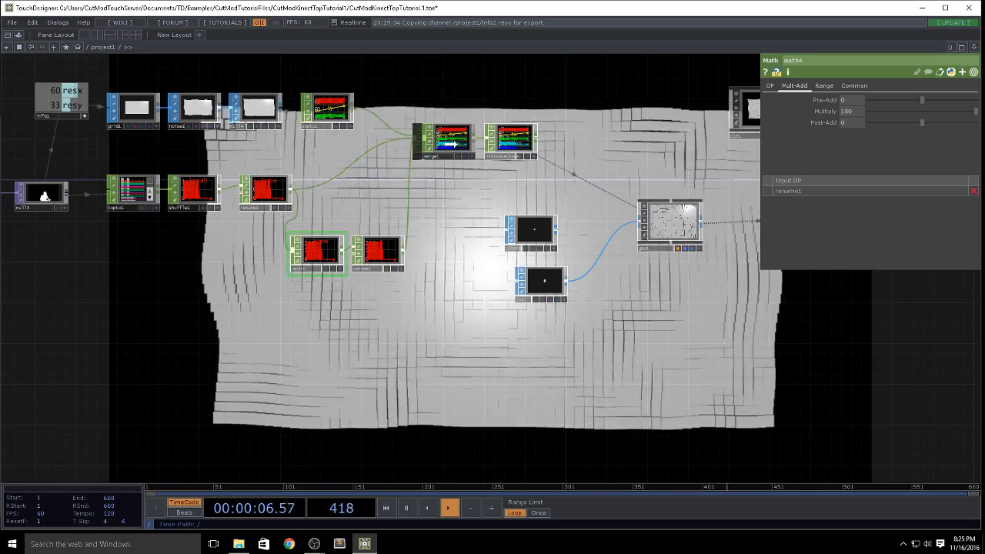
# Step: Move merge1 and instanceChans together to just above geo1, making room in the network
pyautogui.moveTo(503, 156); pyautogui.dragTo(513, 146)
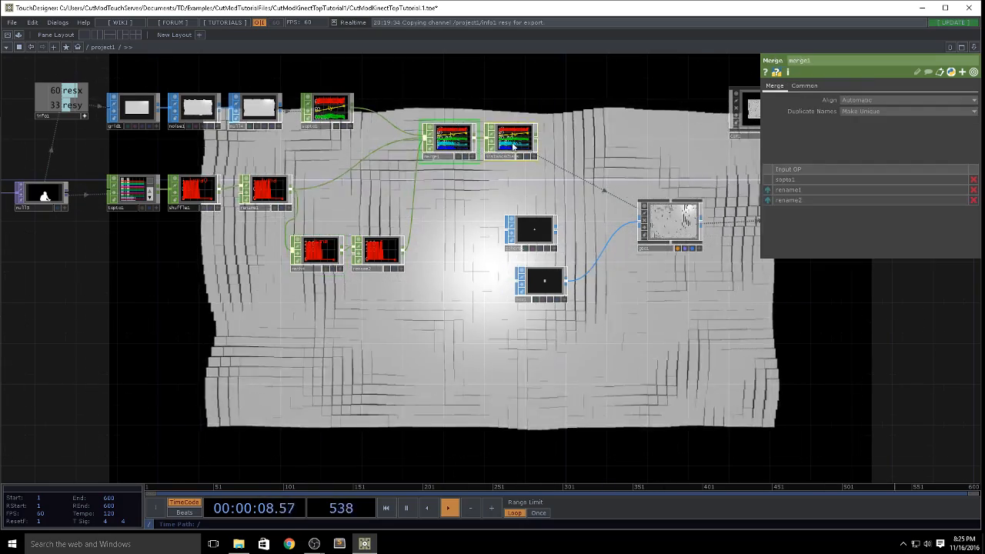
pyautogui.press('Delete')
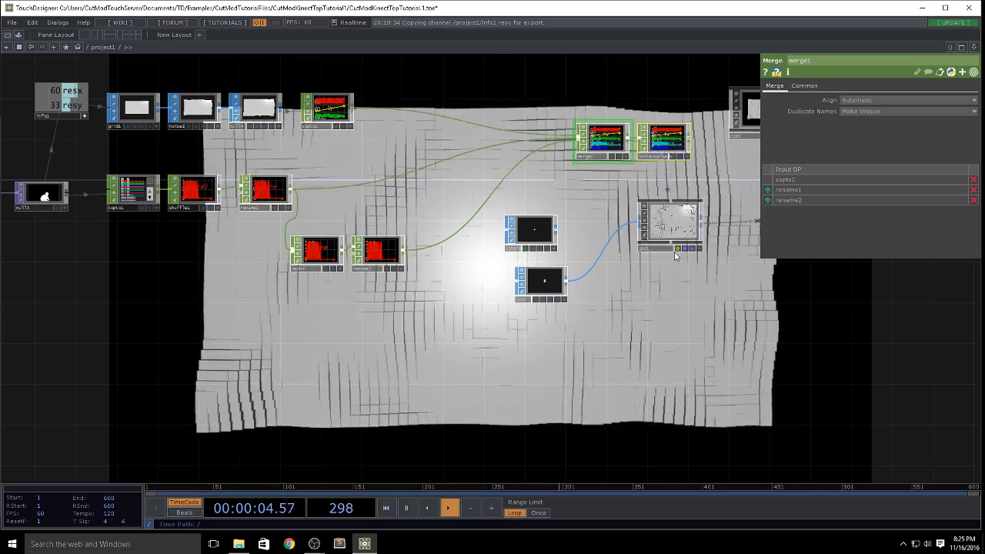
# Step: Drive geo1's instance RY, RZ and SX with the r channel
pyautogui.click(678, 225)
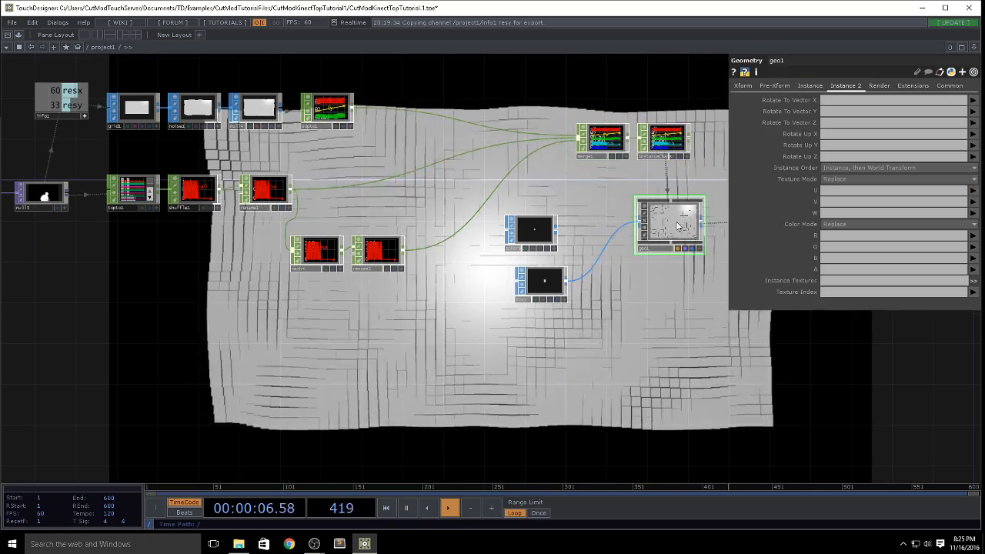
pyautogui.moveTo(657, 86); pyautogui.dragTo(594, 117, button='middle')
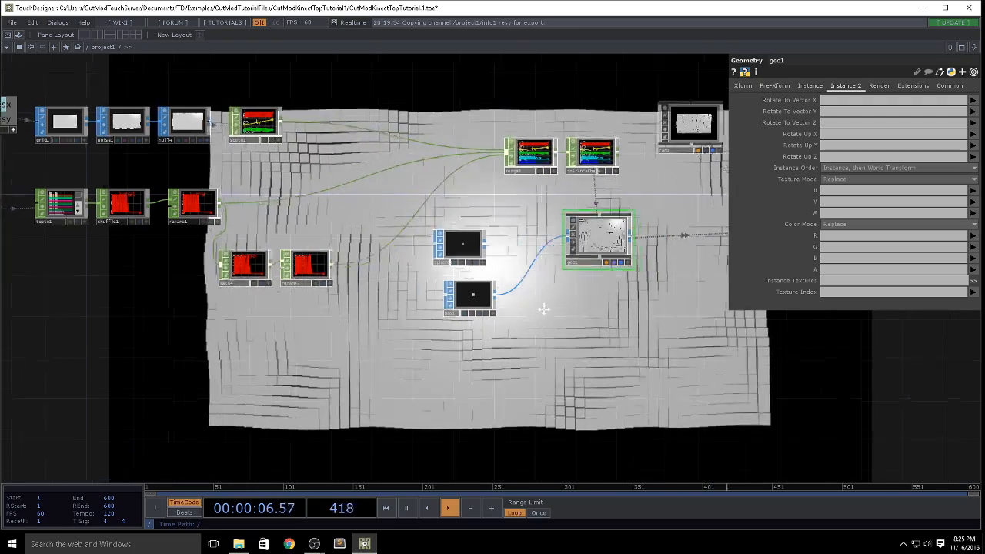
pyautogui.scroll(6, 569, 231)
pyautogui.scroll(-2, 577, 239)
pyautogui.scroll(-4, 577, 239)
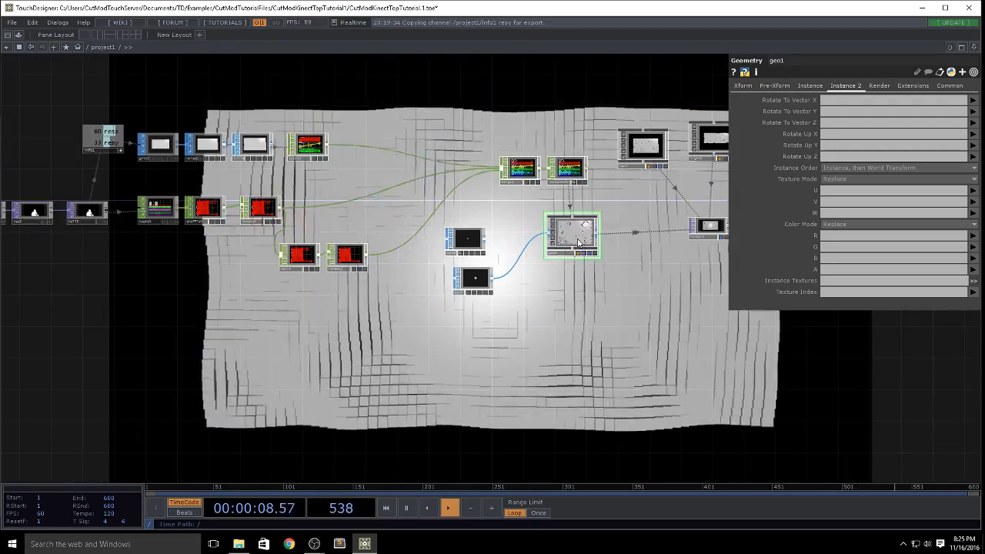
pyautogui.click(810, 86)
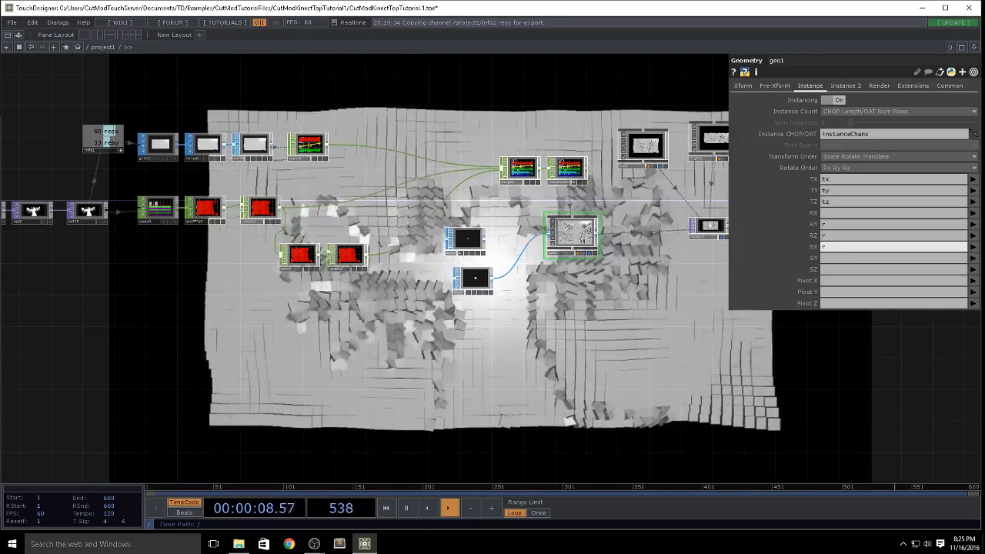
# Step: Try adjusting box1's Scale, then undo the SX instance mapping on geo1
pyautogui.moveTo(595, 338); pyautogui.dragTo(500, 324)
pyautogui.moveTo(606, 312); pyautogui.dragTo(557, 270)
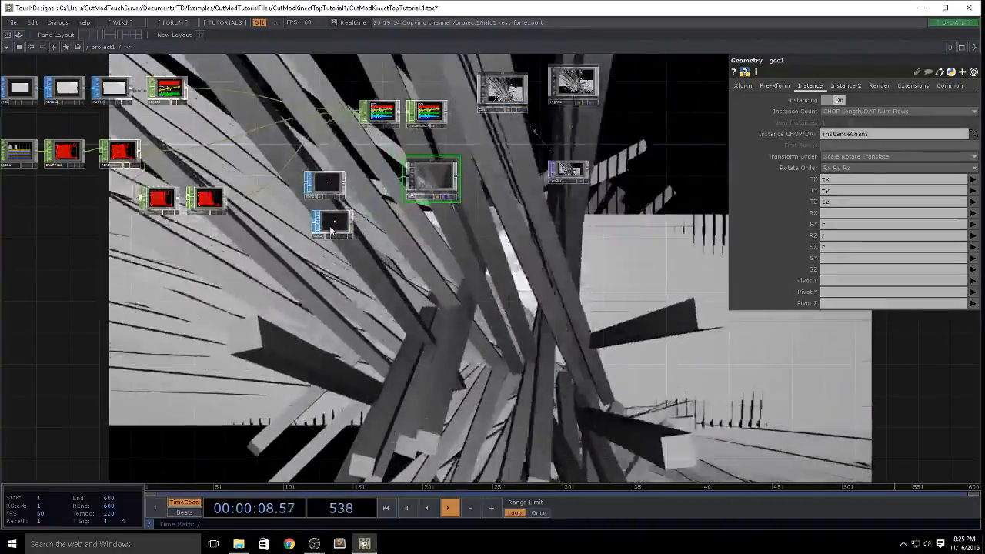
pyautogui.click(331, 228)
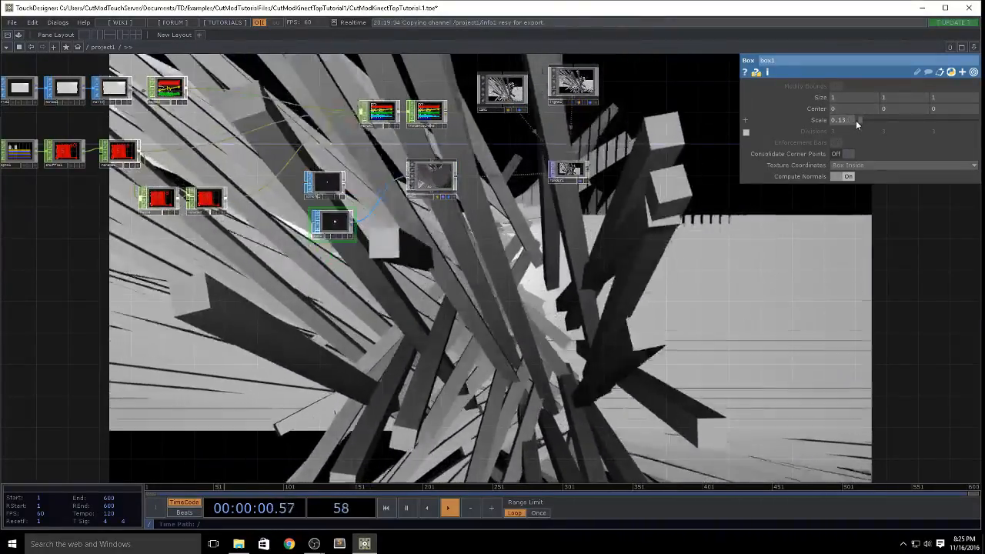
pyautogui.moveTo(856, 120); pyautogui.dragTo(851, 124)
pyautogui.moveTo(493, 296); pyautogui.dragTo(626, 307)
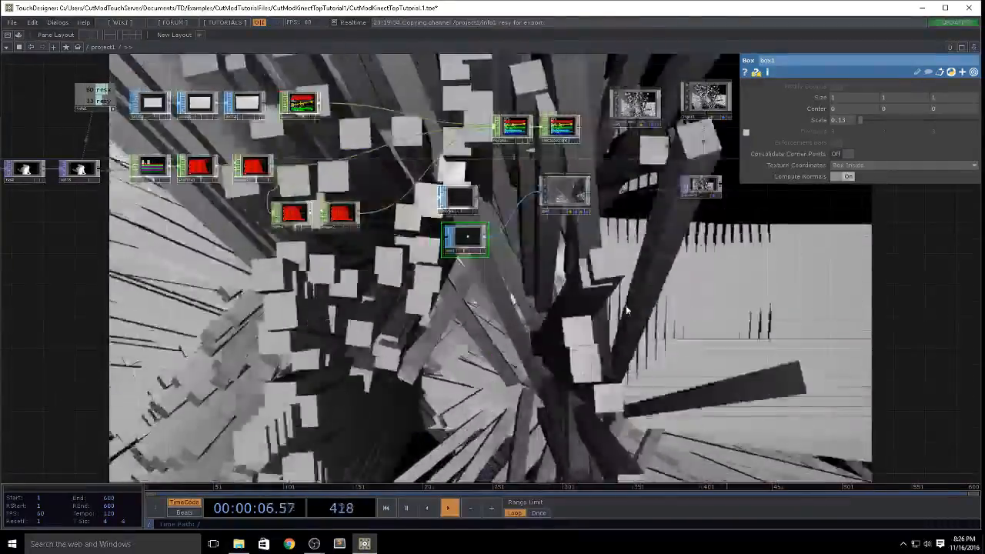
pyautogui.hotkey('ctrl', 'z')
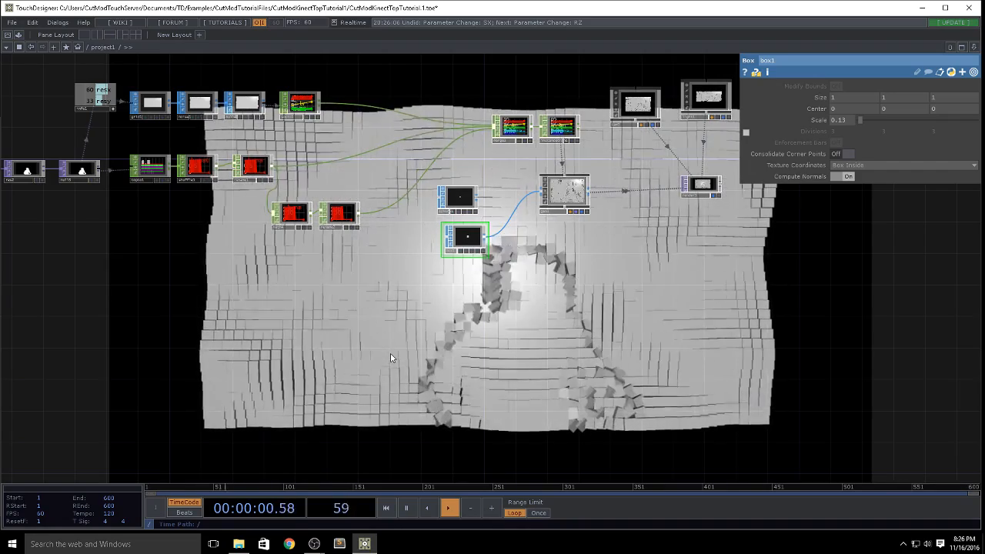
# Step: Examine the network from the instanced boxes back through the silhouette and feedback chain to the Kinect inputs
pyautogui.moveTo(566, 350); pyautogui.dragTo(636, 392)
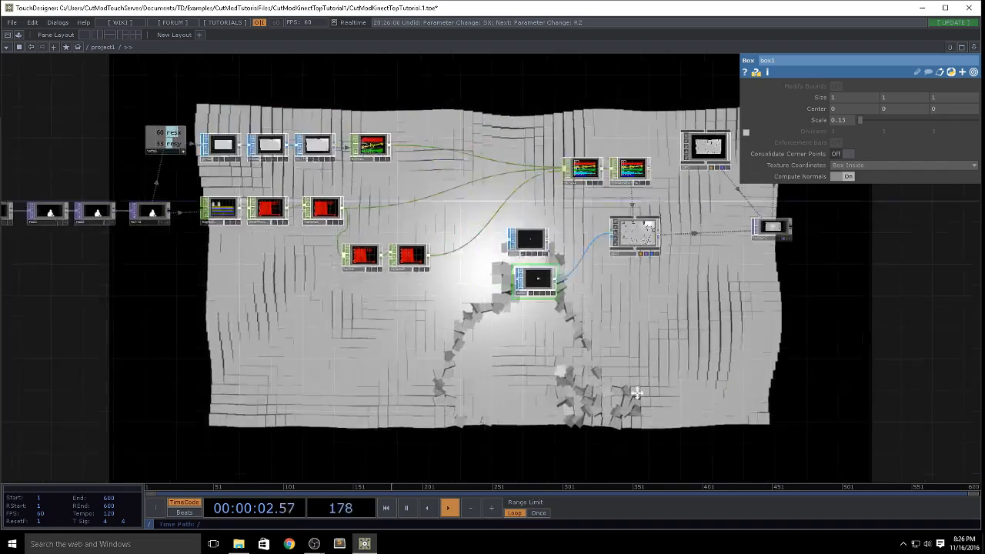
pyautogui.scroll(6, 332, 311)
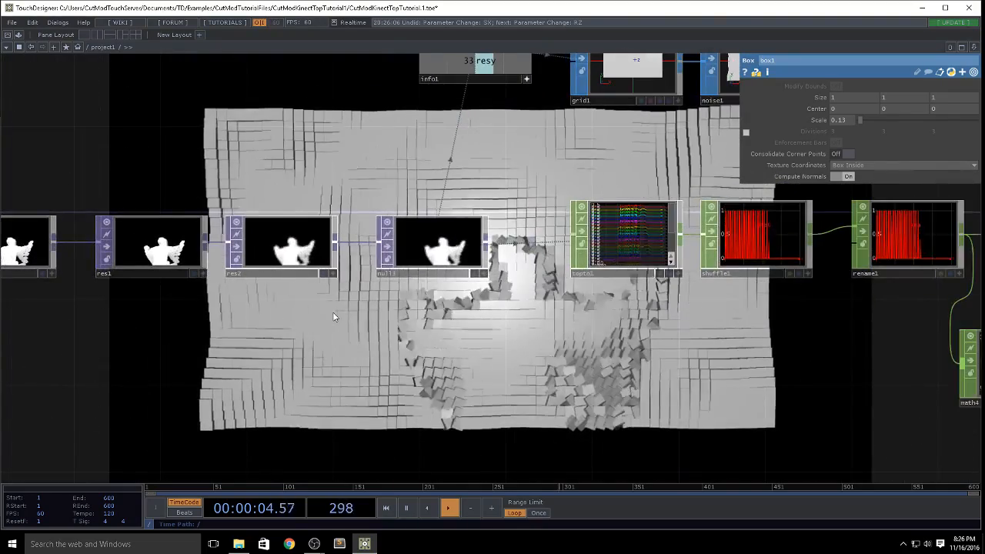
pyautogui.moveTo(351, 355); pyautogui.dragTo(783, 346)
pyautogui.moveTo(435, 399); pyautogui.dragTo(585, 293)
pyautogui.scroll(-2, 585, 293)
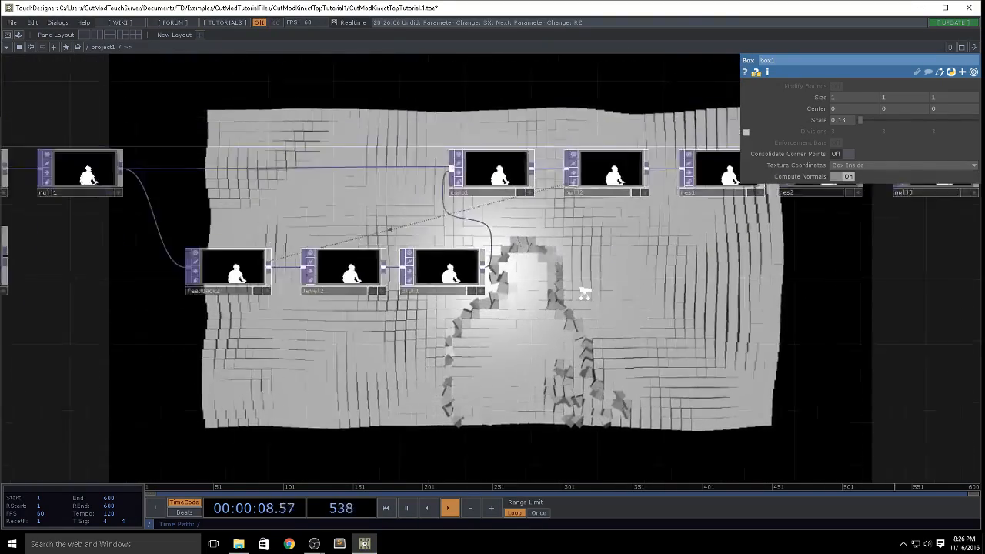
pyautogui.scroll(-1, 584, 293)
pyautogui.moveTo(595, 357); pyautogui.dragTo(612, 327)
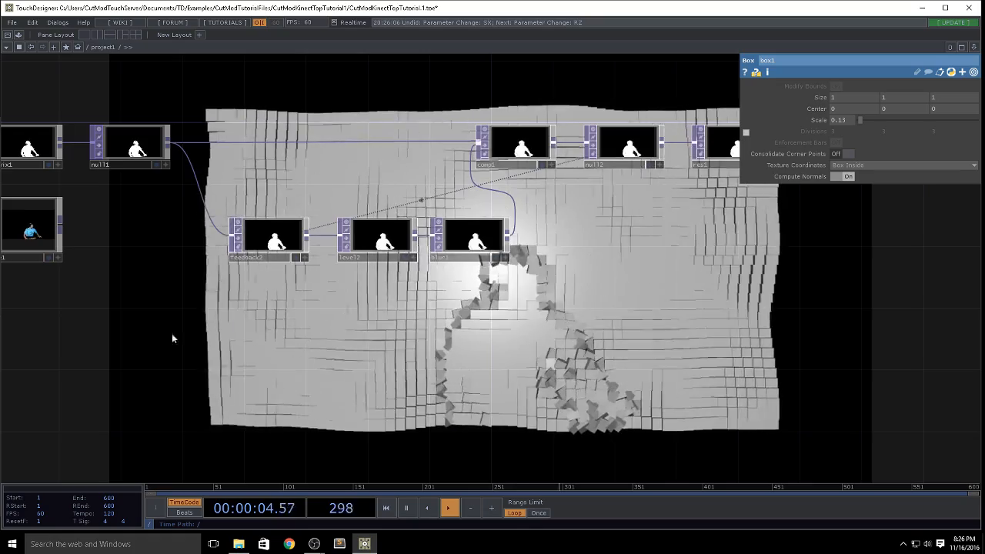
pyautogui.moveTo(172, 338); pyautogui.dragTo(441, 335)
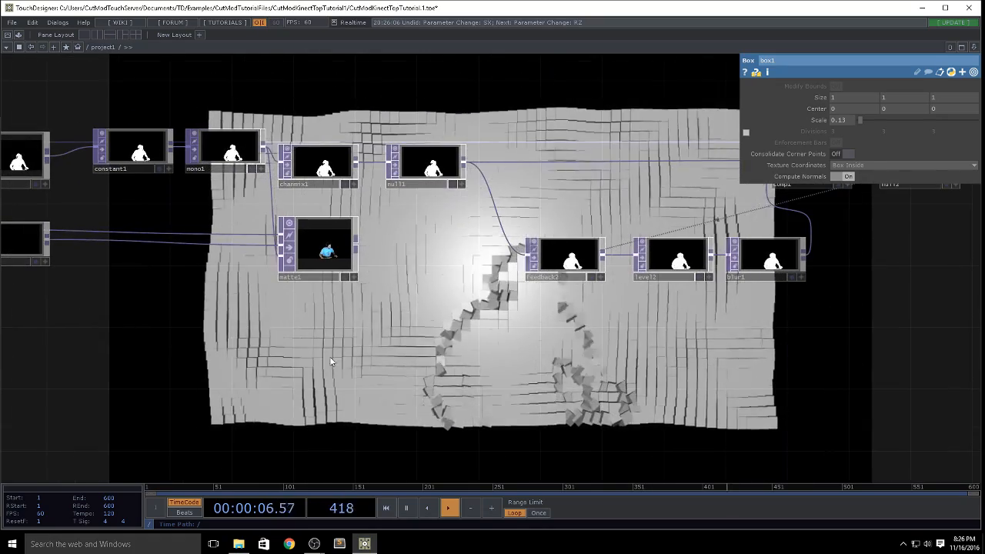
pyautogui.moveTo(329, 357); pyautogui.dragTo(633, 414)
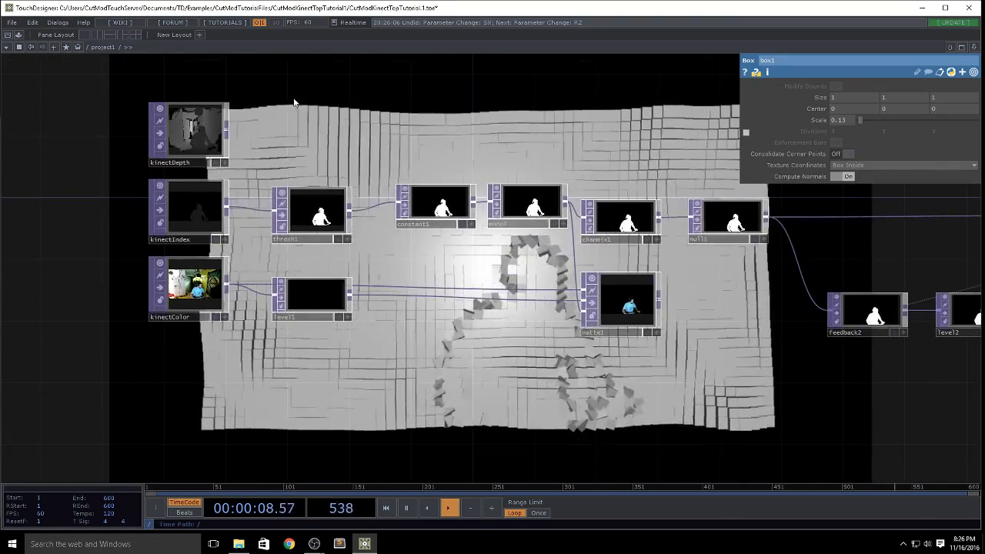
# Step: Move kinectDepth further above kinectIndex to open up space between the two nodes
pyautogui.scroll(4, 223, 169)
pyautogui.click(220, 192)
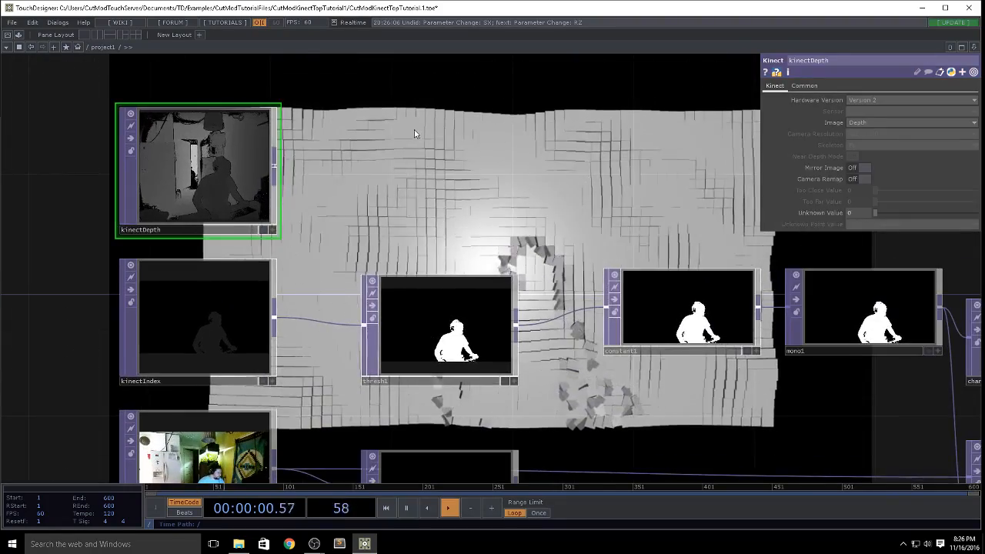
pyautogui.moveTo(387, 167); pyautogui.dragTo(398, 254)
pyautogui.moveTo(220, 260); pyautogui.dragTo(228, 153)
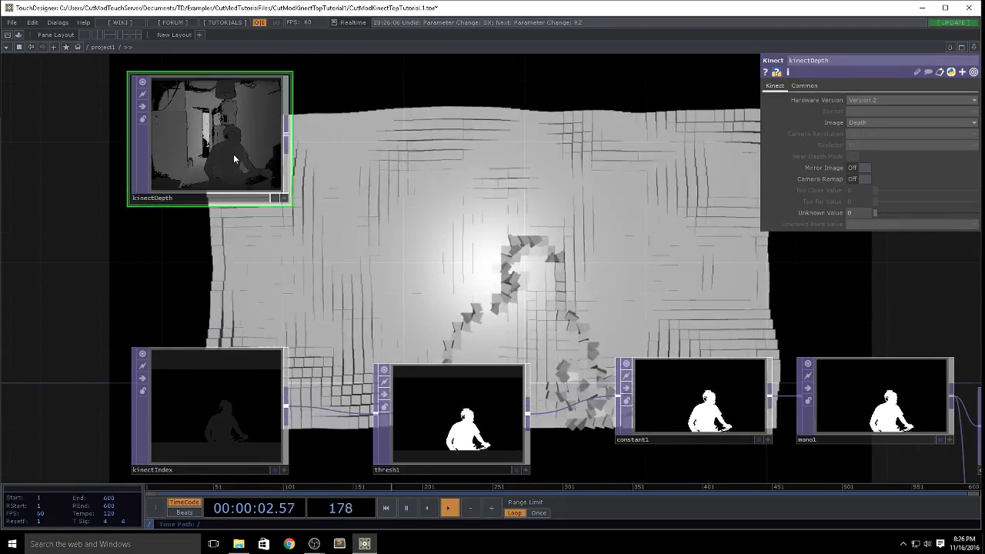
# Step: Set kinectDepth's Unknown Value to 1 and inspect its depth image up close
pyautogui.click(200, 426)
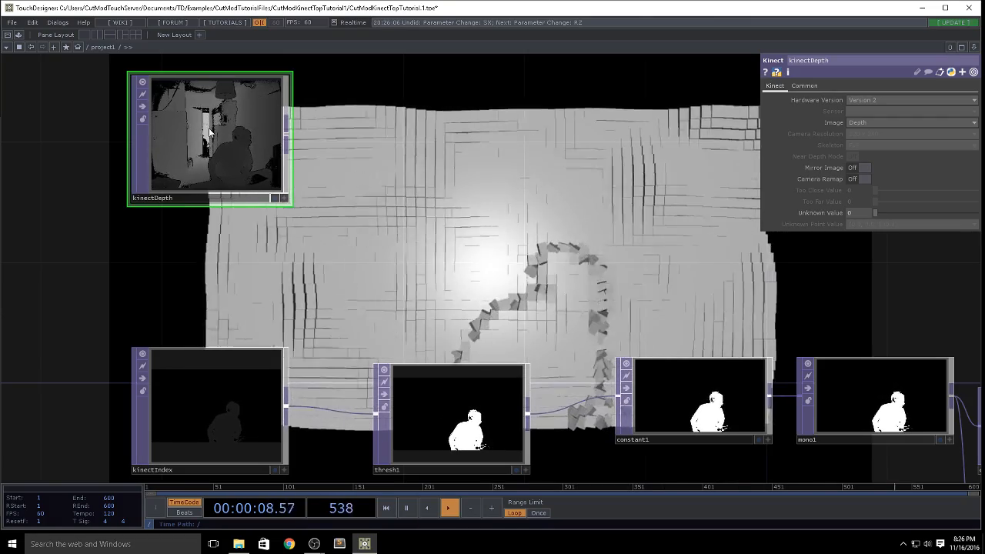
pyautogui.scroll(5, 209, 132)
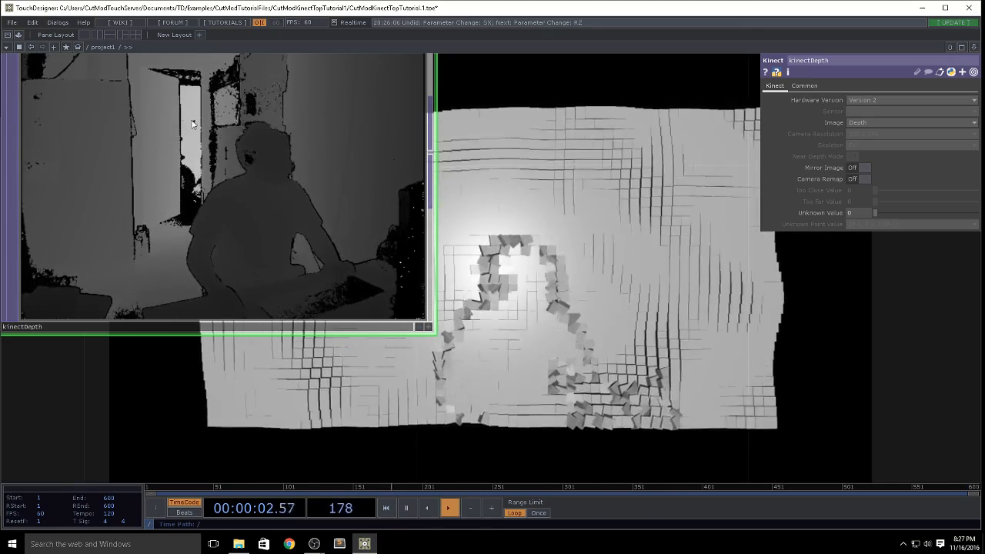
pyautogui.scroll(-5, 190, 119)
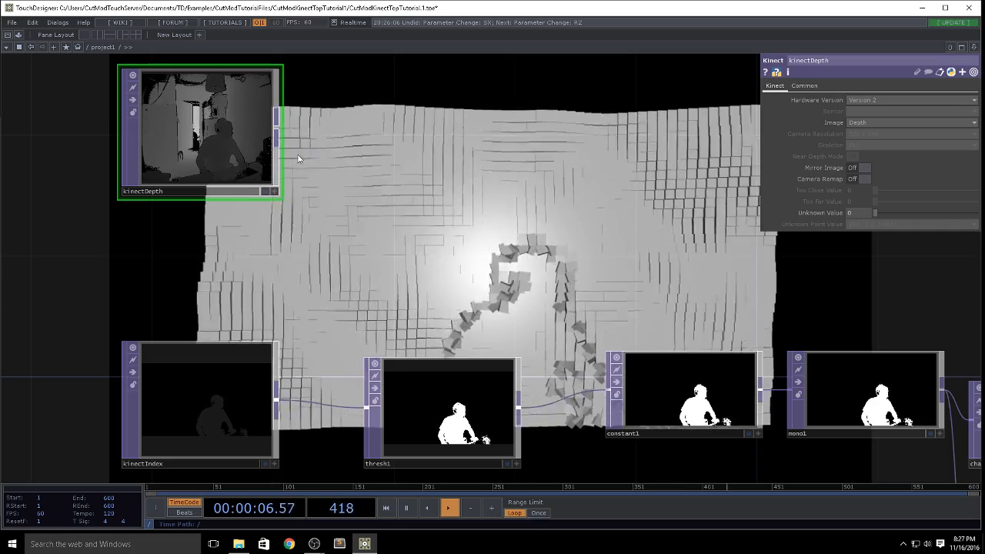
pyautogui.moveTo(466, 198); pyautogui.dragTo(471, 219)
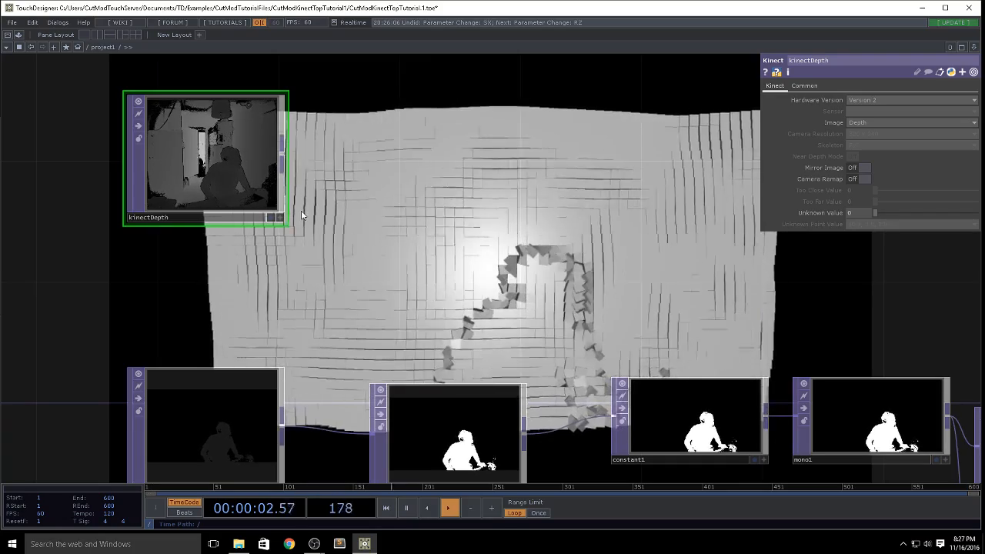
pyautogui.scroll(-3, 374, 237)
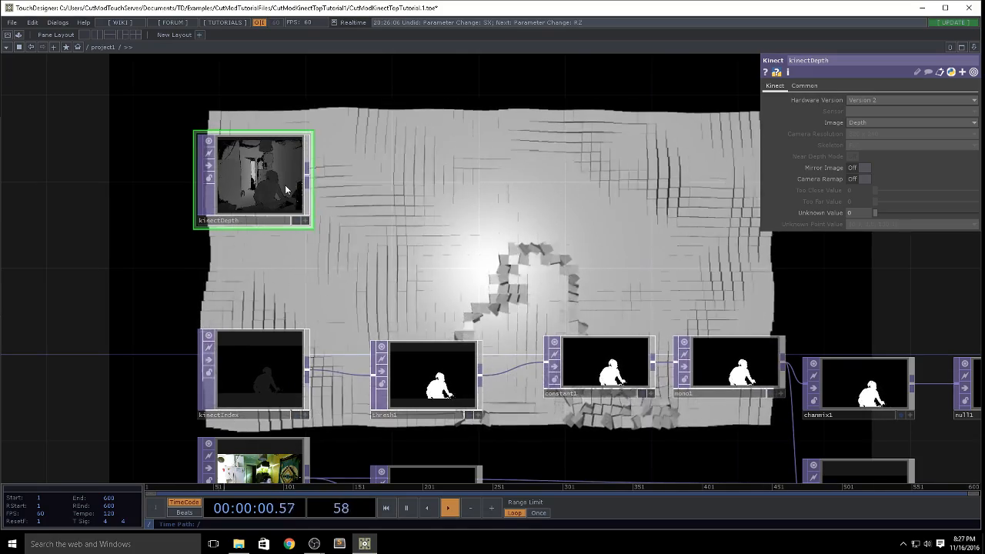
pyautogui.scroll(4, 289, 184)
pyautogui.scroll(-4, 367, 174)
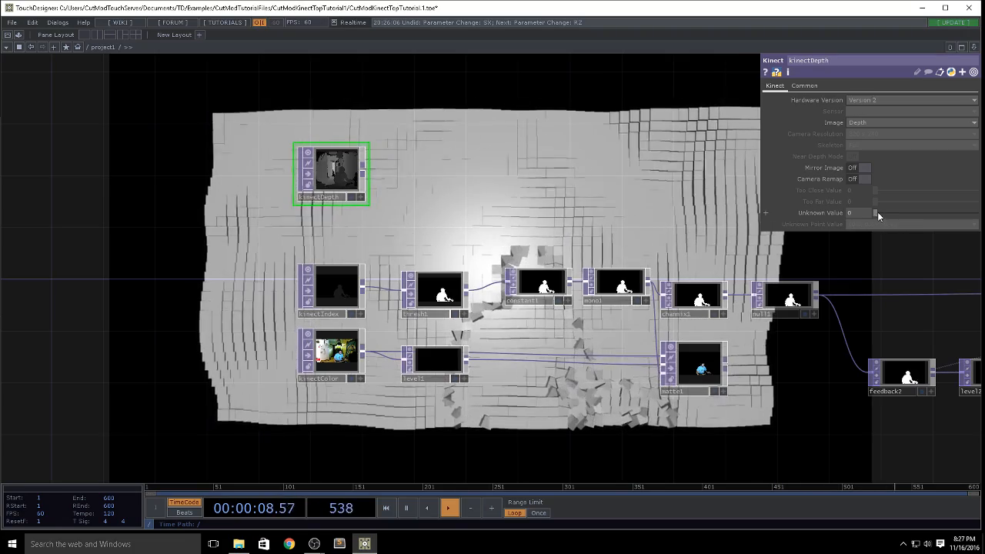
pyautogui.moveTo(878, 216); pyautogui.dragTo(976, 220)
pyautogui.scroll(5, 331, 168)
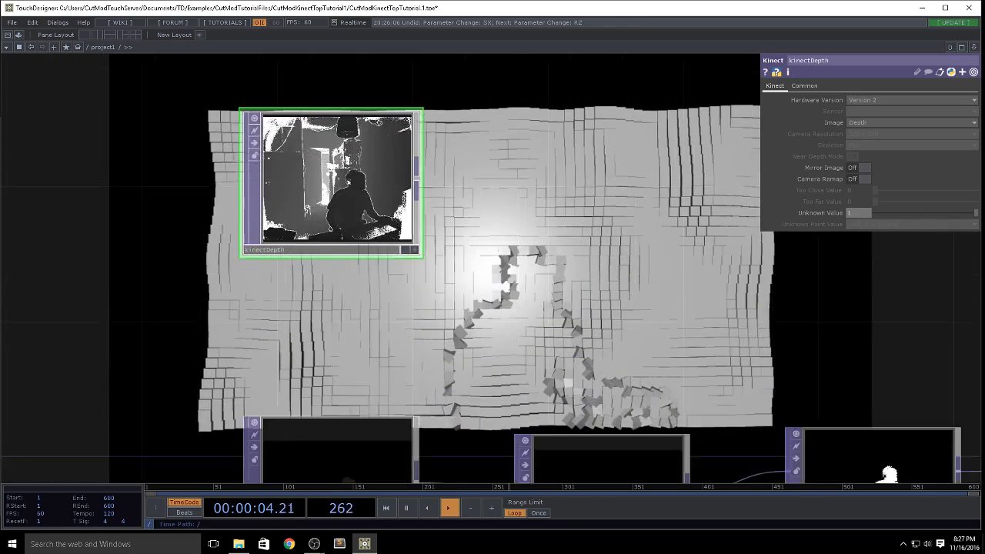
pyautogui.scroll(4, 330, 166)
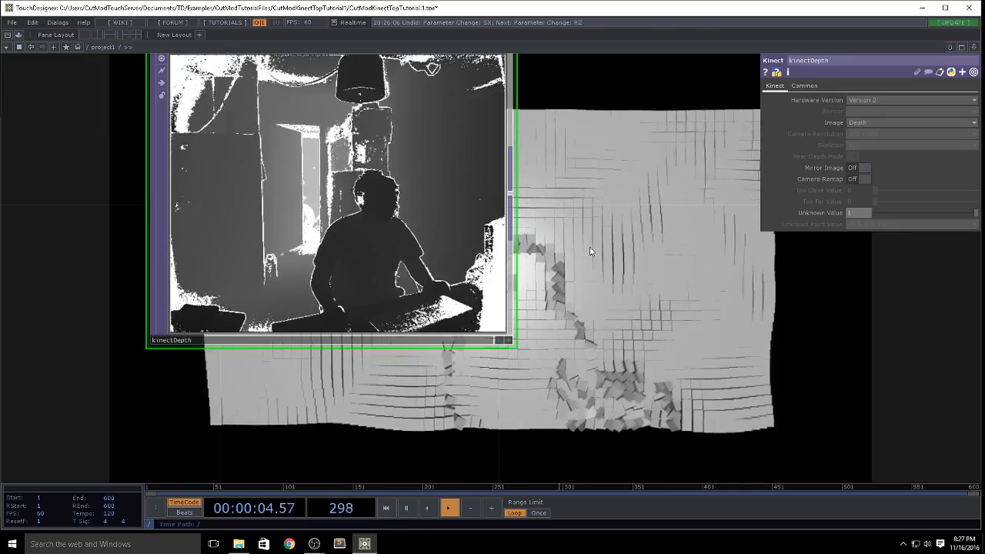
pyautogui.scroll(-2, 590, 251)
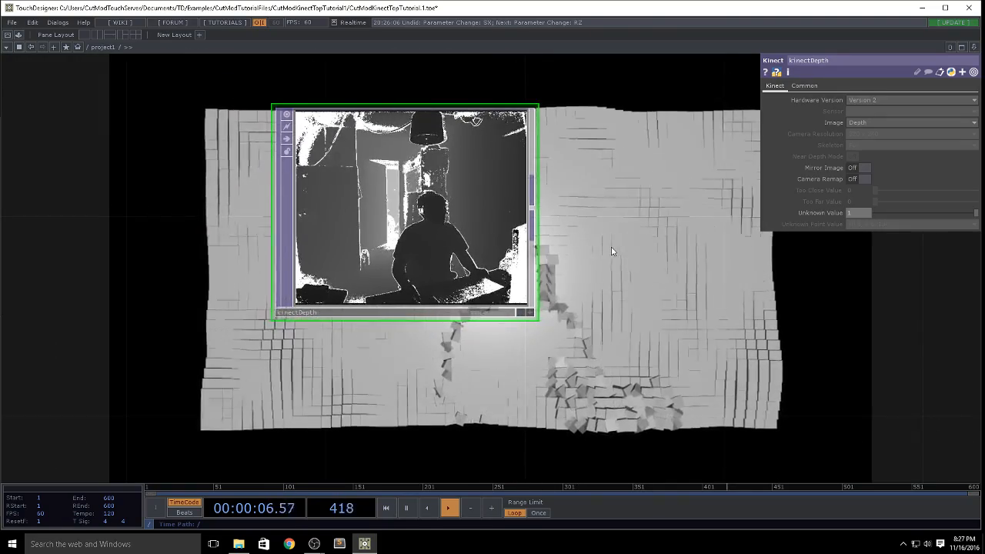
# Step: Append a Threshold TOP to the output of kinectDepth
pyautogui.moveTo(603, 235); pyautogui.dragTo(544, 224)
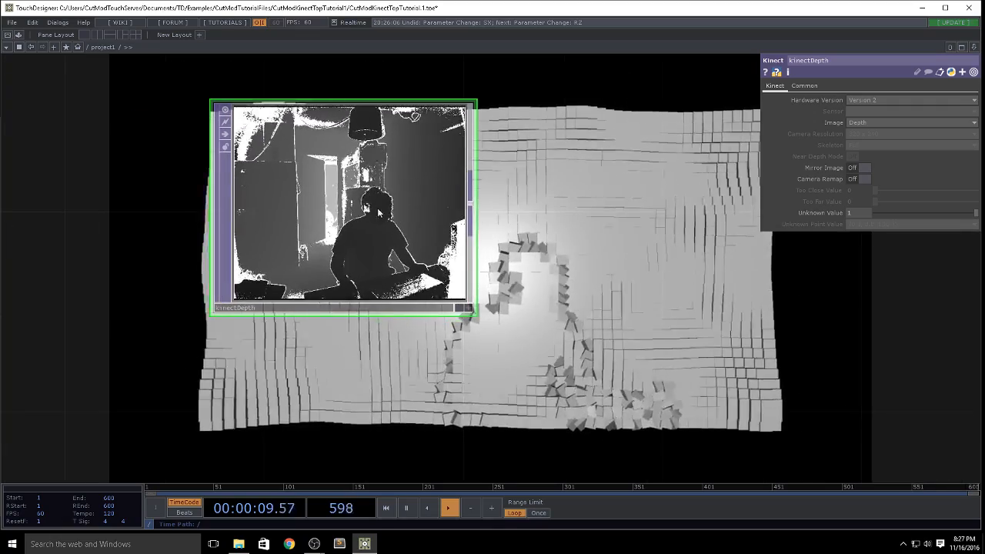
pyautogui.click(470, 206)
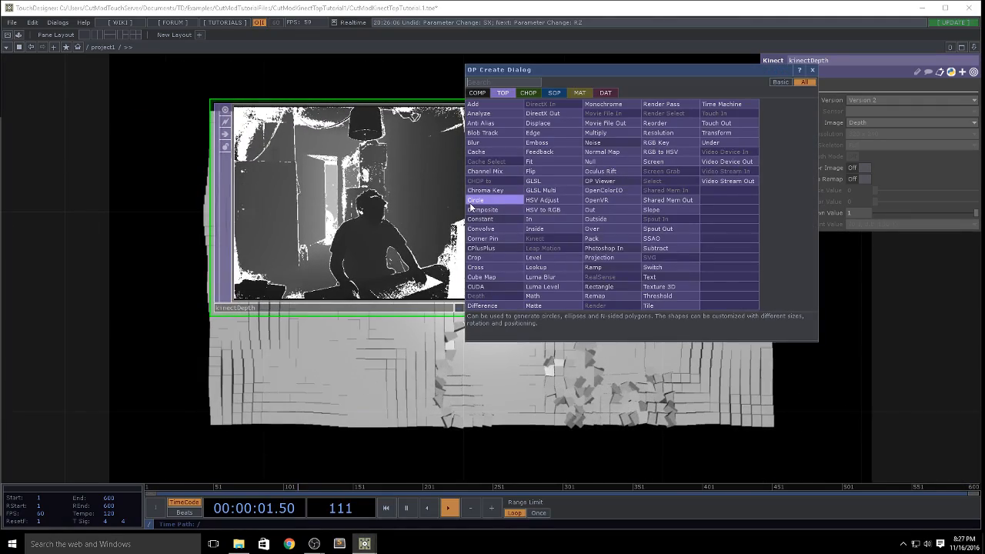
pyautogui.click(658, 296)
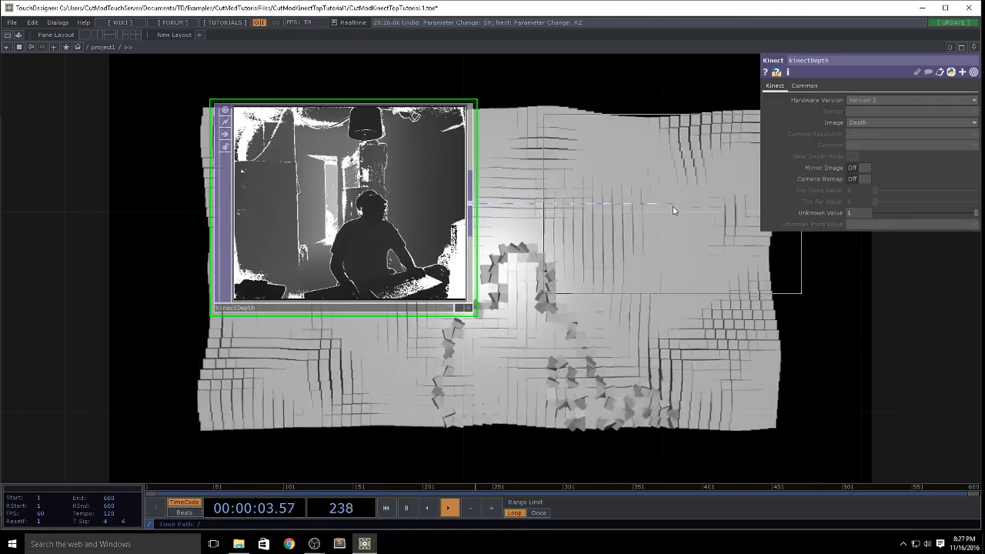
pyautogui.click(674, 207)
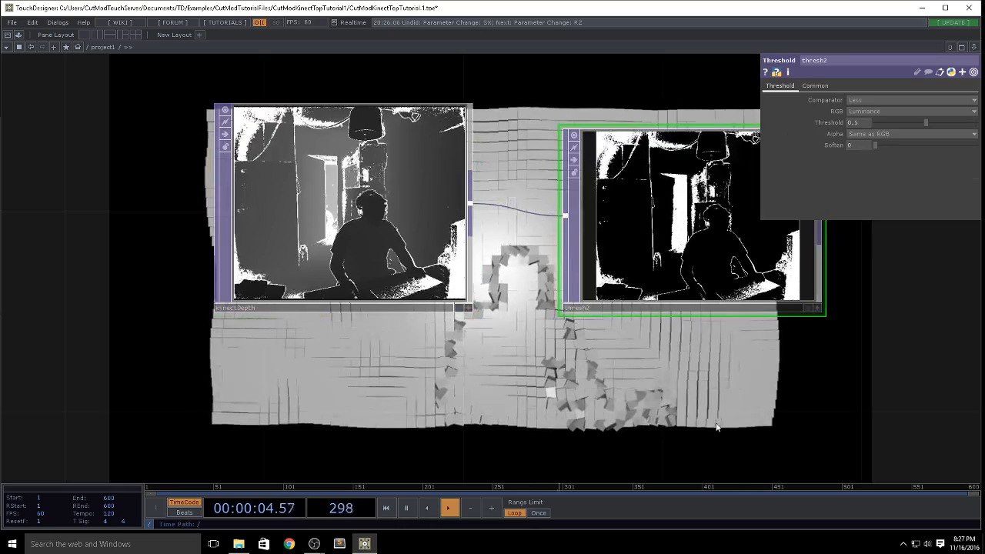
# Step: Try a Threshold of 0.132 with a Soften of 0.096 on thresh2 and inspect the resulting image
pyautogui.moveTo(715, 427); pyautogui.dragTo(528, 415)
pyautogui.moveTo(925, 123); pyautogui.dragTo(889, 131)
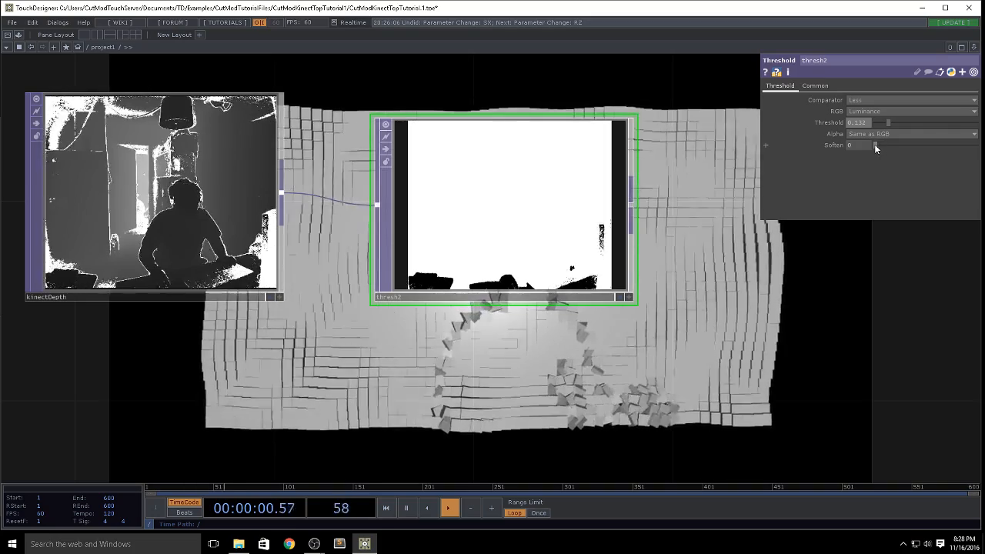
pyautogui.moveTo(874, 144); pyautogui.dragTo(883, 143)
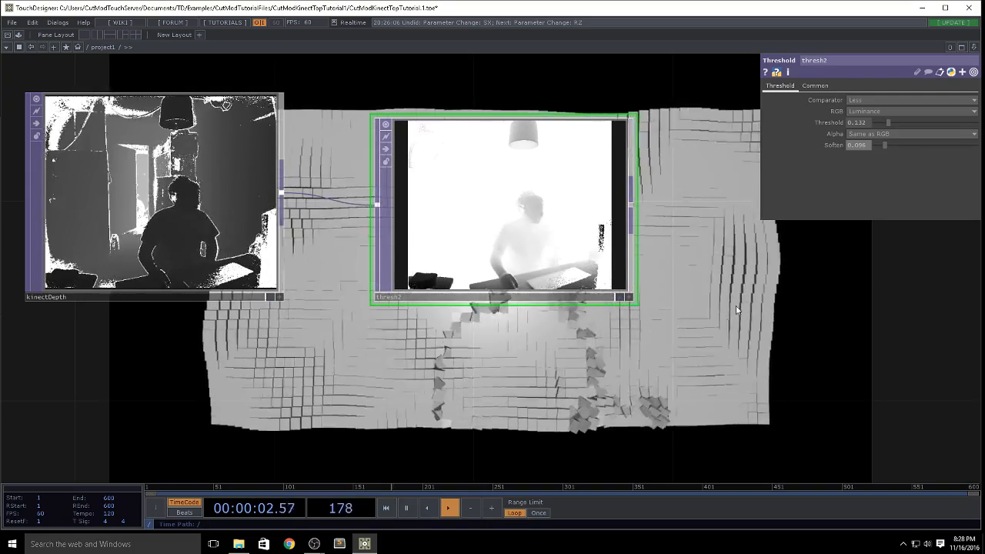
pyautogui.moveTo(706, 287); pyautogui.dragTo(603, 291)
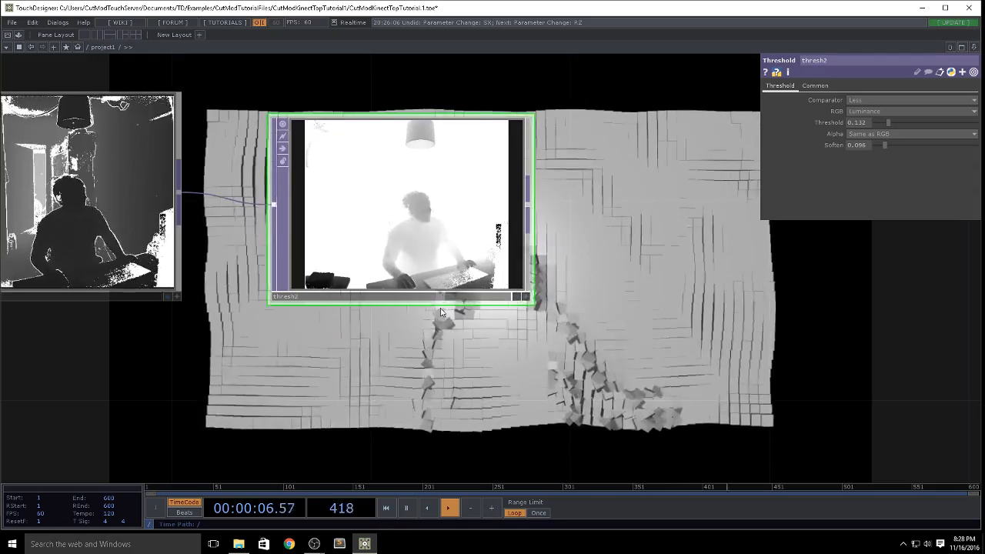
pyautogui.scroll(-3, 436, 329)
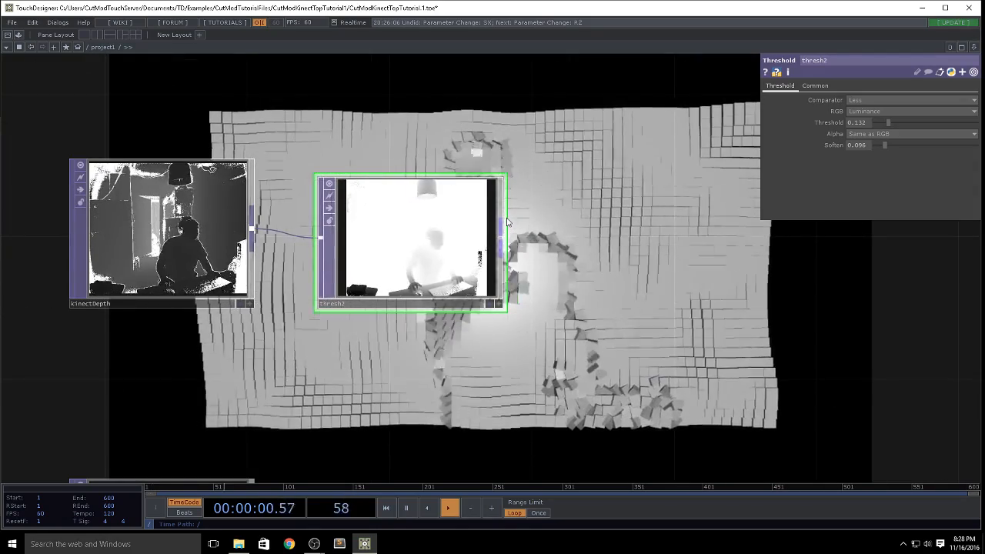
pyautogui.moveTo(565, 290); pyautogui.dragTo(746, 310)
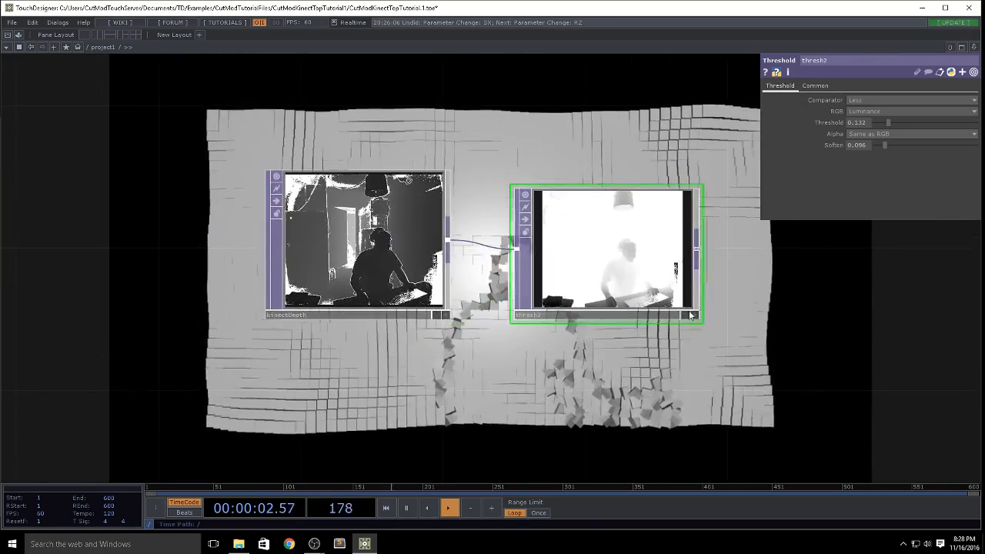
pyautogui.scroll(3, 630, 247)
pyautogui.scroll(2, 643, 247)
pyautogui.moveTo(828, 344); pyautogui.dragTo(623, 260)
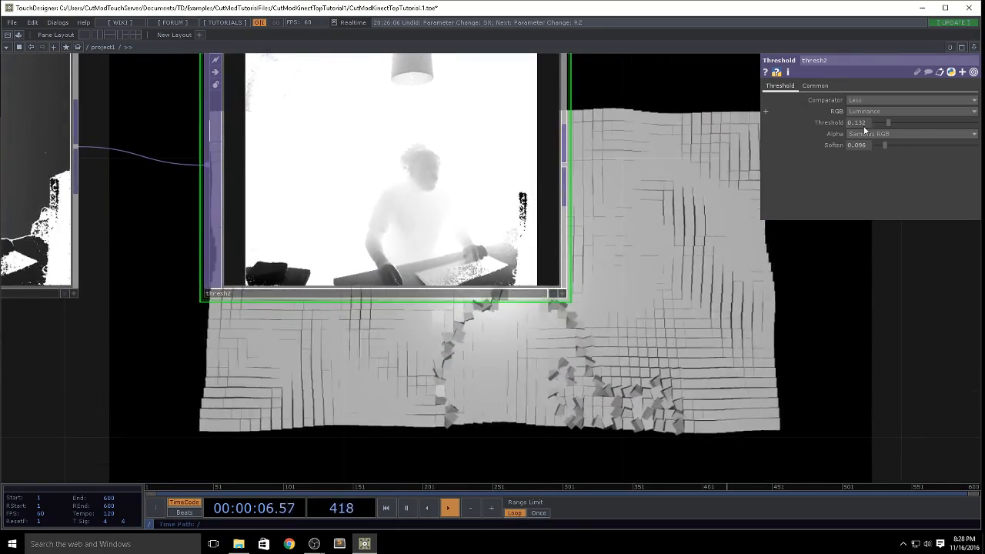
# Step: Tune thresh2 so only a hand held close to the sensor is isolated, with Threshold 0.082 and Soften 0.051
pyautogui.moveTo(883, 144); pyautogui.dragTo(891, 123)
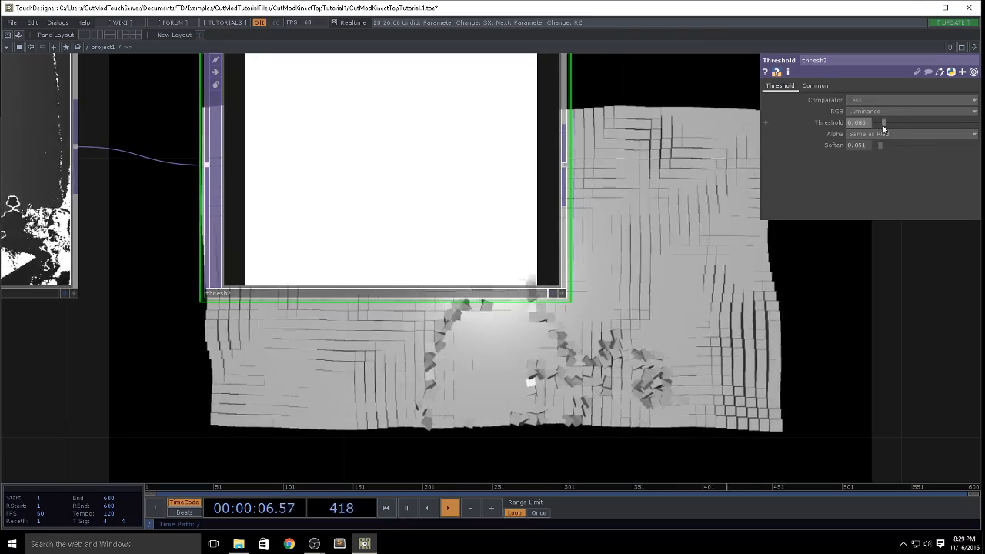
pyautogui.moveTo(882, 127); pyautogui.dragTo(877, 126)
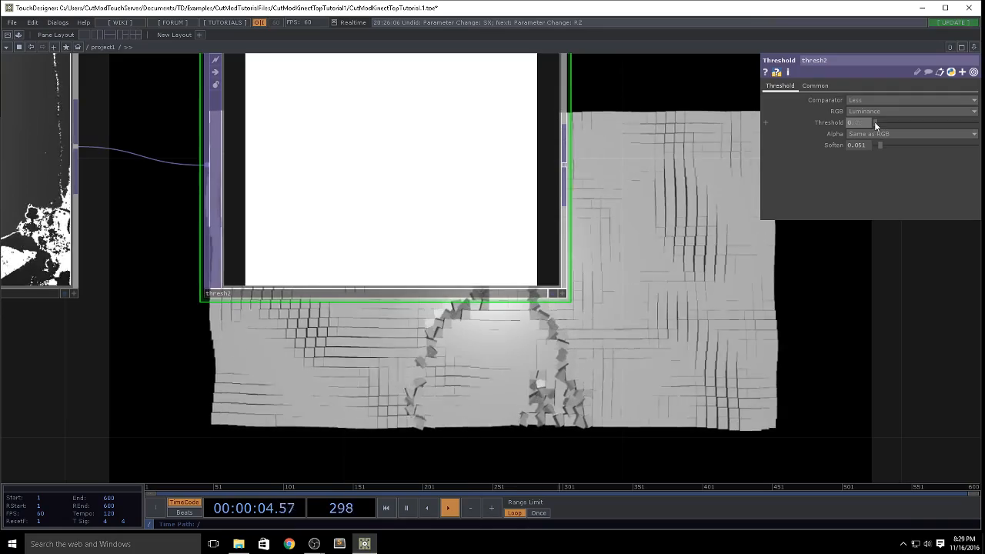
pyautogui.moveTo(874, 122); pyautogui.dragTo(884, 123)
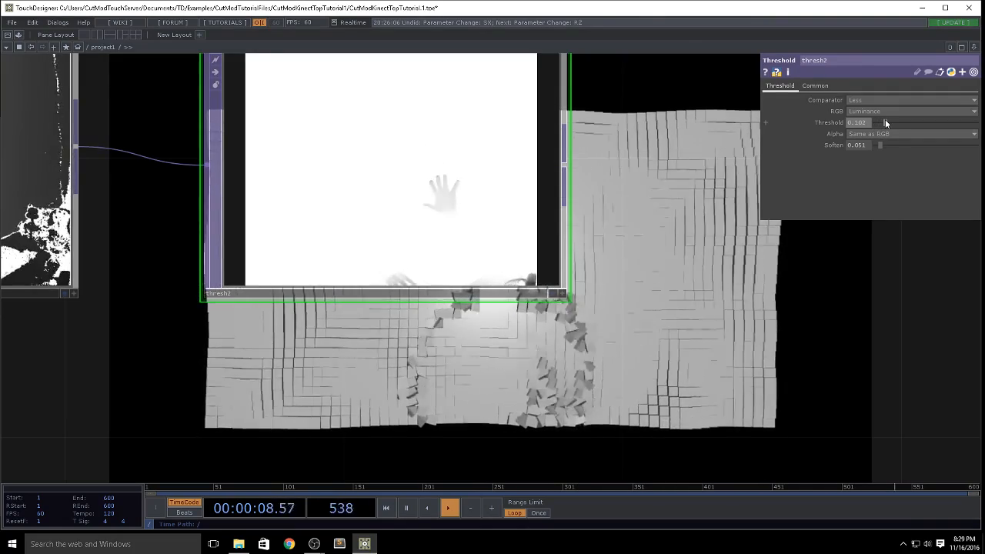
pyautogui.middleClick(863, 122)
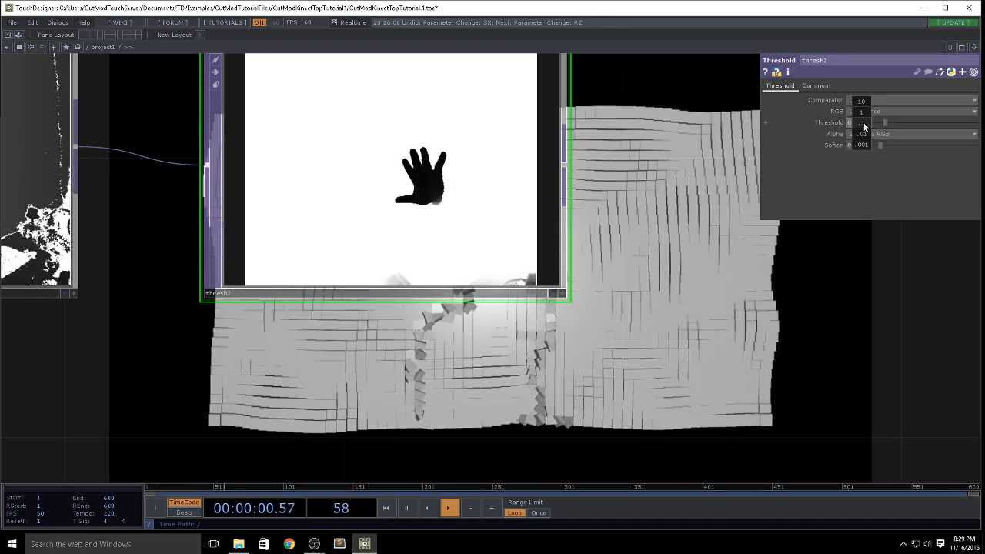
pyautogui.moveTo(863, 122); pyautogui.dragTo(862, 140, button='middle')
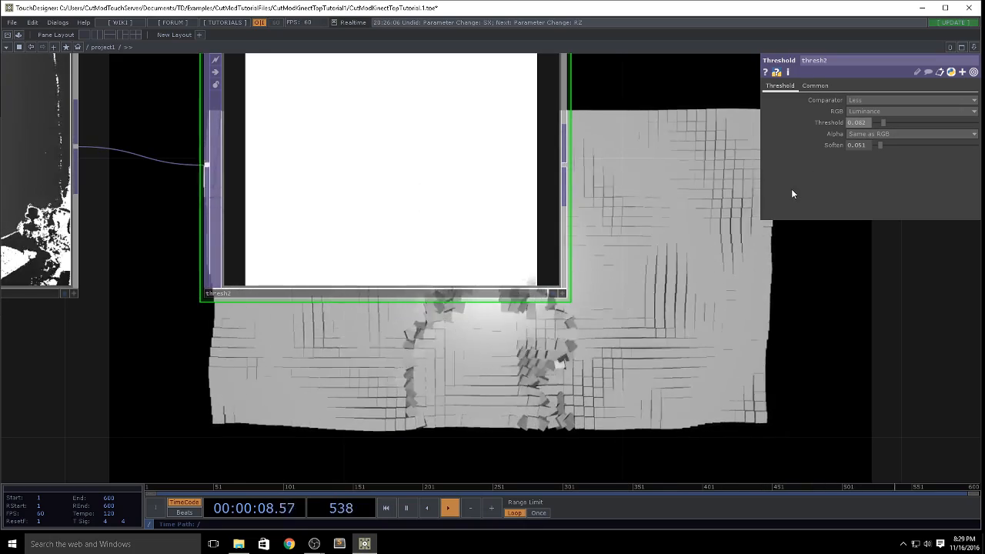
# Step: Append a Level TOP to thresh2 and set its Invert to 1
pyautogui.press('h')
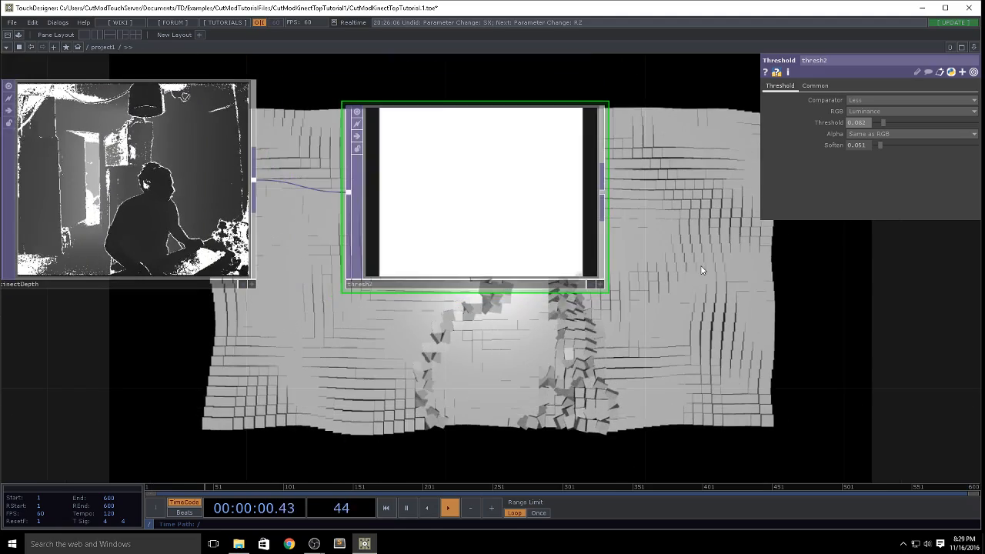
pyautogui.moveTo(701, 269); pyautogui.dragTo(495, 263)
pyautogui.press('Tab')
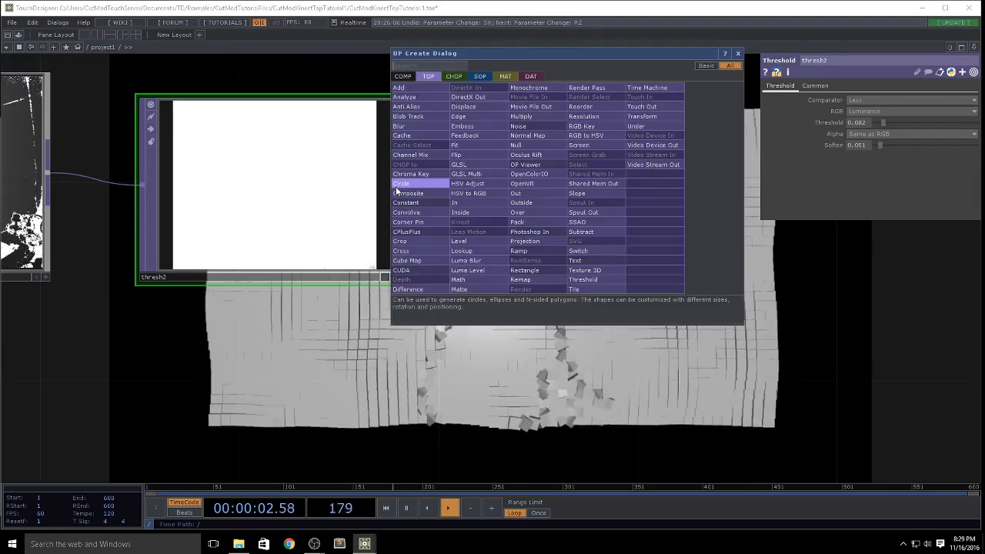
pyautogui.press('Return')
pyautogui.click(600, 187)
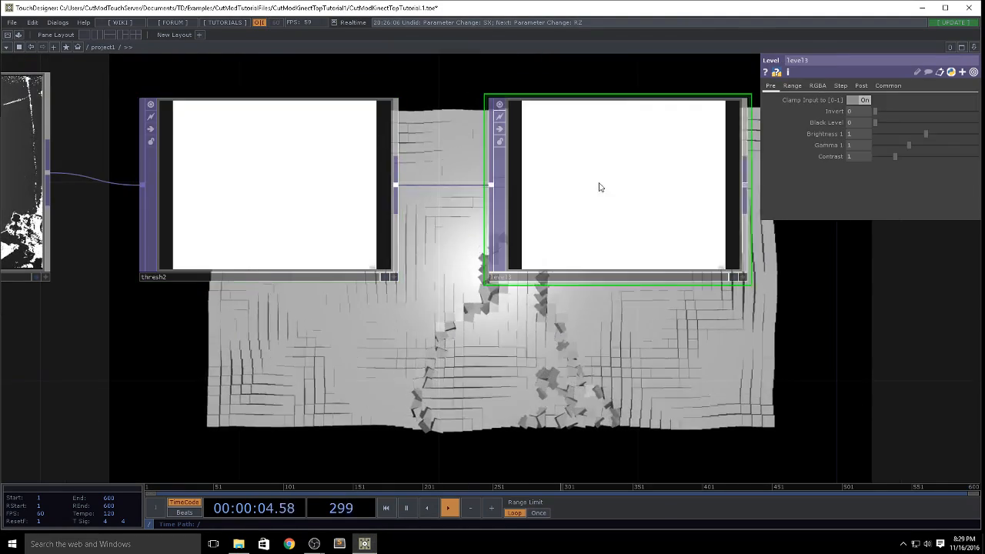
pyautogui.moveTo(860, 109); pyautogui.dragTo(974, 112)
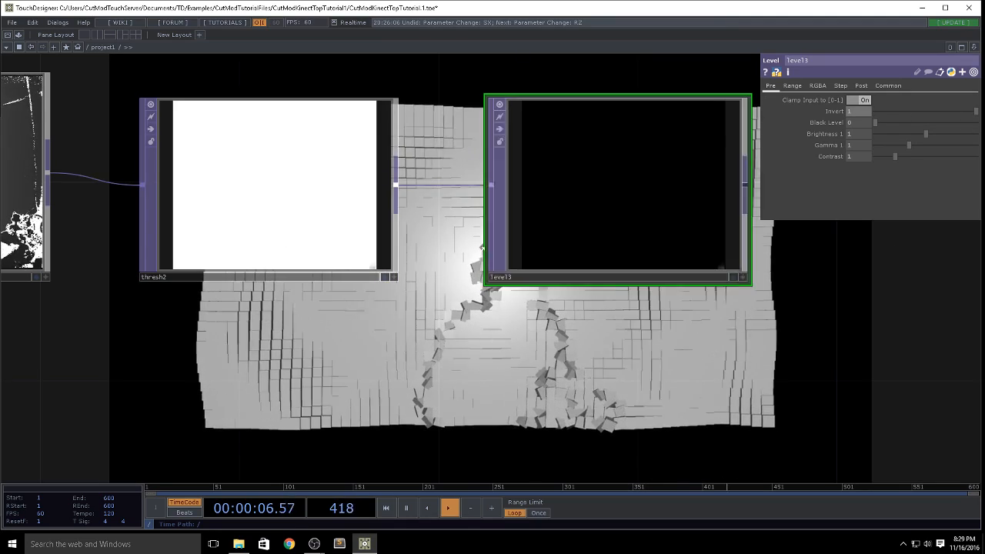
pyautogui.click(372, 208)
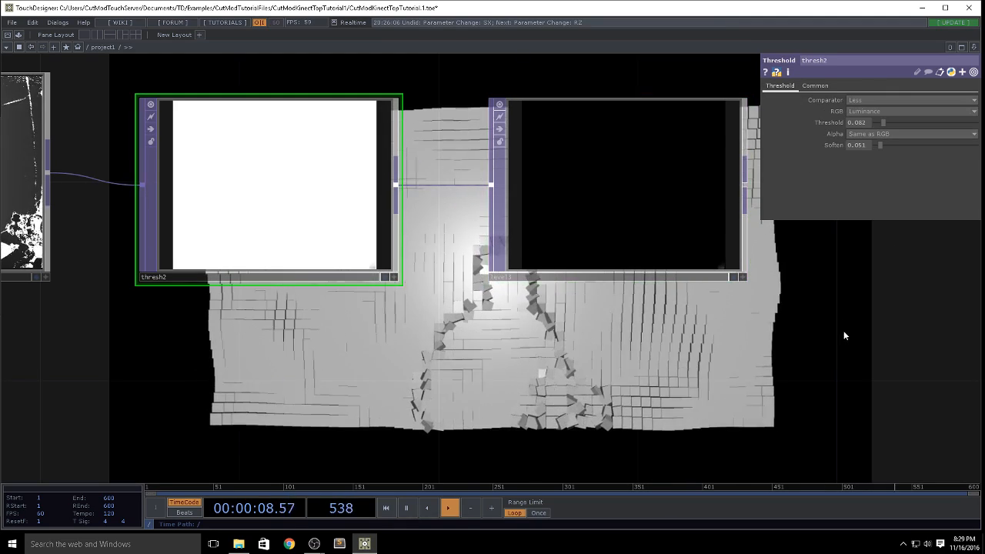
# Step: Connect the inverted depth level3 output to null1's input in place of chanmix1
pyautogui.moveTo(843, 335); pyautogui.dragTo(583, 301)
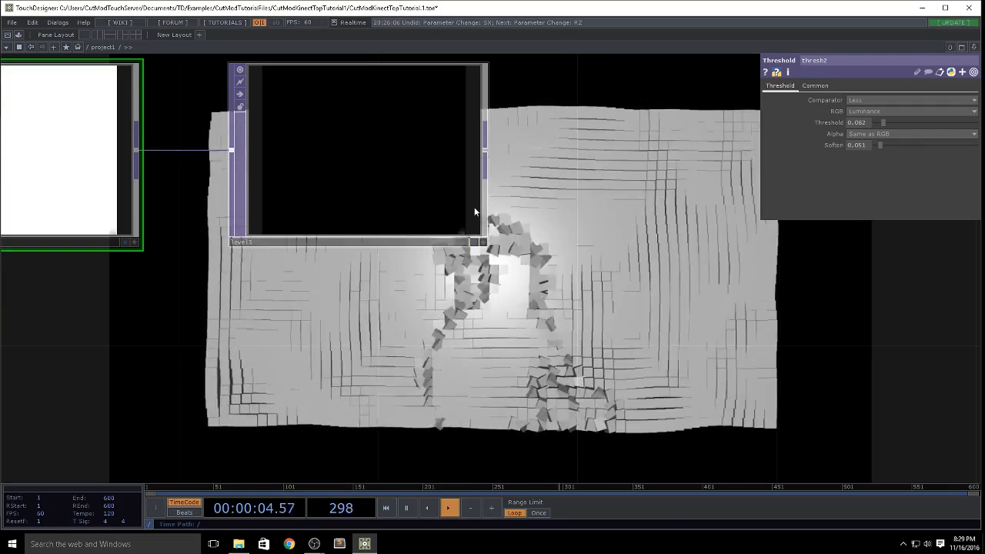
pyautogui.scroll(-4, 508, 235)
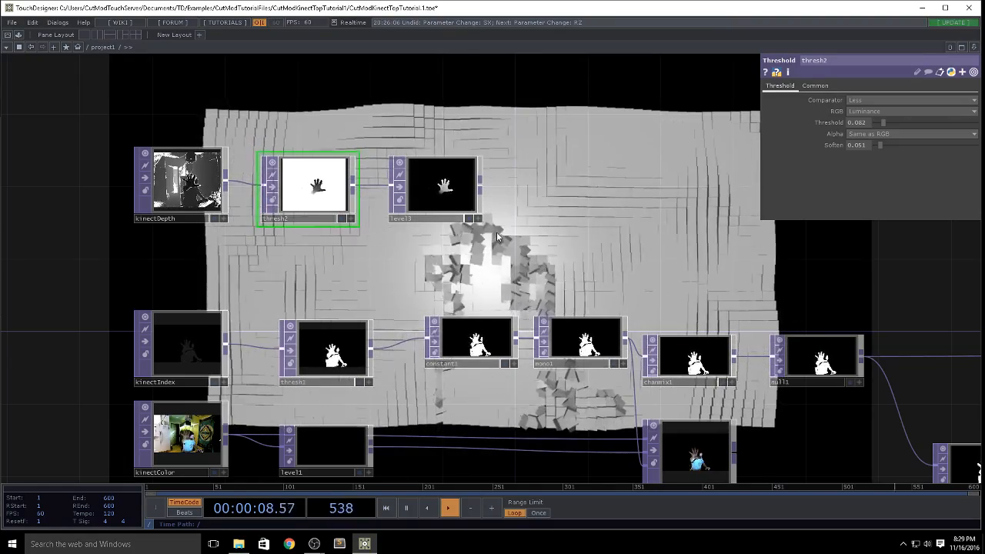
pyautogui.moveTo(579, 221); pyautogui.dragTo(509, 179)
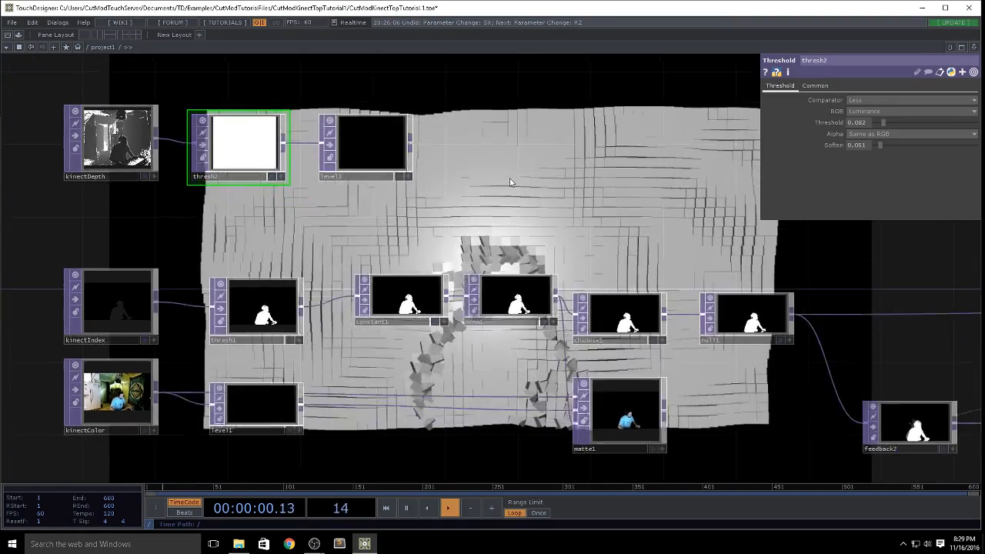
pyautogui.scroll(-2, 509, 181)
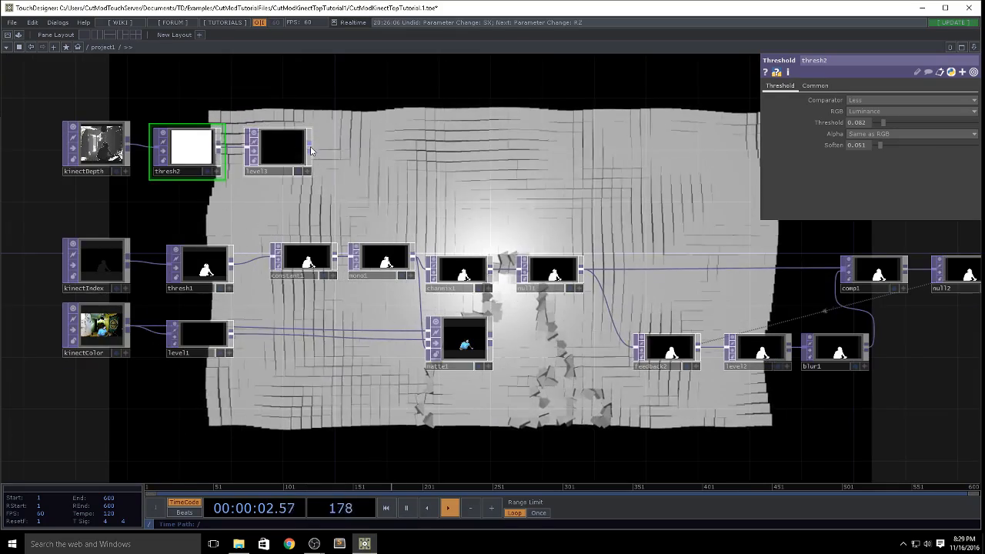
pyautogui.moveTo(310, 147); pyautogui.dragTo(518, 269)
# Step: Drive geo1's instance scale with the luminance channel by assigning luma to SX, SY and SZ
pyautogui.moveTo(504, 221); pyautogui.dragTo(2, 108)
pyautogui.scroll(-3, 615, 374)
pyautogui.moveTo(555, 409); pyautogui.dragTo(220, 436)
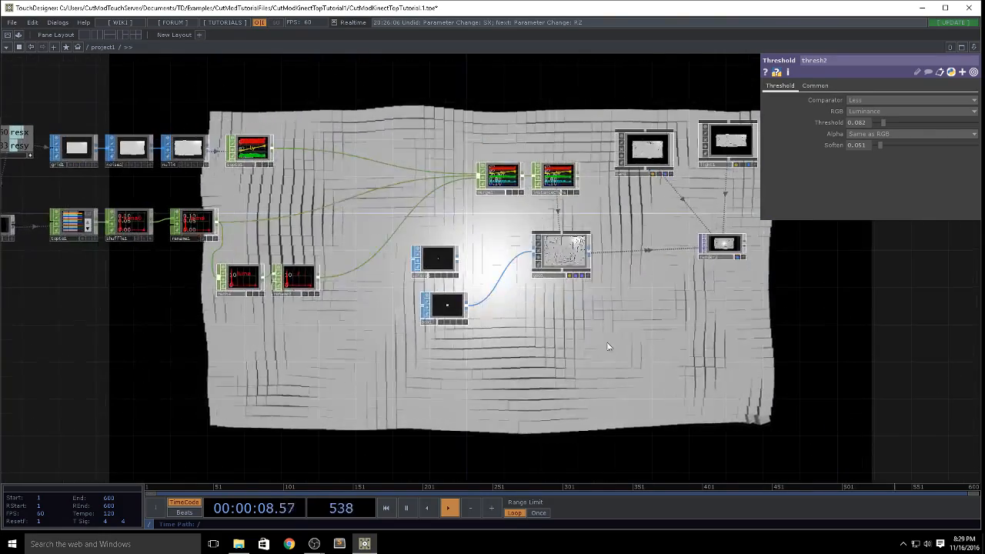
pyautogui.scroll(1, 572, 263)
pyautogui.scroll(2, 572, 262)
pyautogui.click(572, 263)
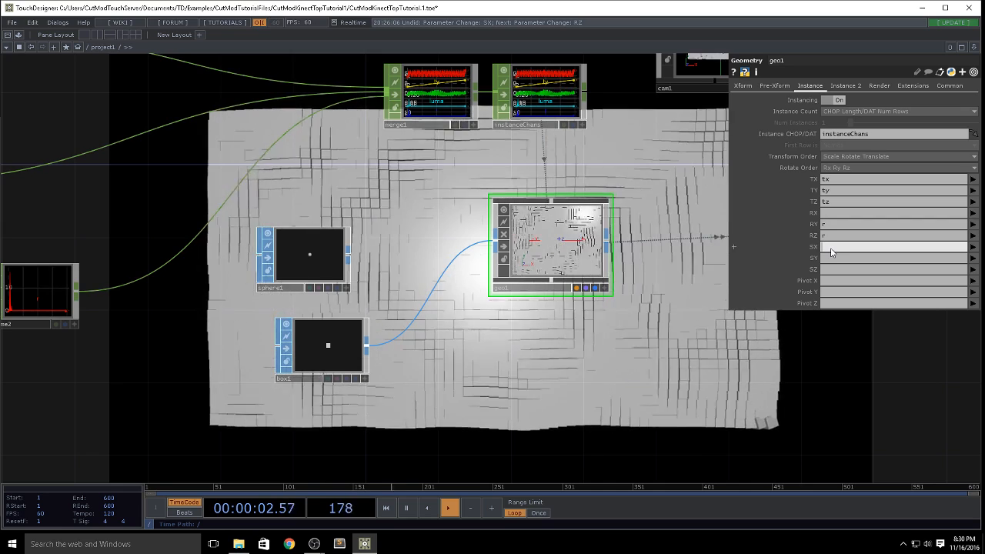
pyautogui.click(831, 249)
pyautogui.write('luma')
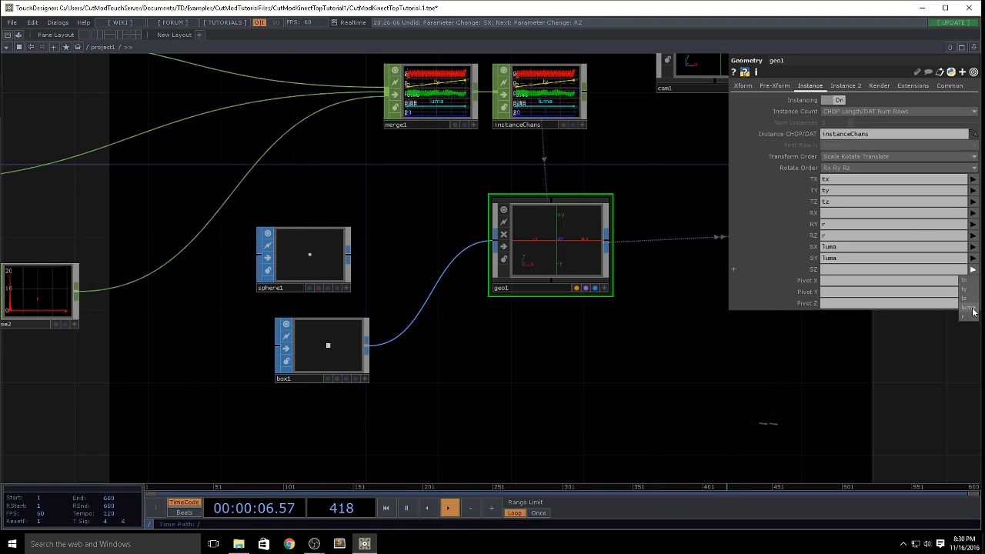
pyautogui.moveTo(675, 357); pyautogui.dragTo(425, 211)
pyautogui.scroll(-6, 490, 253)
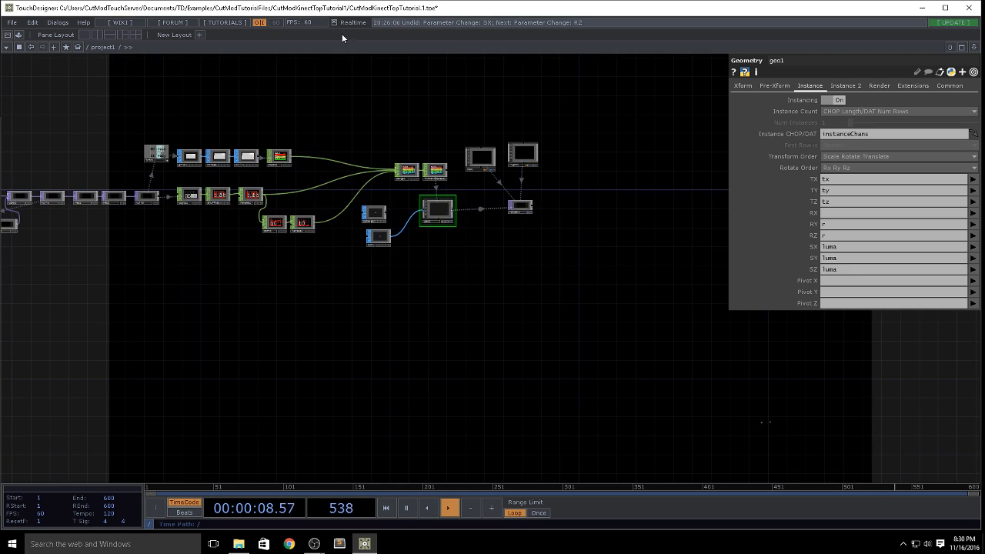
pyautogui.moveTo(403, 58); pyautogui.dragTo(737, 220)
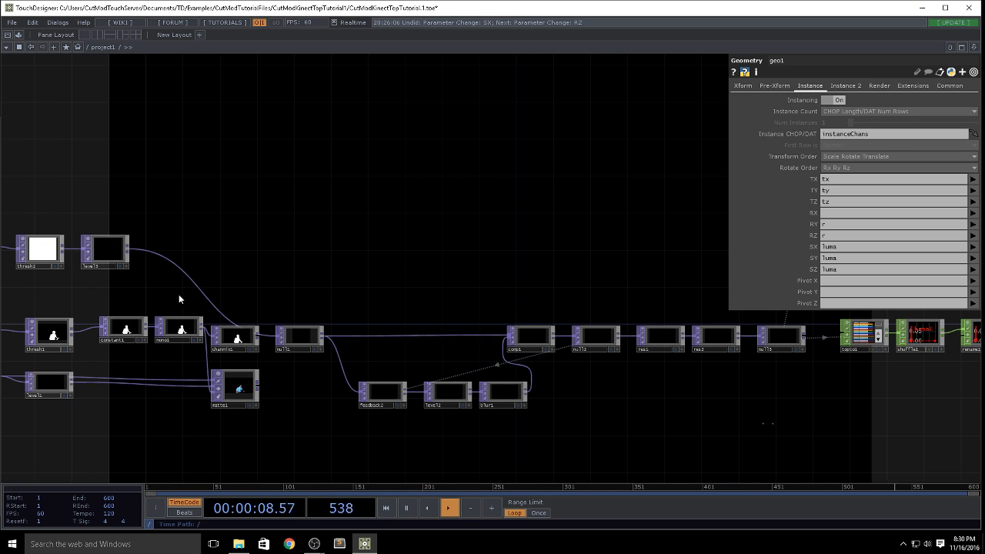
pyautogui.moveTo(437, 267); pyautogui.dragTo(115, 185)
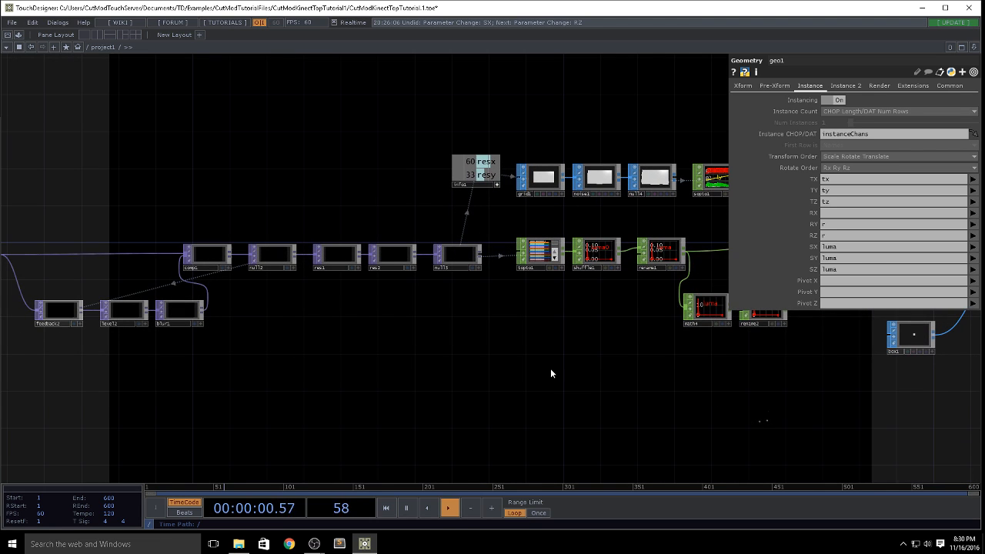
pyautogui.moveTo(377, 345); pyautogui.dragTo(674, 341)
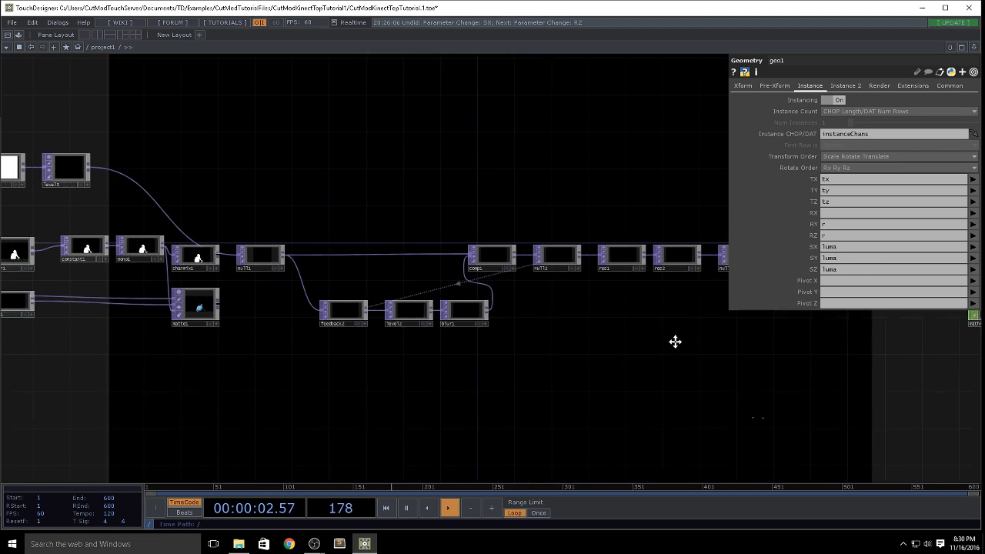
pyautogui.scroll(5, 438, 321)
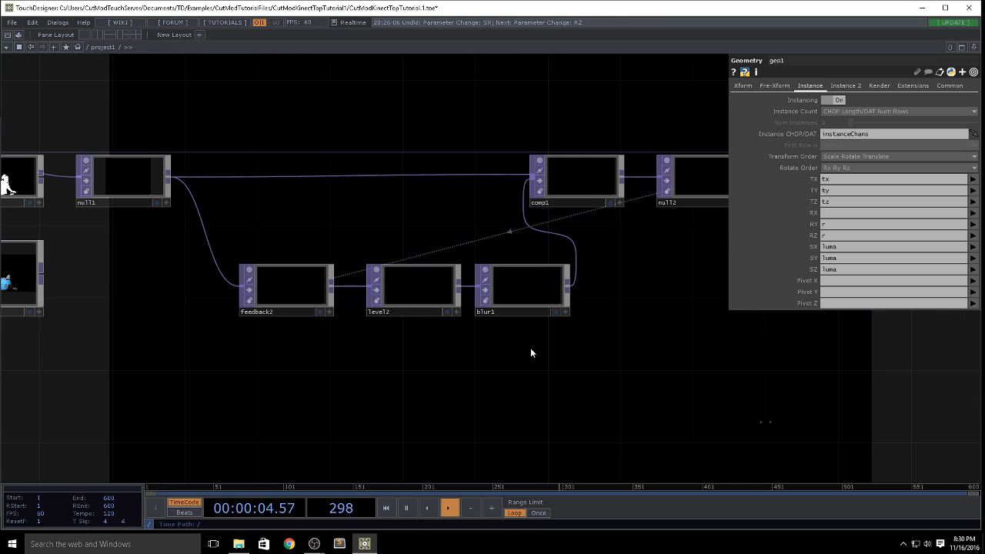
pyautogui.rightClick(569, 293)
pyautogui.write('hs')
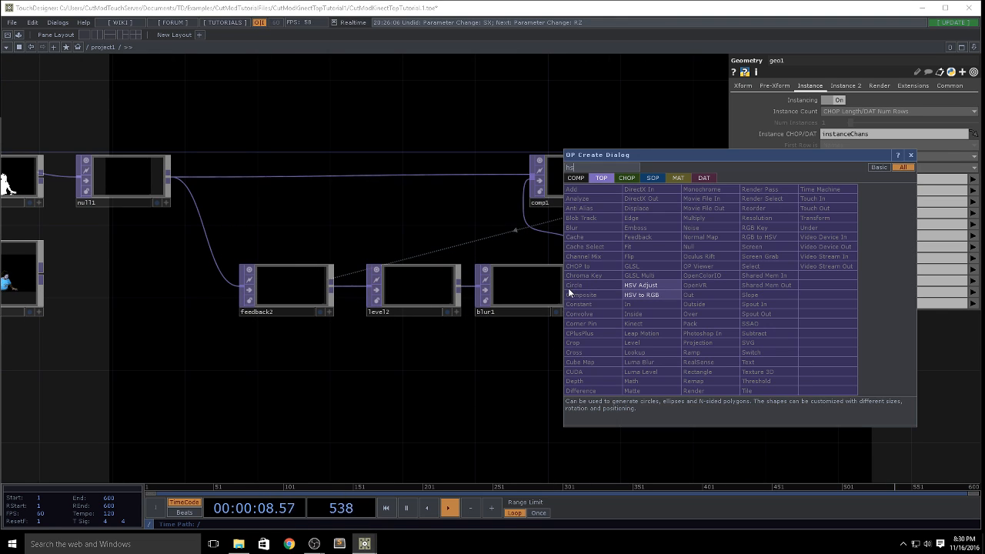
pyautogui.click(659, 295)
pyautogui.click(651, 291)
pyautogui.press('Delete')
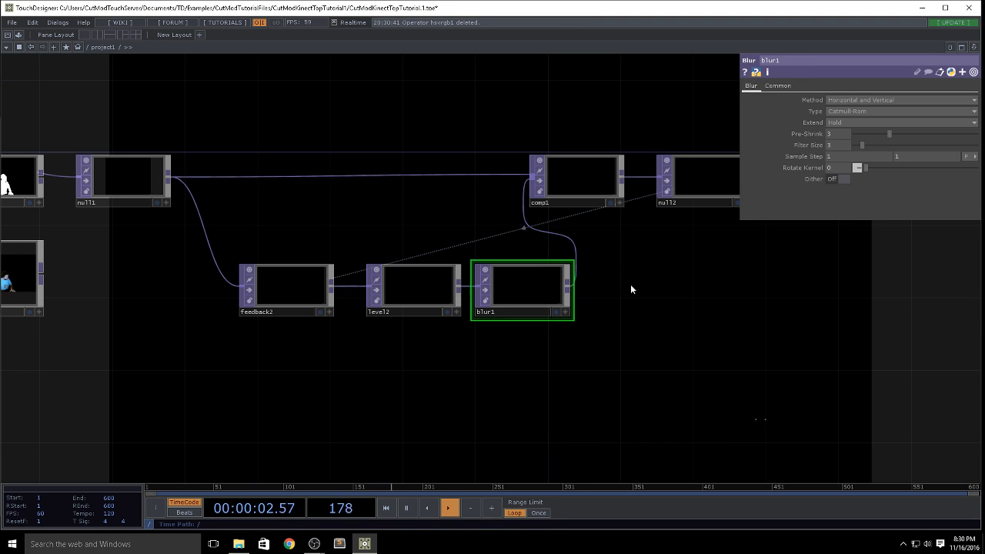
# Step: Insert an HSV Adjust TOP between blur1 and comp1 and set its Hue Offset to 3
pyautogui.rightClick(567, 285)
pyautogui.write('hs')
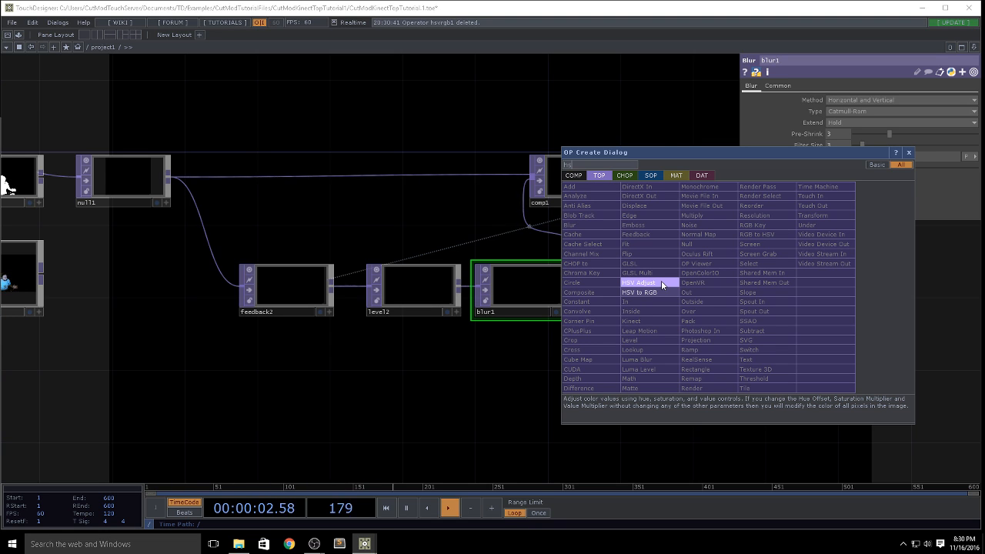
pyautogui.click(661, 282)
pyautogui.click(627, 292)
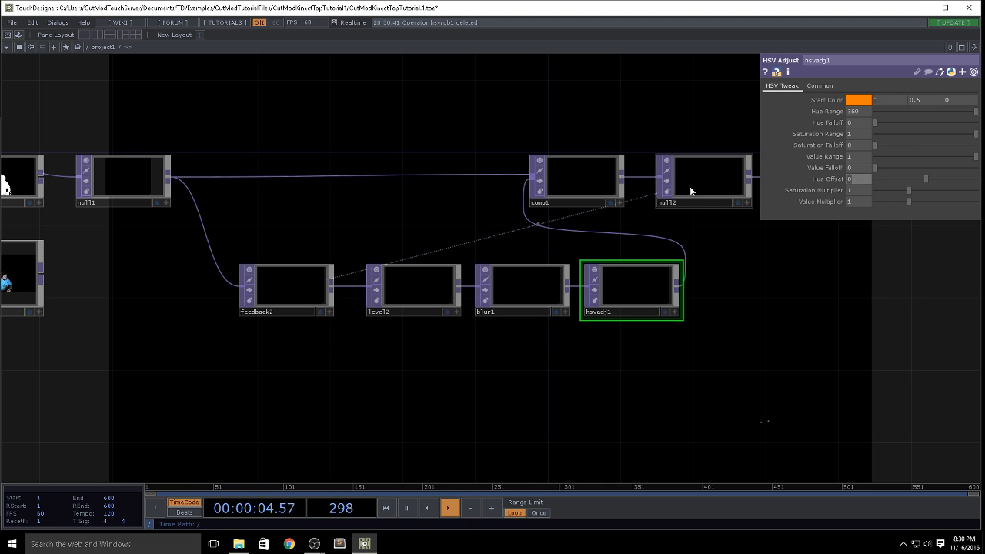
# Step: Set the first Red value of chanmix1 to 0 and connect its output to null1 in place of level3
pyautogui.moveTo(93, 299); pyautogui.dragTo(478, 346)
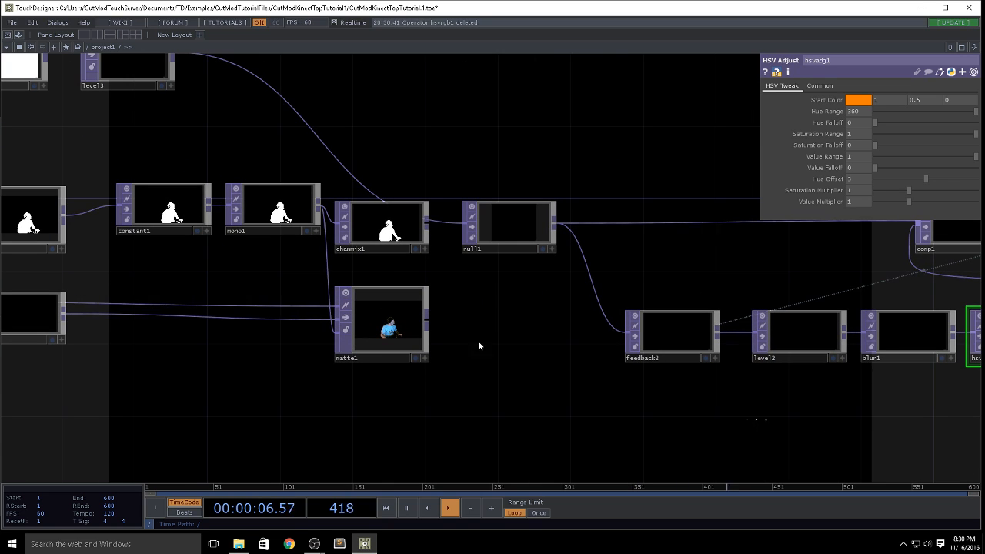
pyautogui.click(377, 233)
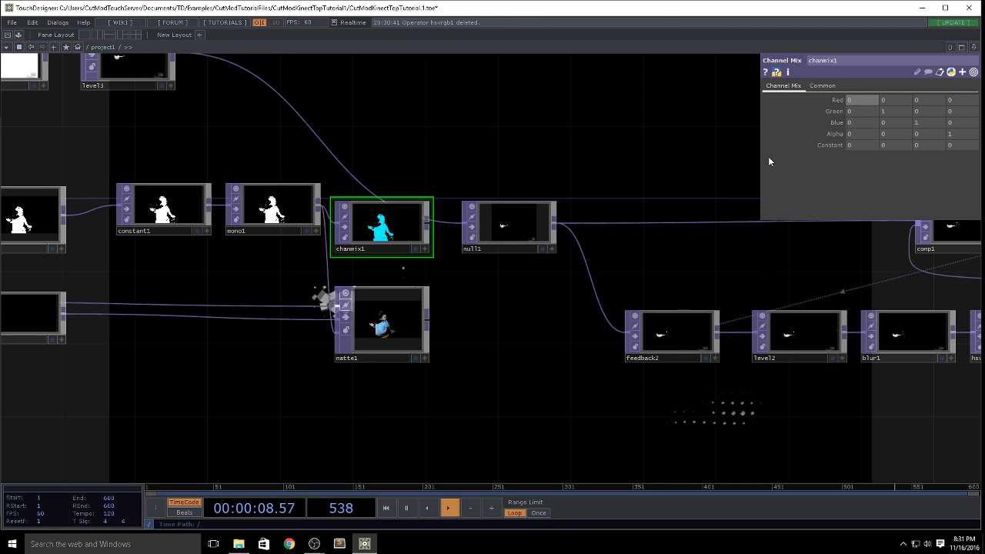
pyautogui.moveTo(670, 185); pyautogui.dragTo(414, 240)
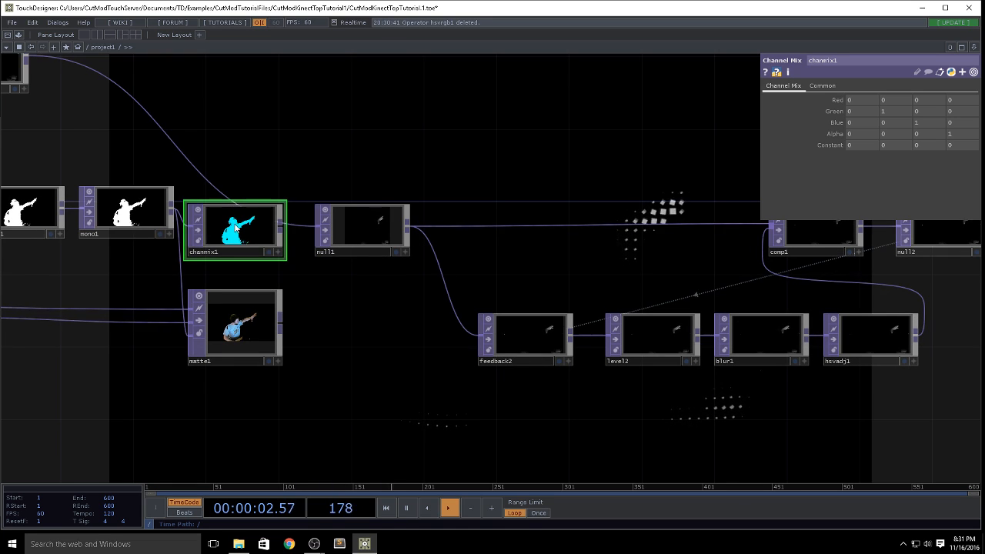
pyautogui.moveTo(236, 227); pyautogui.dragTo(280, 220)
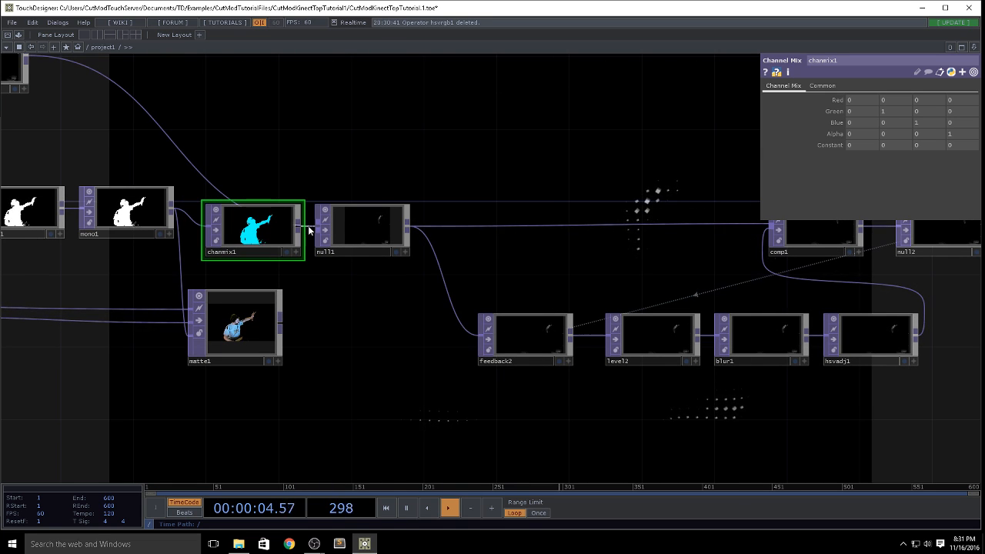
pyautogui.moveTo(285, 145); pyautogui.dragTo(481, 222)
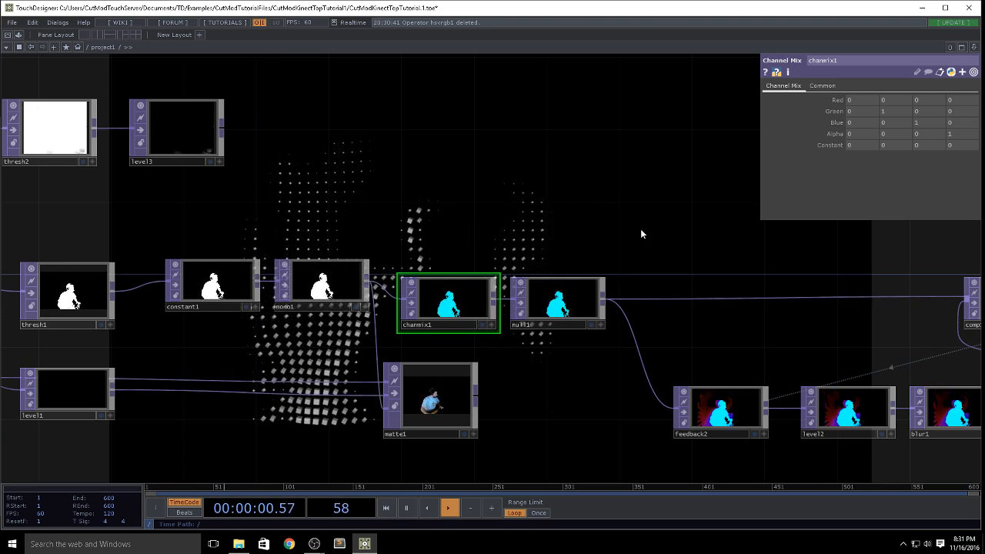
# Step: Follow the coloured image through the feedback chain and examine the channels and image parameters of topto1
pyautogui.moveTo(640, 228); pyautogui.dragTo(246, 176)
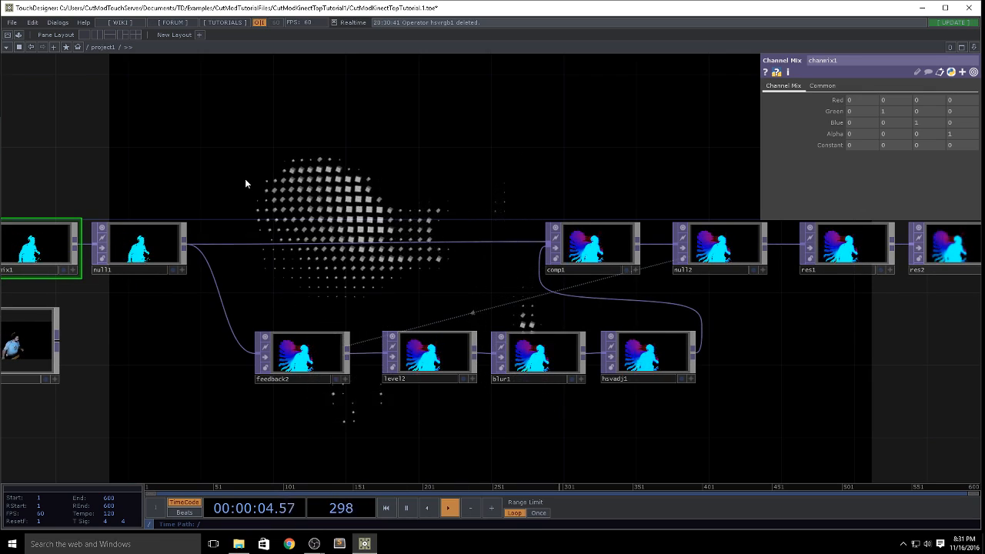
pyautogui.moveTo(818, 334); pyautogui.dragTo(526, 345)
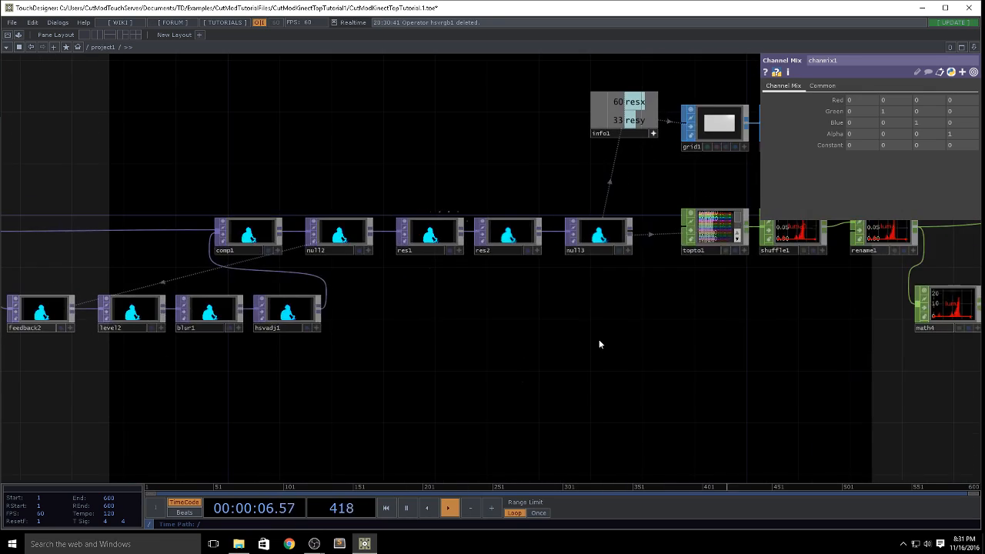
pyautogui.moveTo(599, 339); pyautogui.dragTo(413, 373)
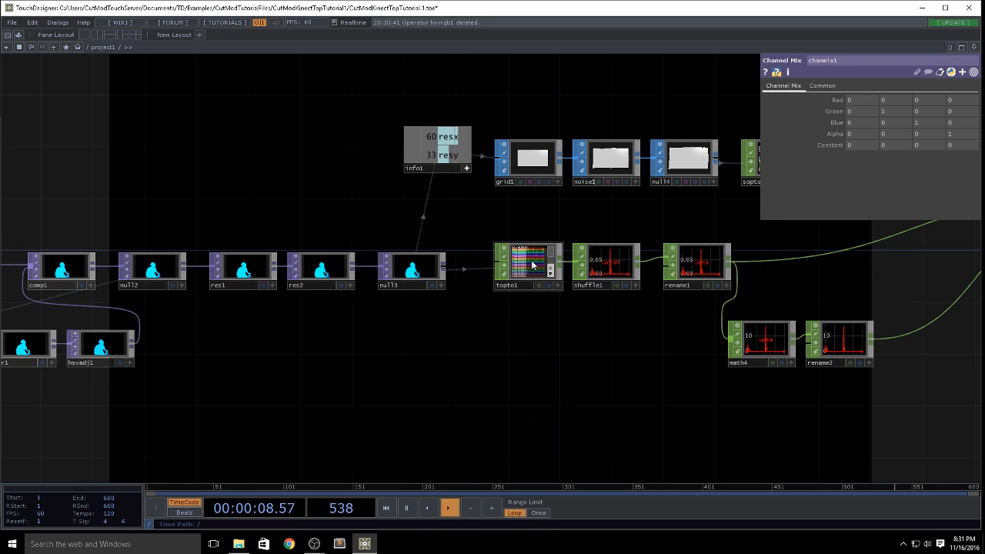
pyautogui.scroll(5, 551, 283)
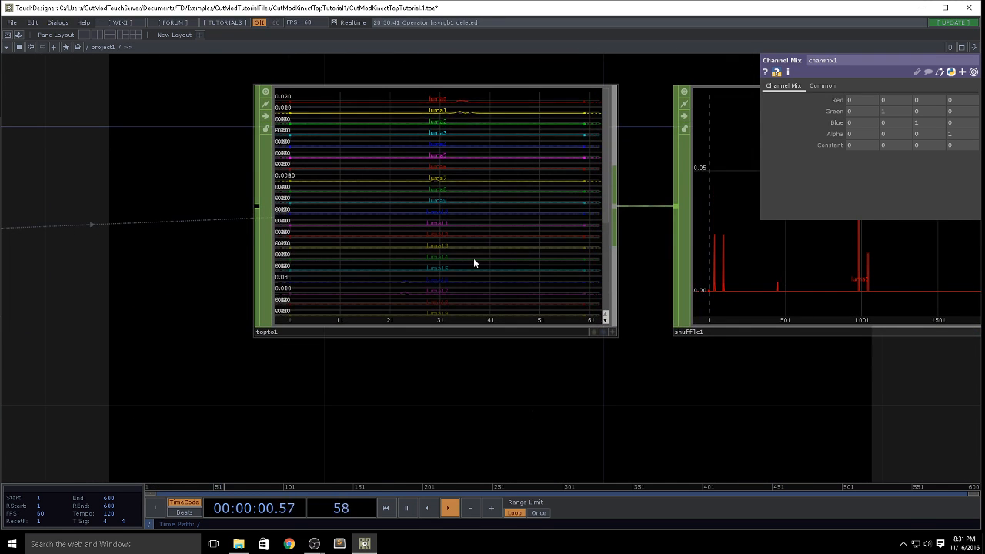
pyautogui.click(473, 259)
pyautogui.scroll(-5, 610, 367)
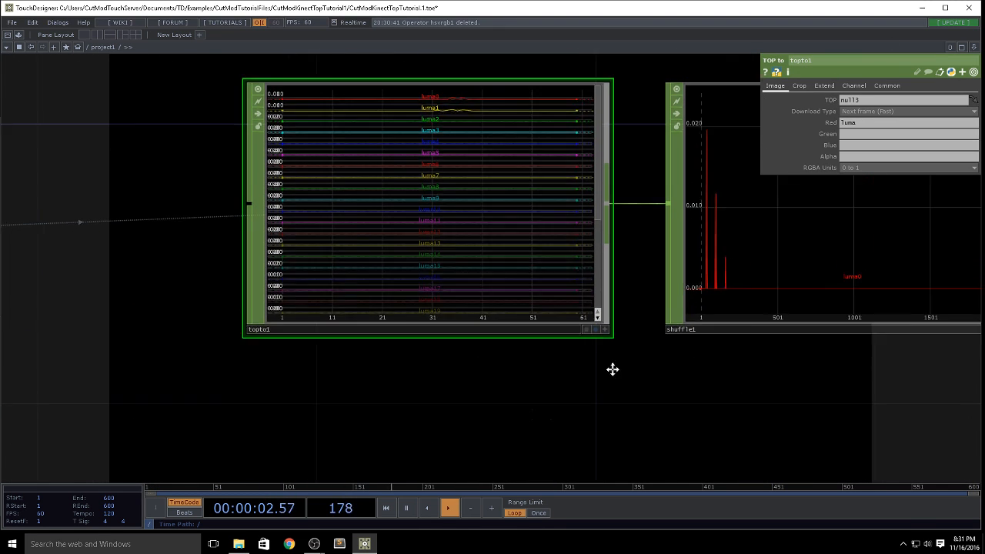
pyautogui.scroll(-4, 539, 361)
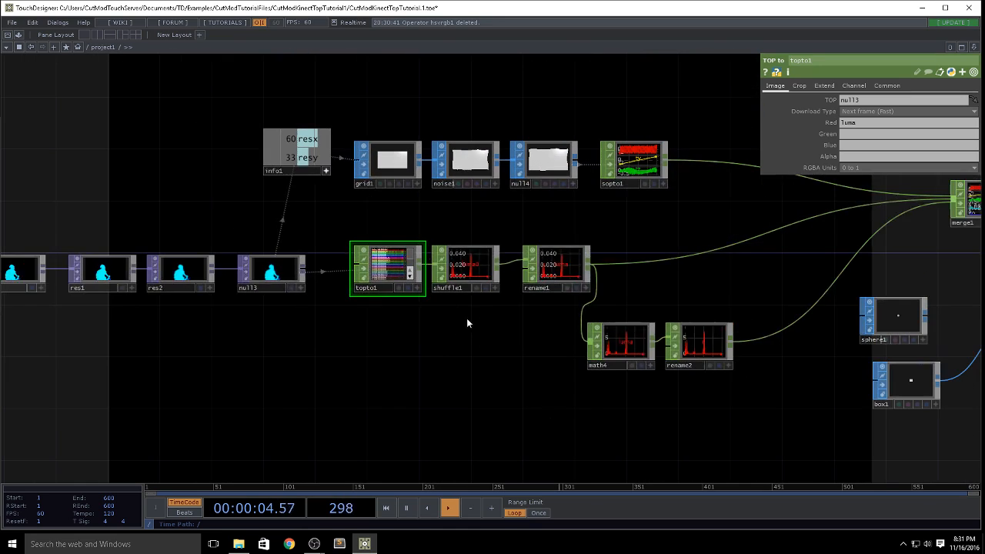
# Step: Move shuffle1, rename1, math4, rename2, sphere1, box1 and geo1 farther along the network to open space after topto1
pyautogui.moveTo(484, 246); pyautogui.dragTo(496, 245)
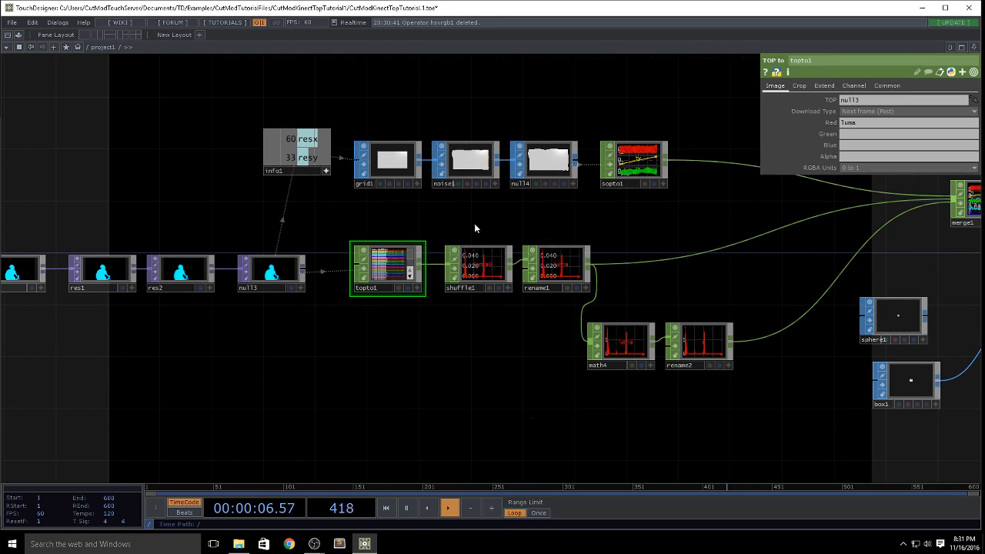
pyautogui.moveTo(553, 269); pyautogui.dragTo(555, 270)
pyautogui.moveTo(487, 274); pyautogui.dragTo(489, 275, button='right')
pyautogui.moveTo(490, 275); pyautogui.dragTo(607, 288)
pyautogui.moveTo(928, 254); pyautogui.dragTo(667, 221)
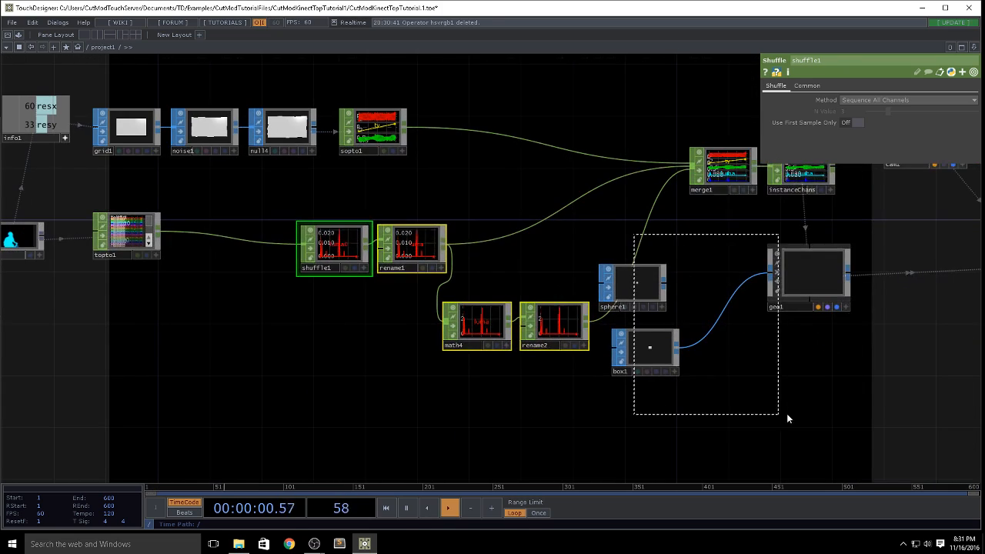
pyautogui.moveTo(786, 416); pyautogui.dragTo(792, 419, button='right')
pyautogui.moveTo(710, 425); pyautogui.dragTo(456, 408)
pyautogui.moveTo(543, 277); pyautogui.dragTo(713, 315)
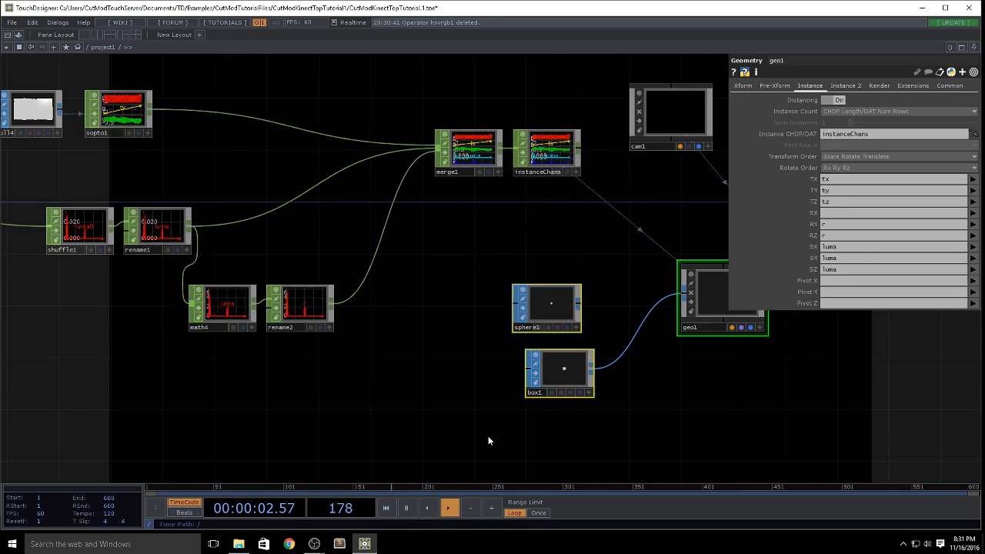
# Step: Insert a Select CHOP between topto1 and shuffle1
pyautogui.moveTo(438, 391); pyautogui.dragTo(769, 381)
pyautogui.scroll(5, 212, 240)
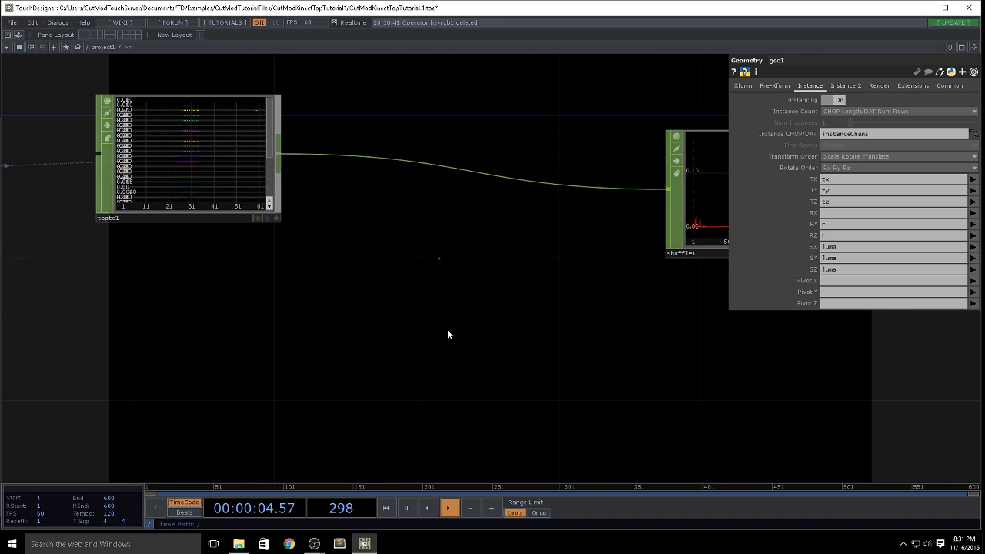
pyautogui.moveTo(446, 329); pyautogui.dragTo(368, 325)
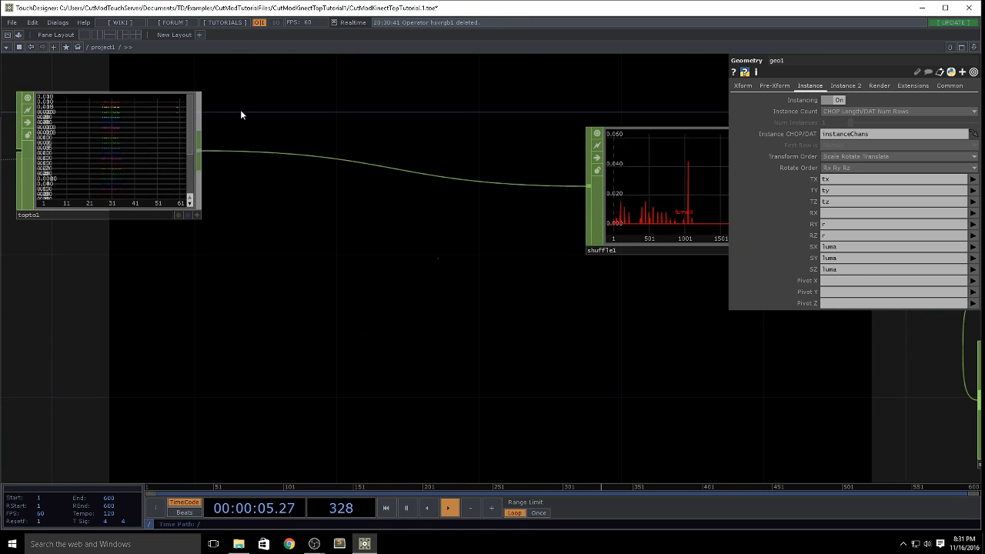
pyautogui.rightClick(199, 155)
pyautogui.write('se')
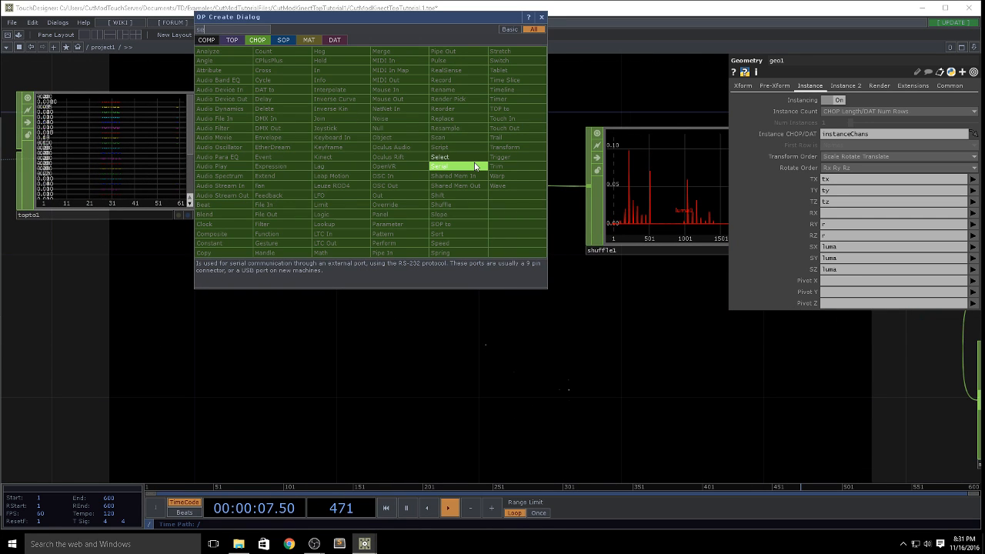
pyautogui.press('Return')
pyautogui.click(468, 179)
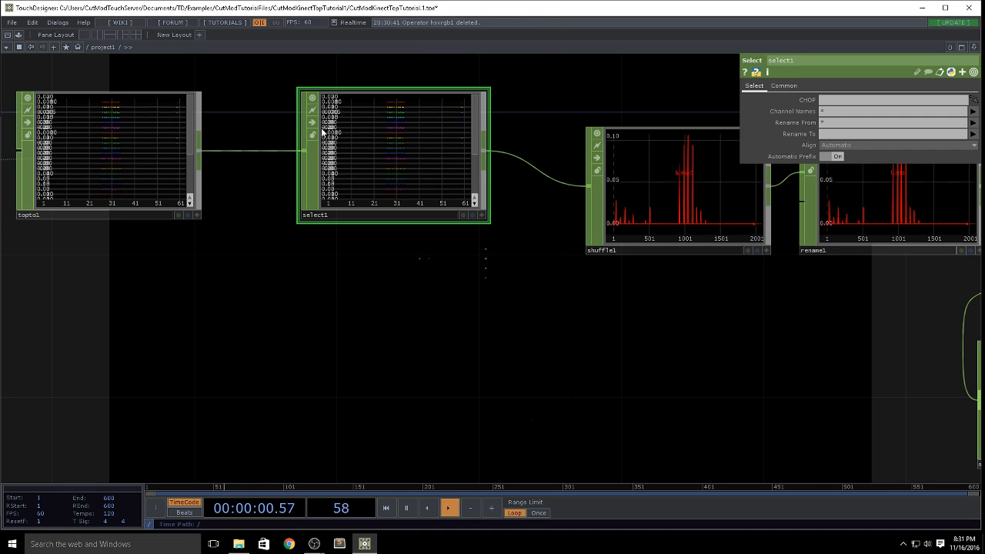
# Step: Set the Channel Names of select1 to r
pyautogui.click(152, 143)
pyautogui.click(476, 128)
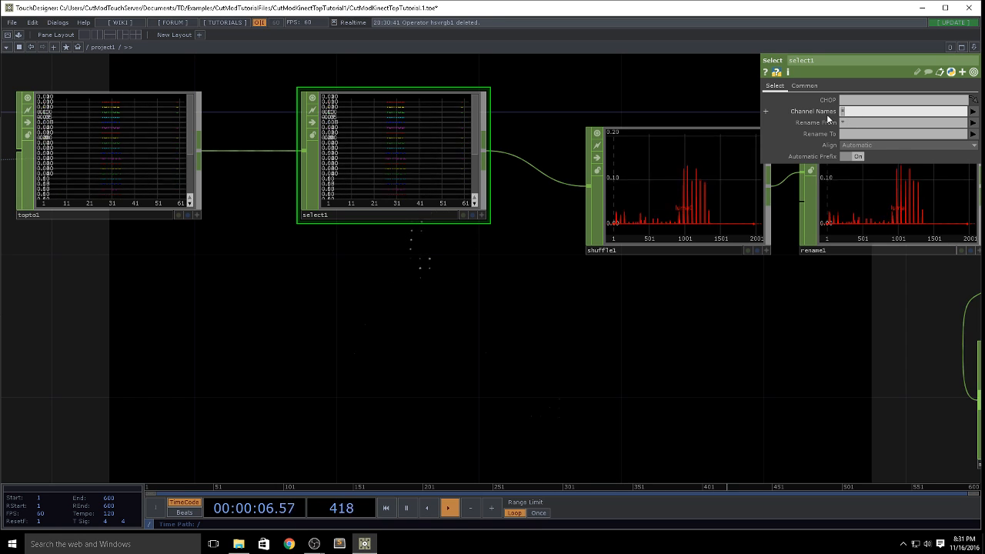
pyautogui.write('r')
pyautogui.click(849, 136)
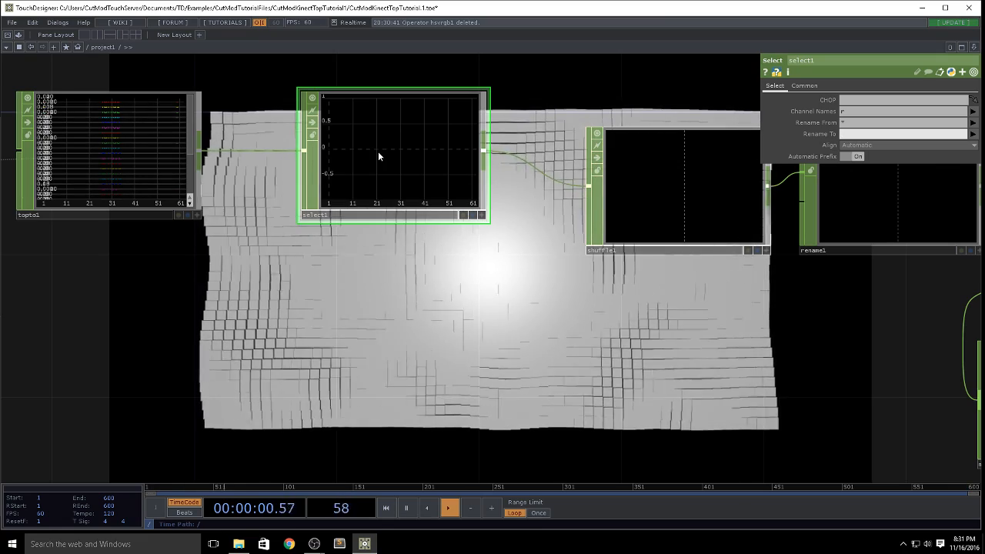
# Step: Create two copies of select1 below it, both fed by topto1
pyautogui.hotkey('ctrl', 'c')
pyautogui.hotkey('ctrl', 'v')
pyautogui.hotkey('ctrl', 'v')
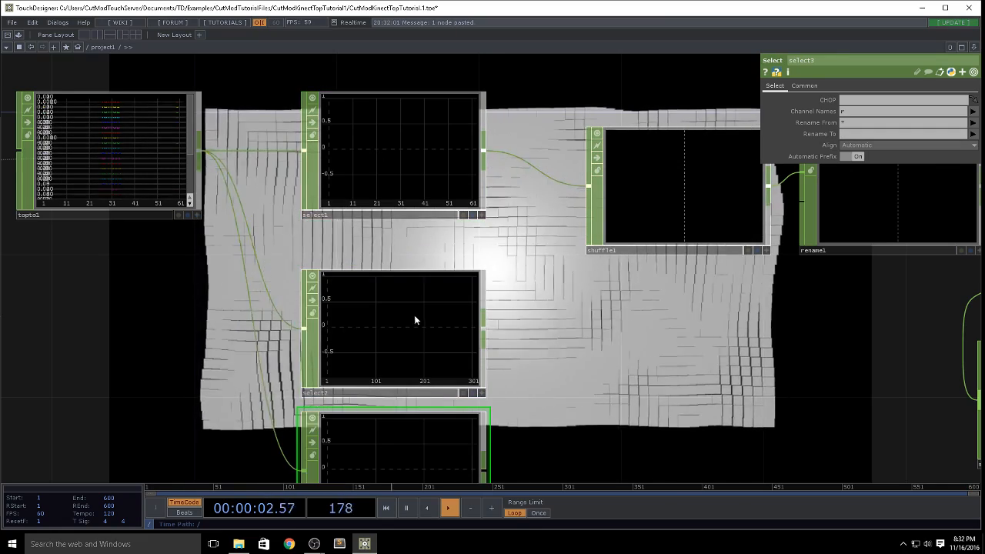
# Step: Set the Channel Names to g on select2 and to b on select3
pyautogui.click(414, 318)
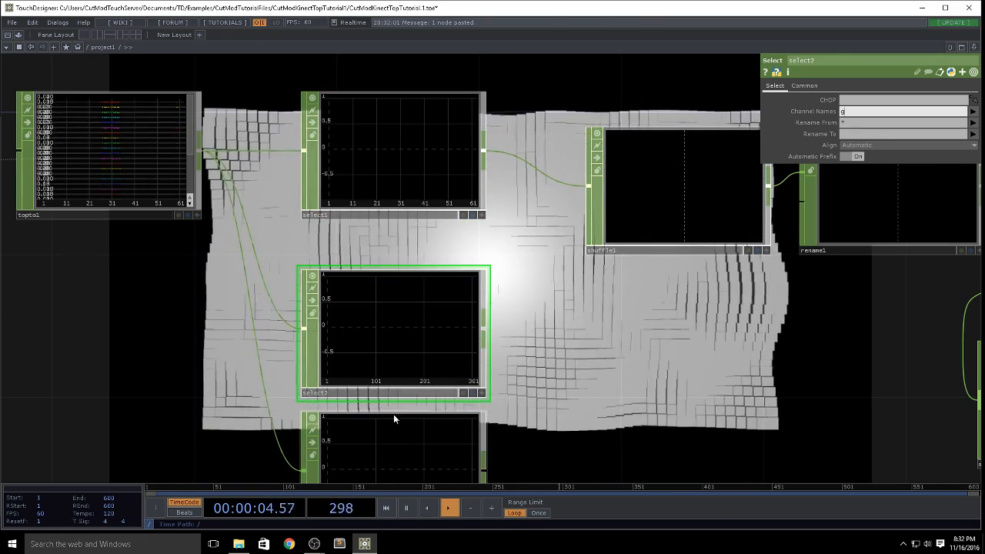
pyautogui.click(393, 416)
pyautogui.click(904, 111)
pyautogui.write('b')
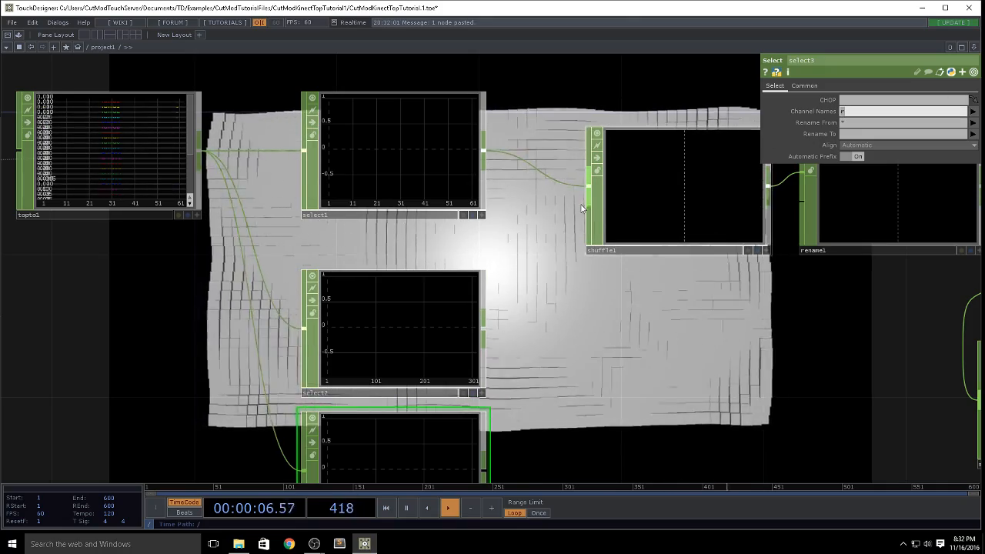
# Step: Name the Red, Green and Blue channels of topto1 r, g and b
pyautogui.scroll(-5, 215, 192)
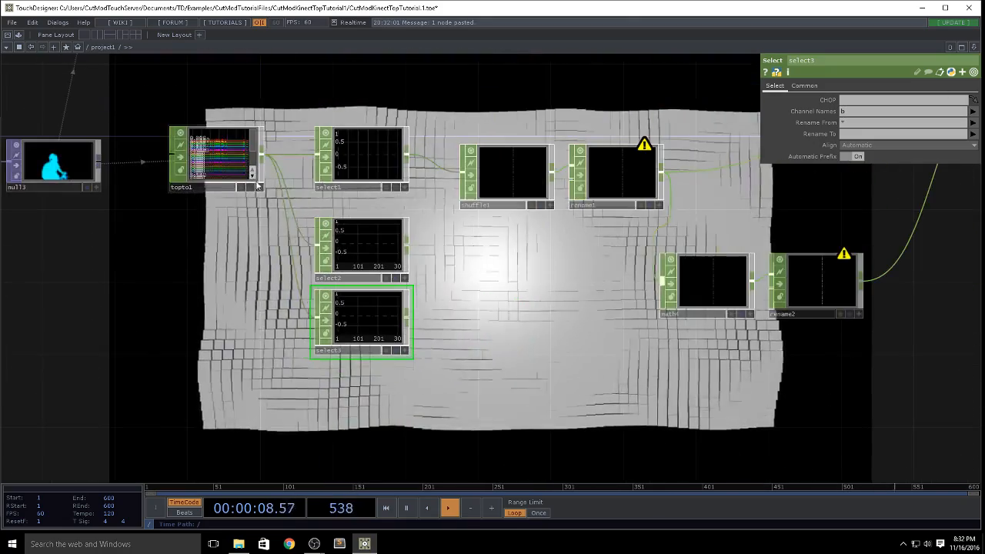
pyautogui.click(234, 186)
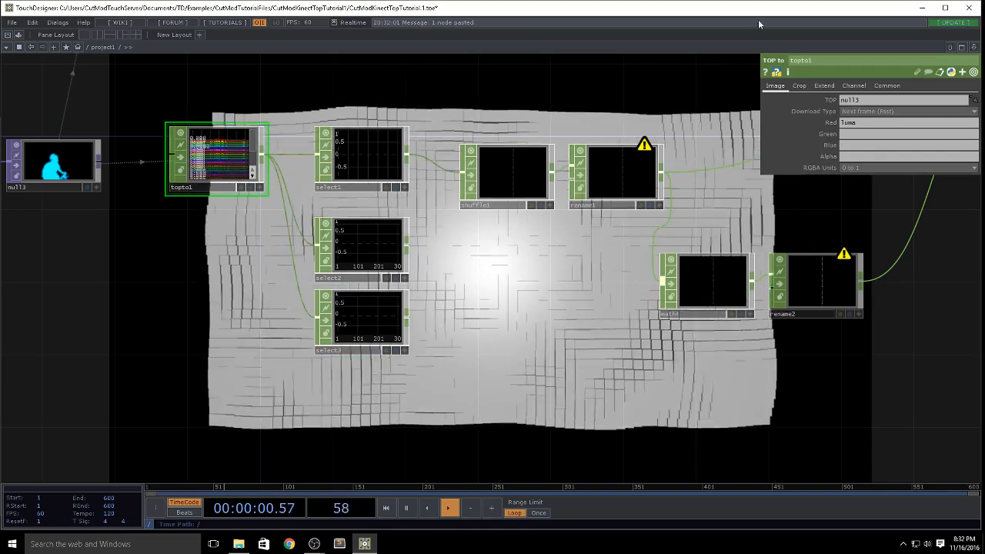
pyautogui.moveTo(869, 123); pyautogui.dragTo(643, 126)
pyautogui.write('r')
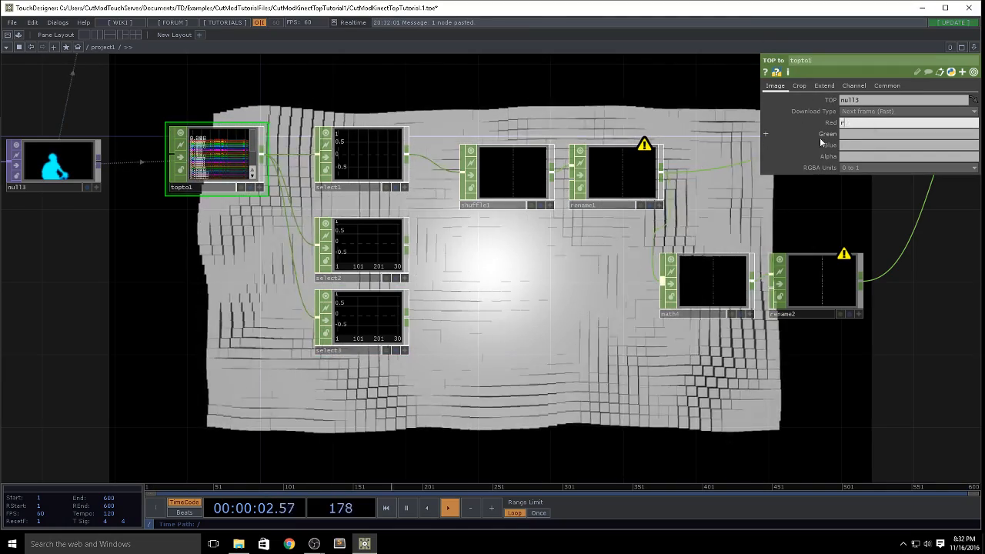
pyautogui.click(850, 137)
pyautogui.write('g')
pyautogui.click(850, 145)
pyautogui.write('b')
pyautogui.press('Return')
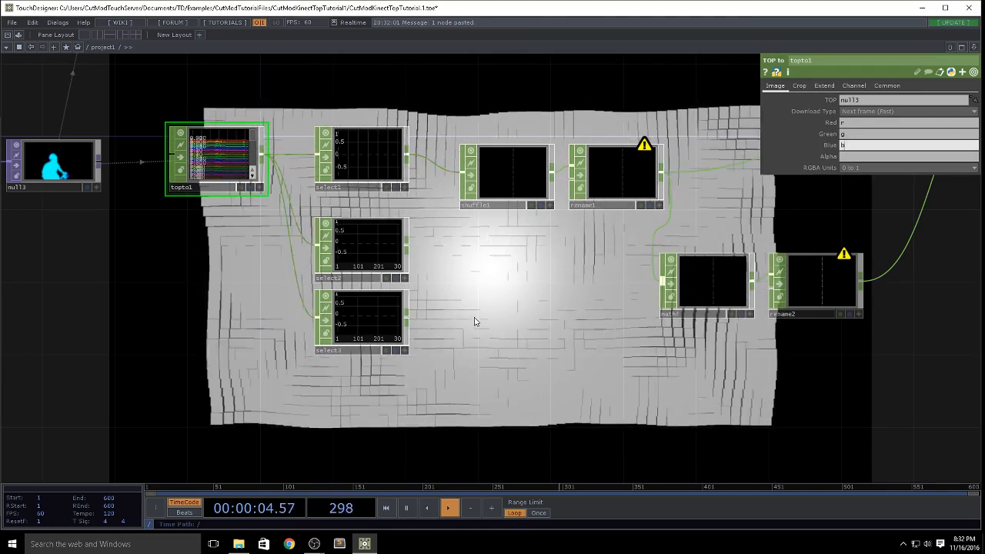
# Step: Set the Channel Names to *r* on select1 and *g* on select2
pyautogui.click(357, 156)
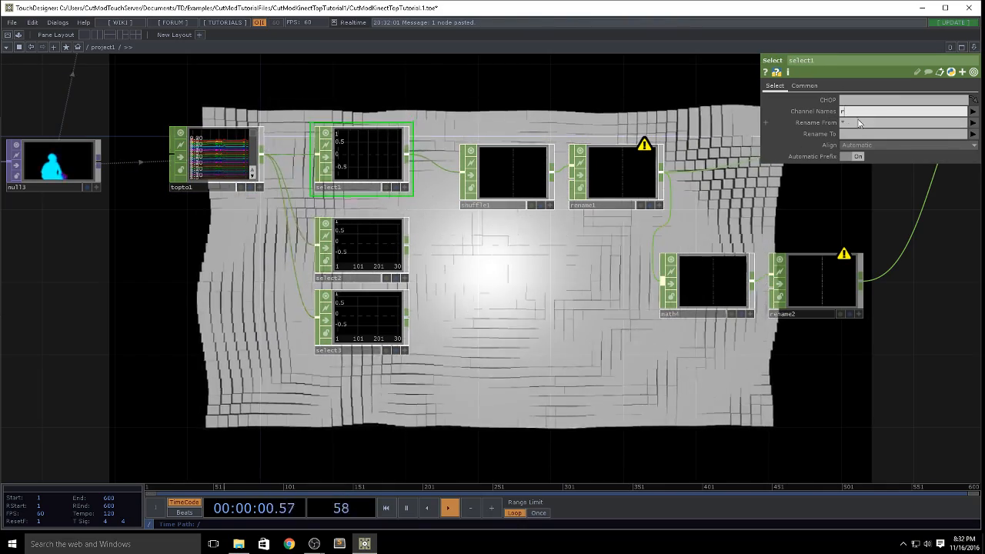
pyautogui.write('*r*')
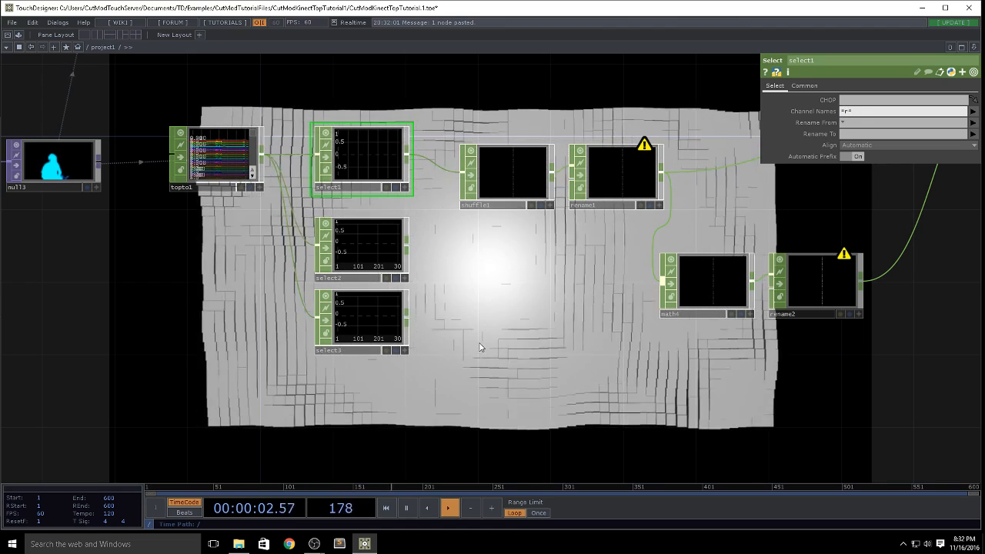
pyautogui.click(387, 252)
pyautogui.click(860, 116)
pyautogui.write('*')
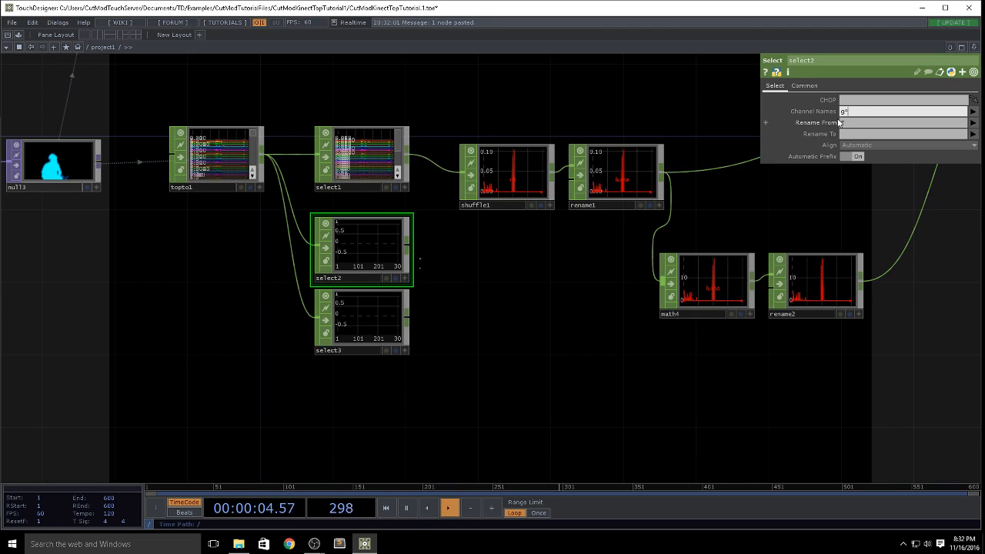
pyautogui.click(841, 114)
pyautogui.write('*')
pyautogui.click(394, 308)
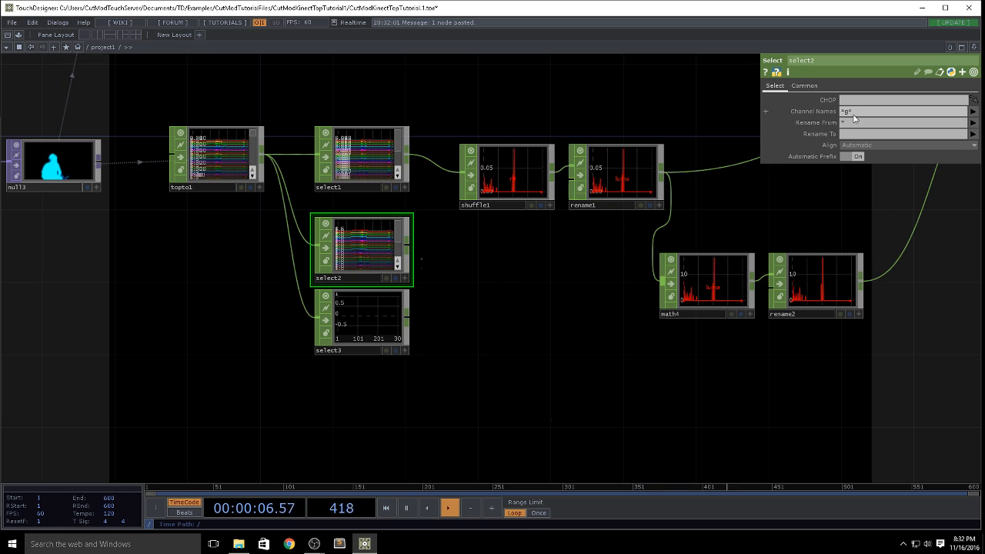
# Step: Set the Channel Names of select3 to *b*
pyautogui.click(367, 351)
pyautogui.click(872, 112)
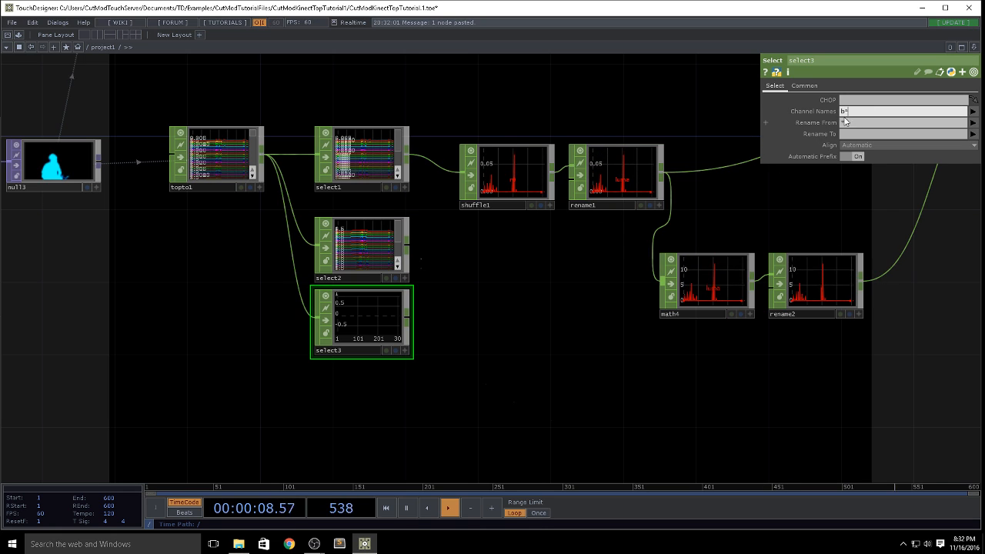
pyautogui.write('*')
pyautogui.click(501, 307)
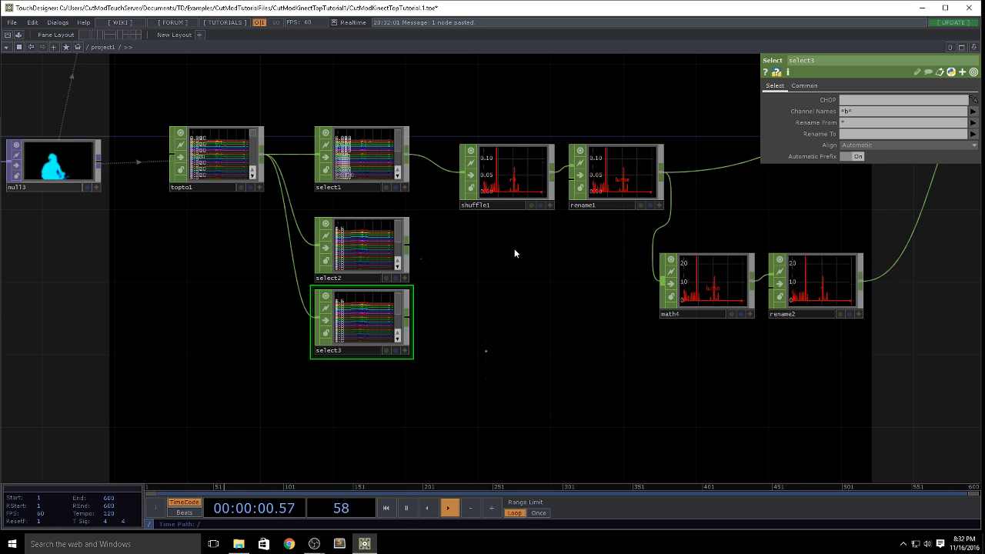
# Step: Create two copies of shuffle1 below it, feeding the first from select2 and the second from select3
pyautogui.moveTo(616, 246); pyautogui.dragTo(526, 233)
pyautogui.click(411, 159)
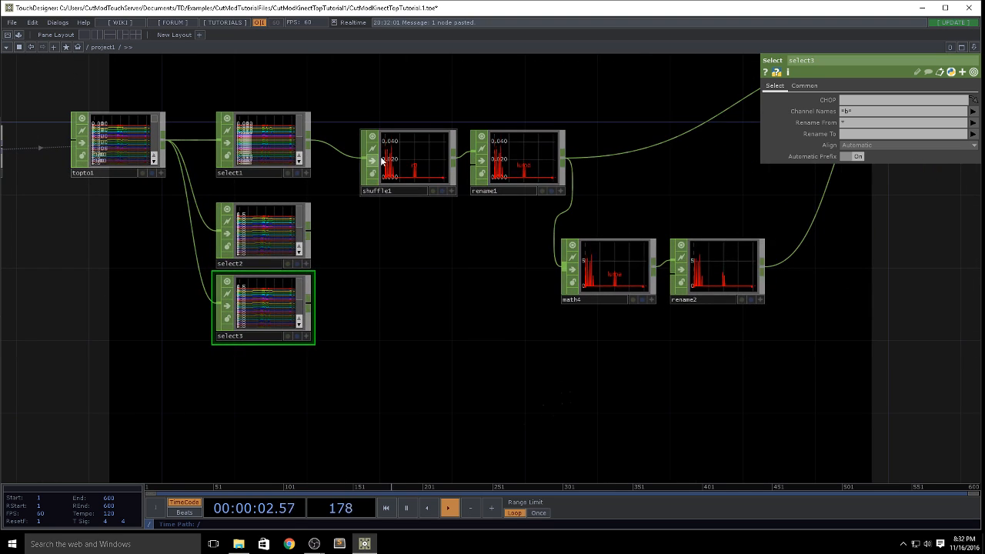
pyautogui.hotkey('ctrl', 'v')
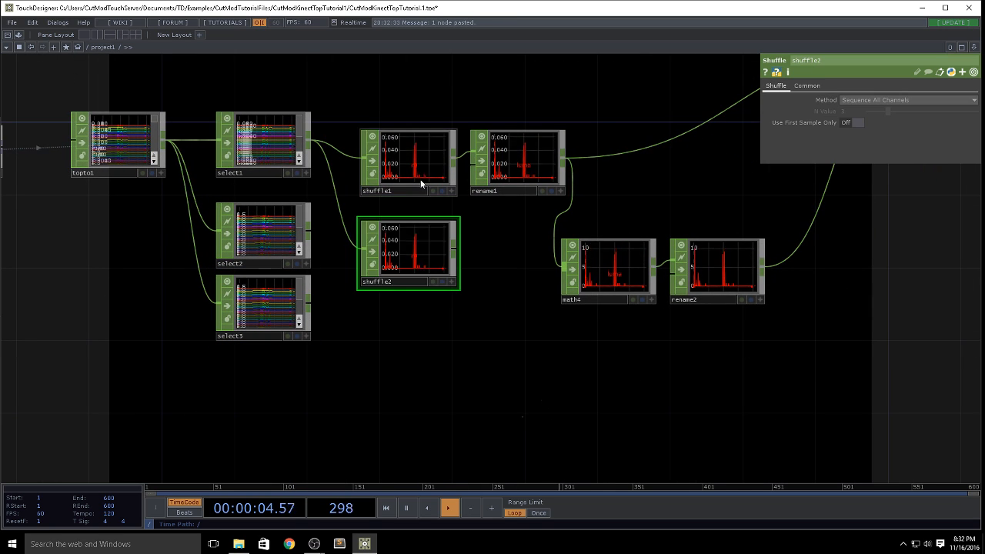
pyautogui.hotkey('ctrl', 'v')
pyautogui.moveTo(306, 231); pyautogui.dragTo(363, 248)
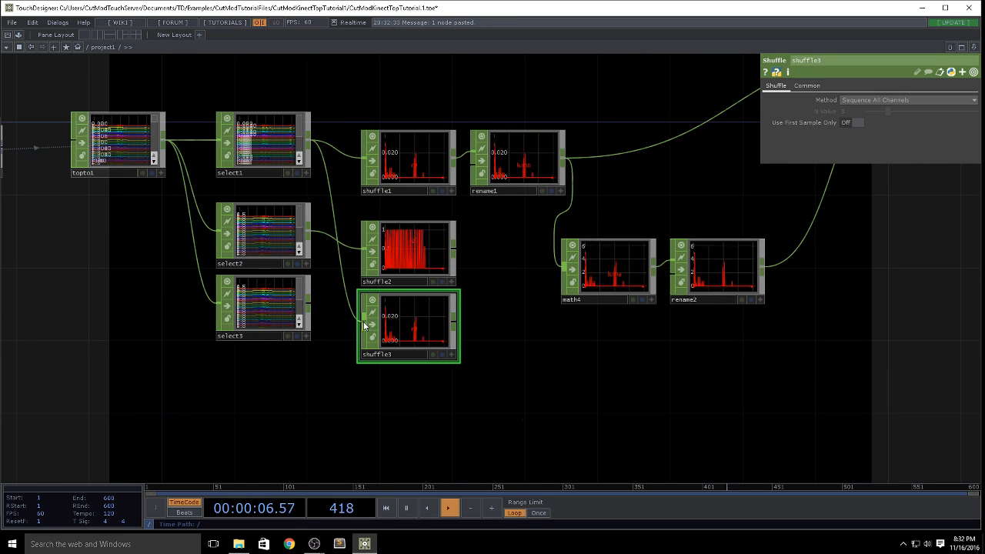
pyautogui.moveTo(320, 309); pyautogui.dragTo(363, 321)
# Step: Shift math4, rename2 and rename1 to the right to make room in the network
pyautogui.moveTo(634, 382); pyautogui.dragTo(390, 370)
pyautogui.scroll(-3, 558, 339)
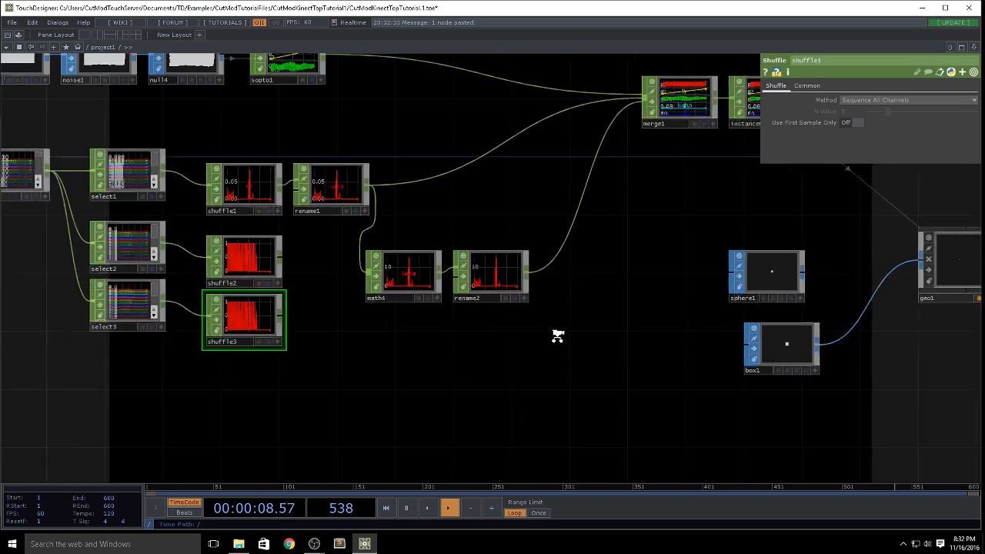
pyautogui.moveTo(571, 341); pyautogui.dragTo(402, 286, button='right')
pyautogui.moveTo(404, 286); pyautogui.dragTo(495, 274)
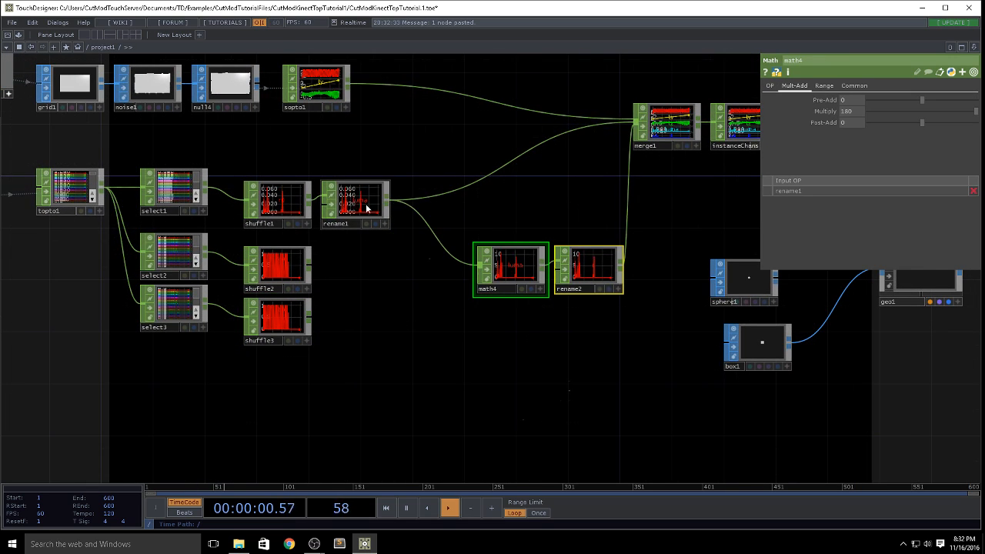
pyautogui.moveTo(366, 208); pyautogui.dragTo(390, 210)
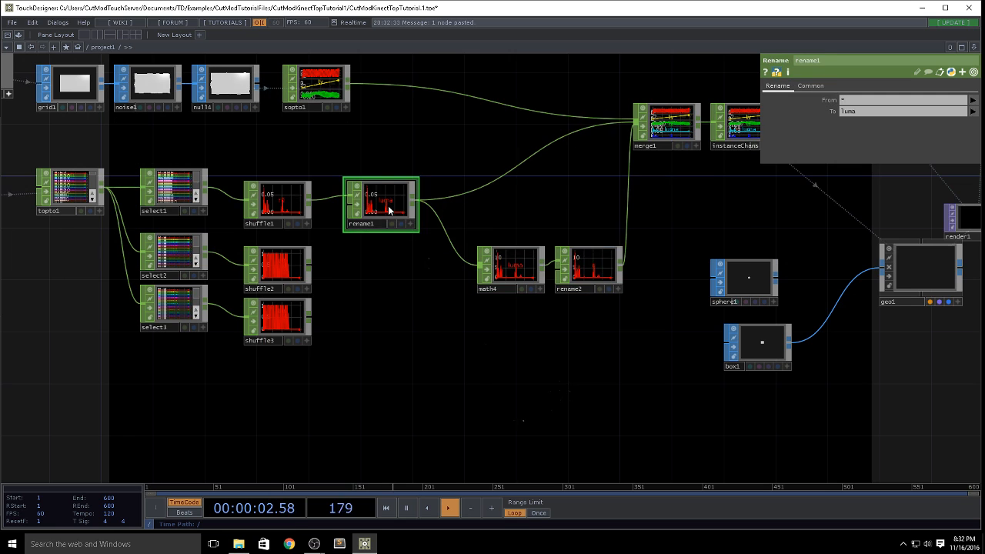
# Step: Place two copies of rename1 below it, one fed by shuffle2 and the other by shuffle3
pyautogui.hotkey('ctrl', 'v')
pyautogui.hotkey('ctrl', 'v')
pyautogui.hotkey('ctrl', 's')
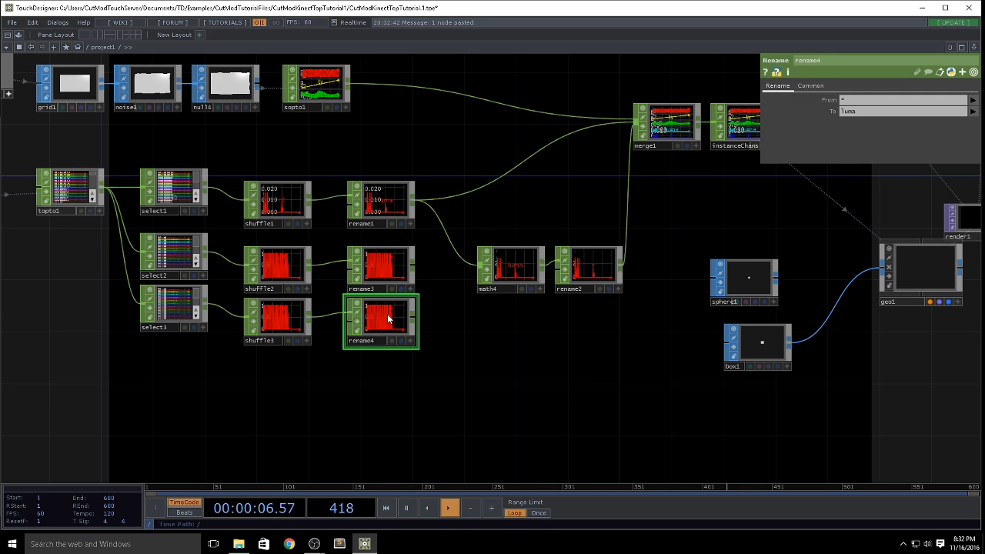
pyautogui.moveTo(390, 330); pyautogui.dragTo(390, 342)
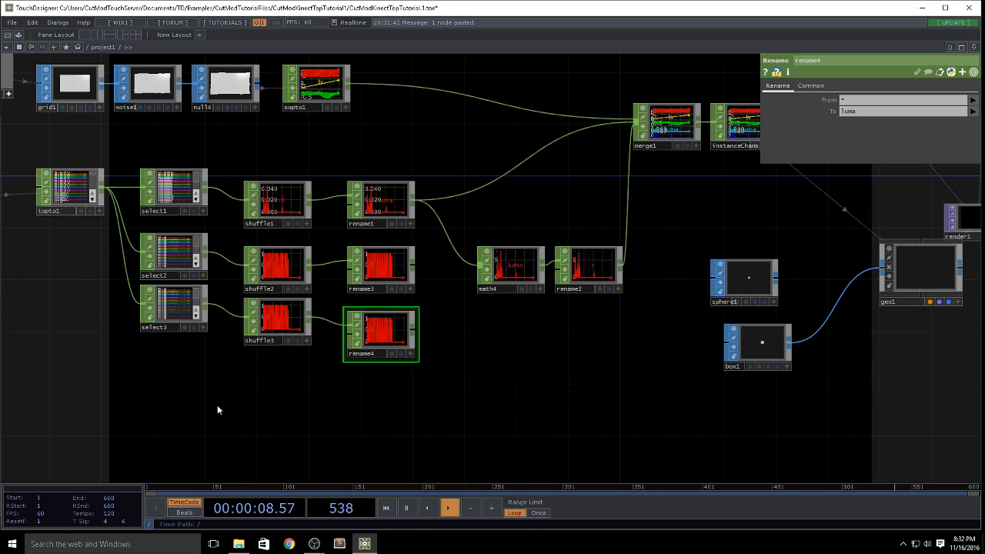
# Step: Select rename1, rename3 and rename4 and set the To name to r
pyautogui.moveTo(217, 410); pyautogui.dragTo(322, 343, button='middle')
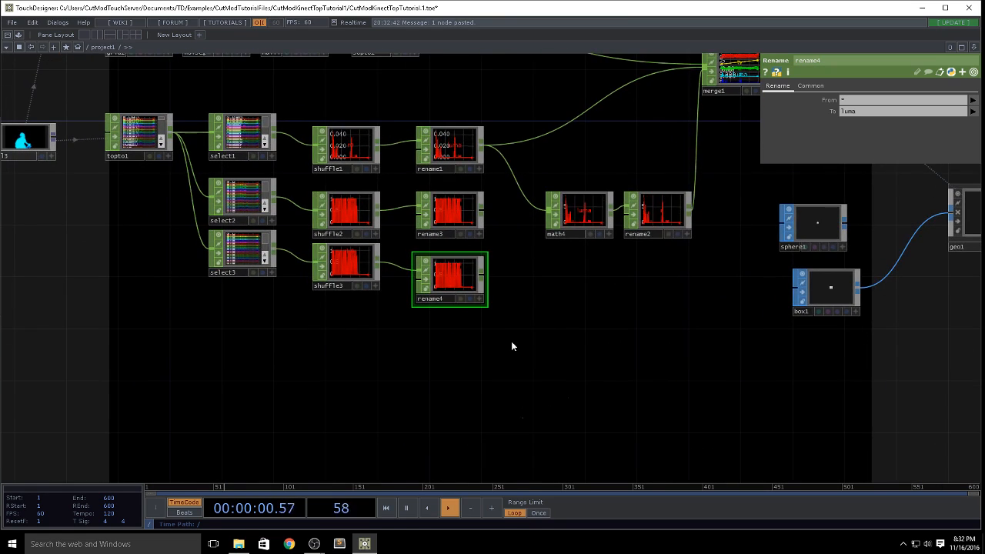
pyautogui.moveTo(511, 343); pyautogui.dragTo(474, 347)
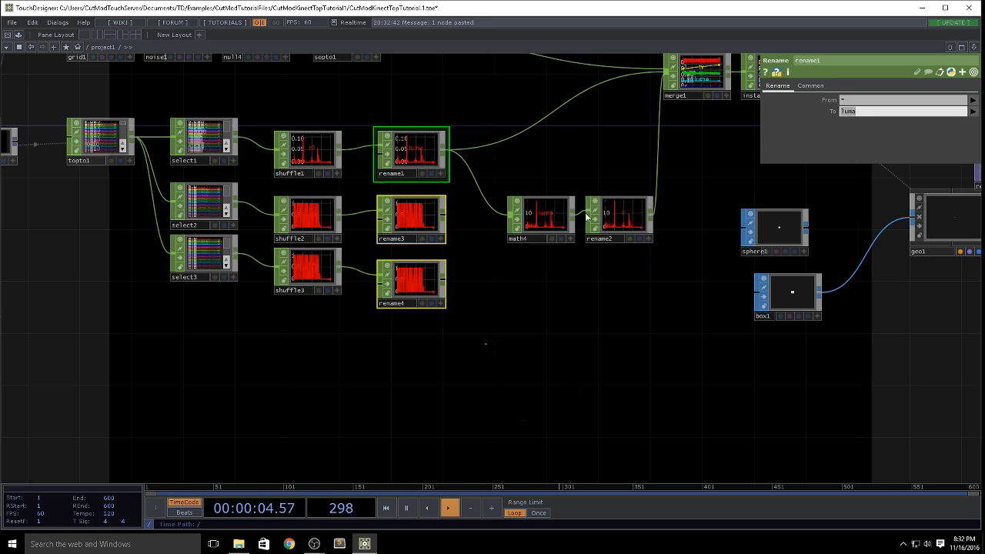
pyautogui.write('r')
pyautogui.moveTo(496, 330); pyautogui.dragTo(494, 317)
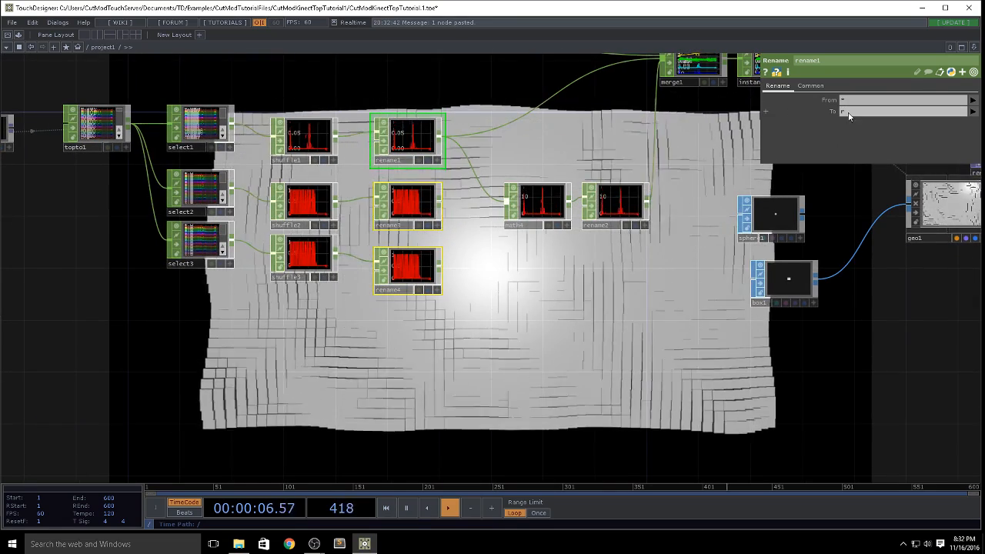
# Step: Change the To name to g on rename1
pyautogui.moveTo(849, 114); pyautogui.dragTo(726, 114)
pyautogui.write('g')
pyautogui.click(530, 275)
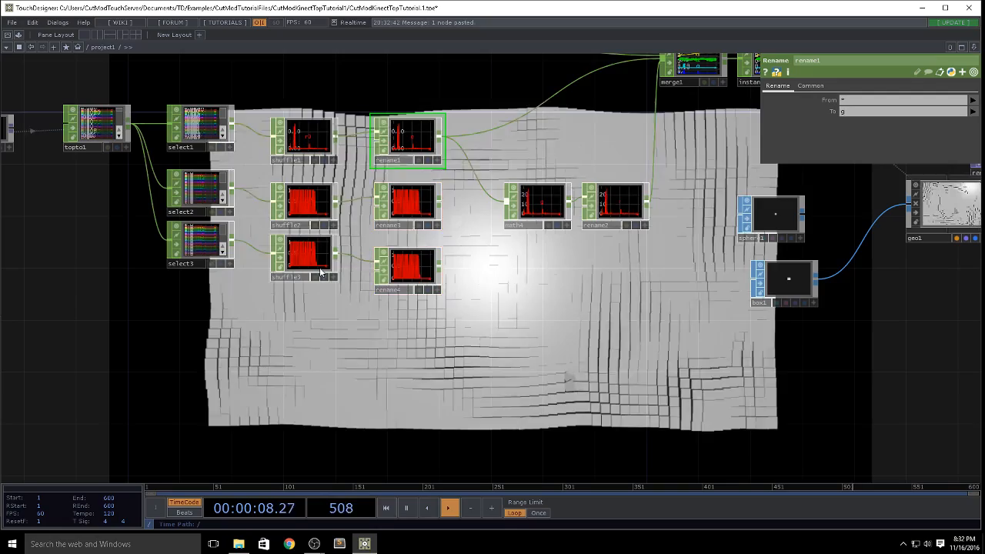
# Step: Set the To name of rename4 to b
pyautogui.click(407, 266)
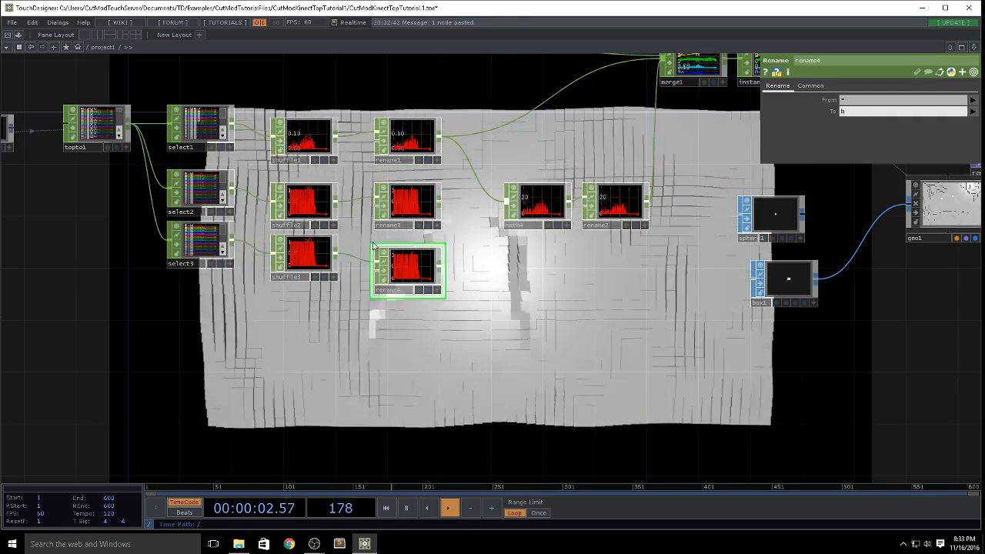
pyautogui.scroll(5, 504, 282)
pyautogui.scroll(-5, 504, 283)
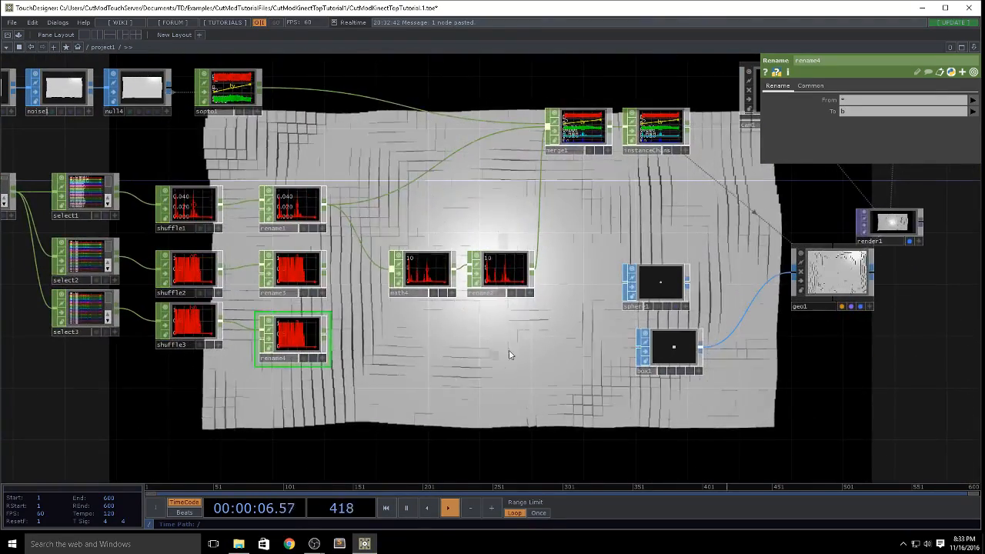
# Step: Move math4 and rename2 next to sphere1 and set the To name of rename2 to rotate
pyautogui.click(425, 273)
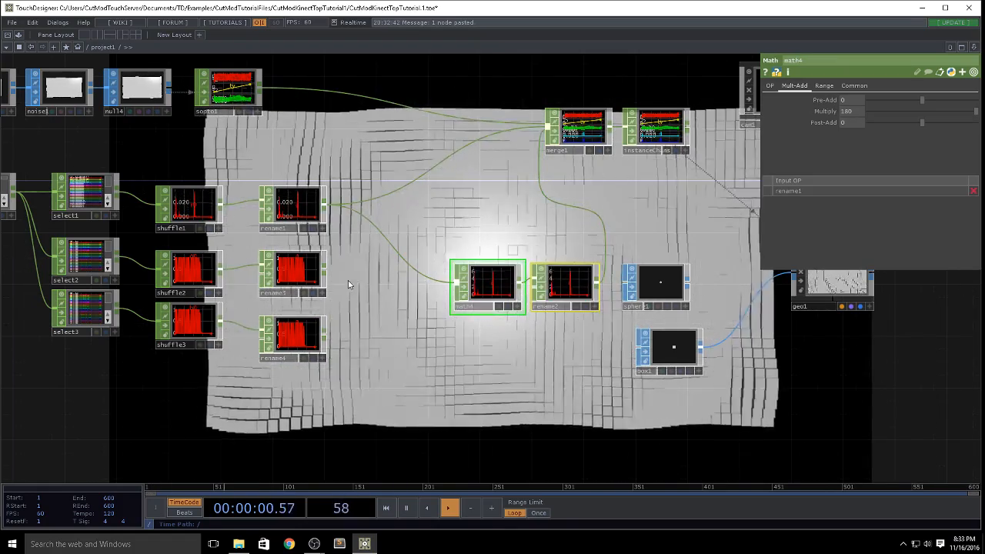
pyautogui.click(565, 291)
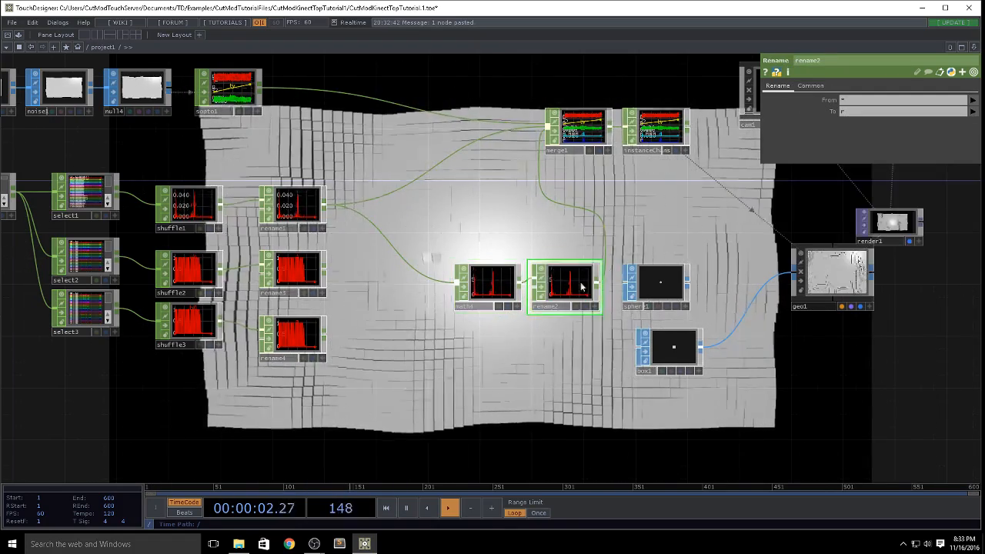
pyautogui.click(853, 114)
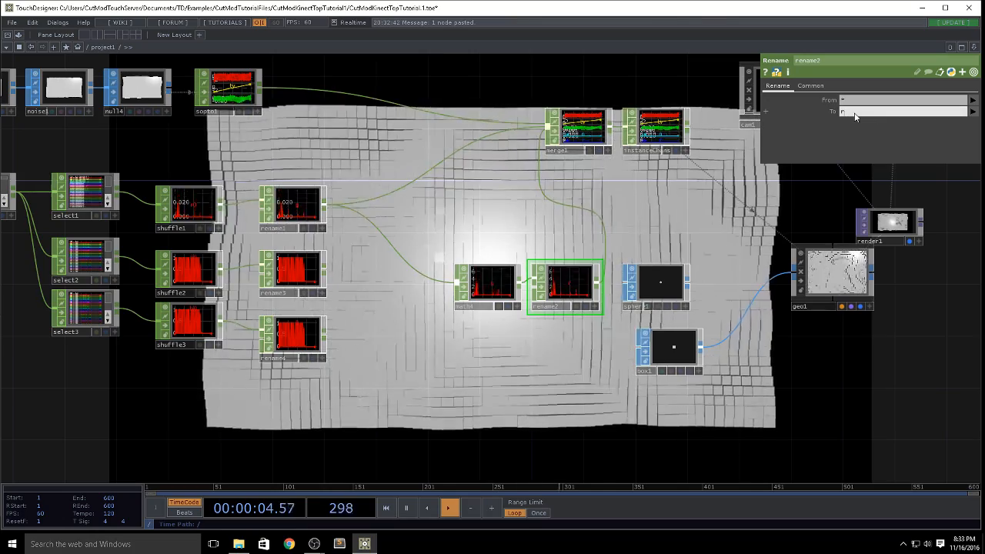
pyautogui.write('ot')
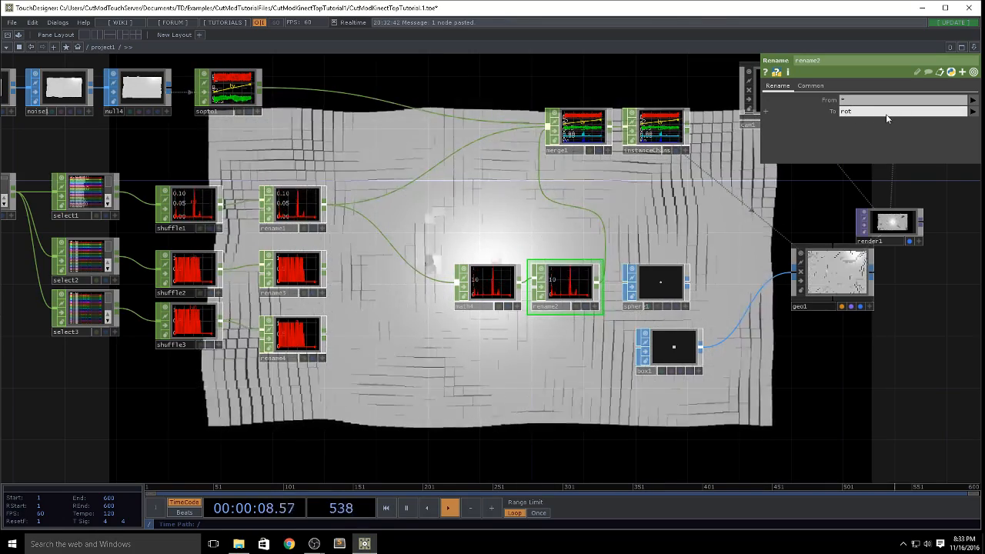
pyautogui.write('ate')
pyautogui.press('Return')
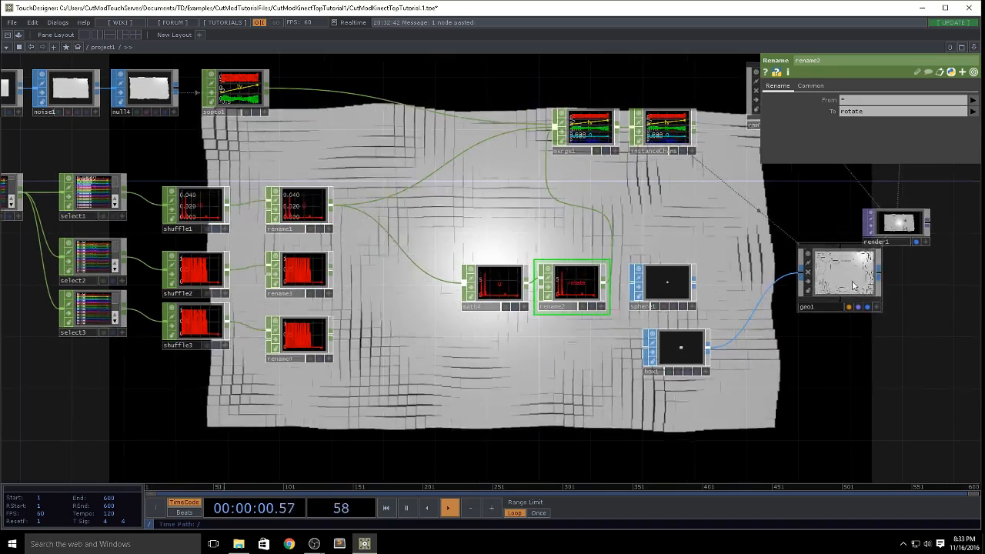
# Step: Assign the rotate channel to the RX, RY and RZ instance parameters of geo1
pyautogui.click(812, 293)
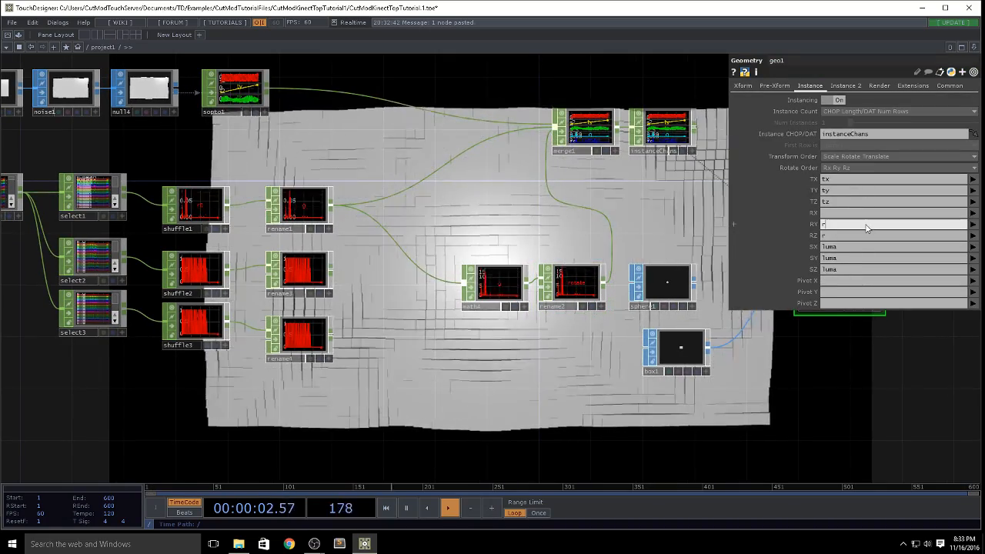
pyautogui.click(856, 236)
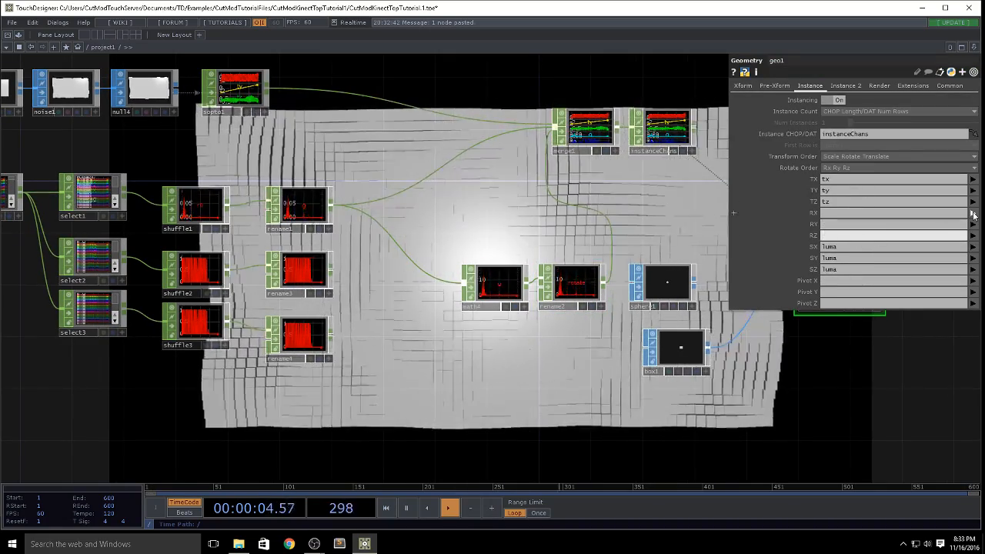
pyautogui.click(967, 261)
pyautogui.click(972, 224)
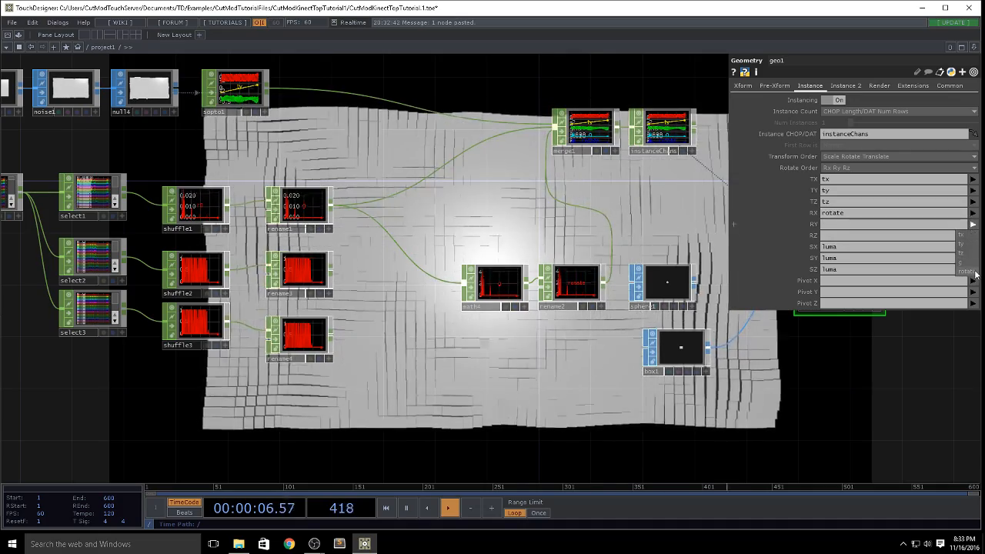
pyautogui.click(961, 262)
pyautogui.click(972, 235)
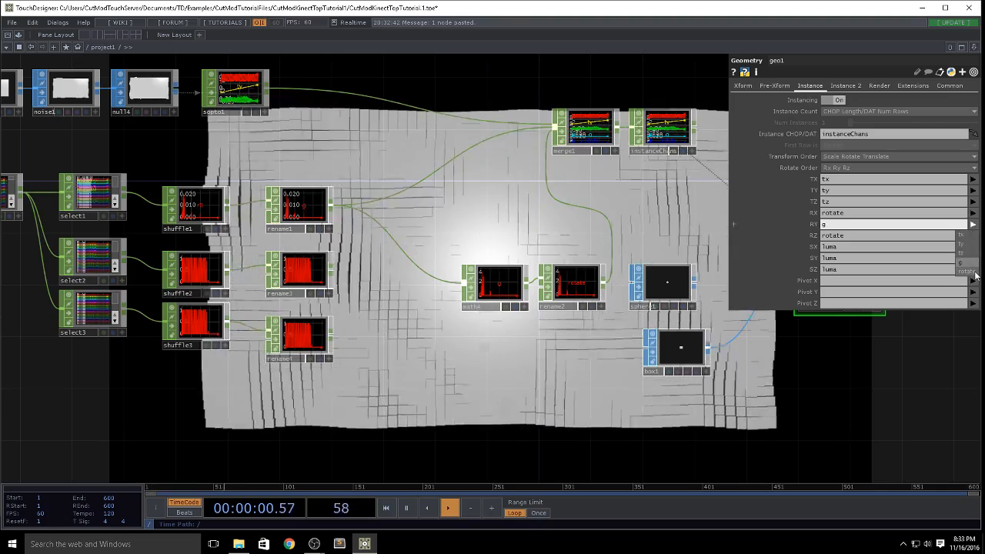
# Step: Clear geo1's SX, SY and SZ instance parameters and assign channels r, g and b to RX, RY and RZ
pyautogui.click(859, 246)
pyautogui.write('lu')
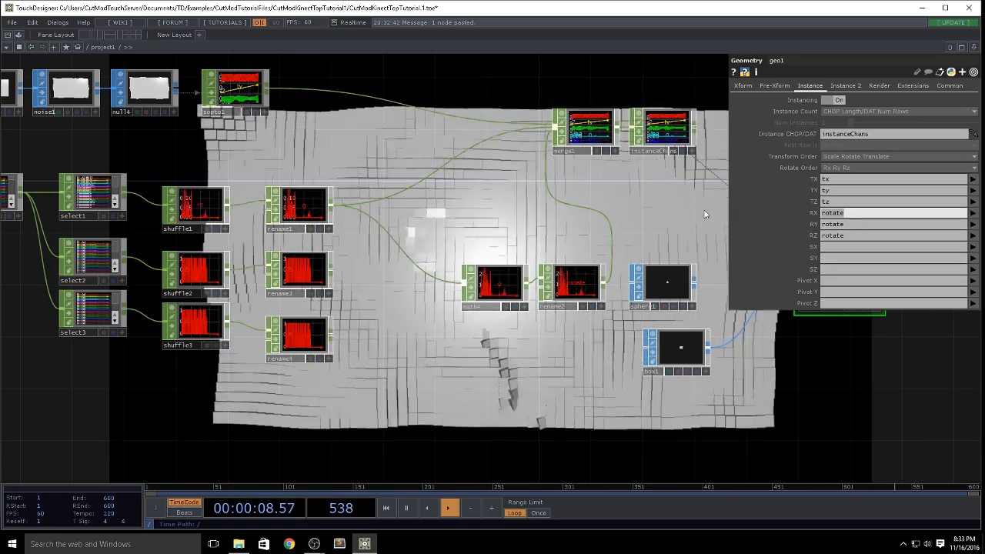
pyautogui.write('r')
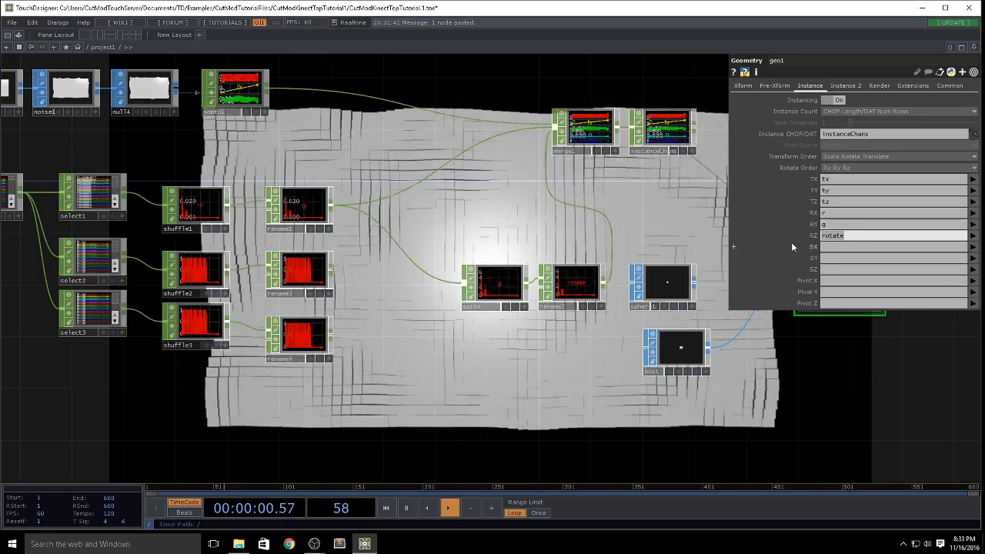
pyautogui.write('b')
pyautogui.press('Return')
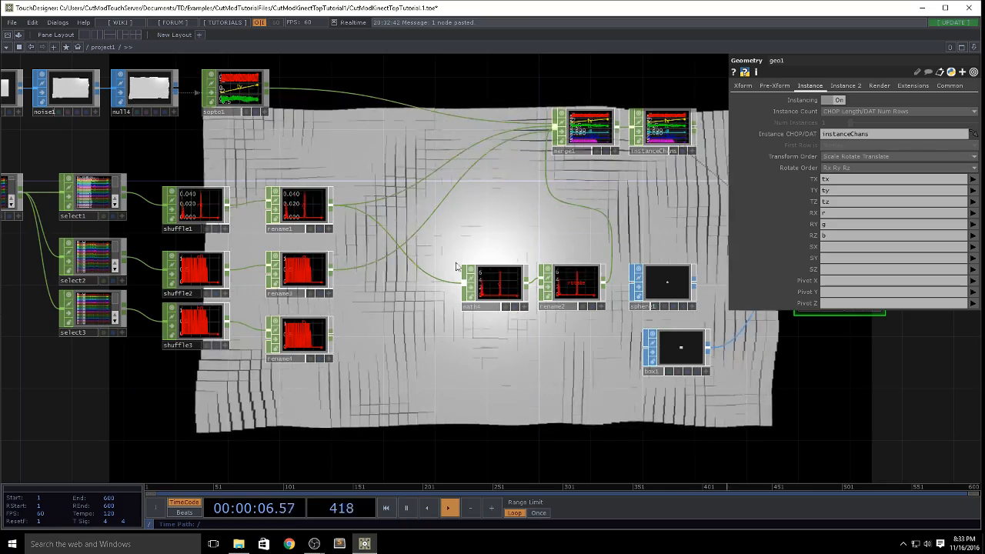
# Step: Disconnect rename2 from merge1 and reconnect it as merge1's last input
pyautogui.rightClick(547, 166)
pyautogui.click(568, 206)
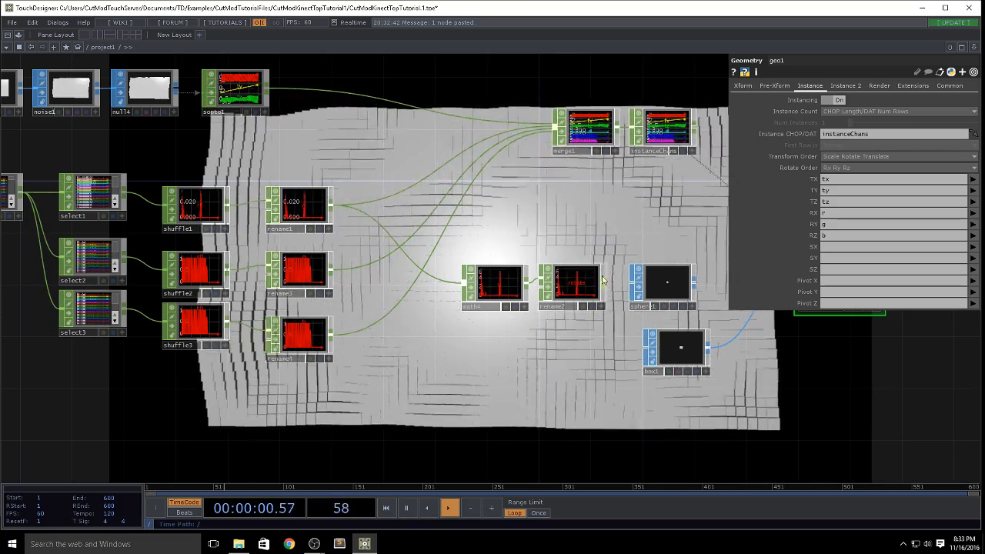
pyautogui.moveTo(603, 282); pyautogui.dragTo(555, 128)
pyautogui.moveTo(609, 213); pyautogui.dragTo(328, 254)
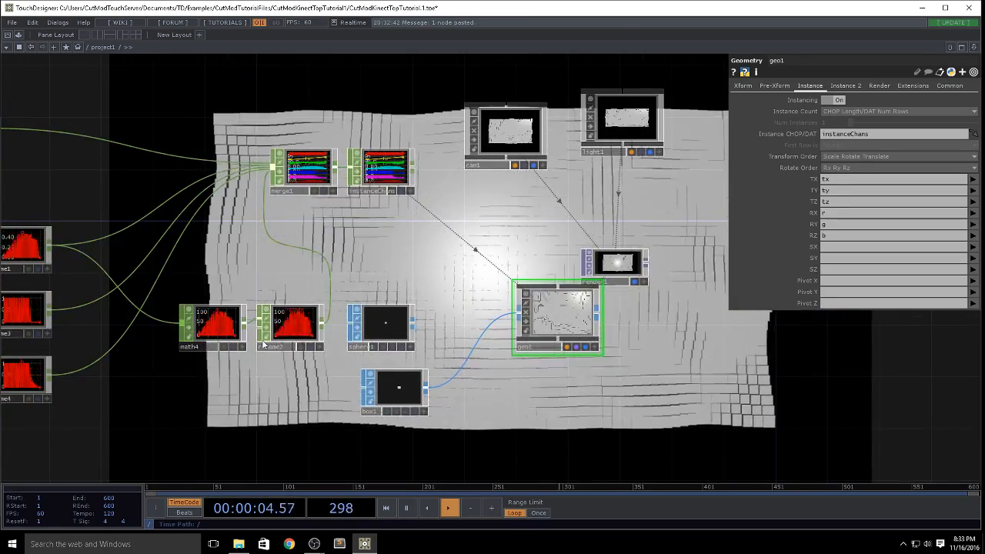
pyautogui.moveTo(264, 343); pyautogui.dragTo(442, 304)
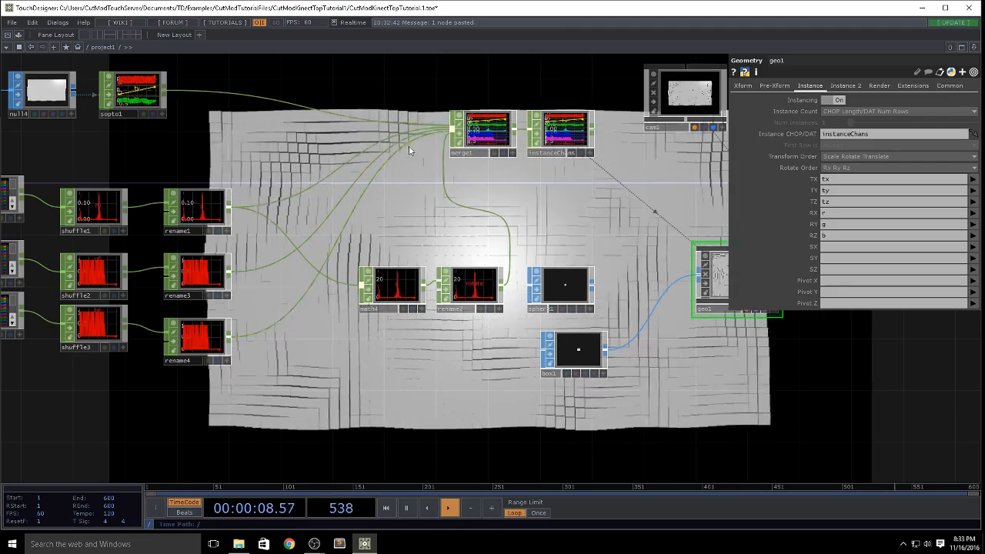
# Step: Disconnect rename1, rename3 and rename4 from merge1
pyautogui.rightClick(338, 169)
pyautogui.click(344, 201)
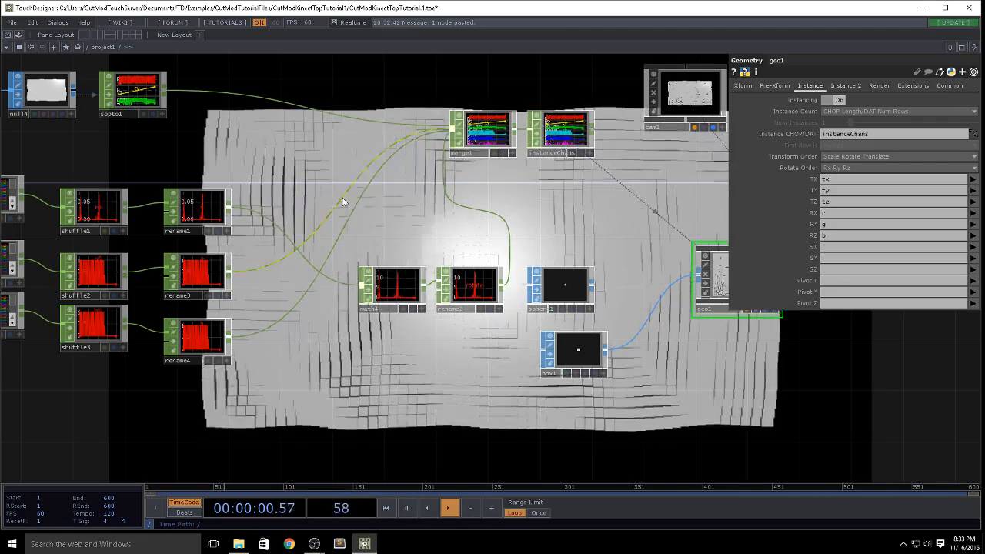
pyautogui.rightClick(342, 200)
pyautogui.click(349, 227)
pyautogui.rightClick(349, 229)
pyautogui.click(342, 225)
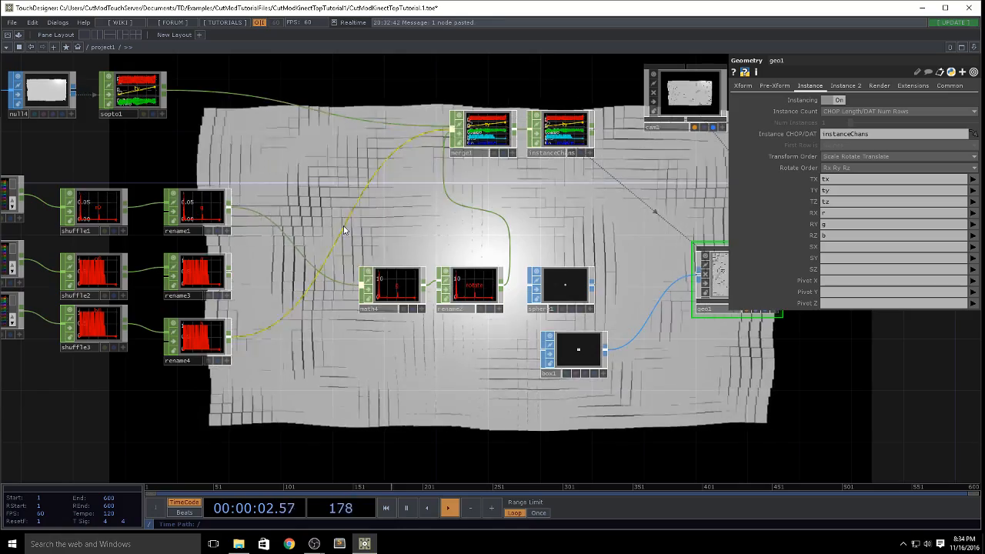
pyautogui.rightClick(343, 226)
pyautogui.click(348, 254)
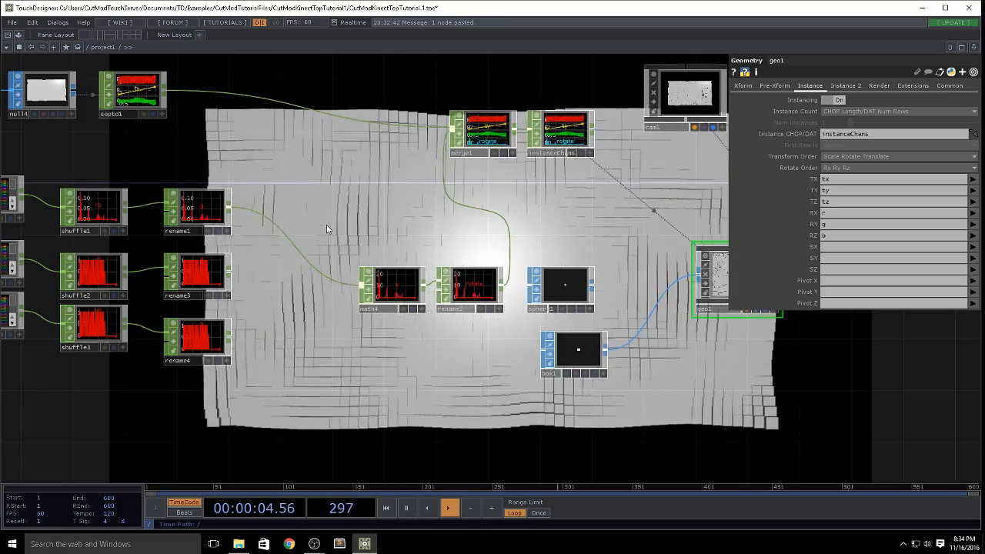
# Step: Add a Math CHOP beside rename1 and wire rename1, rename3 and rename4 into it
pyautogui.press('Tab')
pyautogui.click(277, 365)
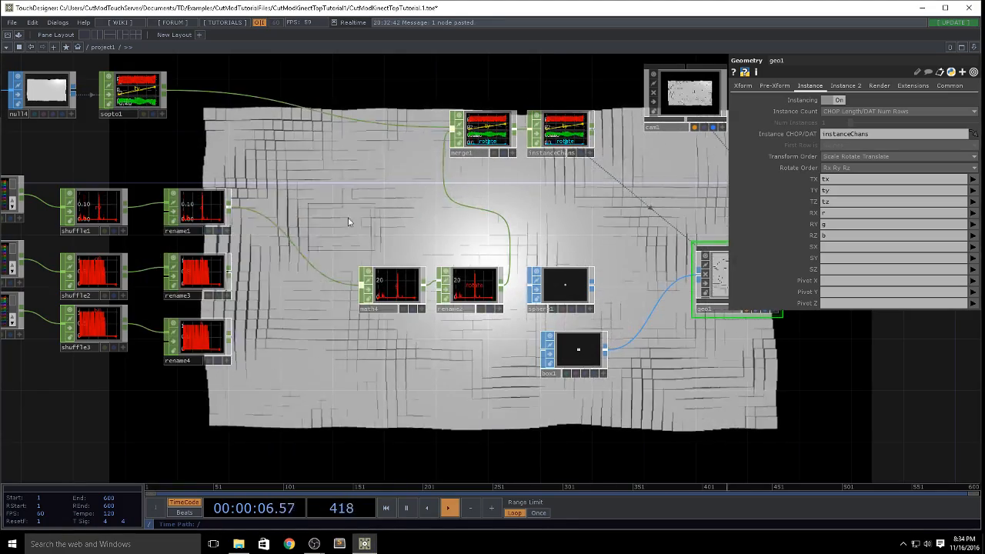
pyautogui.click(354, 205)
pyautogui.moveTo(228, 206); pyautogui.dragTo(322, 206)
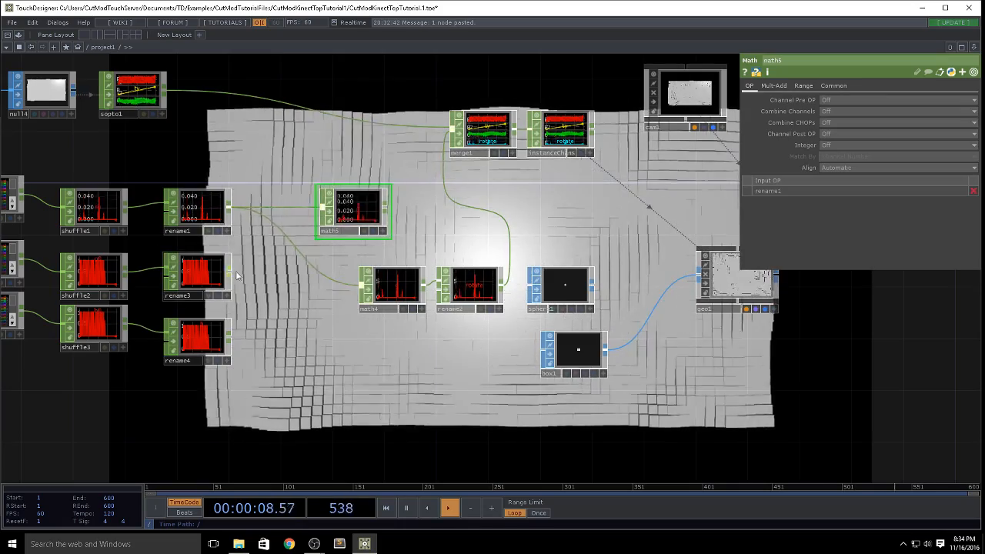
pyautogui.moveTo(229, 271); pyautogui.dragTo(322, 206)
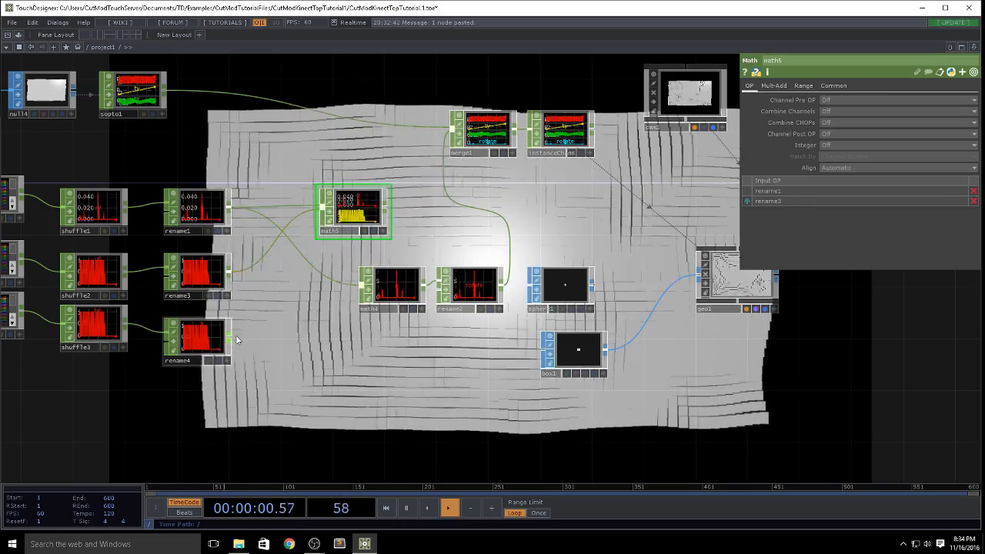
pyautogui.moveTo(230, 336); pyautogui.dragTo(322, 207)
# Step: Set the To name of rename1 to r
pyautogui.click(203, 208)
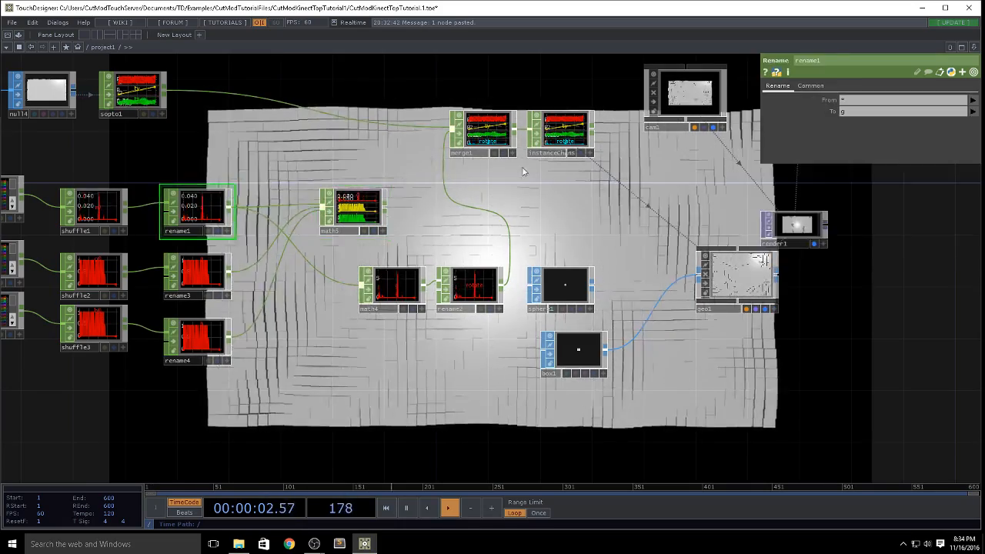
pyautogui.click(840, 112)
pyautogui.write('r')
pyautogui.press('Return')
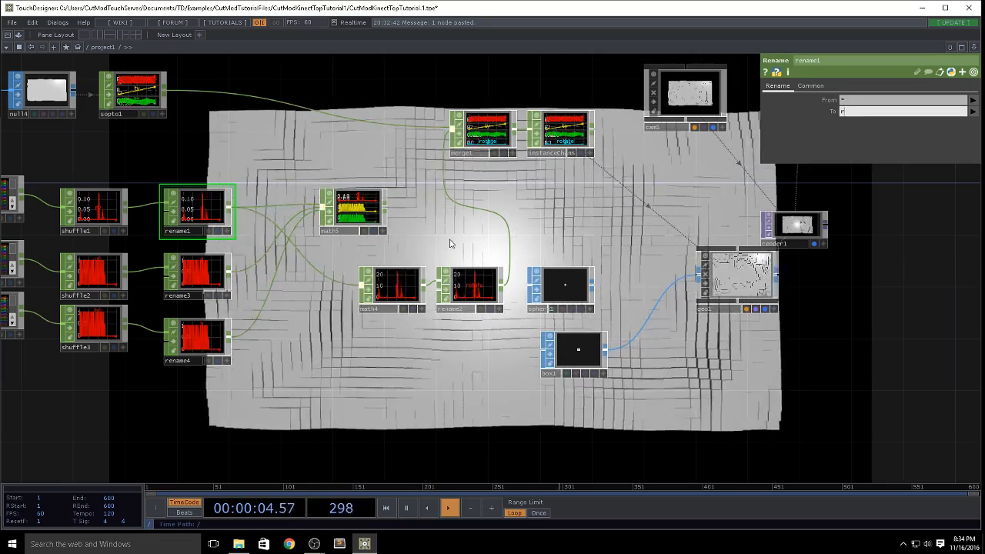
# Step: Set the Multiply value of math5 to 180 and wire math5 into merge1
pyautogui.click(352, 208)
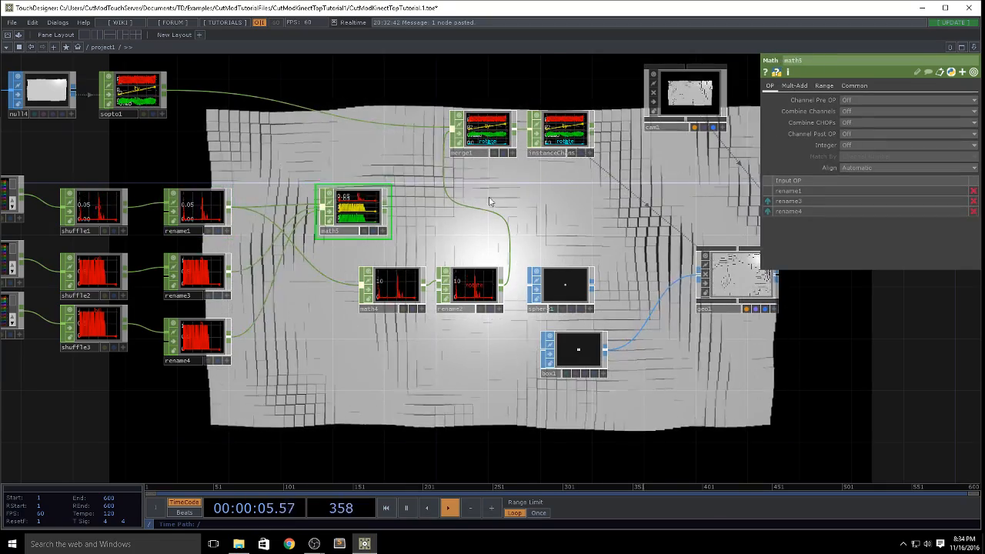
pyautogui.click(822, 85)
pyautogui.click(794, 85)
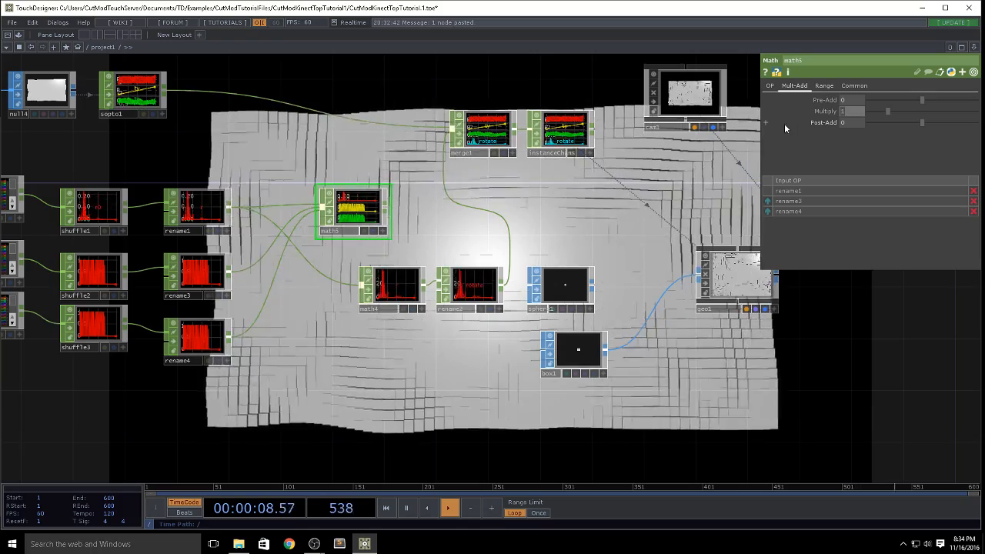
pyautogui.write('1800')
pyautogui.press('Return')
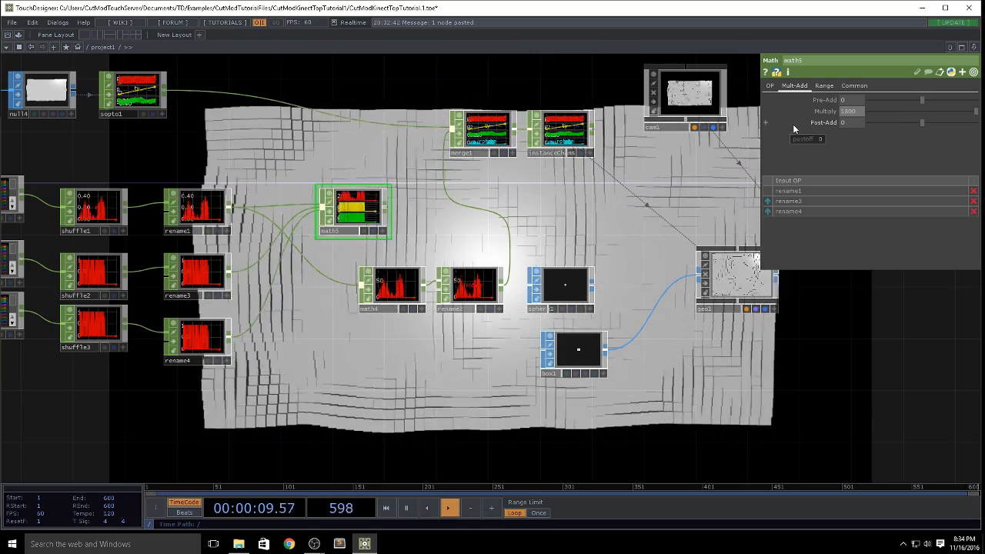
pyautogui.click(861, 114)
pyautogui.press('BackSpace')
pyautogui.press('Return')
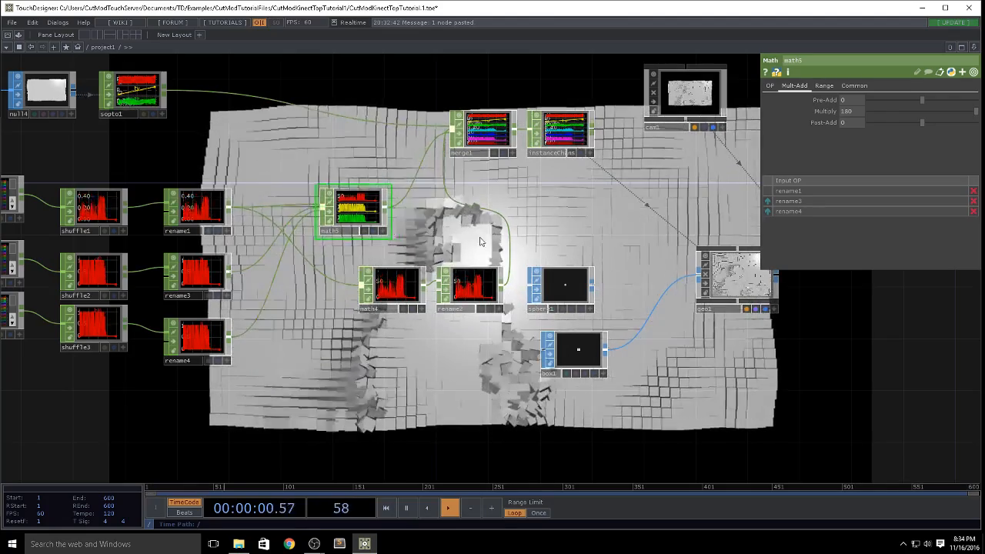
pyautogui.moveTo(508, 196); pyautogui.dragTo(622, 127)
pyautogui.scroll(-3, 622, 127)
pyautogui.moveTo(383, 307); pyautogui.dragTo(351, 311)
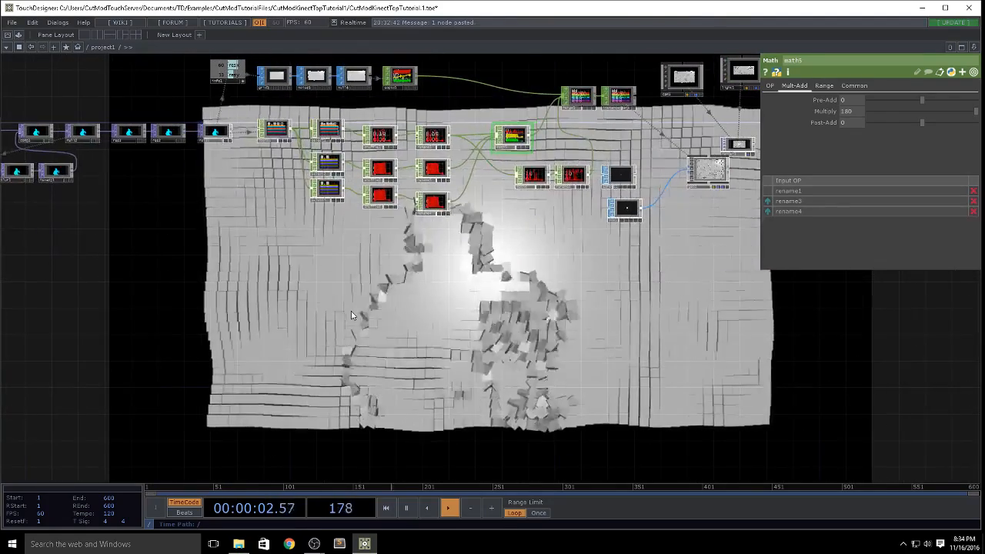
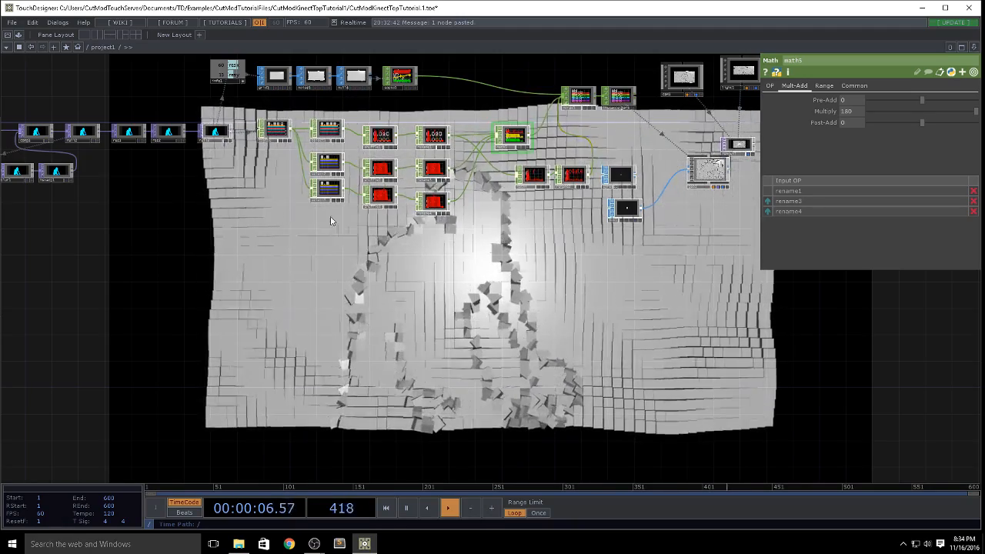
# Step: Set the Multiply value of math5 to 1
pyautogui.scroll(4, 179, 120)
pyautogui.scroll(3, 179, 120)
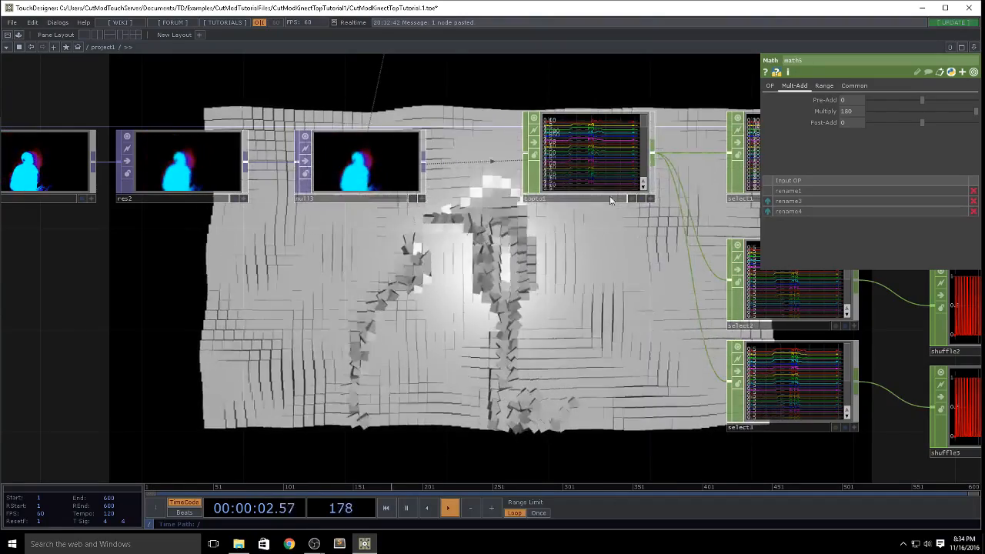
pyautogui.moveTo(343, 281); pyautogui.dragTo(302, 276)
pyautogui.scroll(-5, 302, 275)
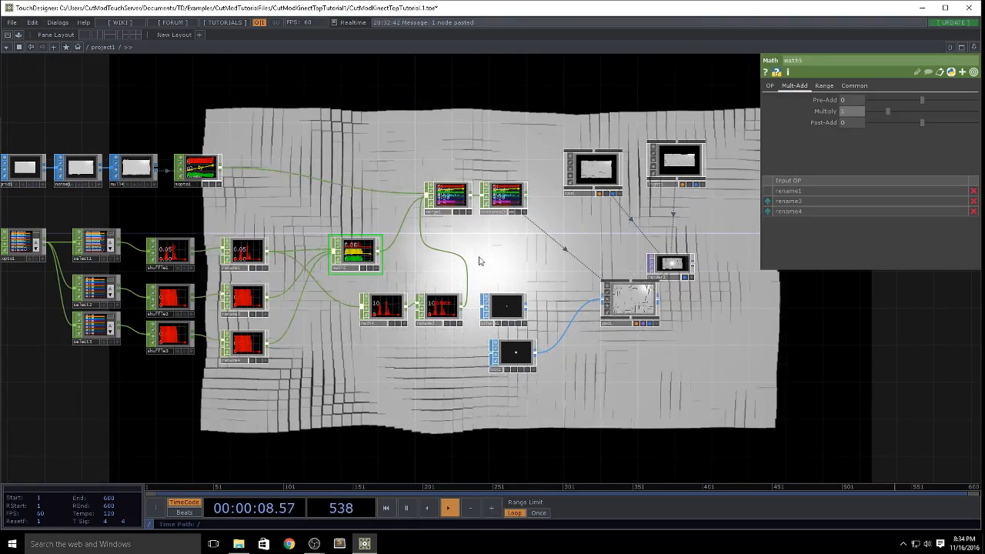
# Step: Clear geo1's instance RX, RY and RZ channels and map its instance color R, G and B to r, g and b
pyautogui.click(629, 300)
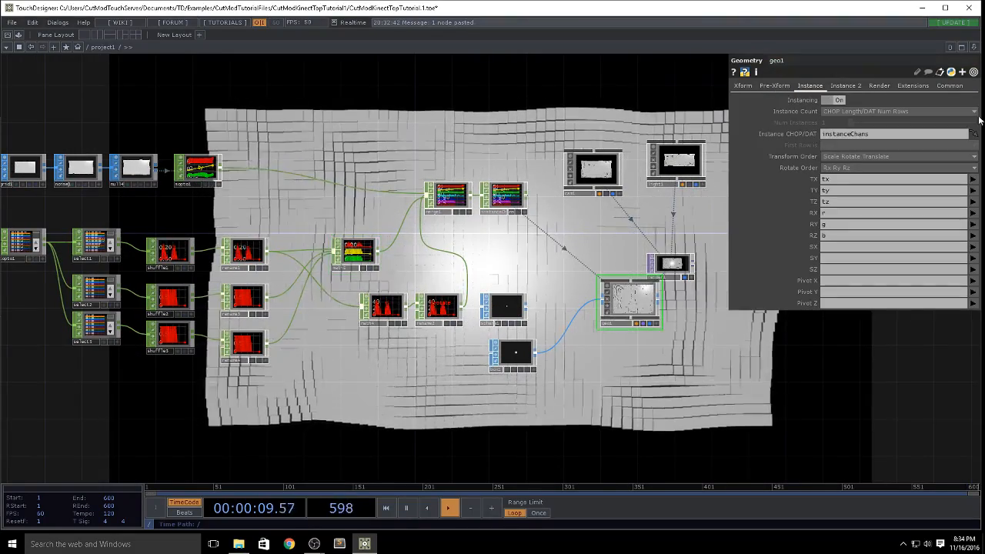
pyautogui.click(836, 216)
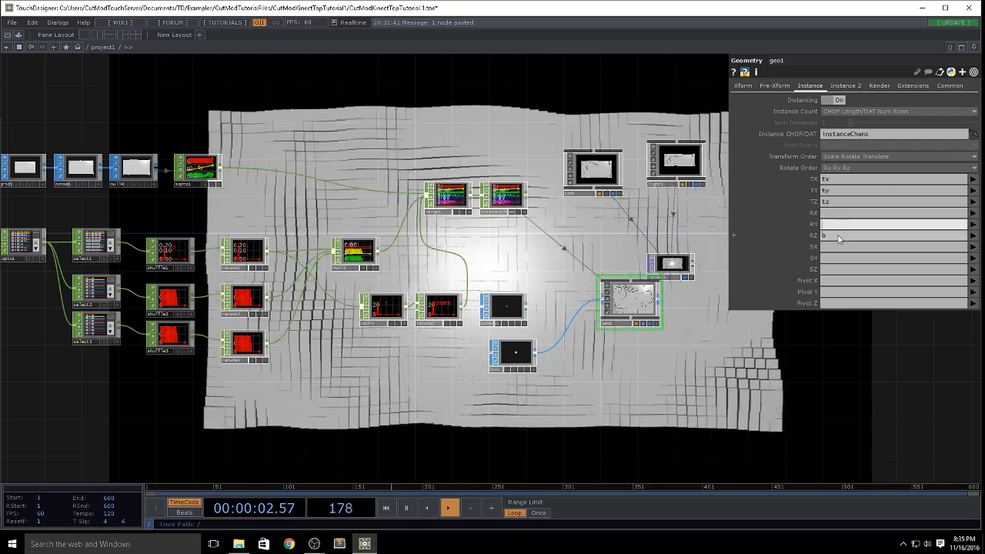
pyautogui.click(845, 86)
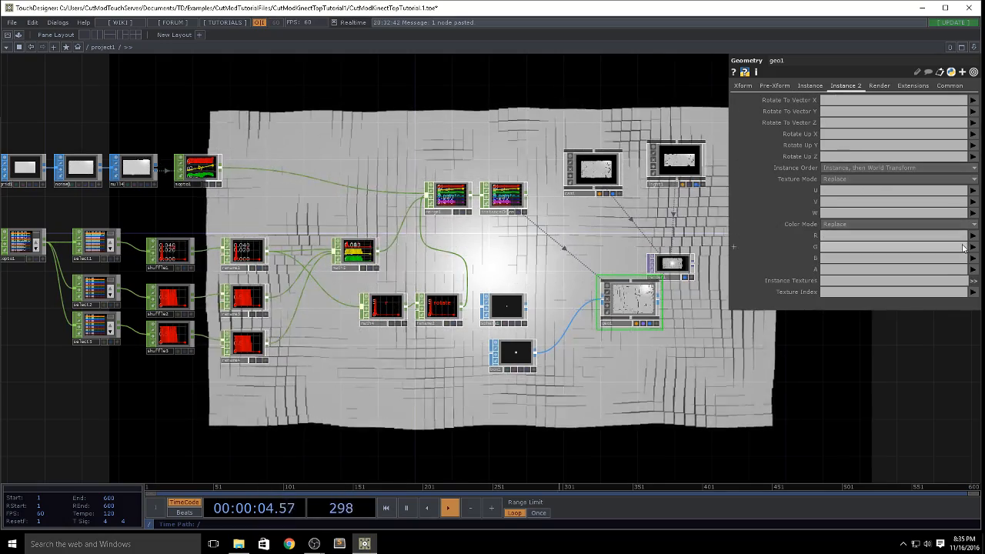
pyautogui.click(968, 281)
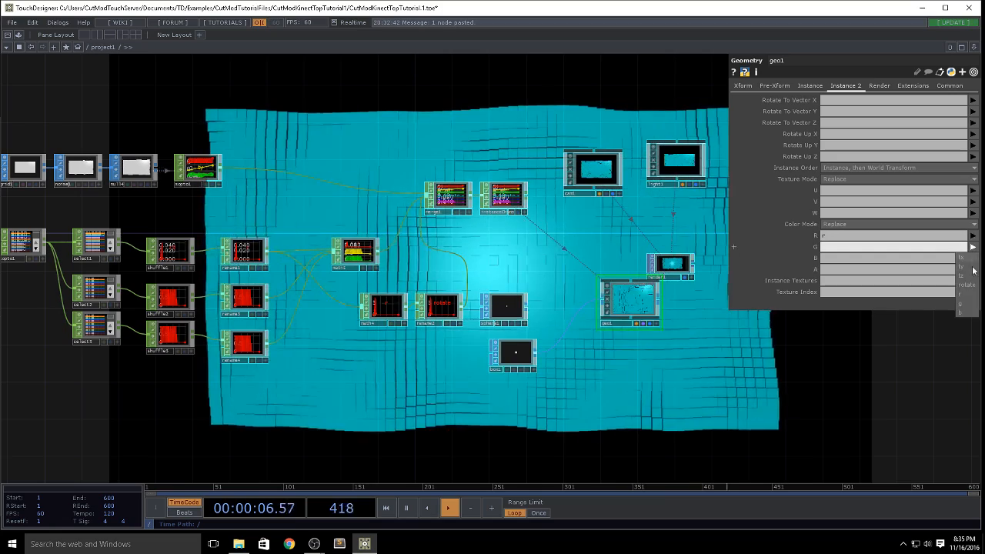
pyautogui.click(967, 305)
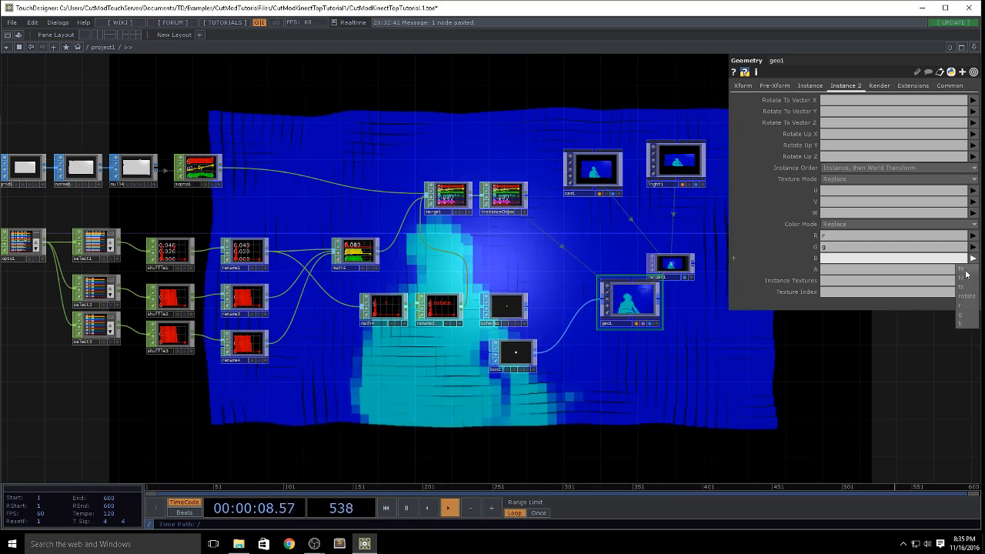
pyautogui.click(968, 323)
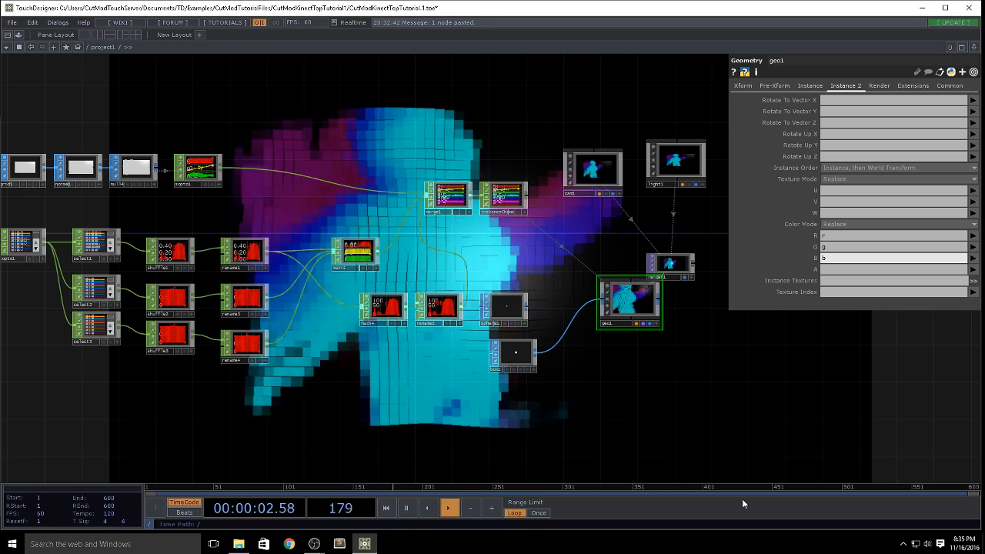
# Step: Set geo1's instance RX, RY and RZ channels to rotate and show the Multiply settings of math4
pyautogui.click(822, 87)
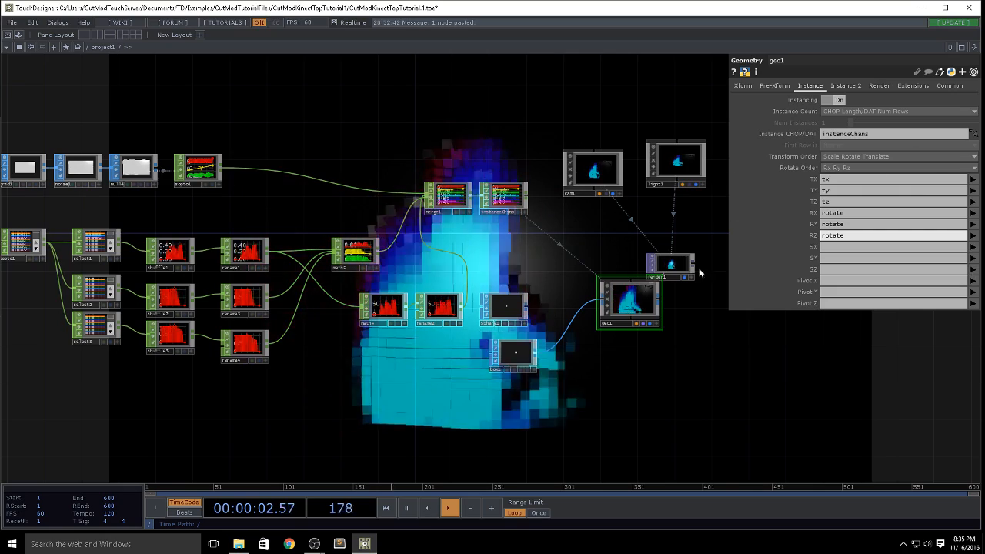
pyautogui.scroll(4, 349, 309)
pyautogui.click(393, 315)
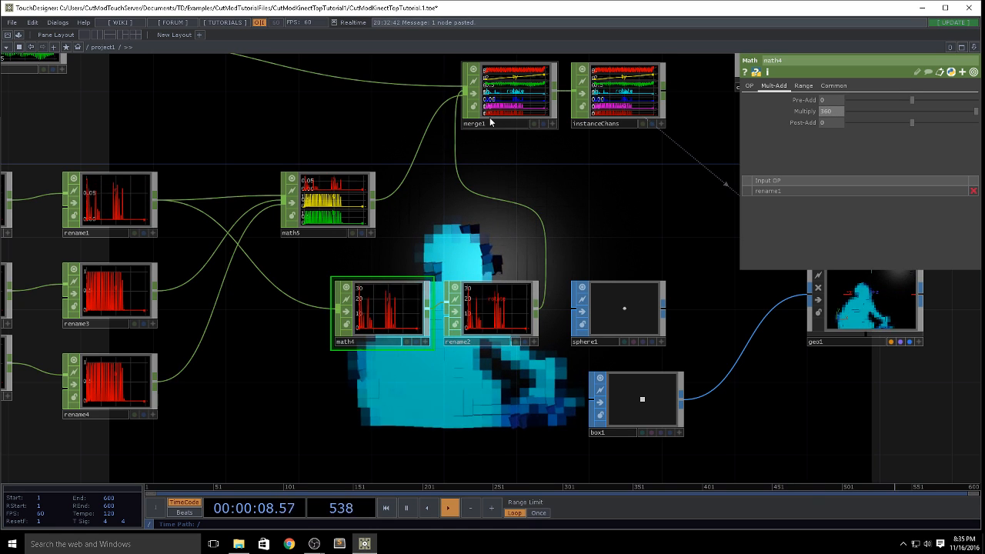
# Step: Raise the amplitude of noise1 and slow down its absTime.seconds expression for Z translation
pyautogui.moveTo(246, 307); pyautogui.dragTo(145, 324)
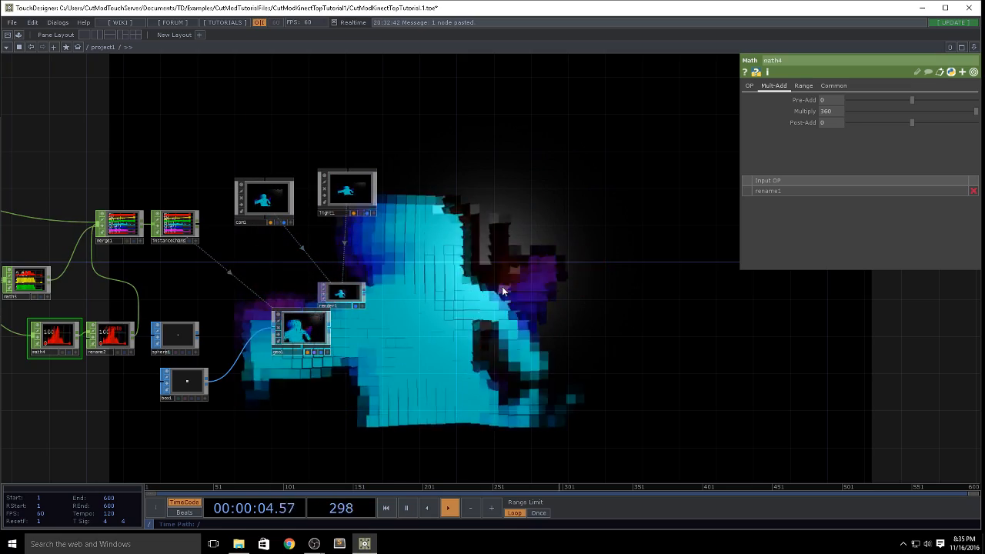
pyautogui.moveTo(501, 326); pyautogui.dragTo(833, 349)
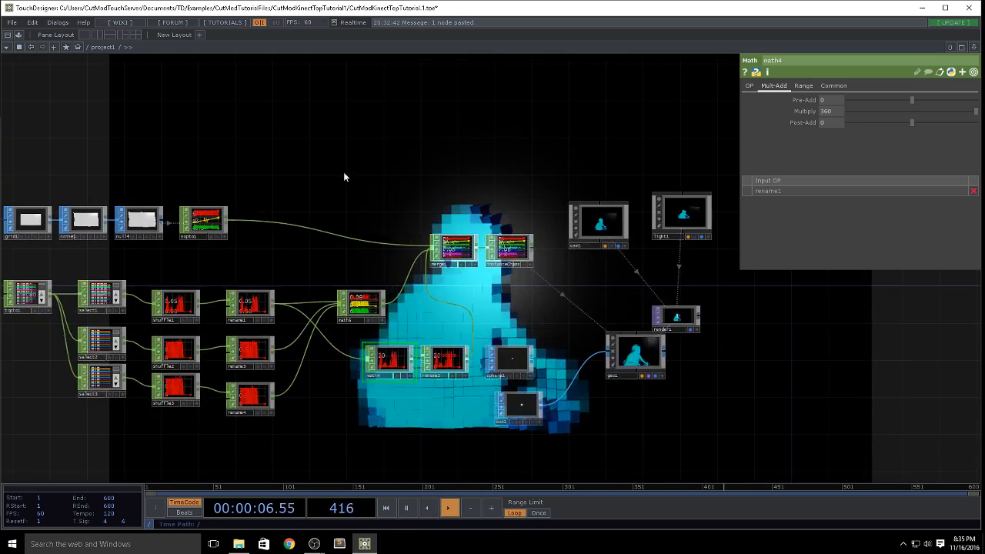
pyautogui.moveTo(77, 242); pyautogui.dragTo(253, 243)
pyautogui.click(263, 216)
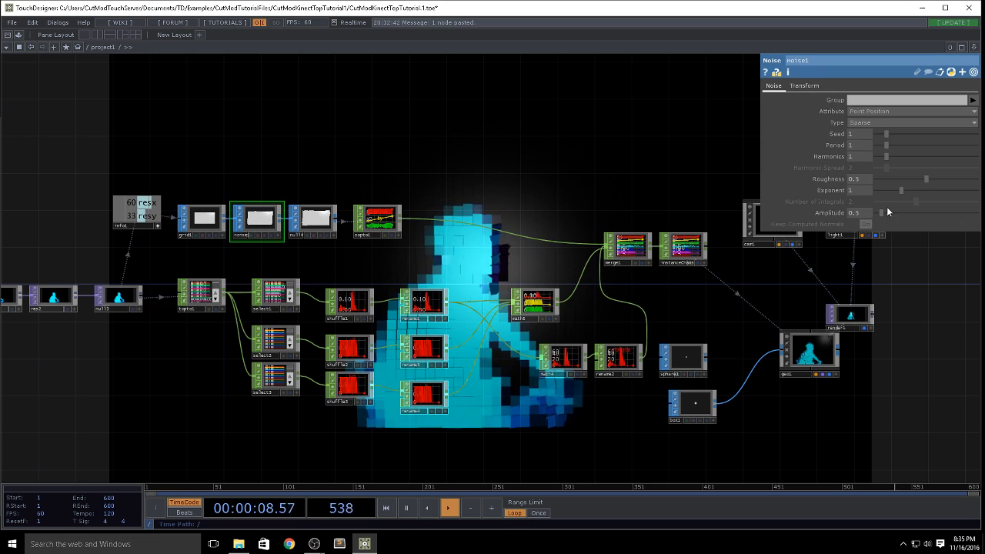
pyautogui.moveTo(883, 213); pyautogui.dragTo(894, 212)
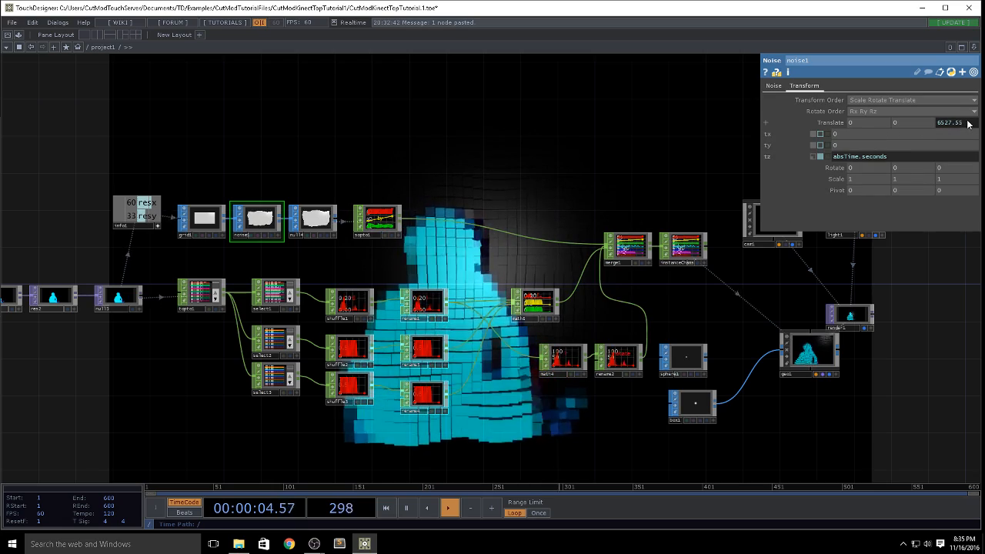
pyautogui.moveTo(521, 220); pyautogui.dragTo(231, 459)
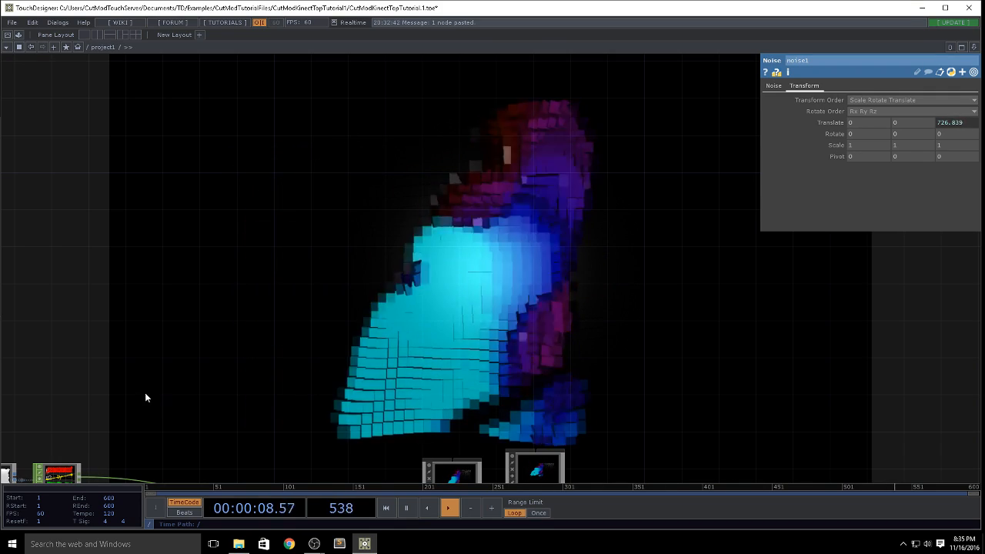
# Step: Try wiring the Level TOP of the uppermost Kinect chain into chanmix1
pyautogui.moveTo(589, 239); pyautogui.dragTo(908, 223)
pyautogui.moveTo(594, 325); pyautogui.dragTo(564, 125)
pyautogui.scroll(-2, 563, 123)
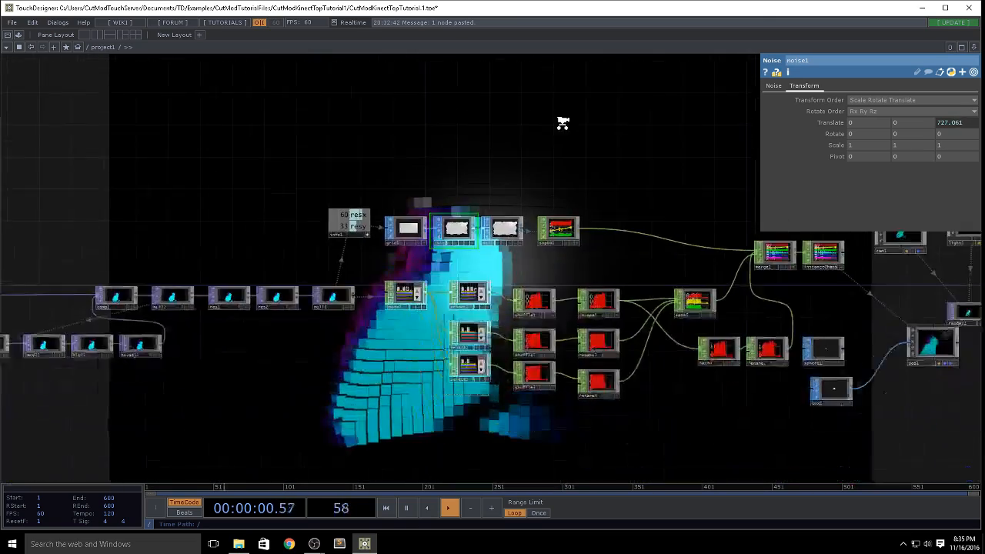
pyautogui.moveTo(183, 141); pyautogui.dragTo(469, 112)
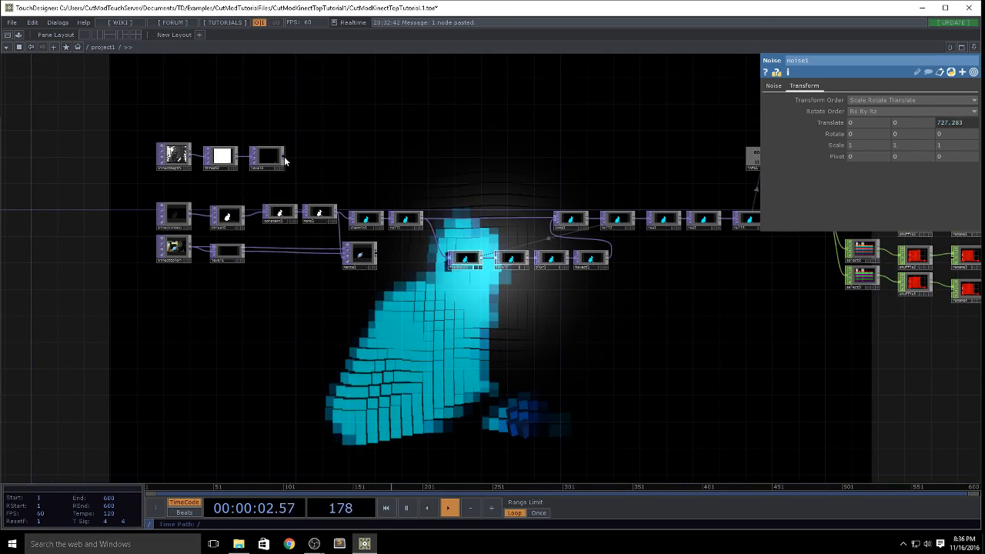
pyautogui.moveTo(347, 213); pyautogui.dragTo(350, 216)
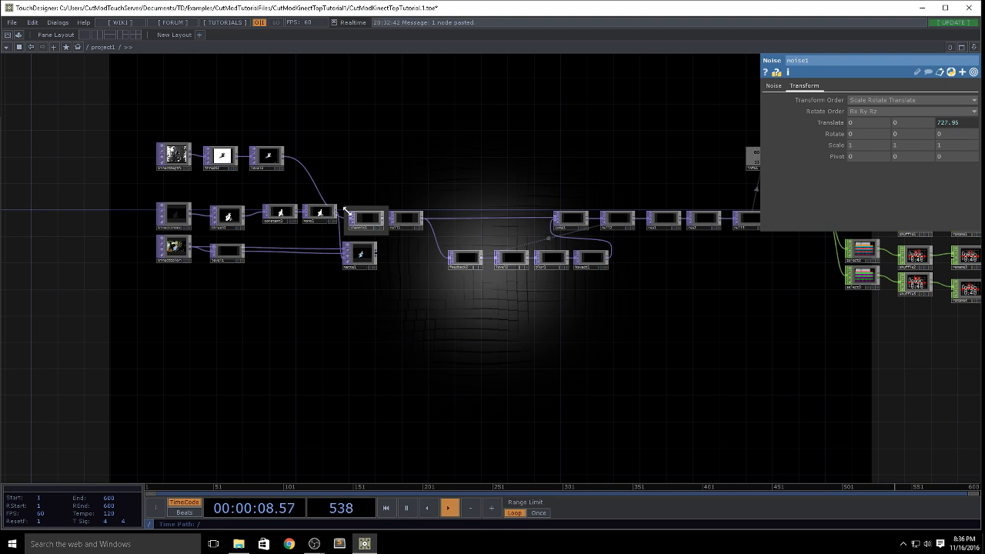
# Step: Wire matte1 into chanmix1 as its input
pyautogui.scroll(5, 374, 214)
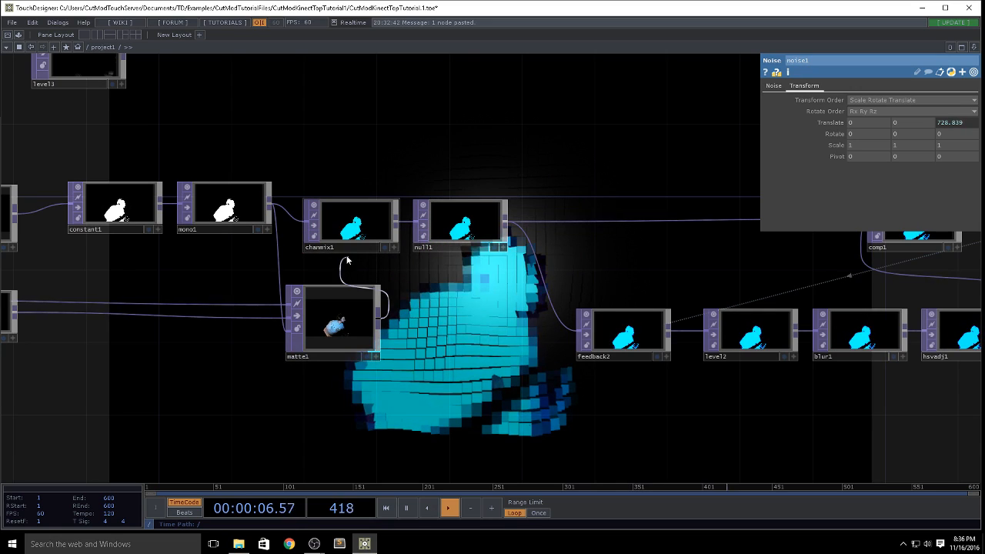
pyautogui.moveTo(325, 242); pyautogui.dragTo(339, 240)
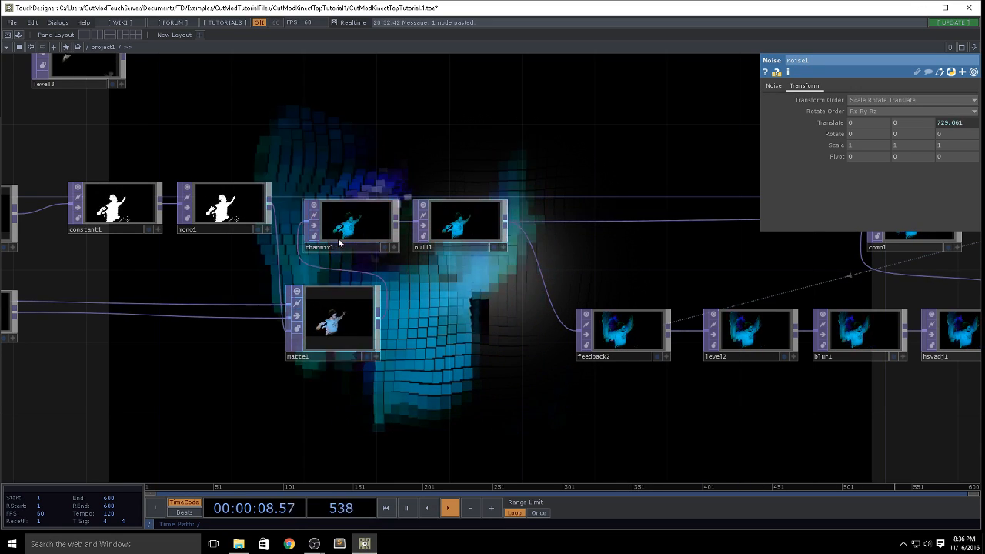
# Step: Review the complete network from the Kinect inputs through the feedback loop and channel operators to the instanced render
pyautogui.moveTo(617, 303); pyautogui.dragTo(477, 492)
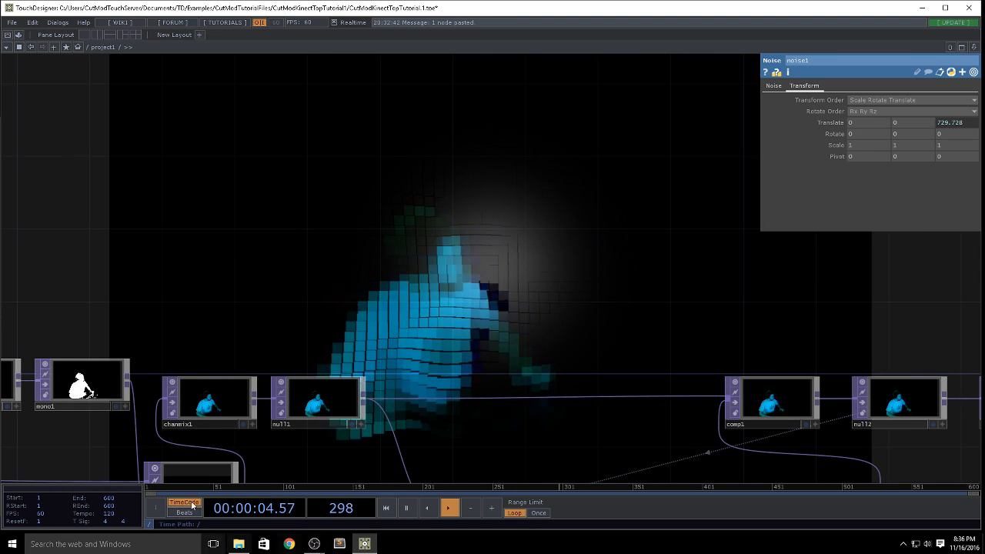
pyautogui.moveTo(484, 309); pyautogui.dragTo(149, 413)
pyautogui.scroll(-3, 471, 363)
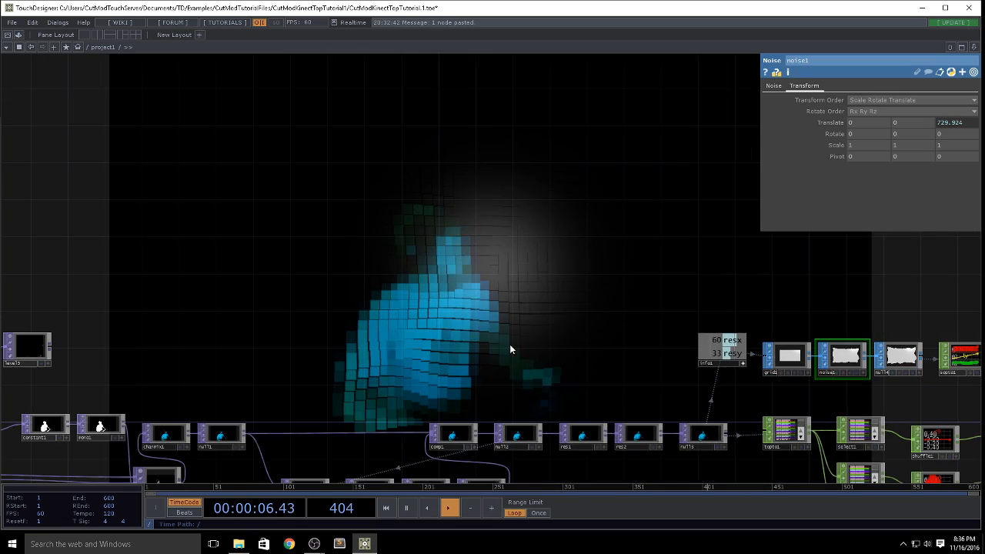
pyautogui.moveTo(380, 331); pyautogui.dragTo(155, 163)
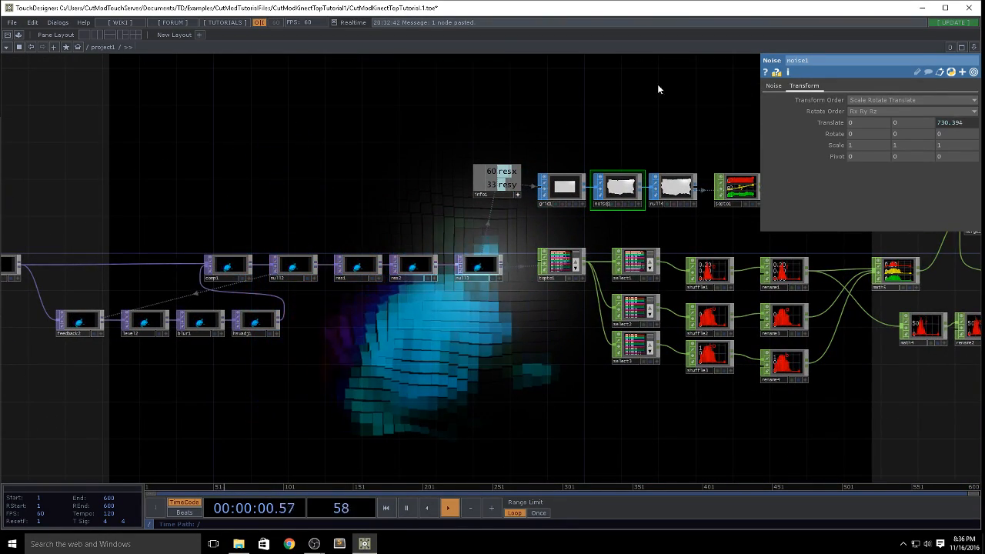
pyautogui.moveTo(612, 122); pyautogui.dragTo(155, 242)
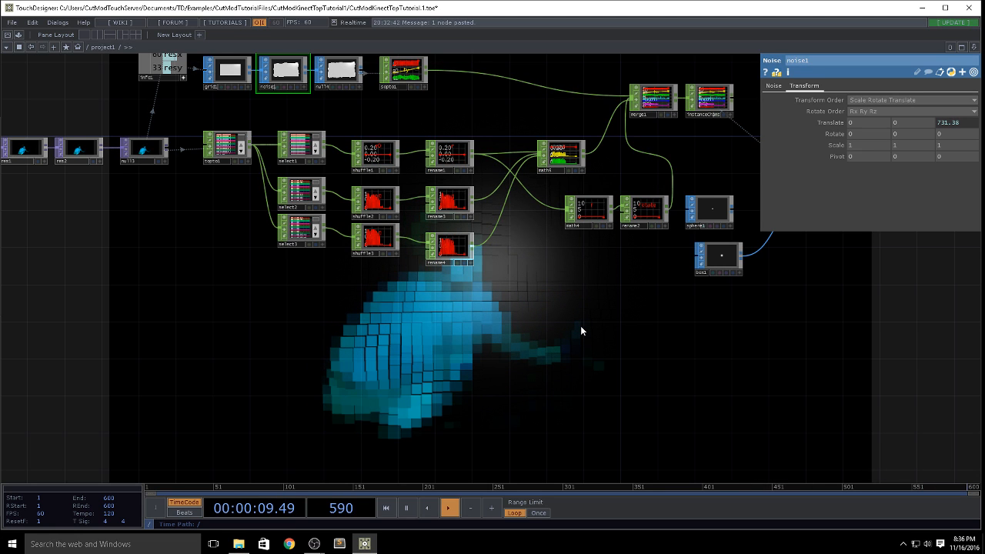
pyautogui.scroll(-4, 581, 326)
pyautogui.moveTo(580, 326); pyautogui.dragTo(686, 418)
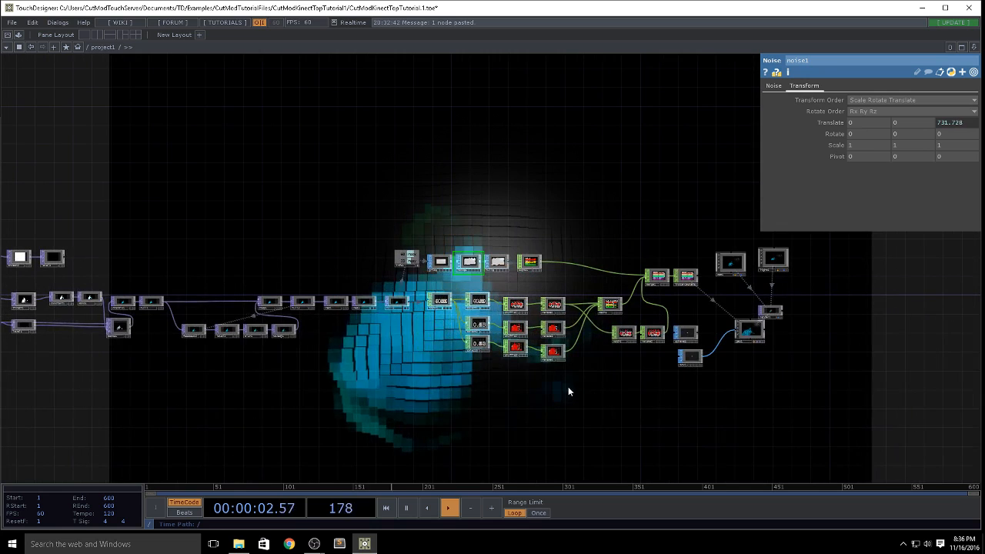
pyautogui.moveTo(603, 372); pyautogui.dragTo(621, 317)
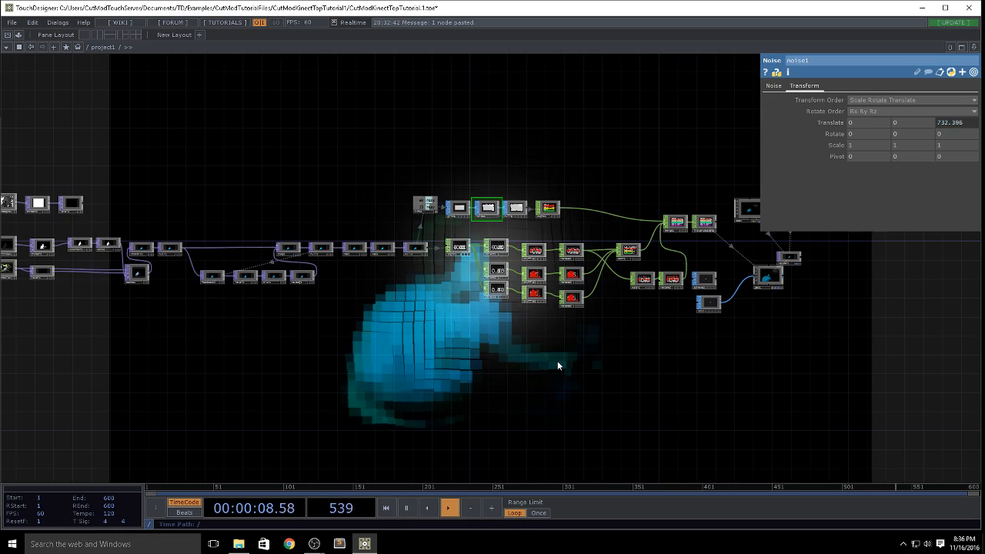
pyautogui.moveTo(557, 365); pyautogui.dragTo(689, 307)
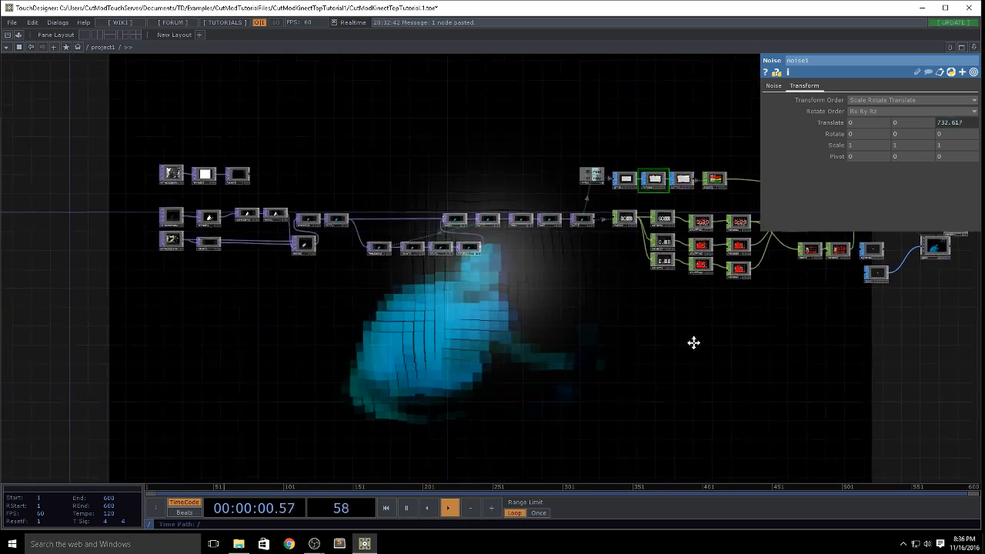
pyautogui.moveTo(692, 341); pyautogui.dragTo(636, 359)
pyautogui.moveTo(163, 340); pyautogui.dragTo(223, 311)
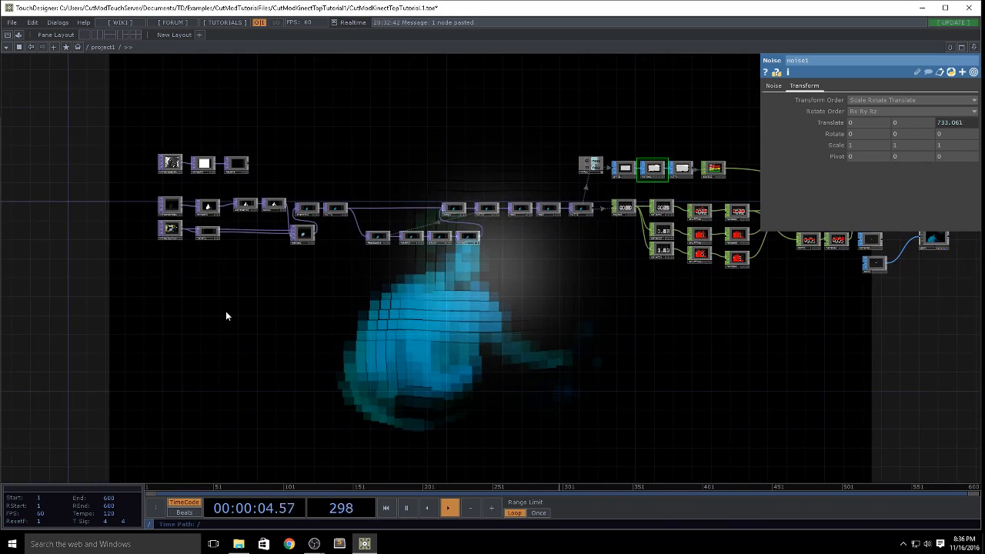
pyautogui.moveTo(645, 332); pyautogui.dragTo(433, 360)
pyautogui.moveTo(483, 339); pyautogui.dragTo(530, 337)
pyautogui.scroll(-2, 531, 337)
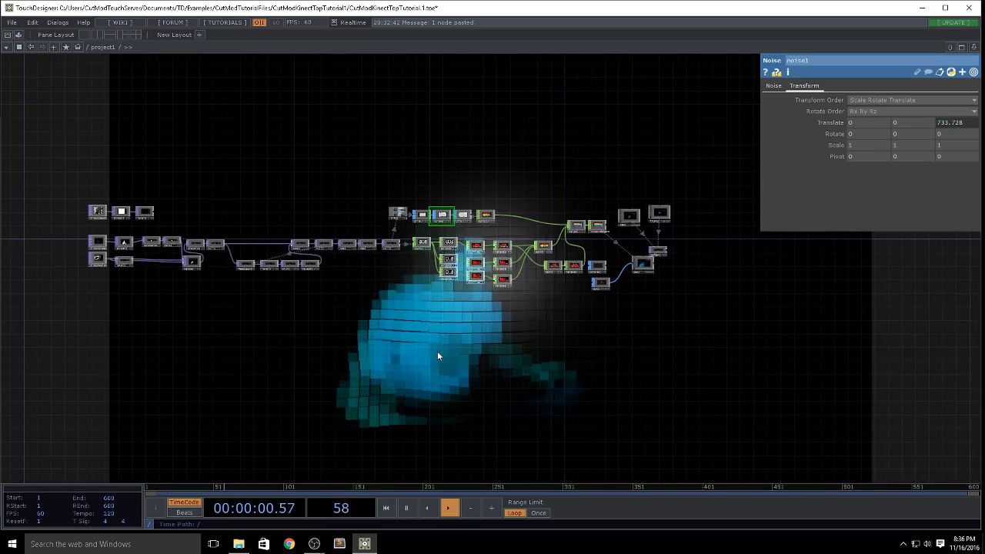
pyautogui.moveTo(350, 263); pyautogui.dragTo(408, 134)
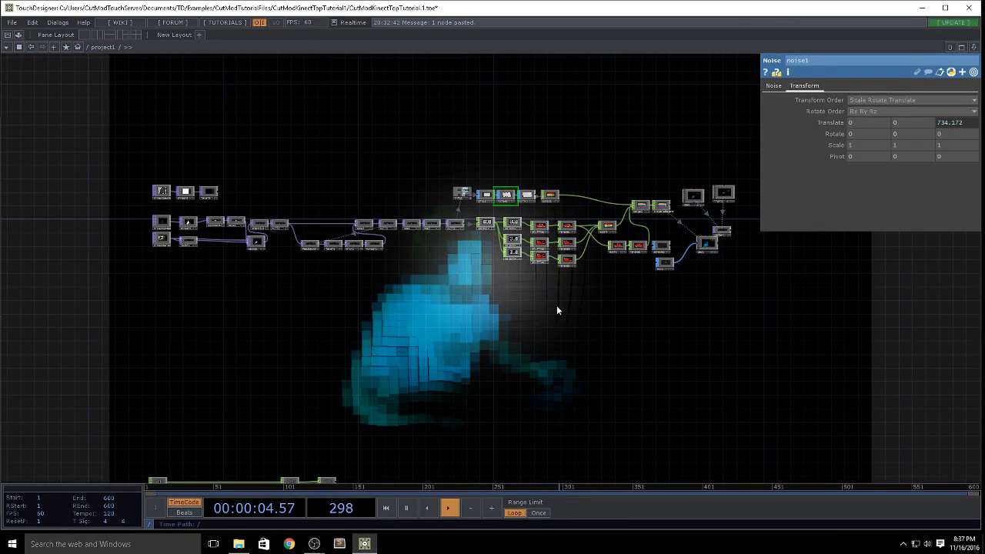
pyautogui.moveTo(552, 323); pyautogui.dragTo(523, 382)
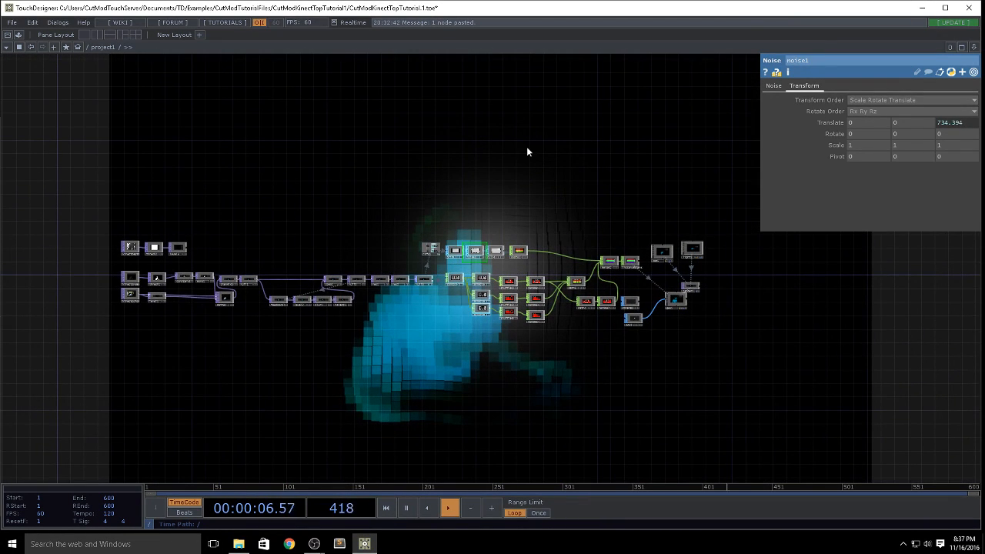
# Step: Switch to the OBS window
pyautogui.moveTo(314, 543)
pyautogui.click(292, 514)
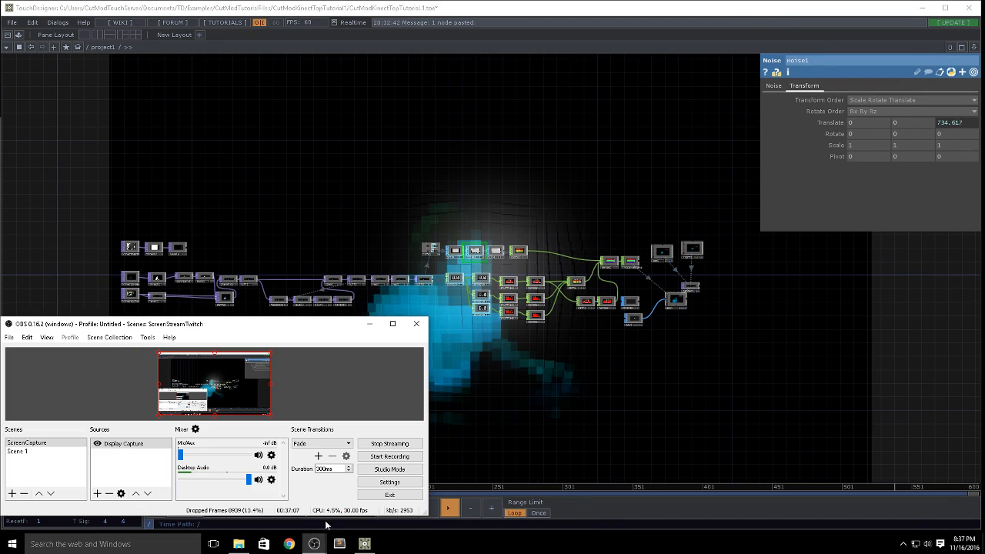